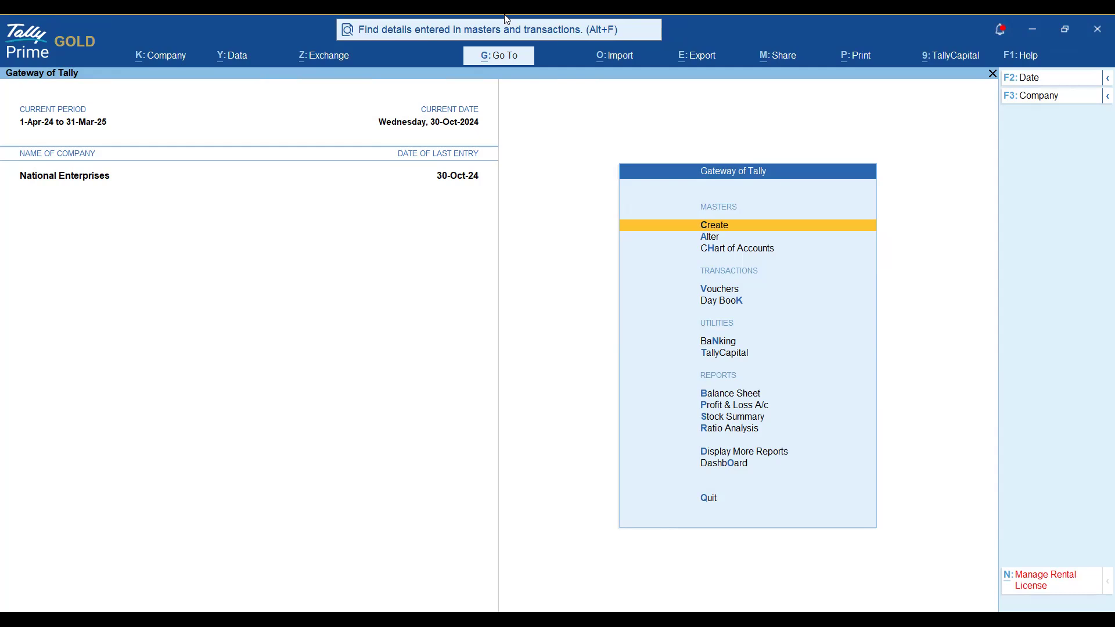
From the Gateway of Tally, open the company Data menu with Alt+Y.
{"action": "left_click", "coordinate": [507, 21]}
{"action": "key", "text": "alt+y"}
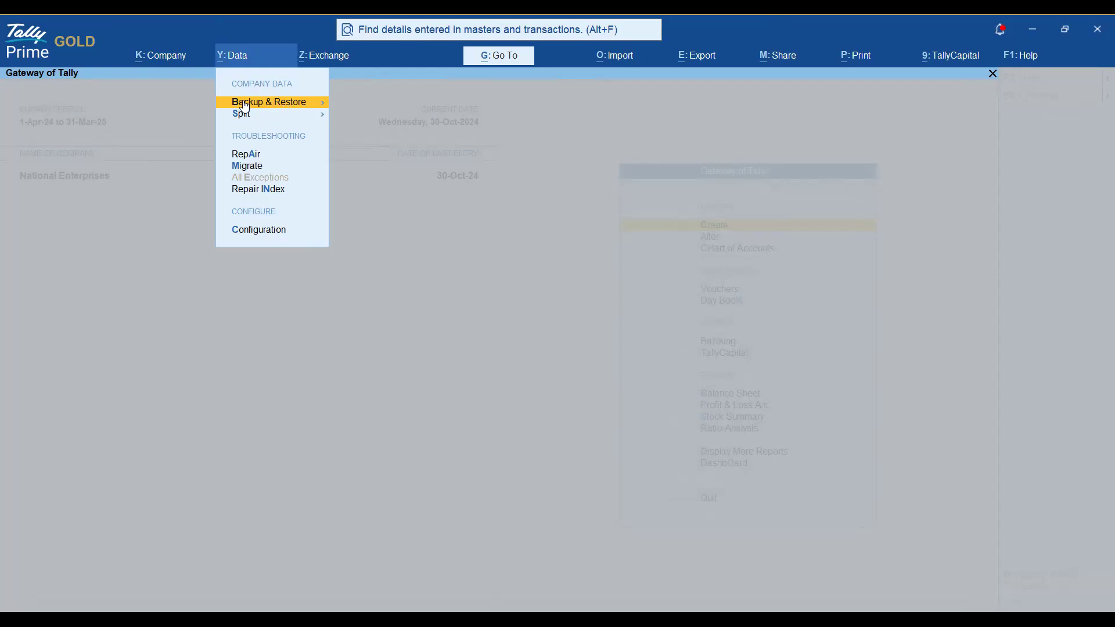
Open Backup & Restore and review Backup, Schedule Backup, Restore, Manage TallyDrive and TallyDrive Login & Logout.
{"action": "left_click", "coordinate": [292, 108]}
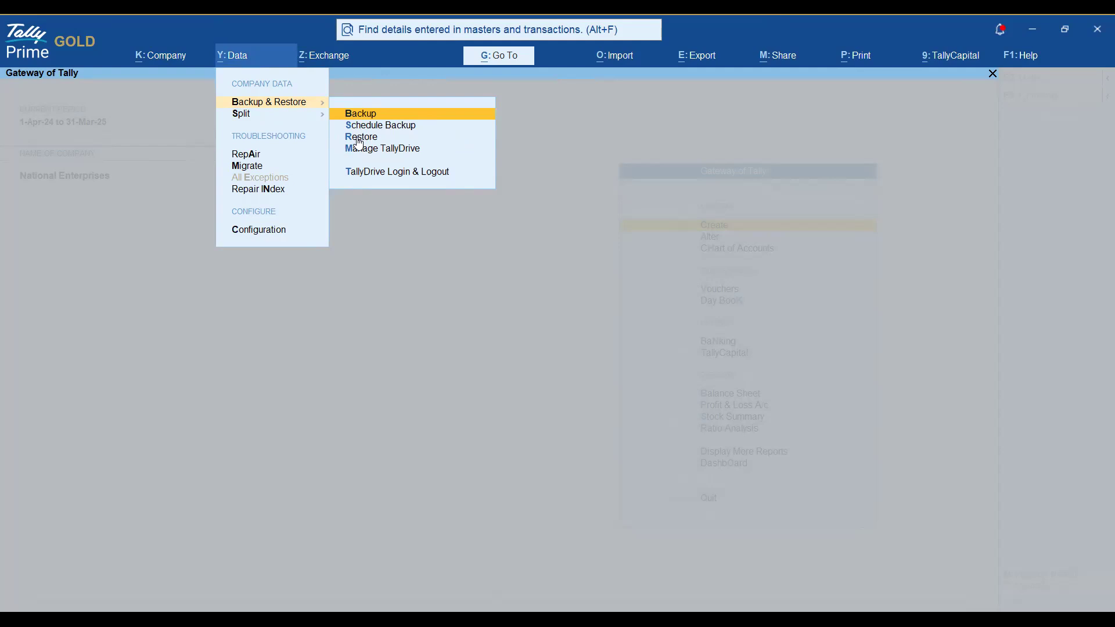
{"action": "key", "text": "Down"}
{"action": "key", "text": "Down"}
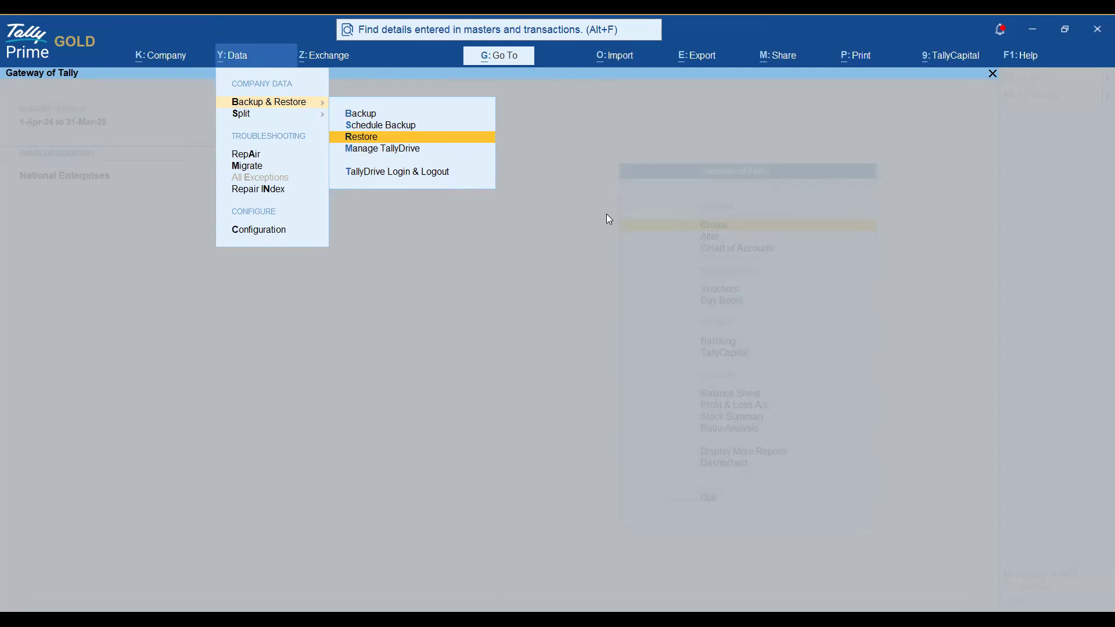
{"action": "key", "text": "Up"}
{"action": "key", "text": "Up"}
{"action": "key", "text": "Down"}
{"action": "key", "text": "Down"}
{"action": "key", "text": "Up"}
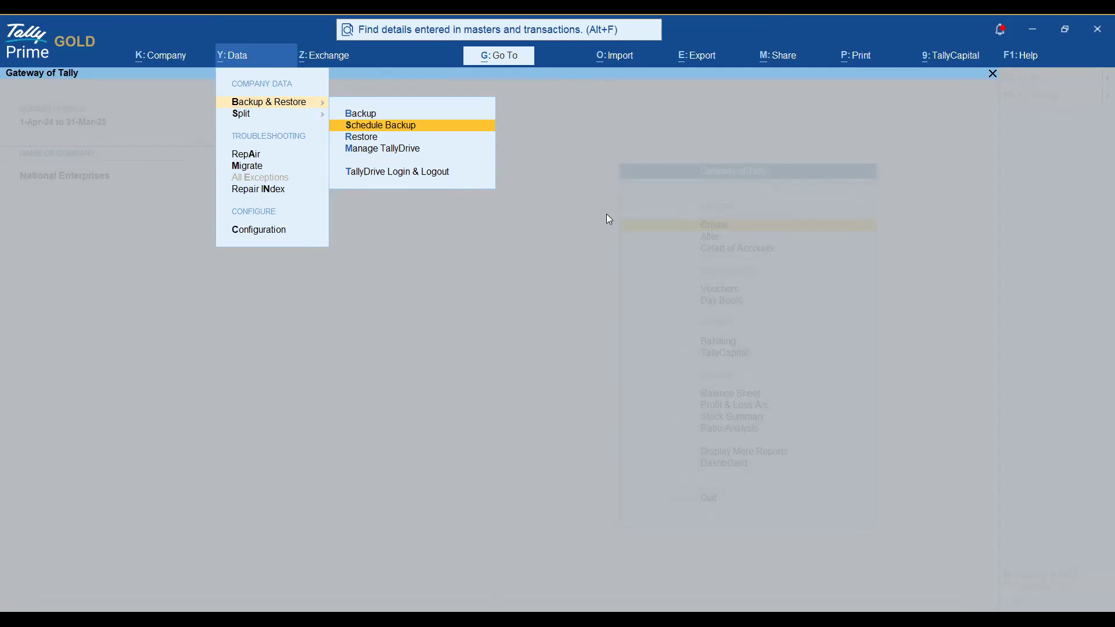
{"action": "key", "text": "Down"}
{"action": "key", "text": "Down"}
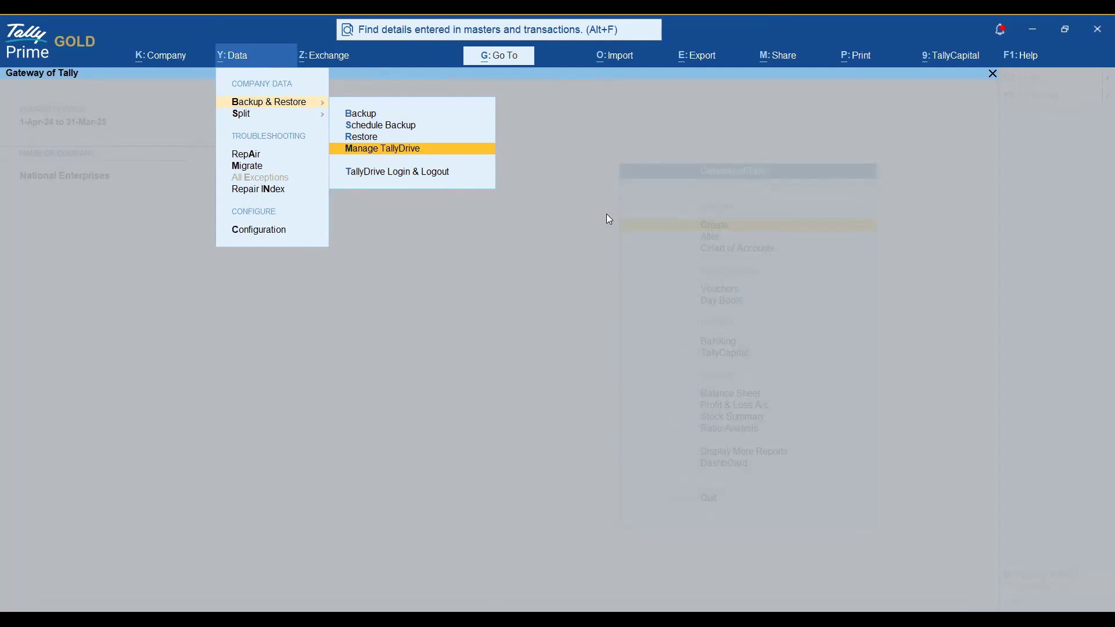
{"action": "key", "text": "Down"}
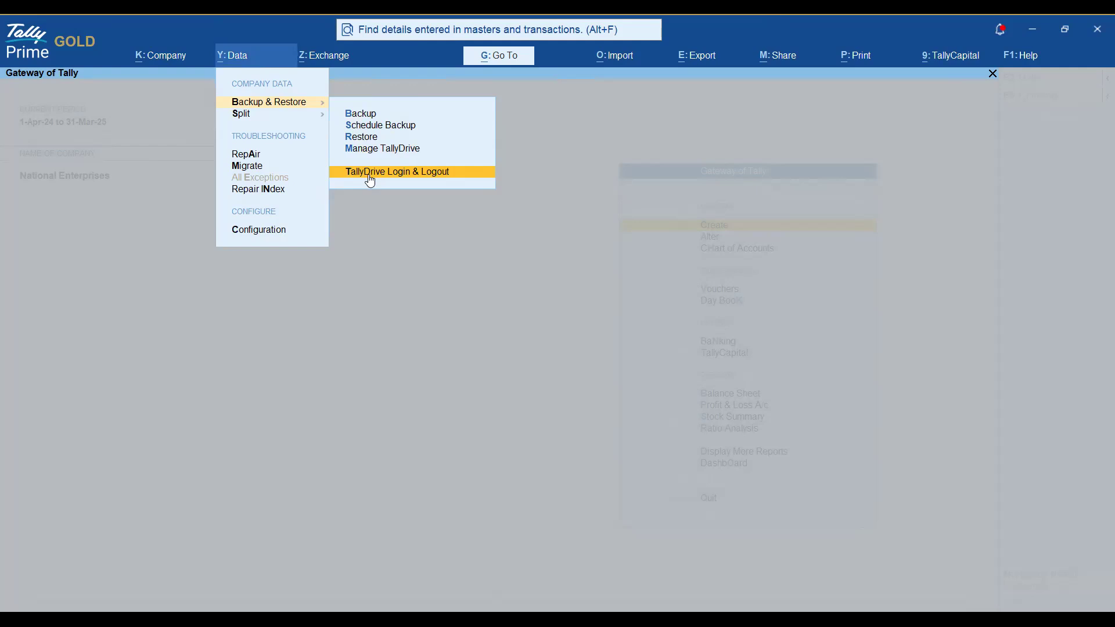
{"action": "key", "text": "Up"}
{"action": "key", "text": "Up"}
{"action": "key", "text": "Up"}
{"action": "key", "text": "Up"}
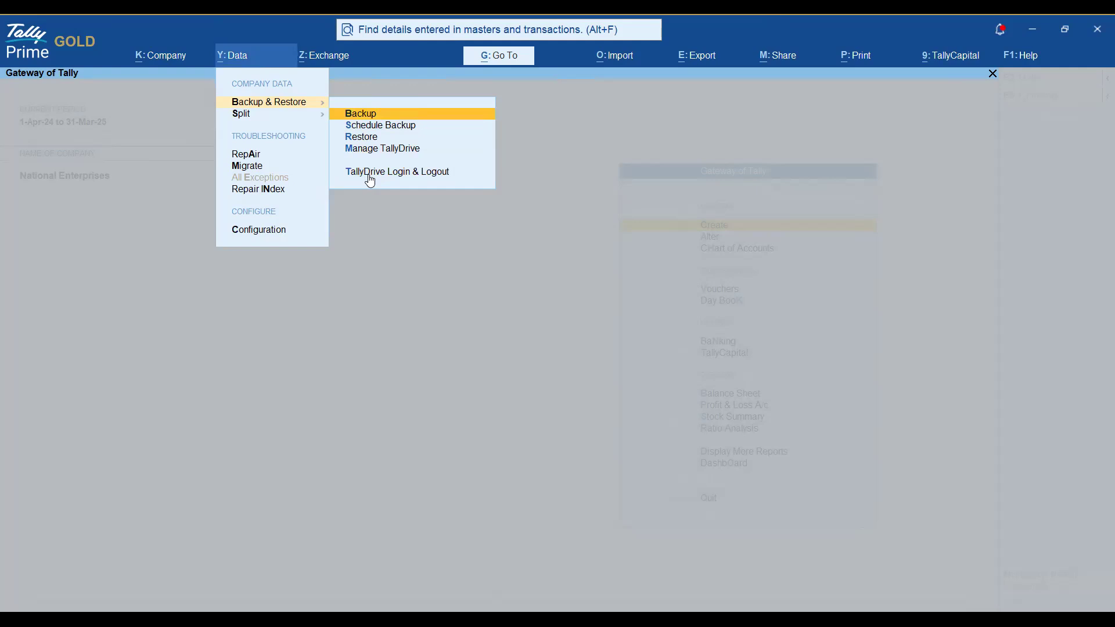
Return to Backup and open the Backup Companies screen, with TallyDrive as the data path.
{"action": "key", "text": "Down"}
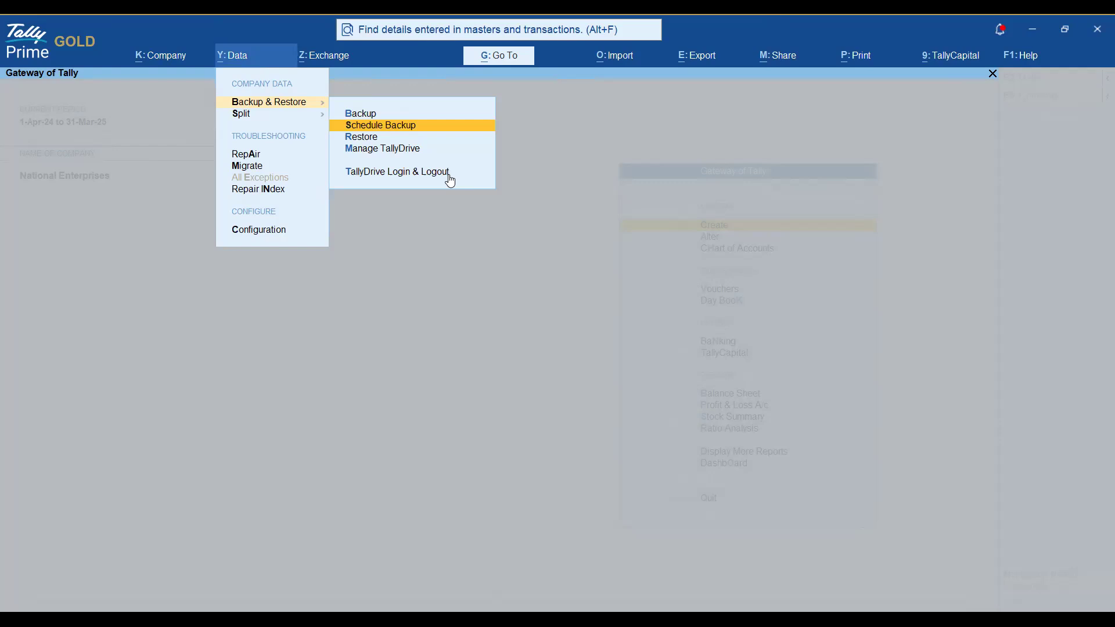
{"action": "key", "text": "Down"}
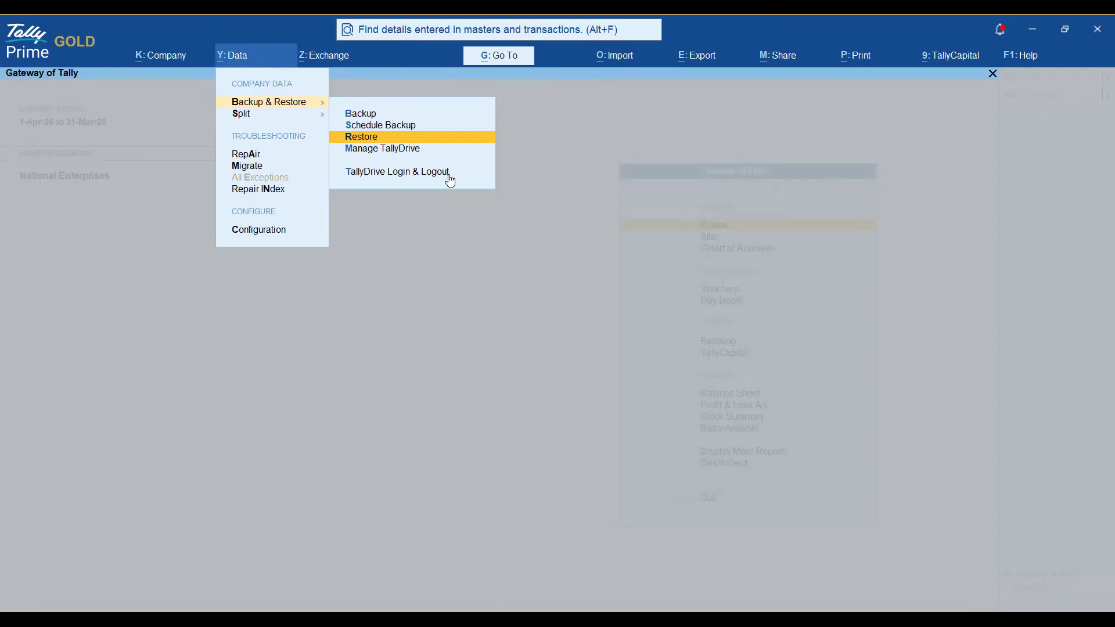
{"action": "key", "text": "Down"}
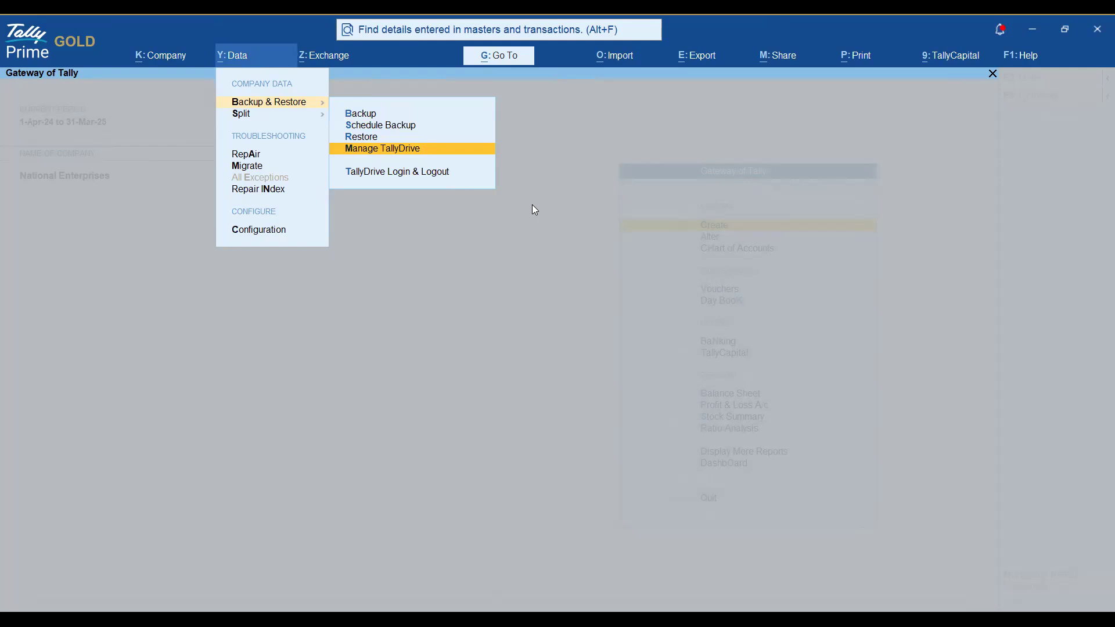
{"action": "key", "text": "Up"}
{"action": "key", "text": "Up"}
{"action": "key", "text": "Up"}
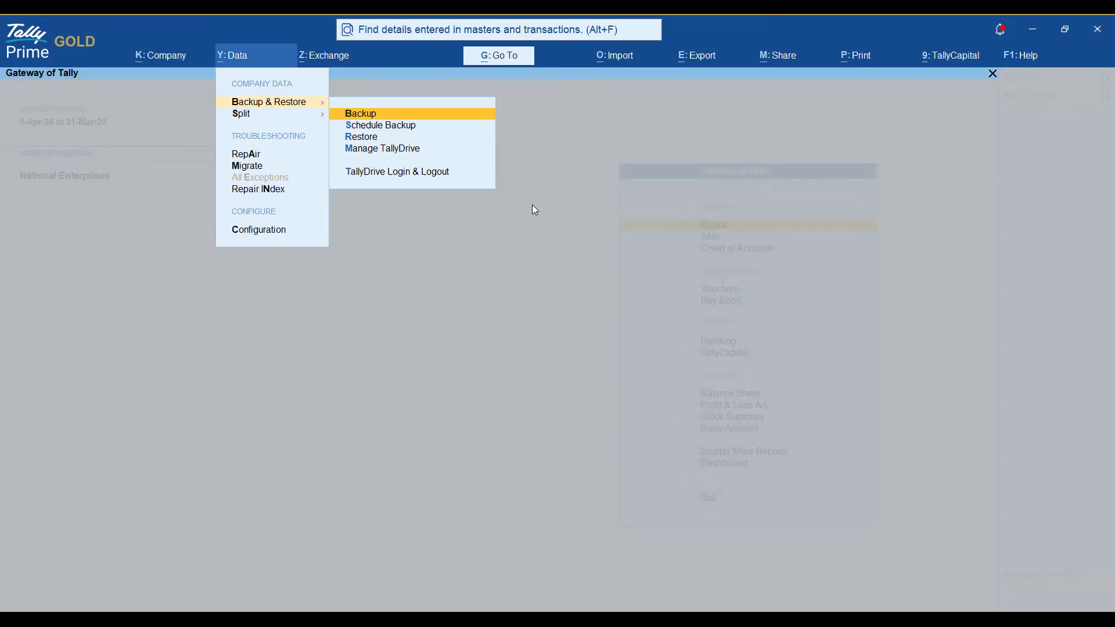
{"action": "key", "text": "Return"}
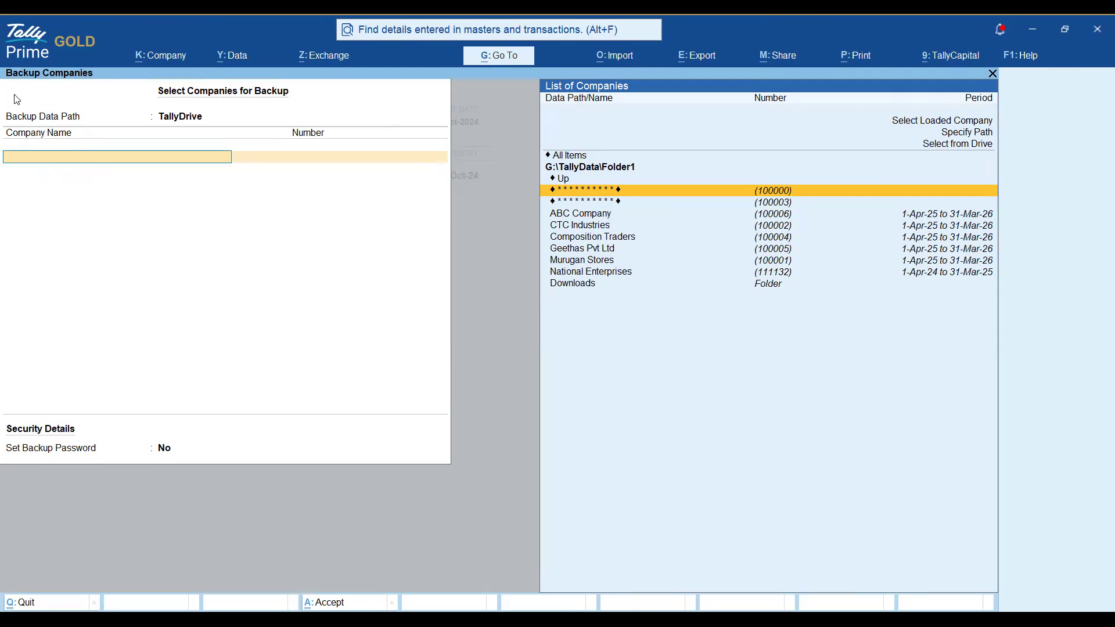
Open the Backup Data Path location list and highlight Select from Drive.
{"action": "left_click", "coordinate": [38, 122]}
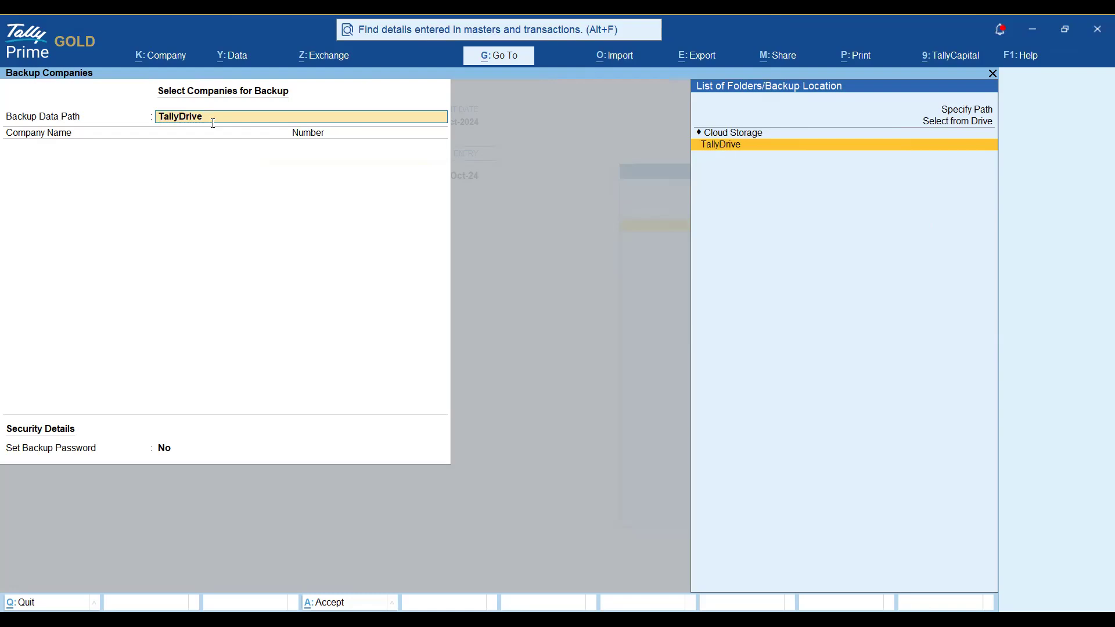
{"action": "key", "text": "Up"}
{"action": "key", "text": "Up"}
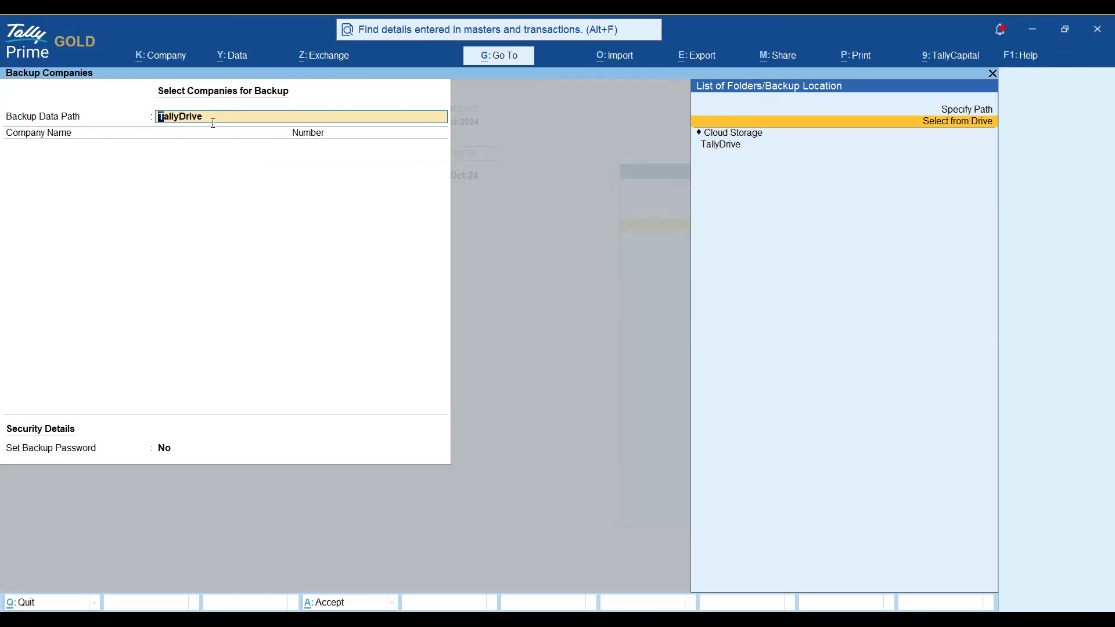
Compare the TallyDrive, Cloud Storage and Select from Drive backup locations, ending on Select from Drive.
{"action": "key", "text": "Down"}
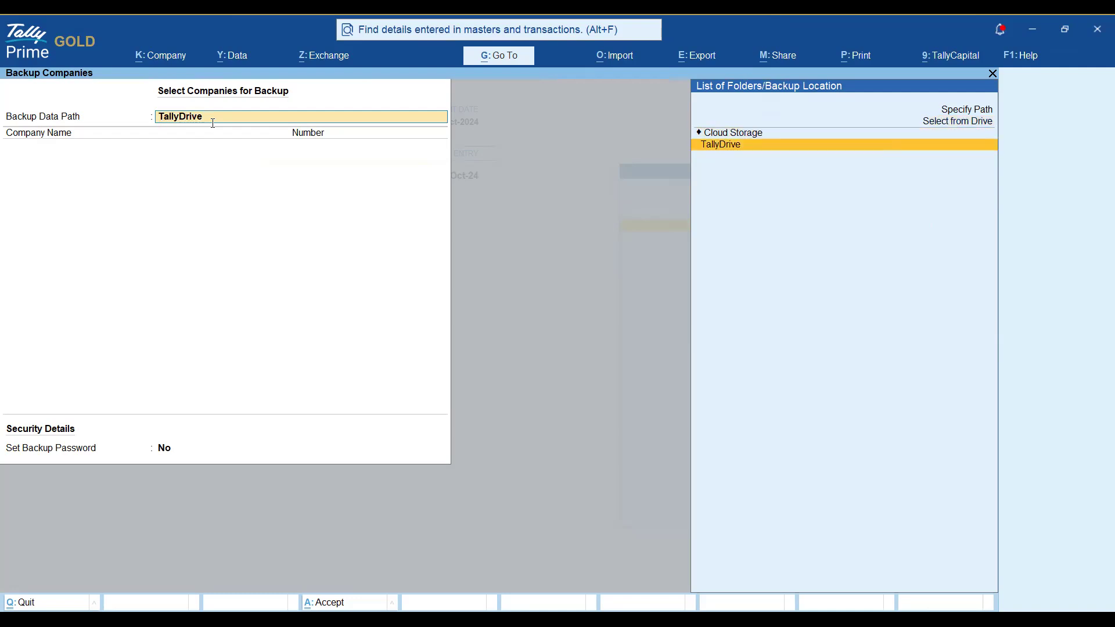
{"action": "key", "text": "Up"}
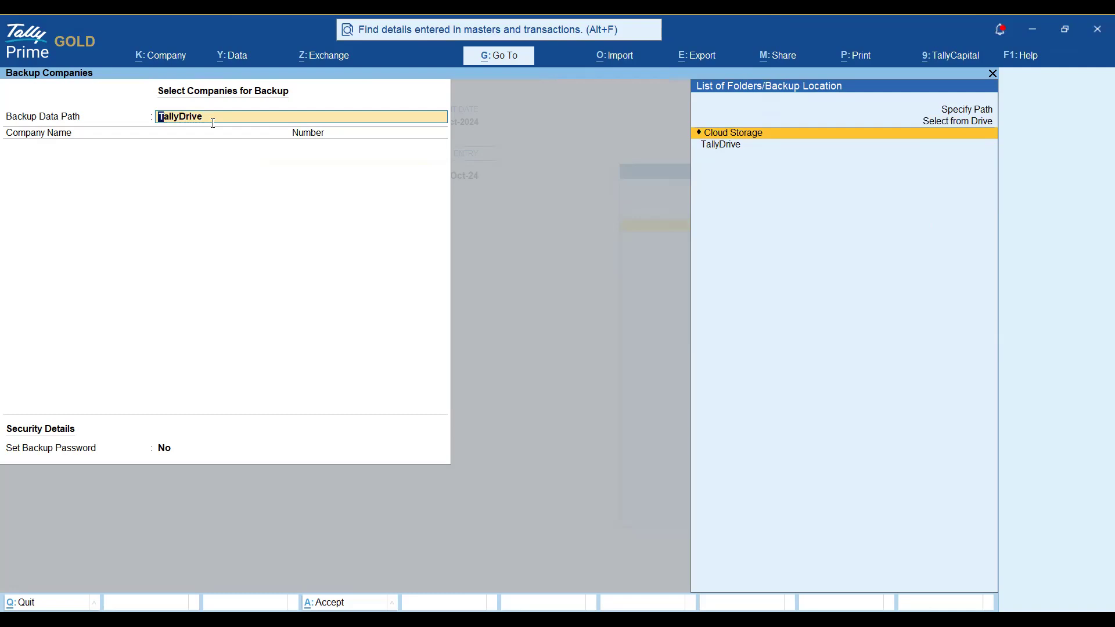
{"action": "key", "text": "Up"}
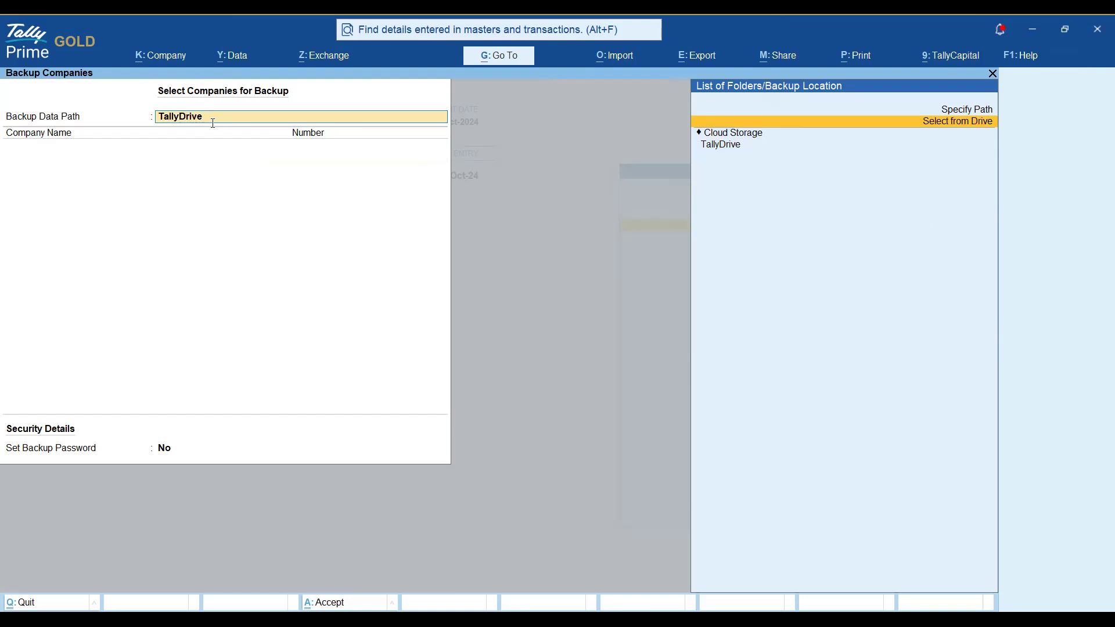
Set the backup data path to the E:\BackUp folder, then return to the location list.
{"action": "key", "text": "Return"}
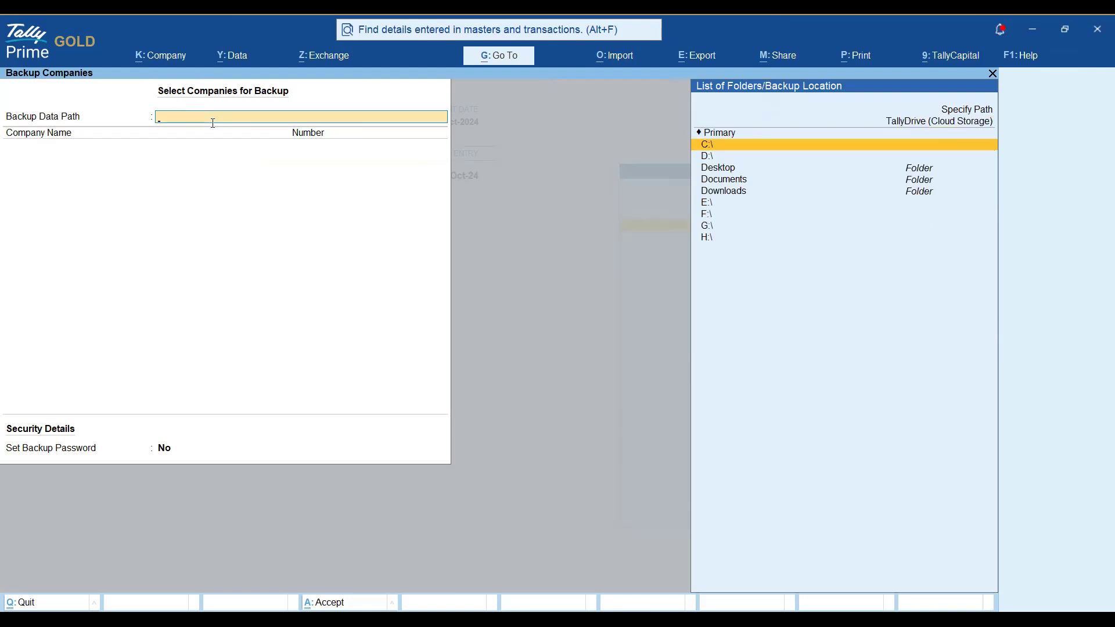
{"action": "key", "text": "Down"}
{"action": "key", "text": "Down"}
{"action": "key", "text": "Down"}
{"action": "key", "text": "Down"}
{"action": "key", "text": "Down"}
{"action": "key", "text": "Down"}
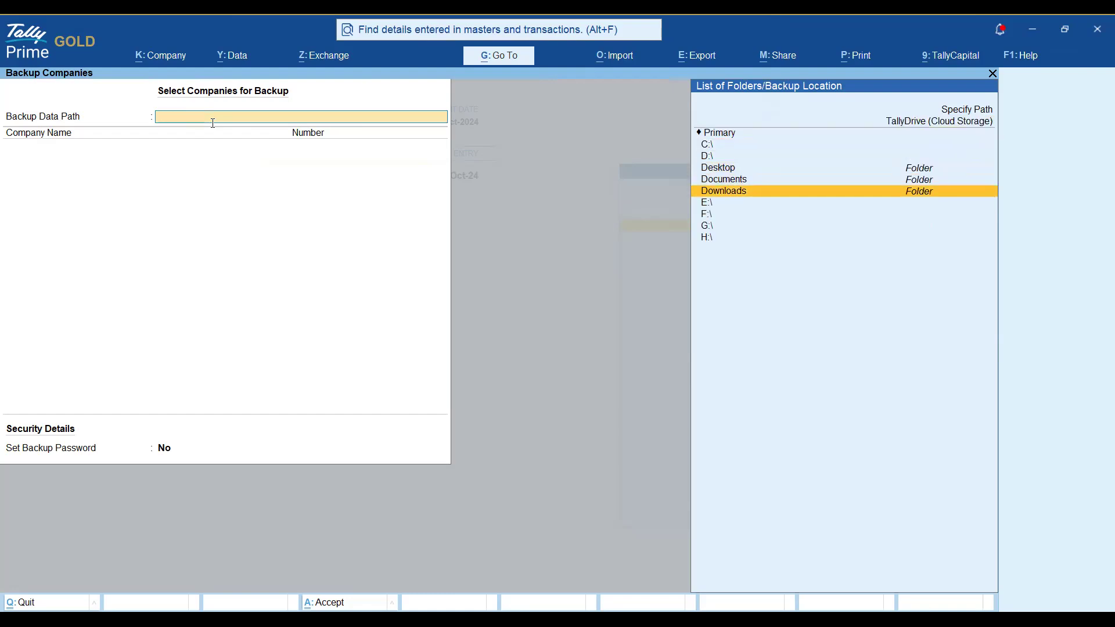
{"action": "key", "text": "Down"}
{"action": "key", "text": "Up"}
{"action": "key", "text": "Up"}
{"action": "key", "text": "Up"}
{"action": "key", "text": "Up"}
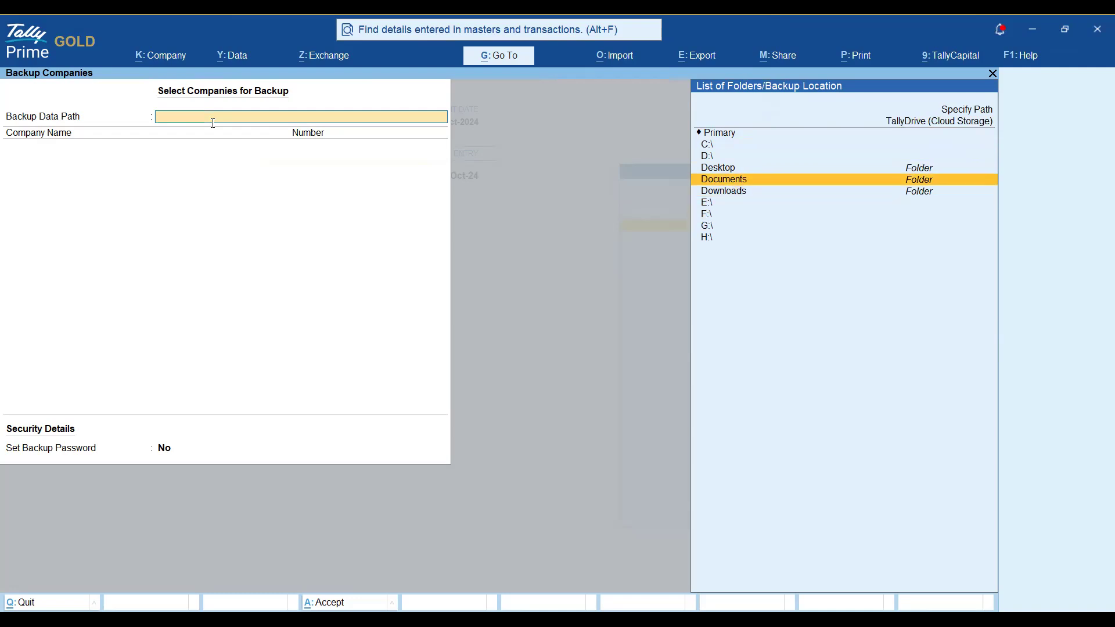
{"action": "key", "text": "Down"}
{"action": "key", "text": "Down"}
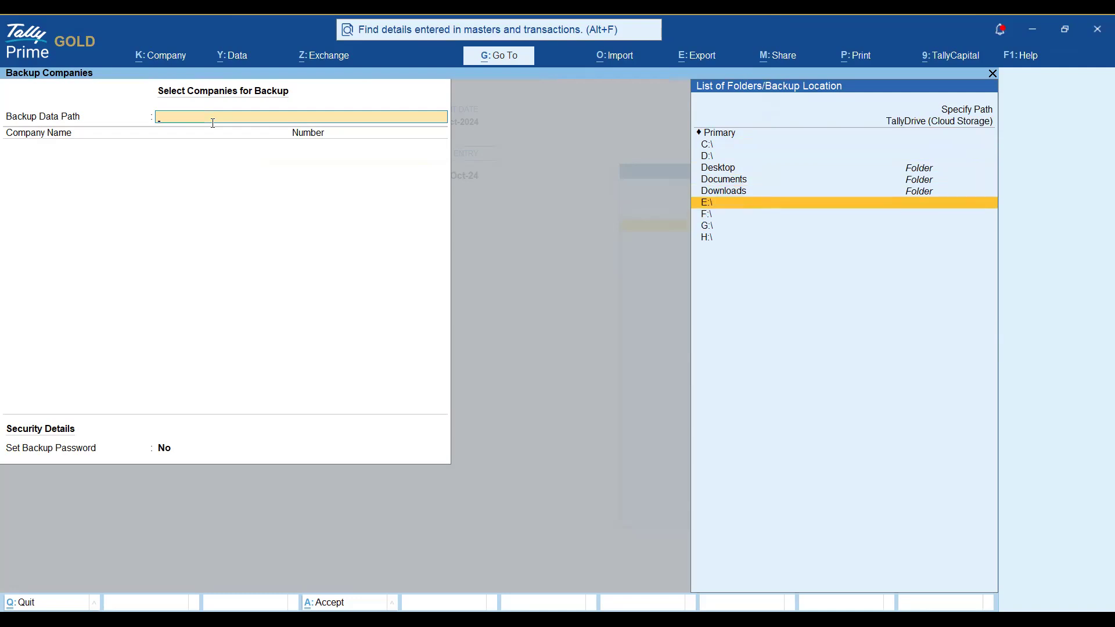
{"action": "key", "text": "Return"}
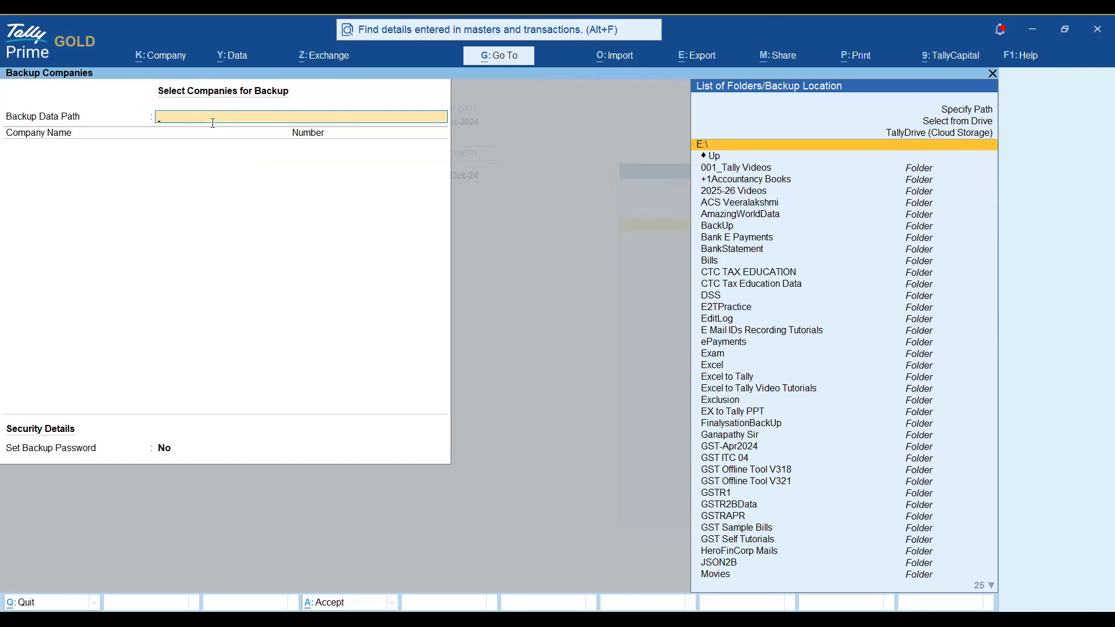
{"action": "key", "text": "Down"}
{"action": "key", "text": "Down"}
{"action": "key", "text": "Down"}
{"action": "key", "text": "Down"}
{"action": "key", "text": "Down"}
{"action": "key", "text": "Down"}
{"action": "key", "text": "Down"}
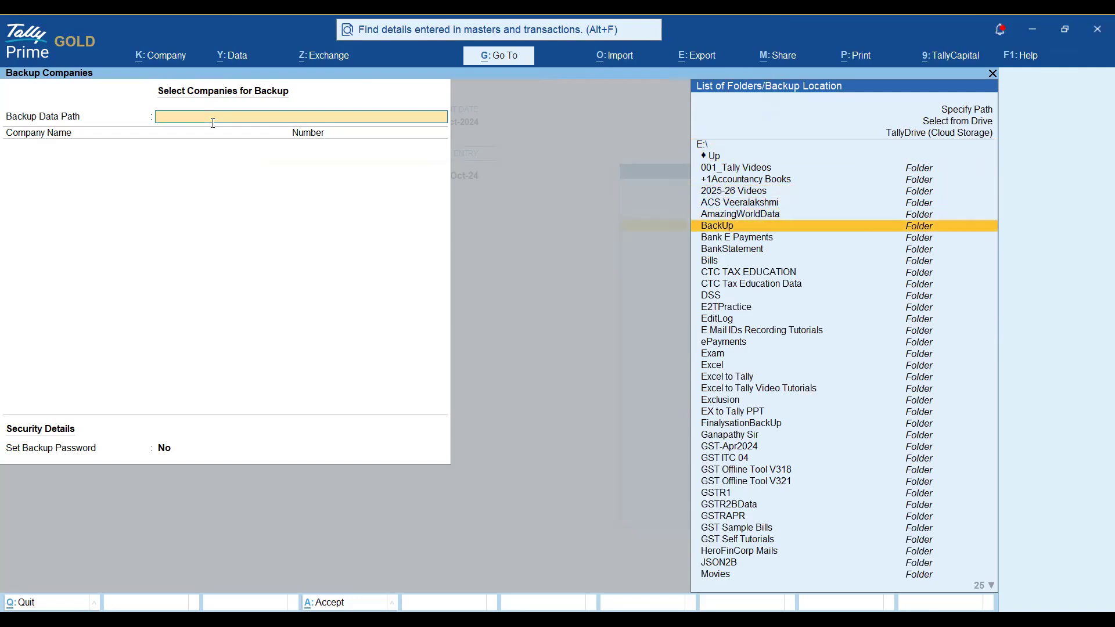
{"action": "key", "text": "Return"}
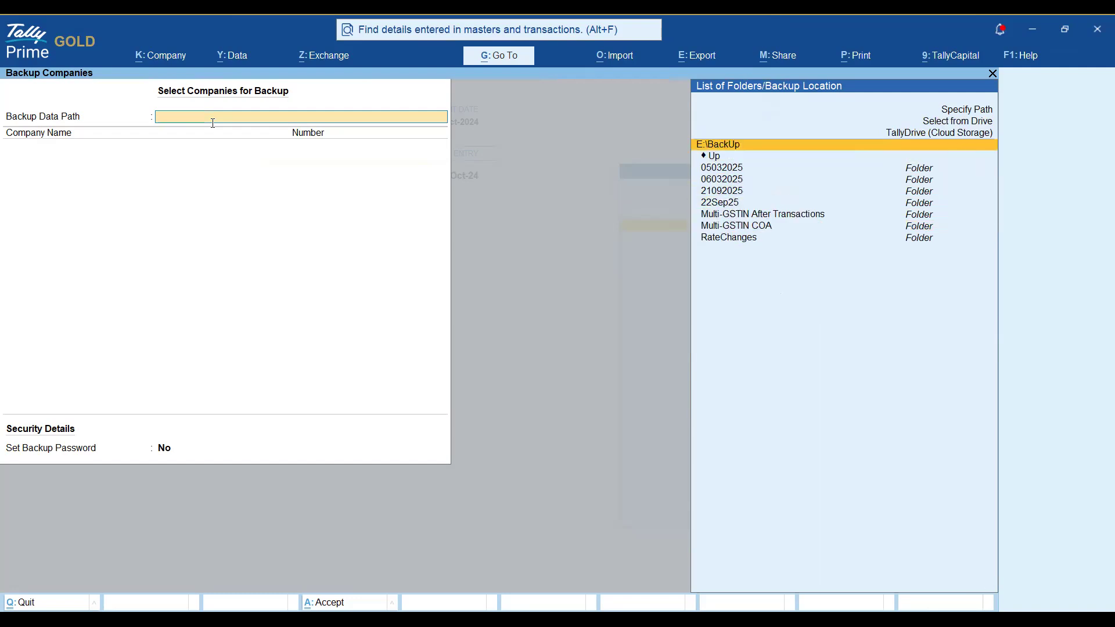
{"action": "key", "text": "Return"}
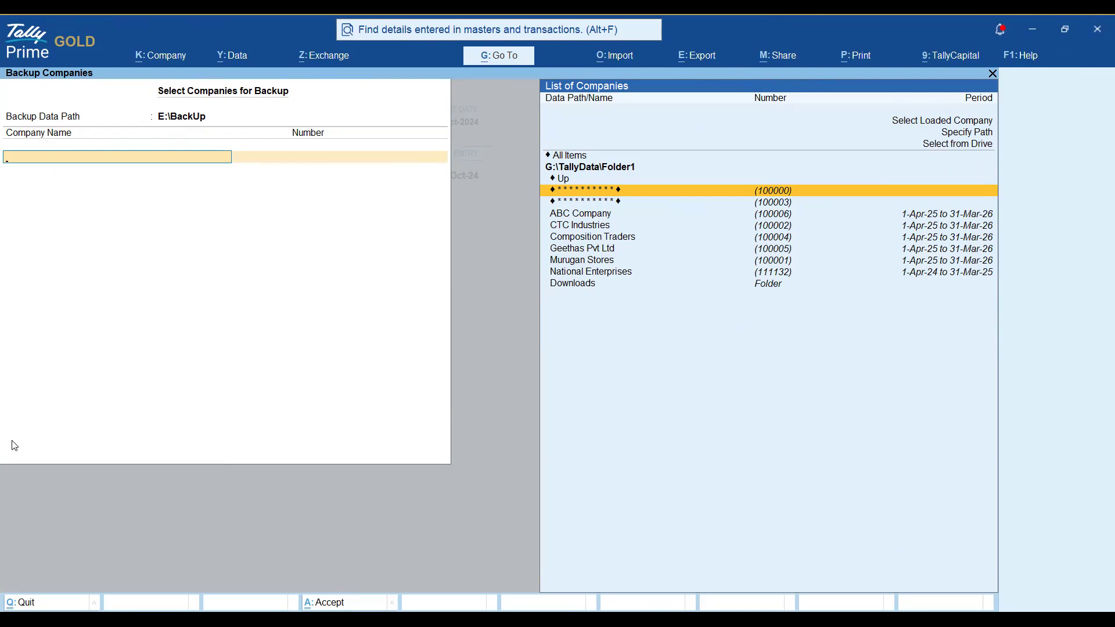
{"action": "key", "text": "BackSpace"}
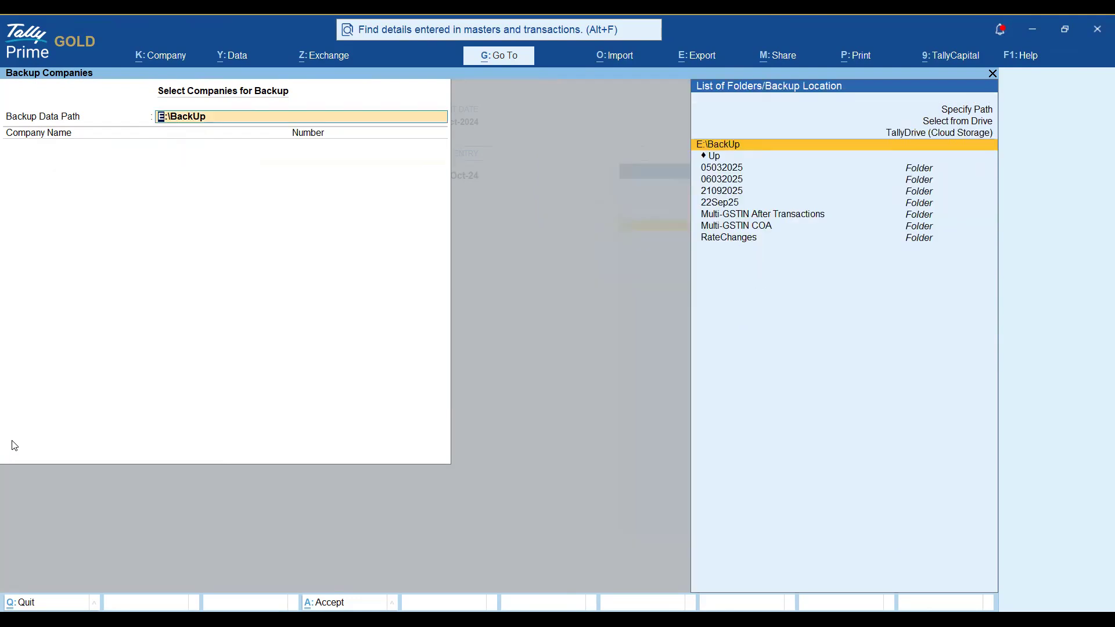
{"action": "key", "text": "Up"}
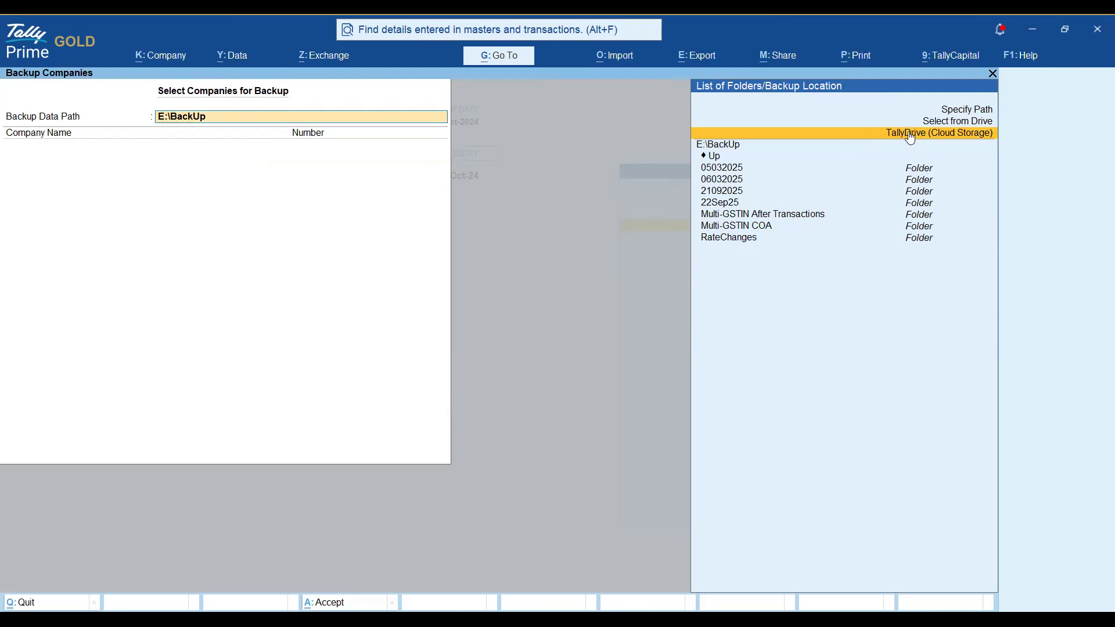
Replace E:\BackUp with TallyDrive under Cloud Storage as the backup data path.
{"action": "left_click", "coordinate": [904, 135]}
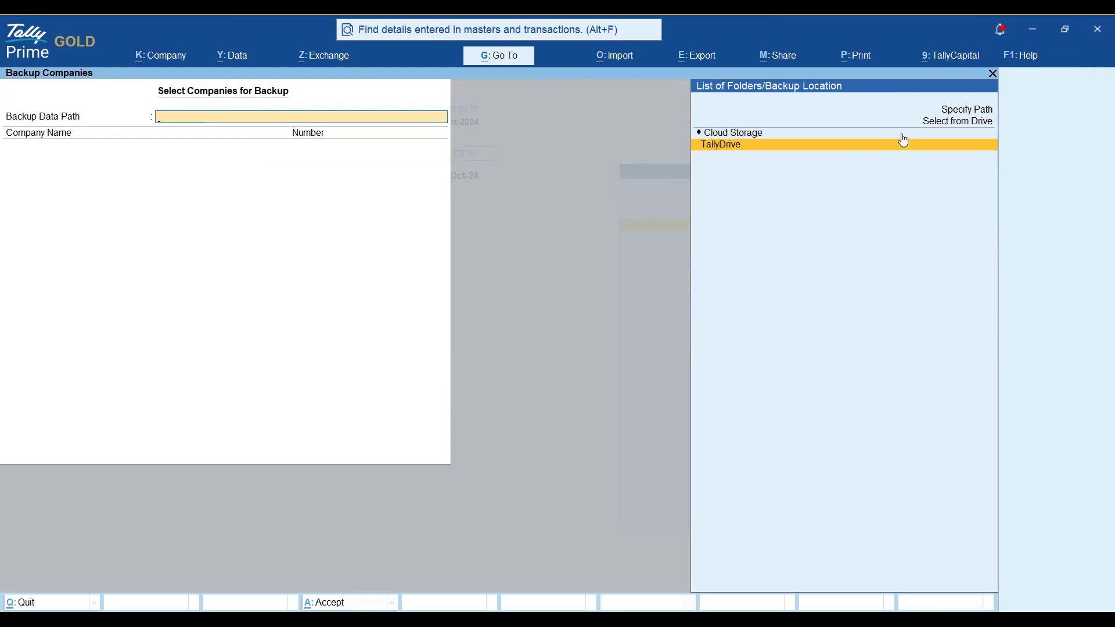
{"action": "left_click", "coordinate": [904, 142]}
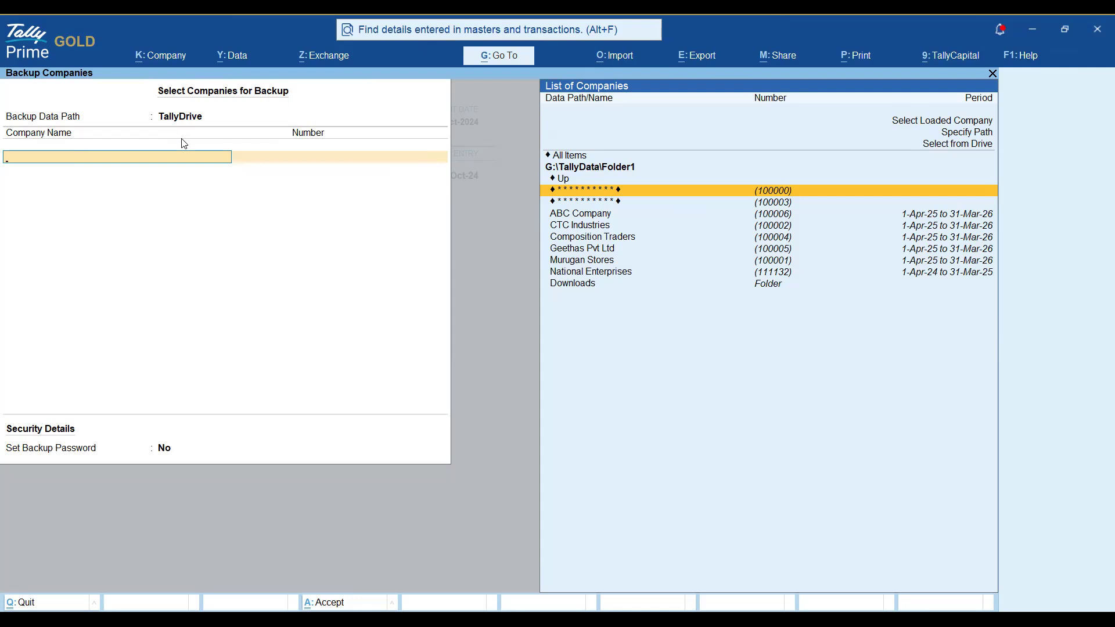
Add National Enterprises (111132) to the Backup Companies list and close the selection with End of List.
{"action": "key", "text": "Down"}
{"action": "key", "text": "Down"}
{"action": "key", "text": "Down"}
{"action": "key", "text": "Down"}
{"action": "key", "text": "Down"}
{"action": "key", "text": "Down"}
{"action": "key", "text": "Down"}
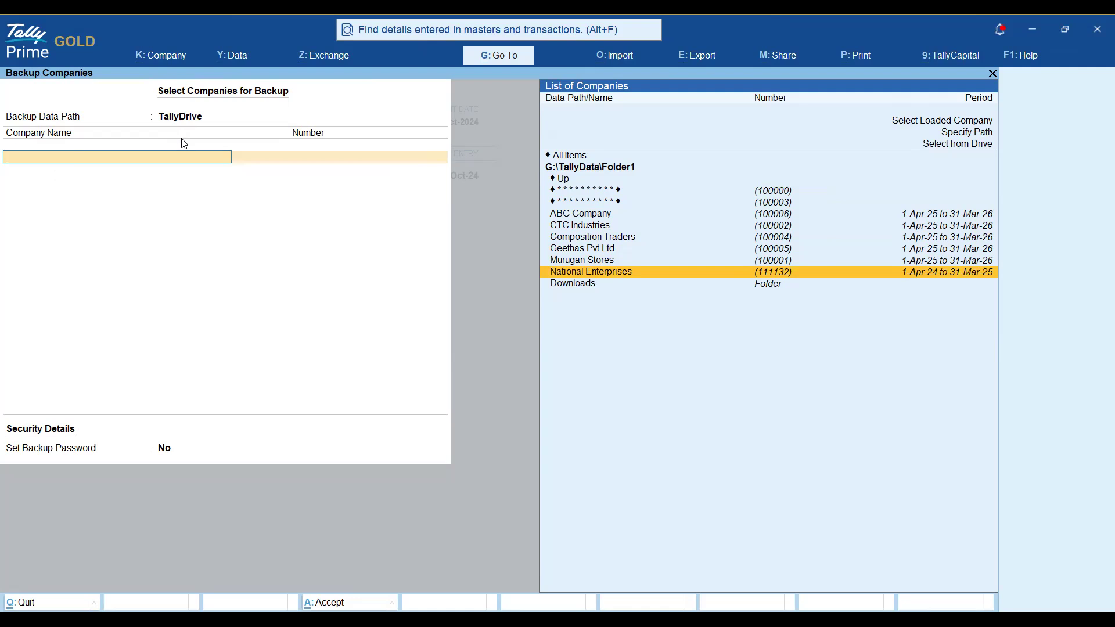
{"action": "key", "text": "Return"}
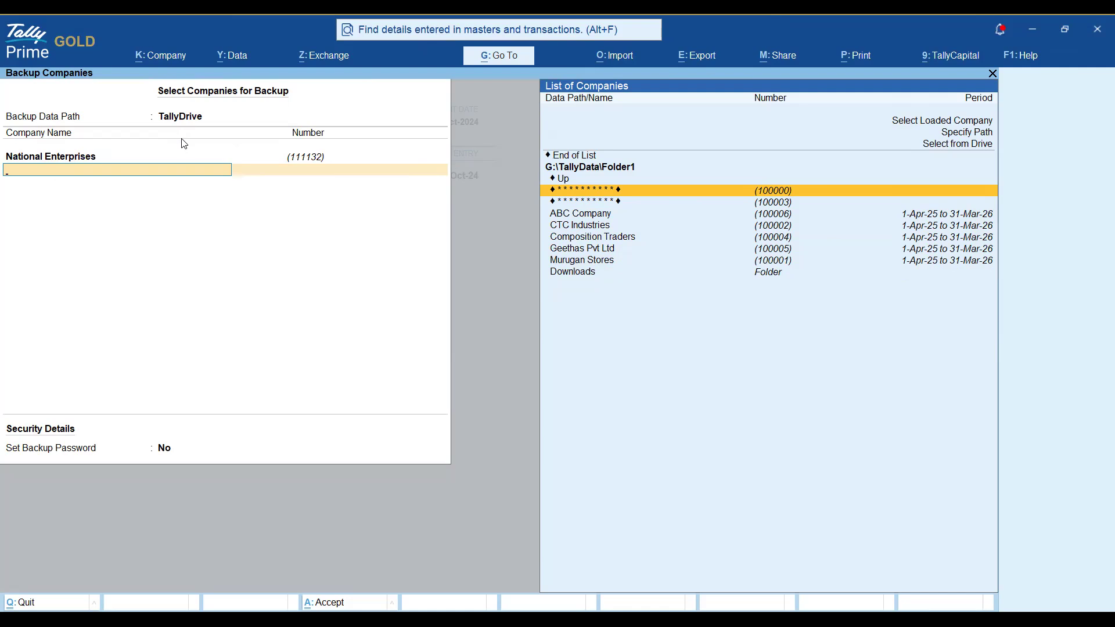
{"action": "key", "text": "Up"}
{"action": "key", "text": "Up"}
{"action": "key", "text": "Up"}
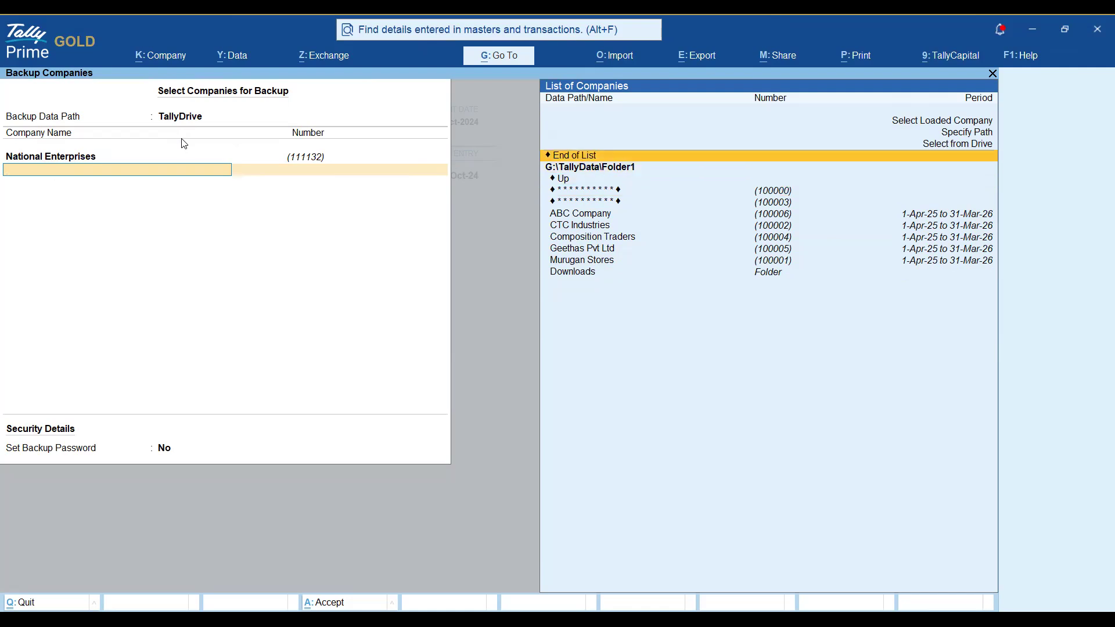
{"action": "key", "text": "Return"}
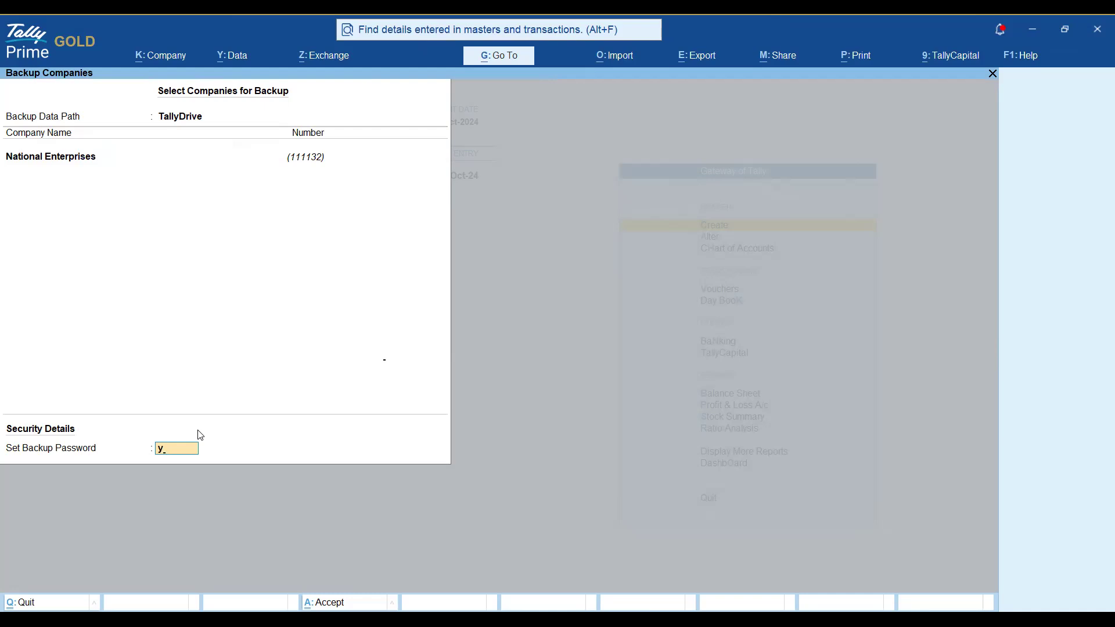
Set Backup Password to Yes, enter and confirm the password, and leave the recovery-key e-mail at None.
{"action": "key", "text": "Return"}
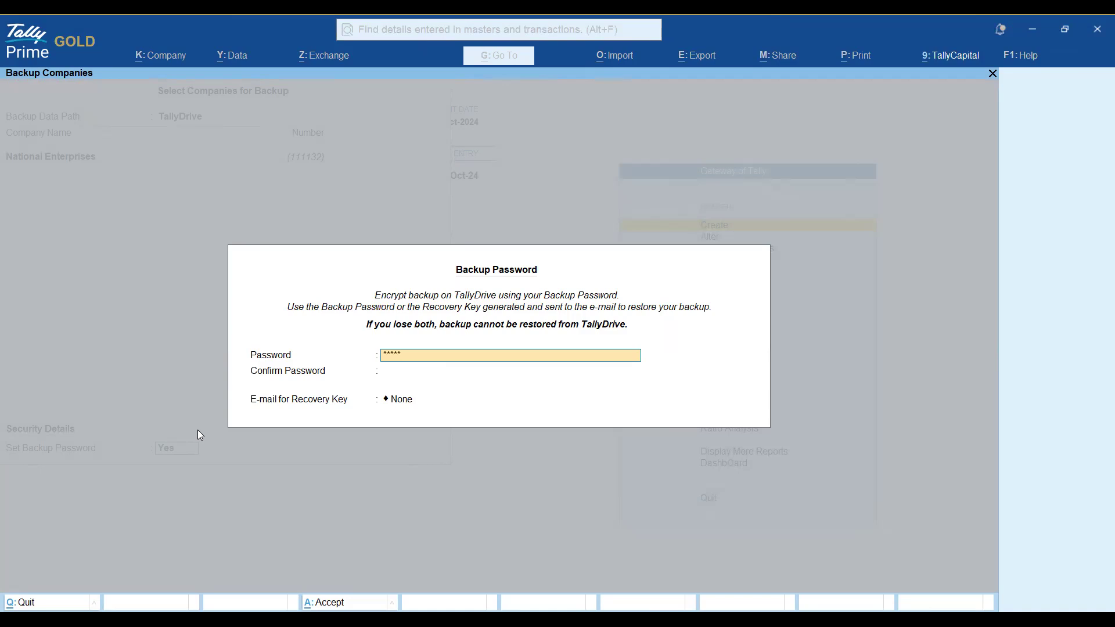
{"action": "key", "text": "Return"}
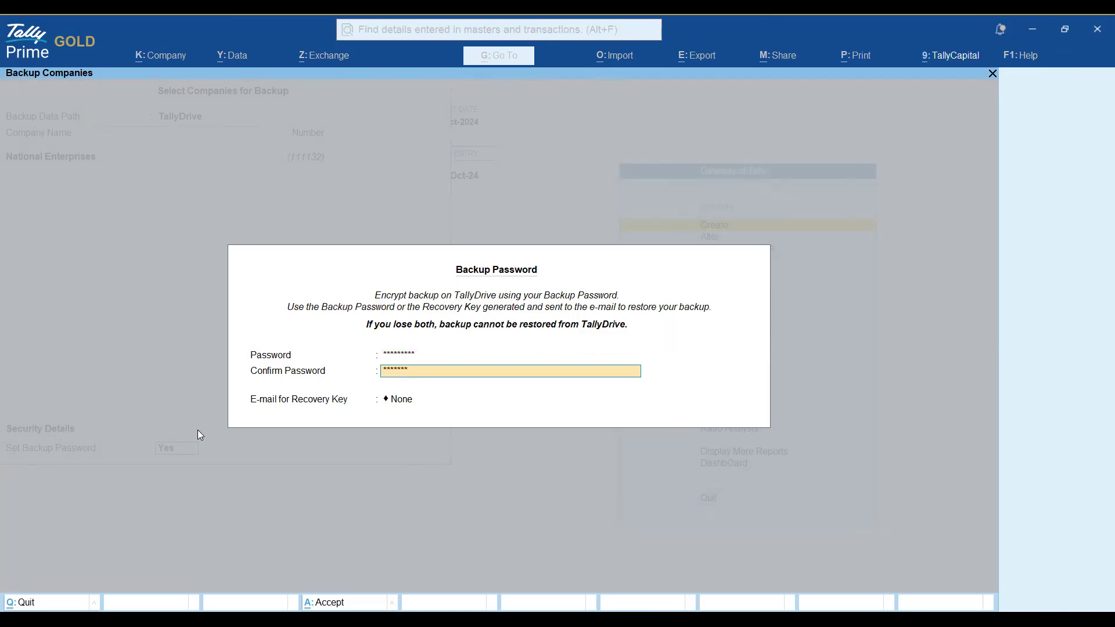
{"action": "key", "text": "Return"}
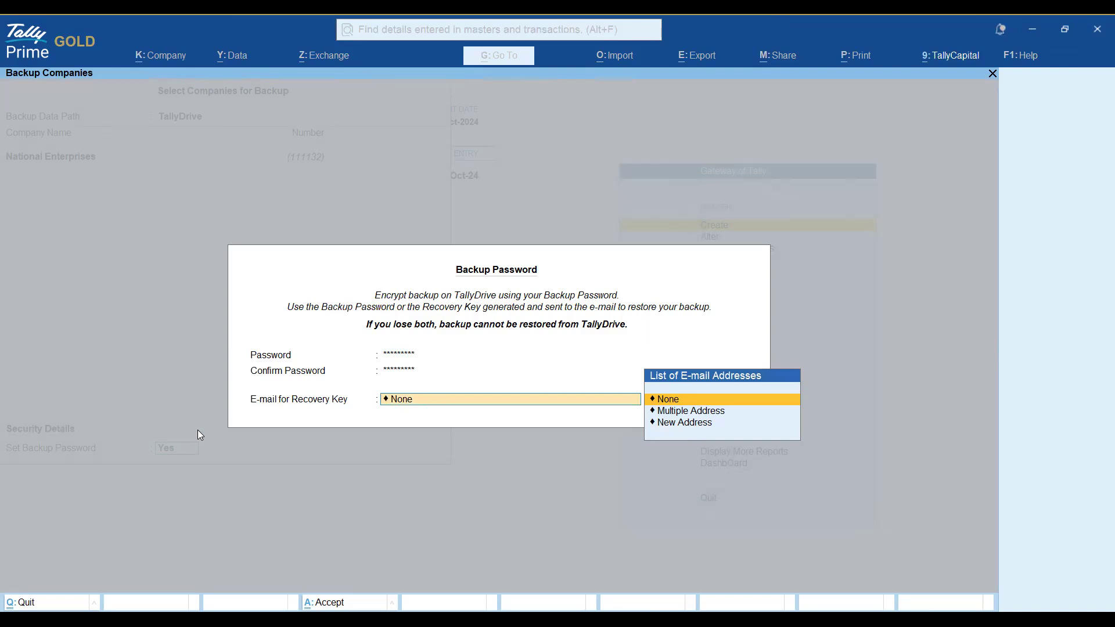
{"action": "key", "text": "Return"}
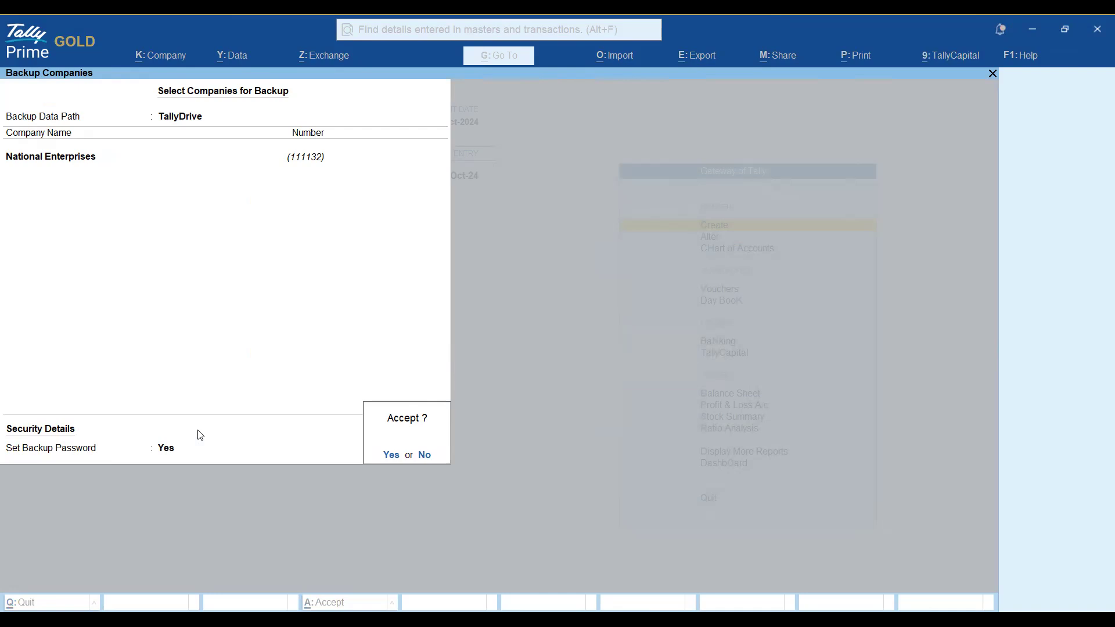
Accept the backup setup and submit the Tally.NET ID and password to log in to TallyDrive.
{"action": "key", "text": "Return"}
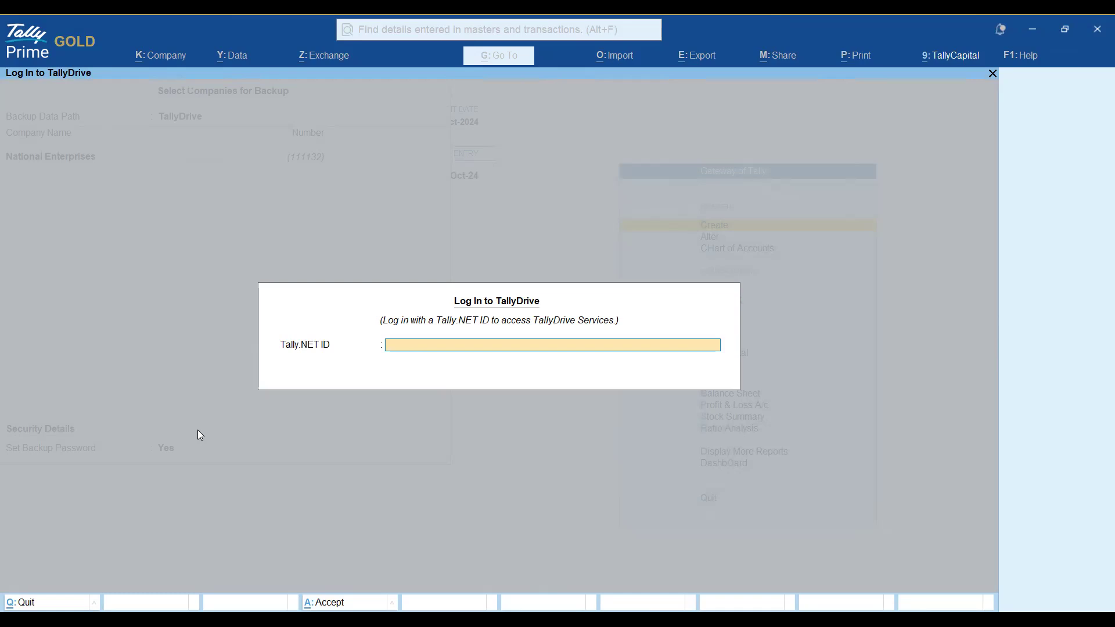
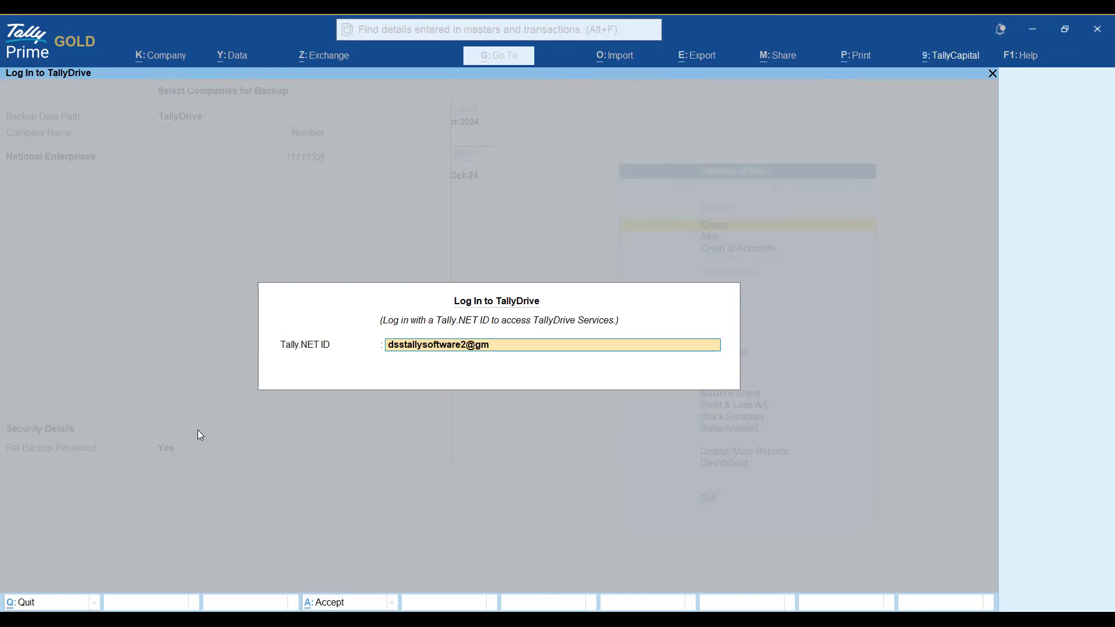
{"action": "key", "text": "Return"}
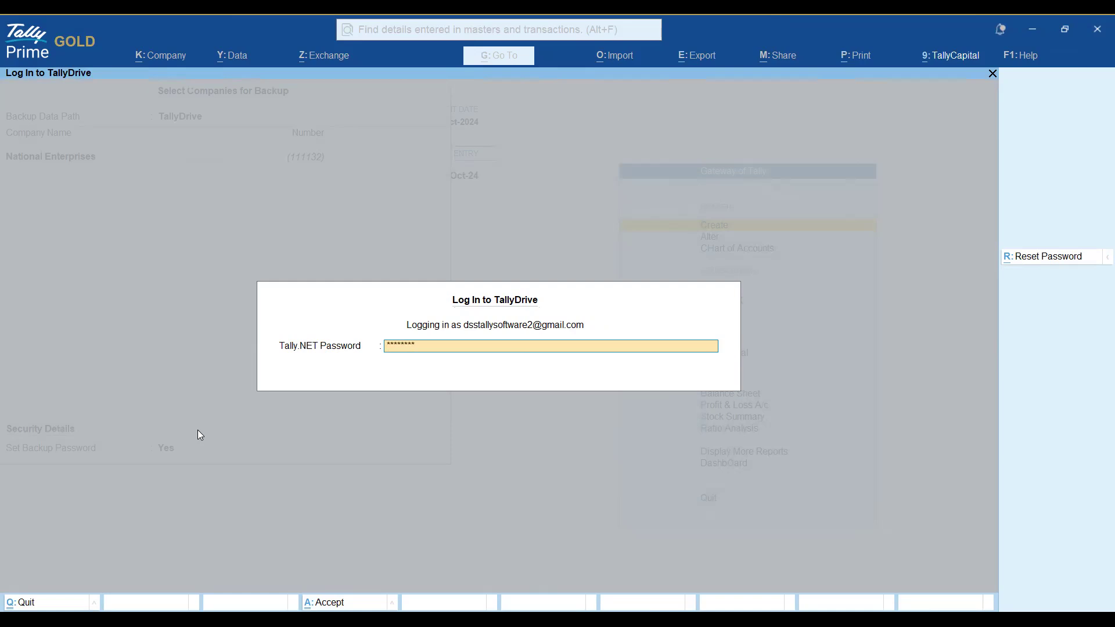
{"action": "key", "text": "Return"}
{"action": "key", "text": "Return"}
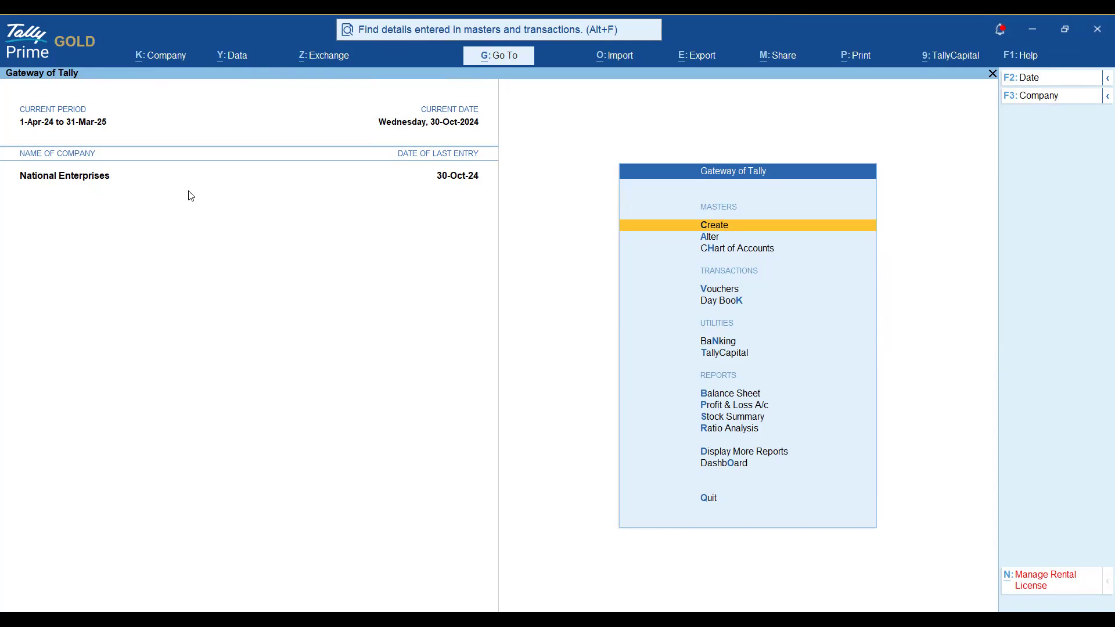
Close the currently open National Enterprises company.
{"action": "key", "text": "ctrl"}
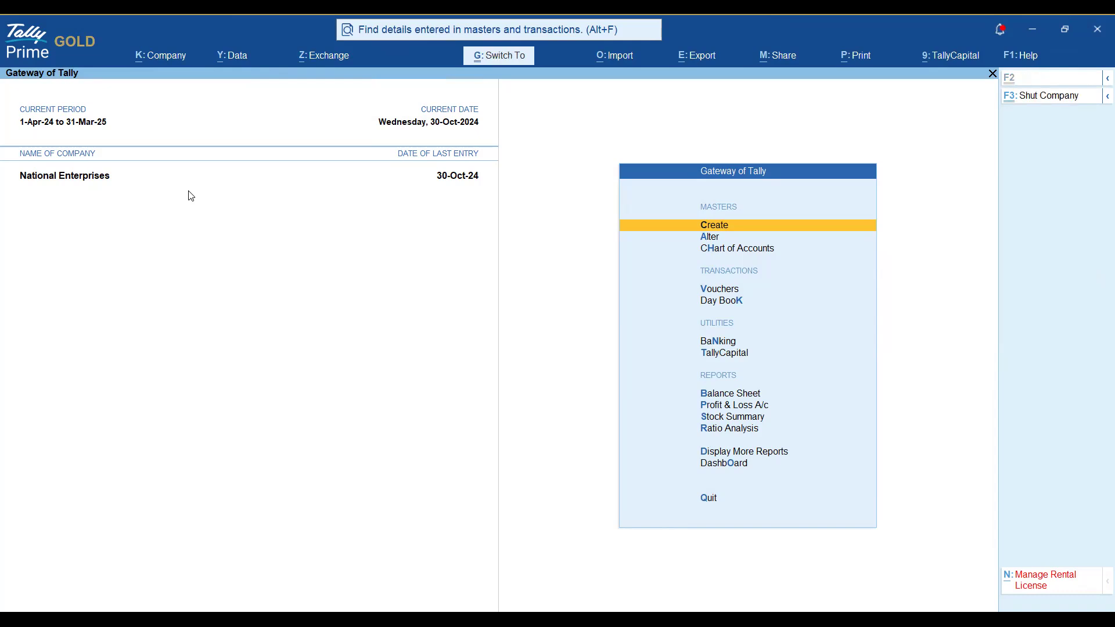
{"action": "key", "text": "ctrl+F3"}
{"action": "key", "text": "Return"}
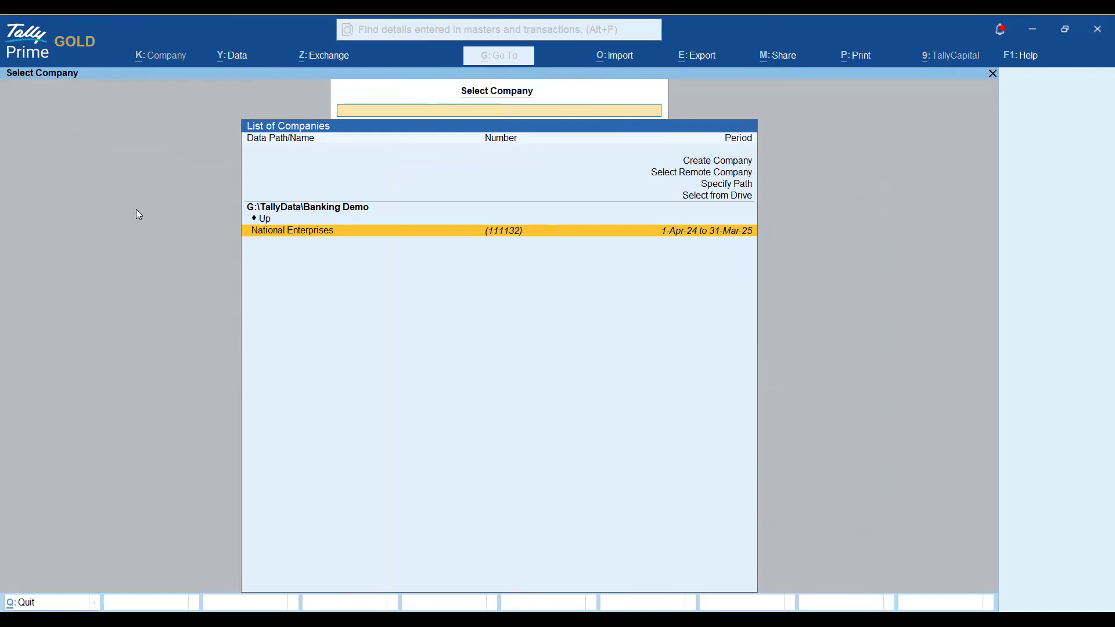
Start a restore from Data > Backup & Restore > Restore.
{"action": "key", "text": "alt+y"}
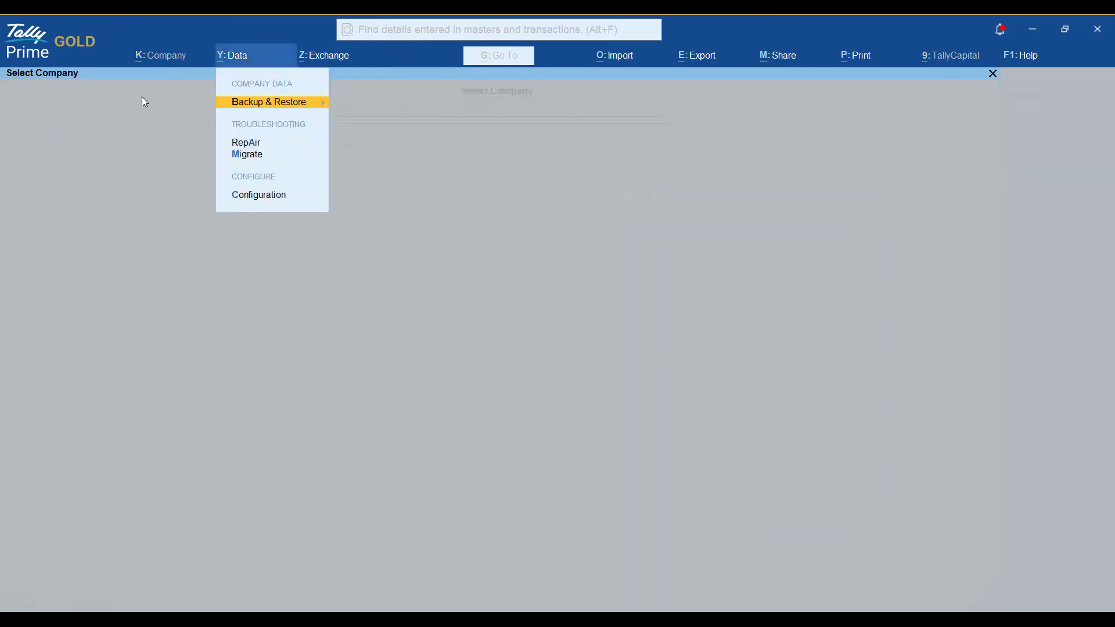
{"action": "left_click", "coordinate": [302, 105]}
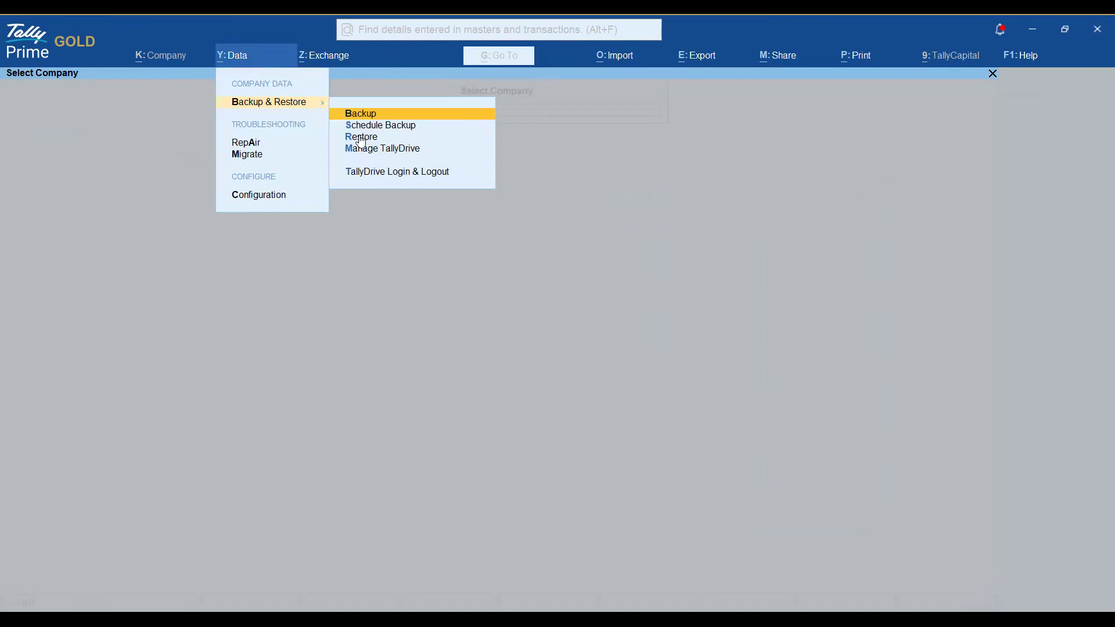
{"action": "key", "text": "Down"}
{"action": "key", "text": "Down"}
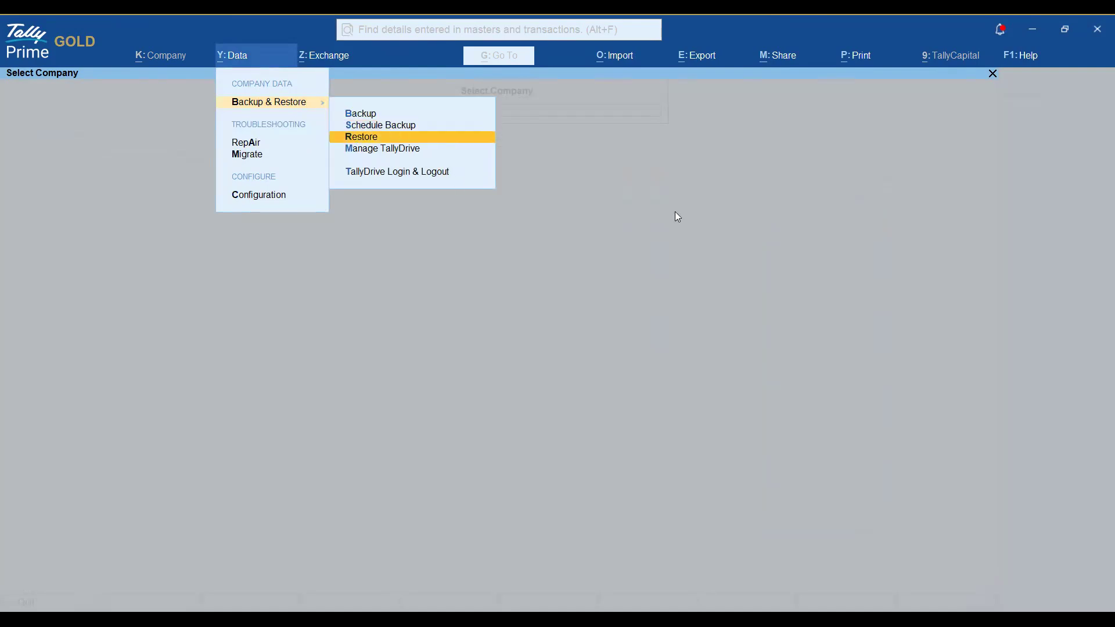
{"action": "key", "text": "Return"}
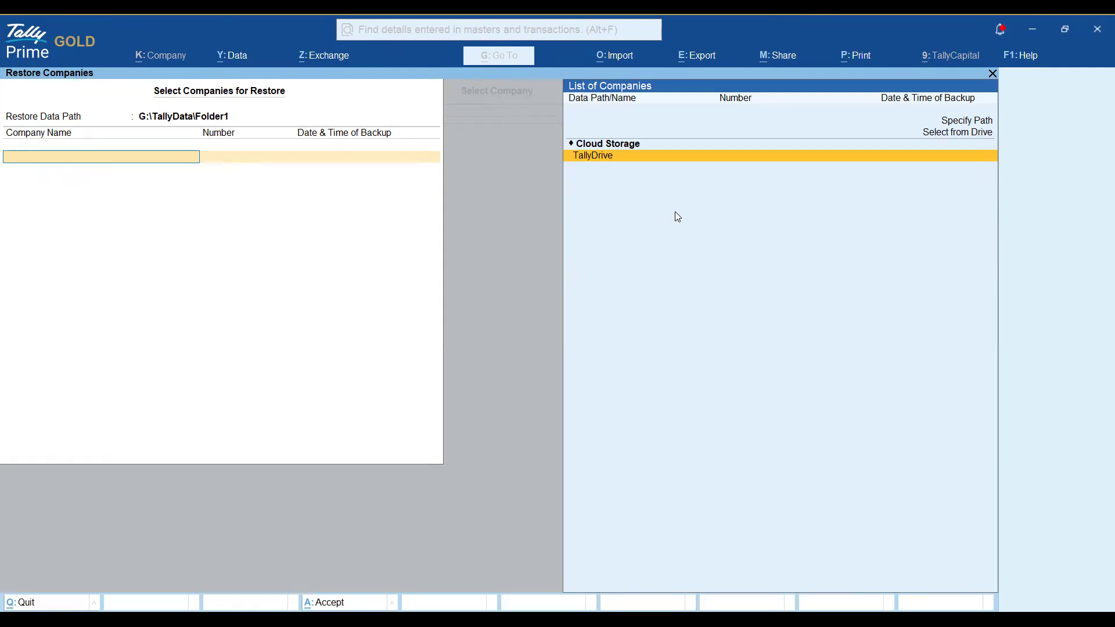
Change the restore path from Folder1 to G:\TallyData\Folder2, creating the new folder.
{"action": "key", "text": "BackSpace"}
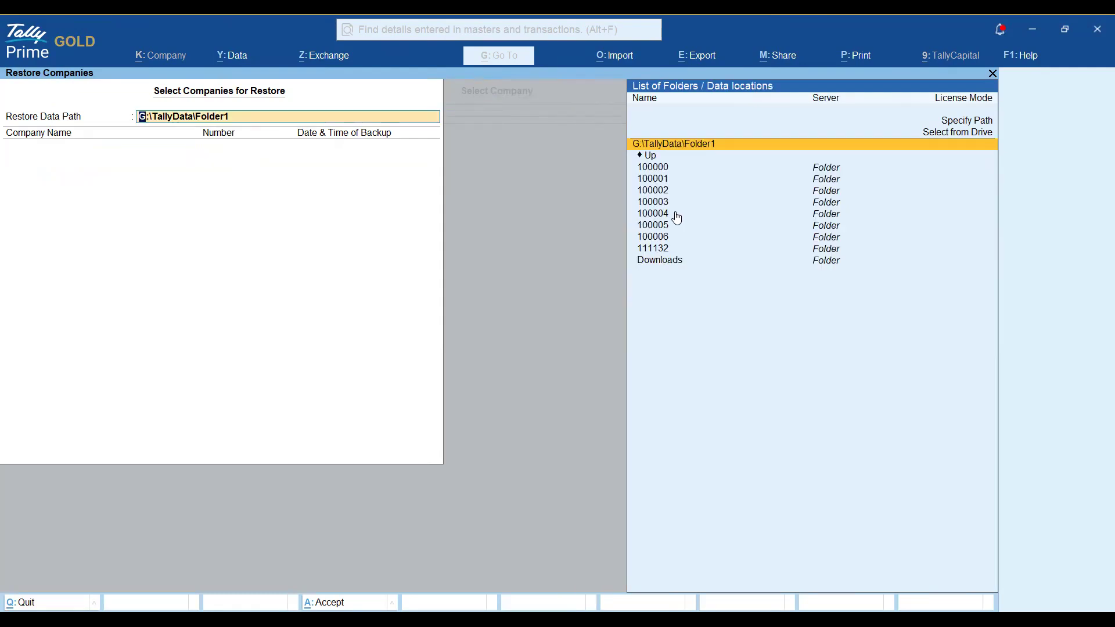
{"action": "key", "text": "BackSpace"}
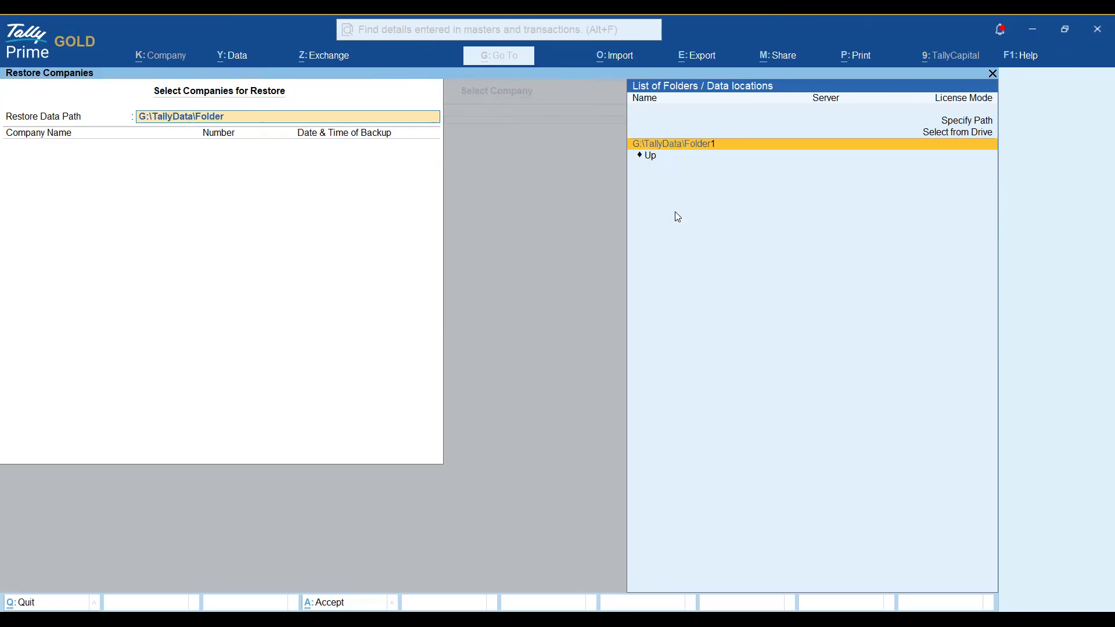
{"action": "type", "text": "2"}
{"action": "key", "text": "Return"}
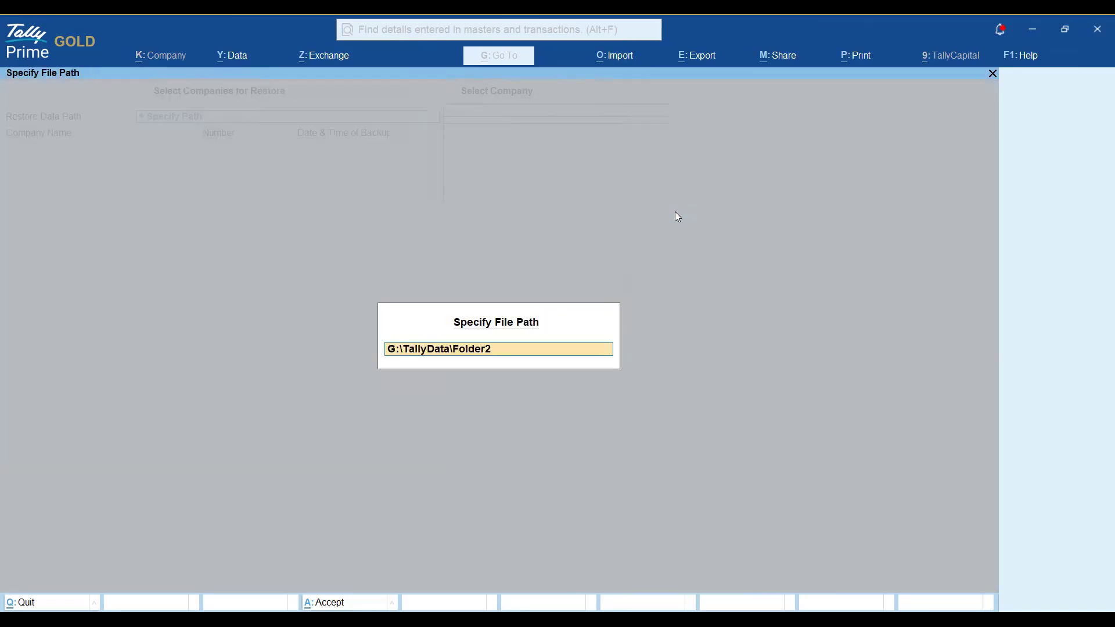
{"action": "key", "text": "Return"}
{"action": "key", "text": "y"}
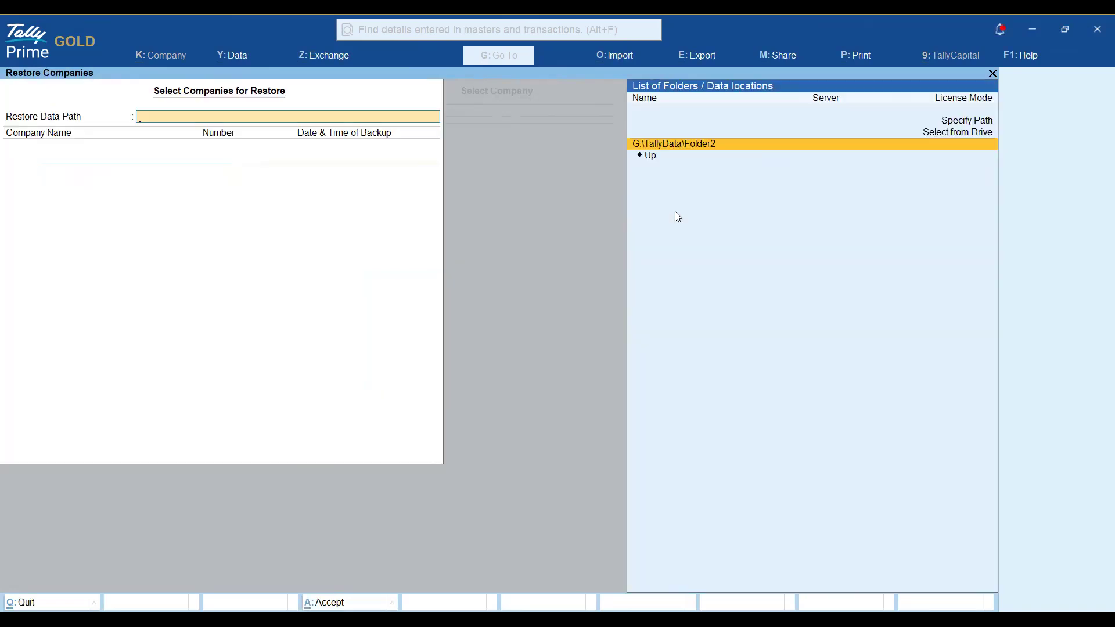
{"action": "key", "text": "Return"}
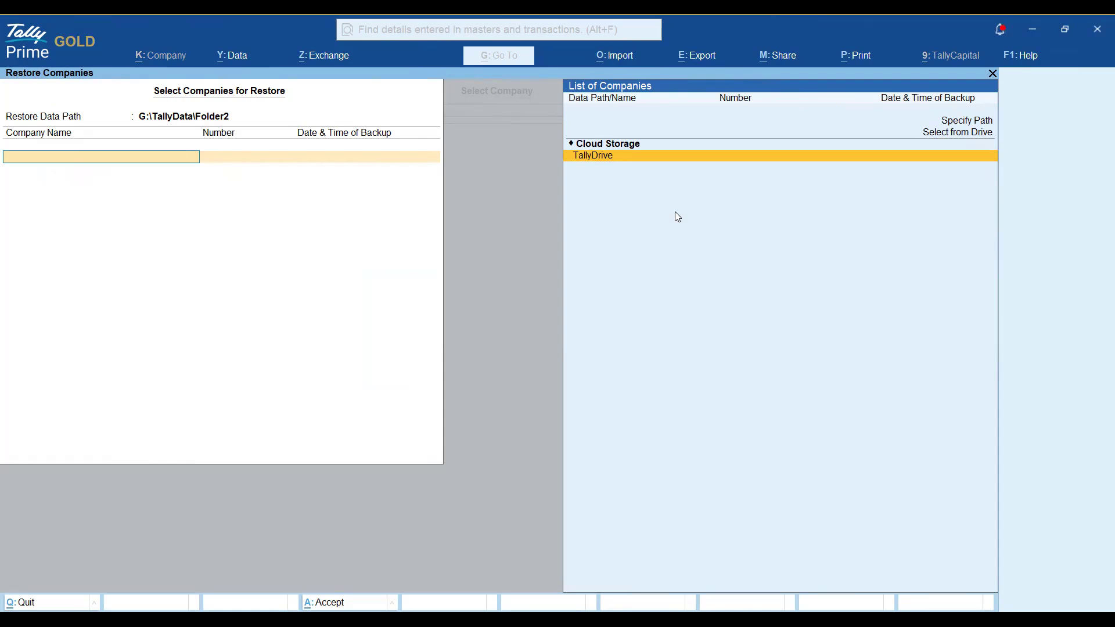
Choose TallyDrive as the source, log in, and compare the 5:34 pm and 8:30 pm backups.
{"action": "key", "text": "Return"}
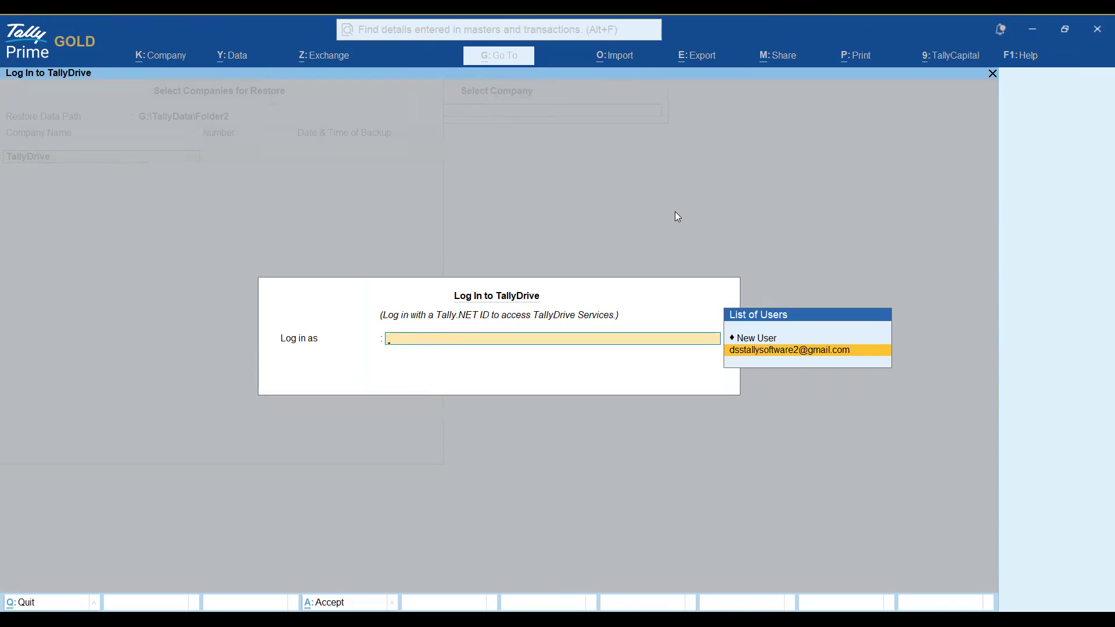
{"action": "key", "text": "Return"}
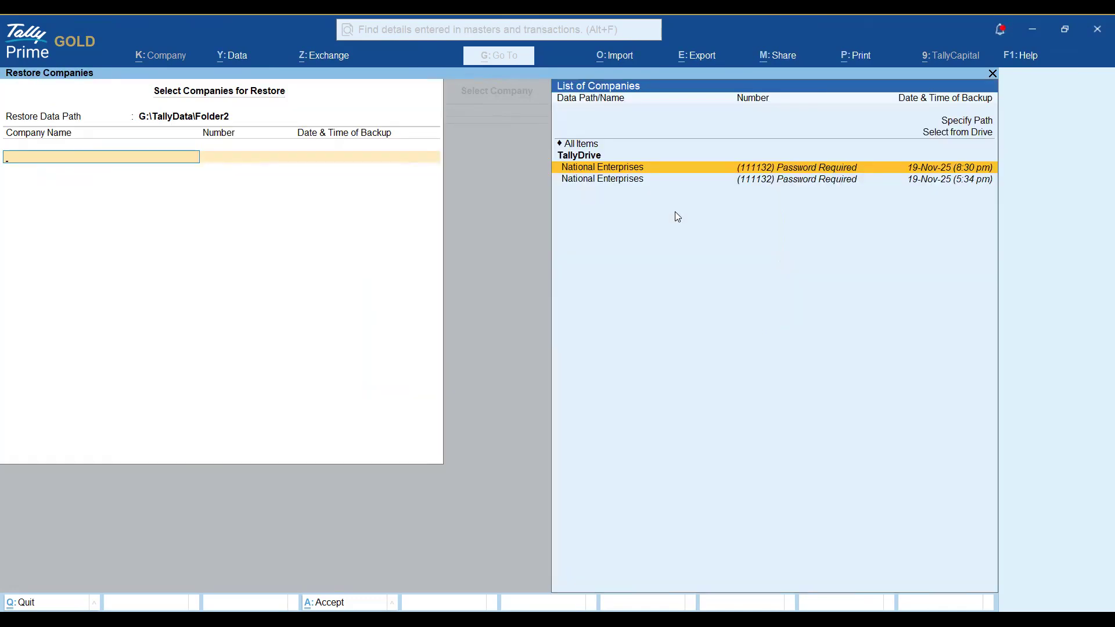
{"action": "key", "text": "Down"}
{"action": "key", "text": "Up"}
{"action": "key", "text": "Down"}
{"action": "key", "text": "Up"}
{"action": "key", "text": "Down"}
{"action": "key", "text": "Up"}
{"action": "key", "text": "Down"}
{"action": "key", "text": "Up"}
{"action": "key", "text": "Down"}
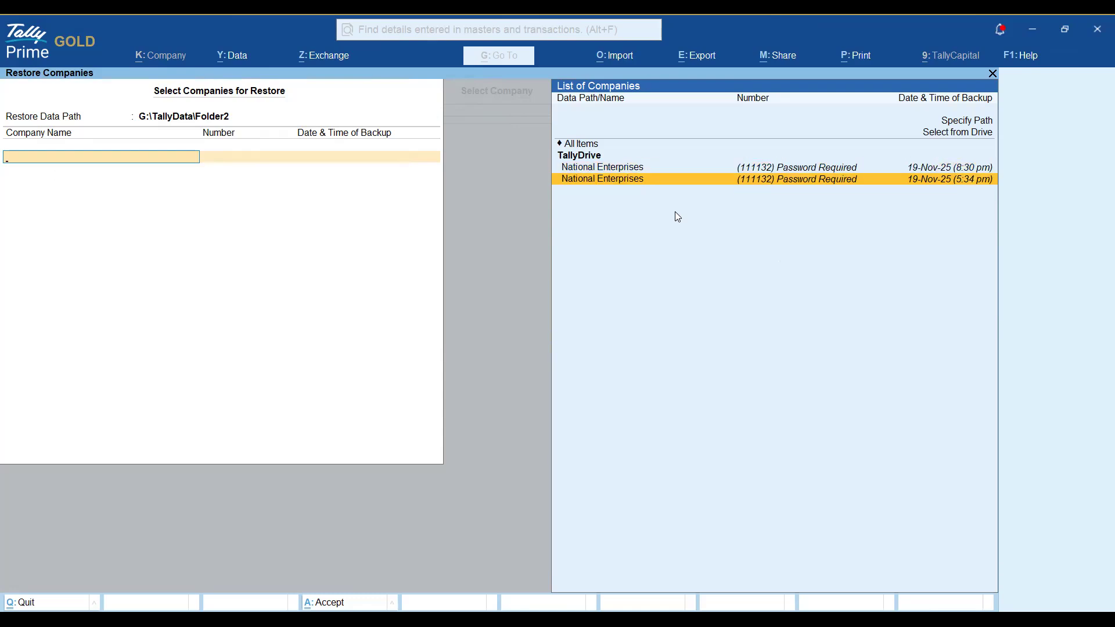
{"action": "key", "text": "Up"}
{"action": "key", "text": "Down"}
Add the 19-Nov-25 5:34 pm National Enterprises backup to the restore list and finish.
{"action": "key", "text": "Up"}
{"action": "key", "text": "Down"}
{"action": "key", "text": "Up"}
{"action": "key", "text": "Down"}
{"action": "key", "text": "Up"}
{"action": "key", "text": "Down"}
{"action": "key", "text": "Up"}
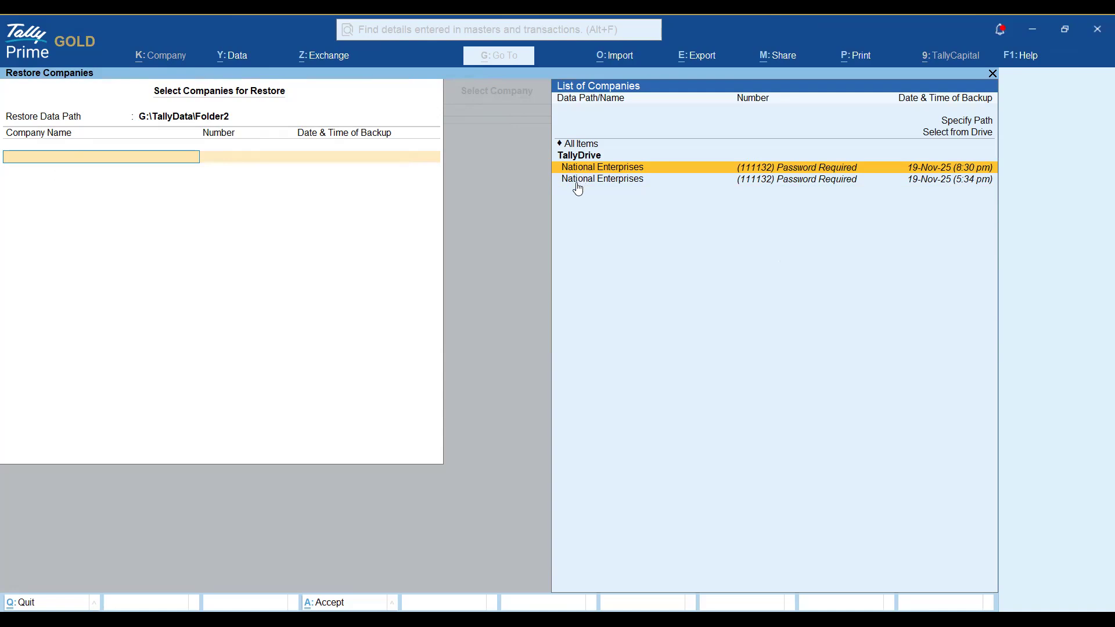
{"action": "key", "text": "Up"}
{"action": "key", "text": "Up"}
{"action": "key", "text": "Up"}
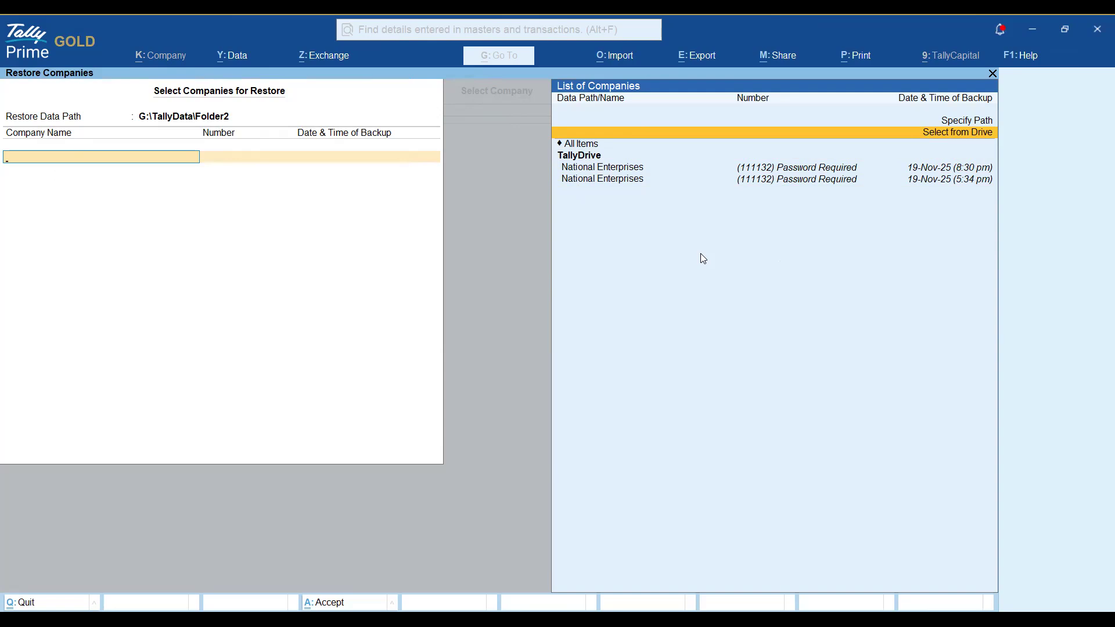
{"action": "key", "text": "Down"}
{"action": "key", "text": "Down"}
{"action": "key", "text": "Down"}
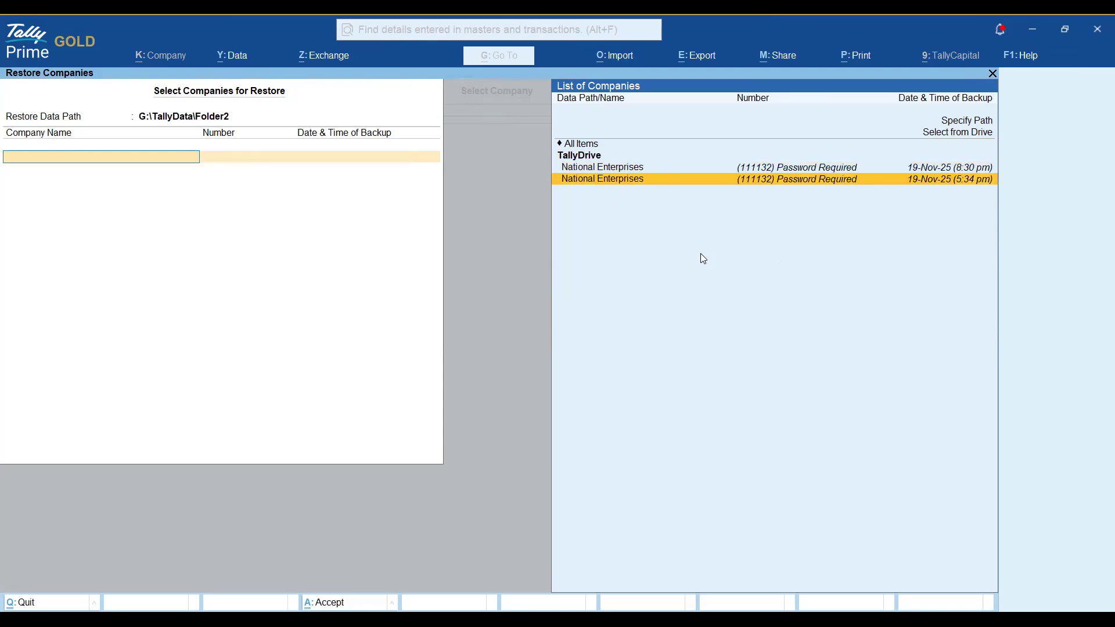
{"action": "key", "text": "Return"}
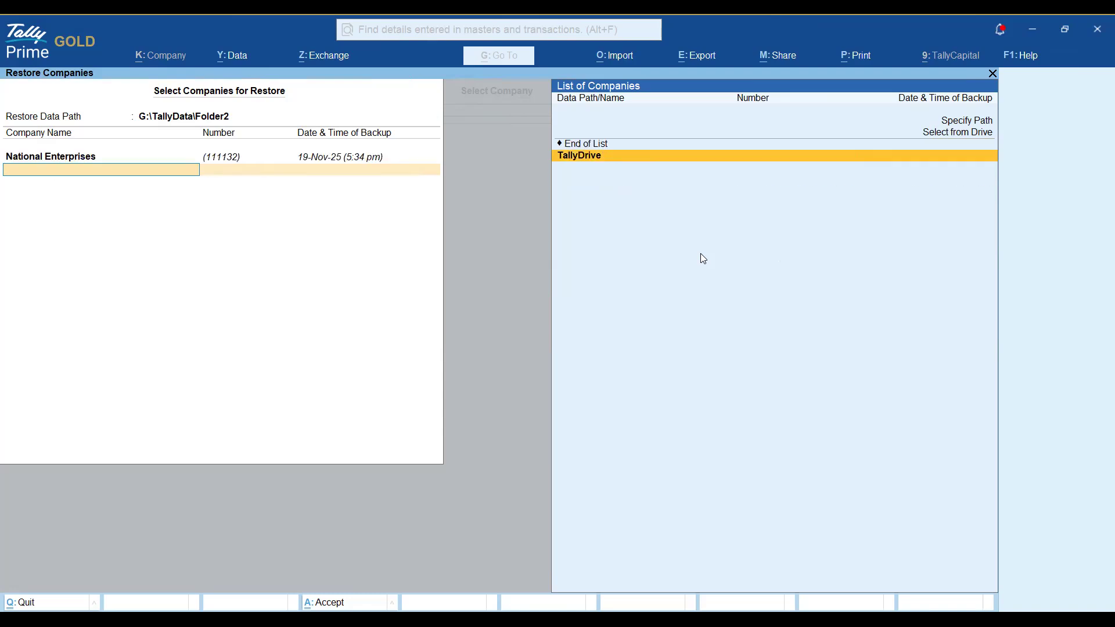
{"action": "key", "text": "Up"}
{"action": "key", "text": "Return"}
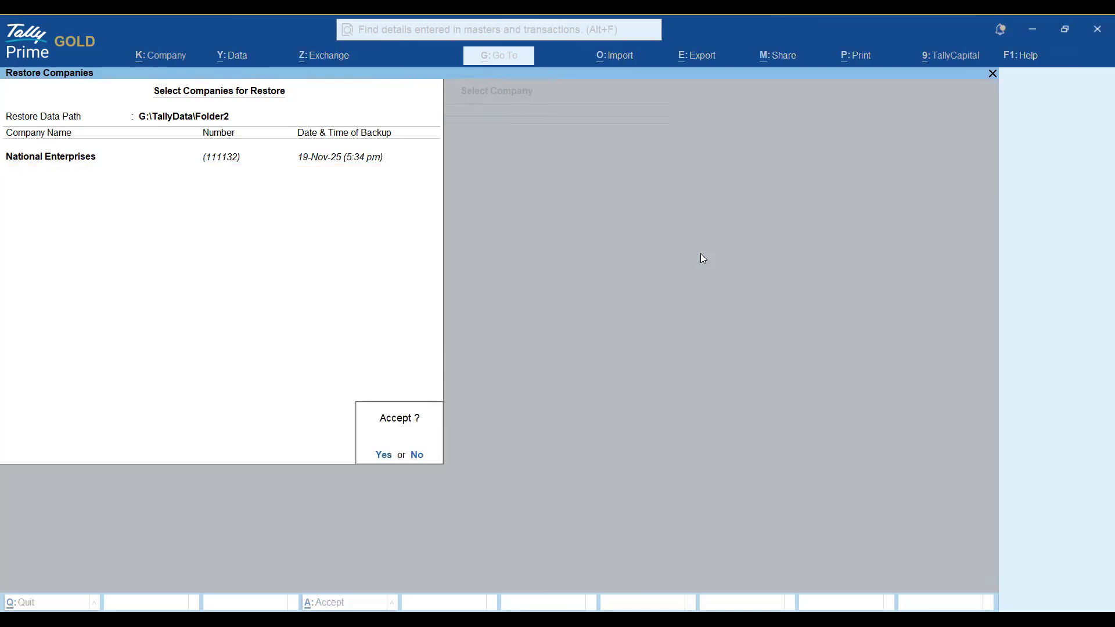
Accept the restore, wait for the download, and submit the backup password.
{"action": "key", "text": "Return"}
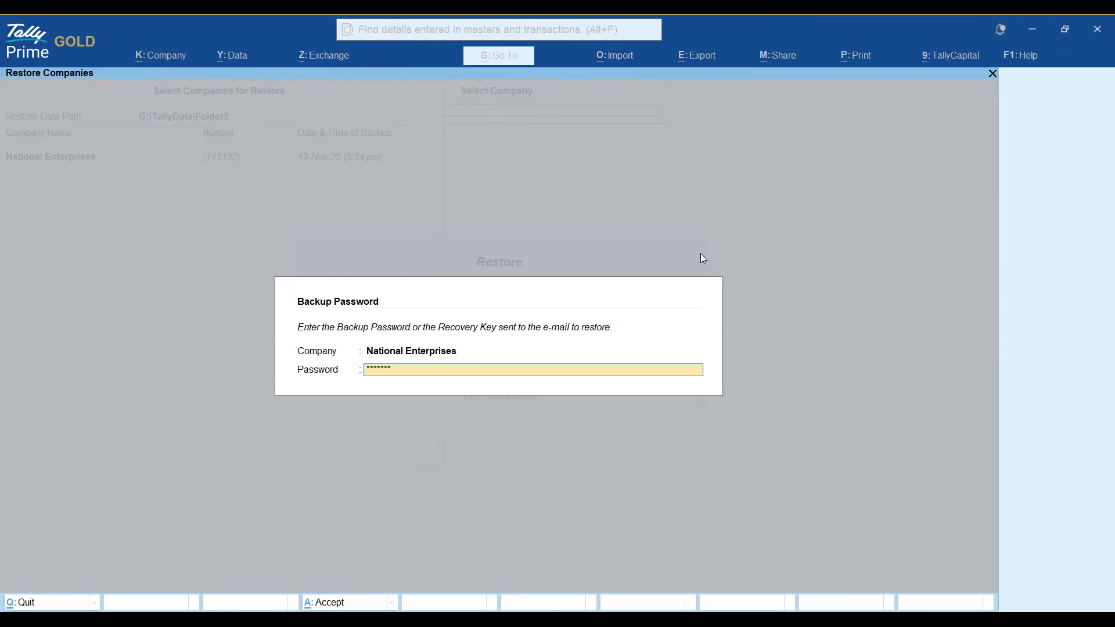
{"action": "key", "text": "Return"}
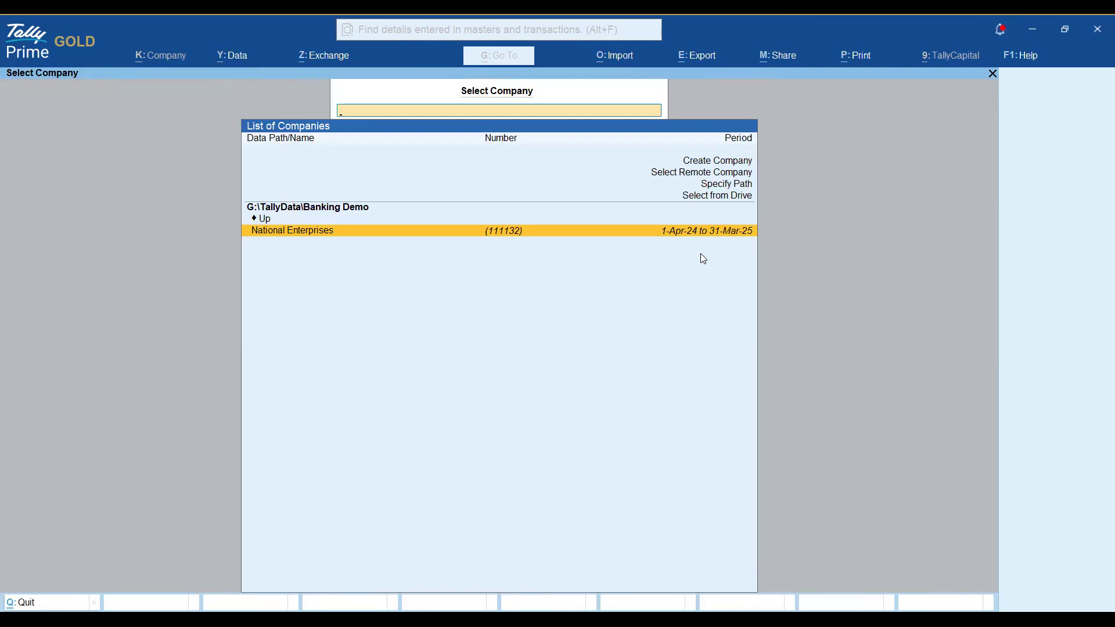
Go up to G:\TallyData, enter Folder2, and load National Enterprises.
{"action": "key", "text": "Up"}
{"action": "key", "text": "Up"}
{"action": "key", "text": "Up"}
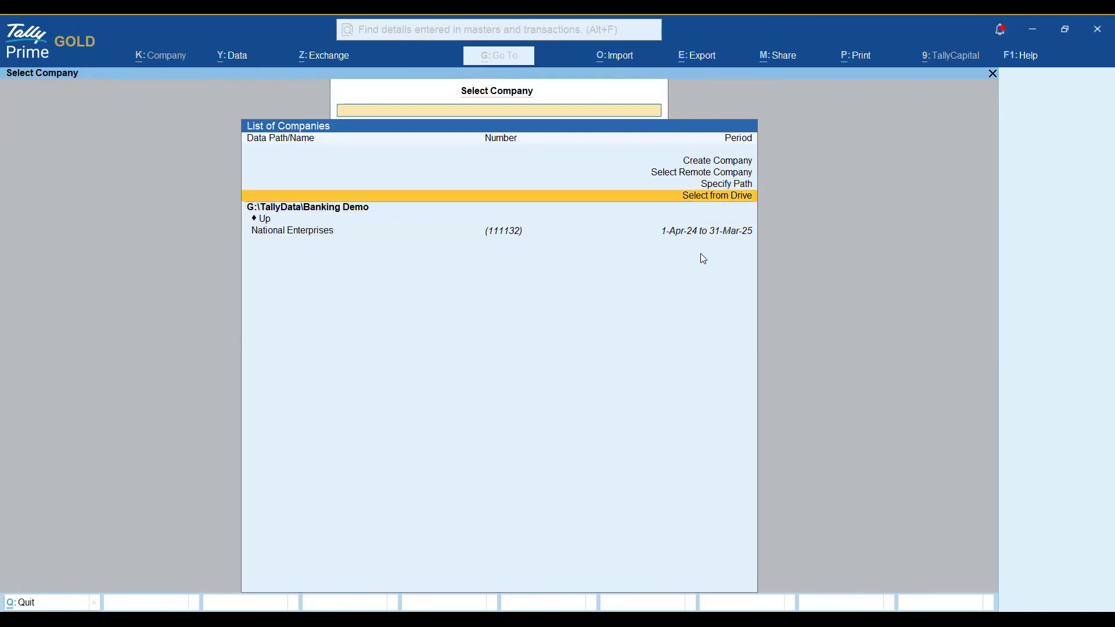
{"action": "key", "text": "Down"}
{"action": "key", "text": "Down"}
{"action": "key", "text": "Return"}
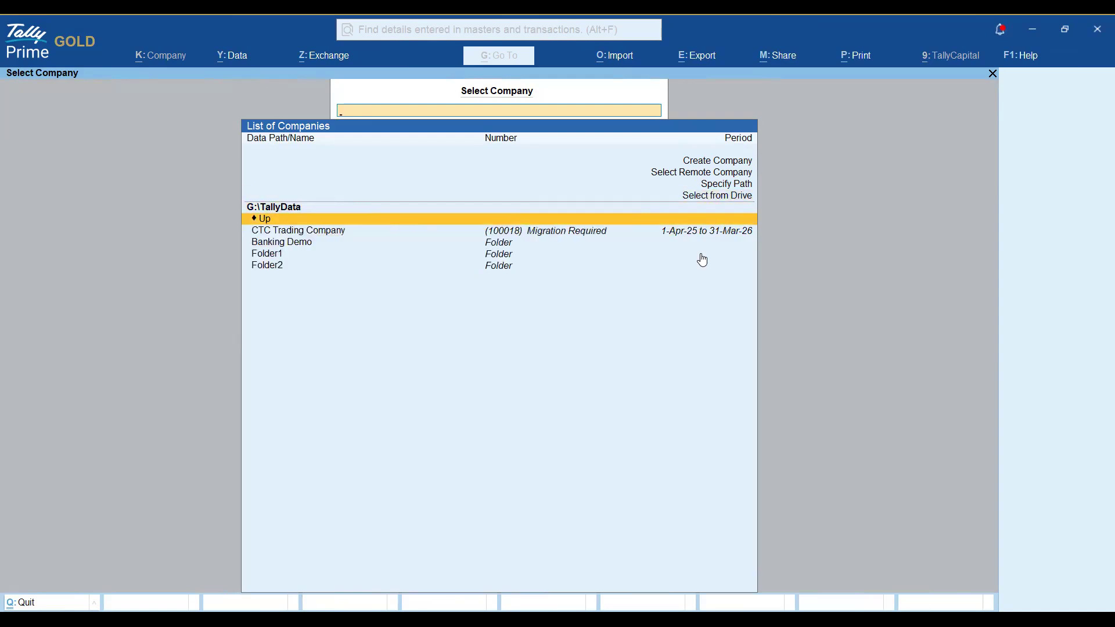
{"action": "key", "text": "Down"}
{"action": "key", "text": "Down"}
{"action": "key", "text": "Down"}
{"action": "key", "text": "Down"}
{"action": "key", "text": "Return"}
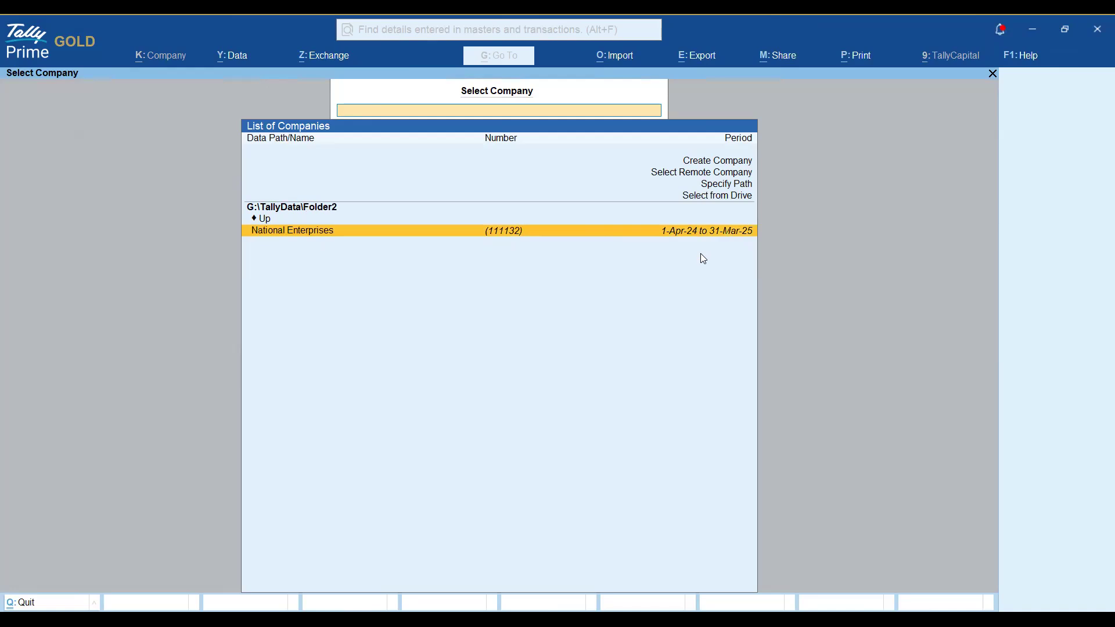
{"action": "key", "text": "Return"}
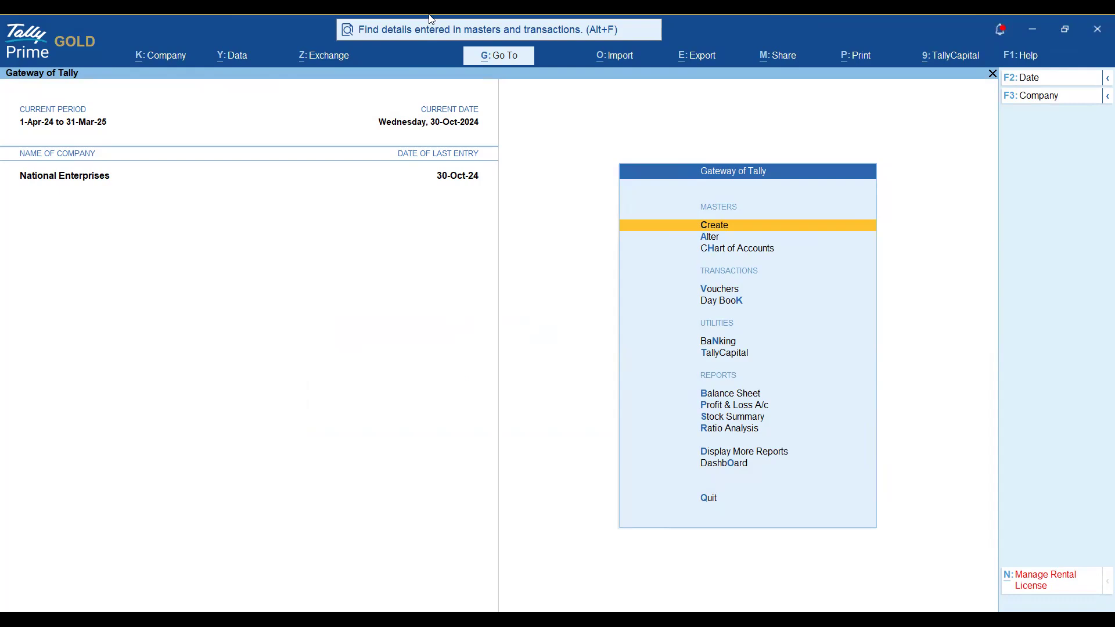
Open Data > Backup & Restore > Schedule Backup for a new schedule.
{"action": "key", "text": "alt+y"}
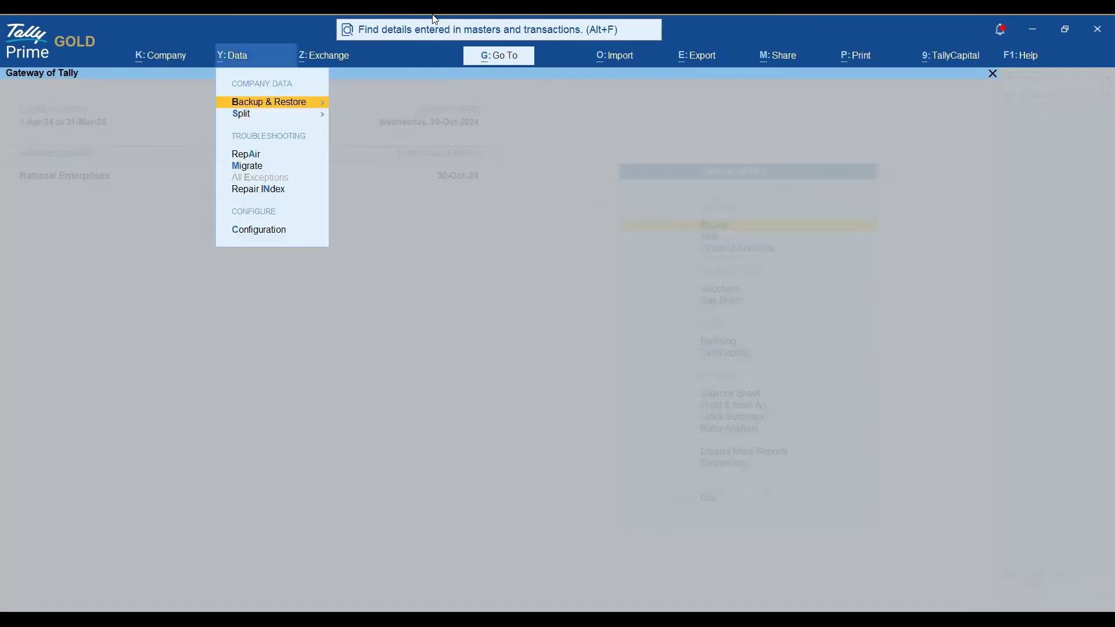
{"action": "key", "text": "Return"}
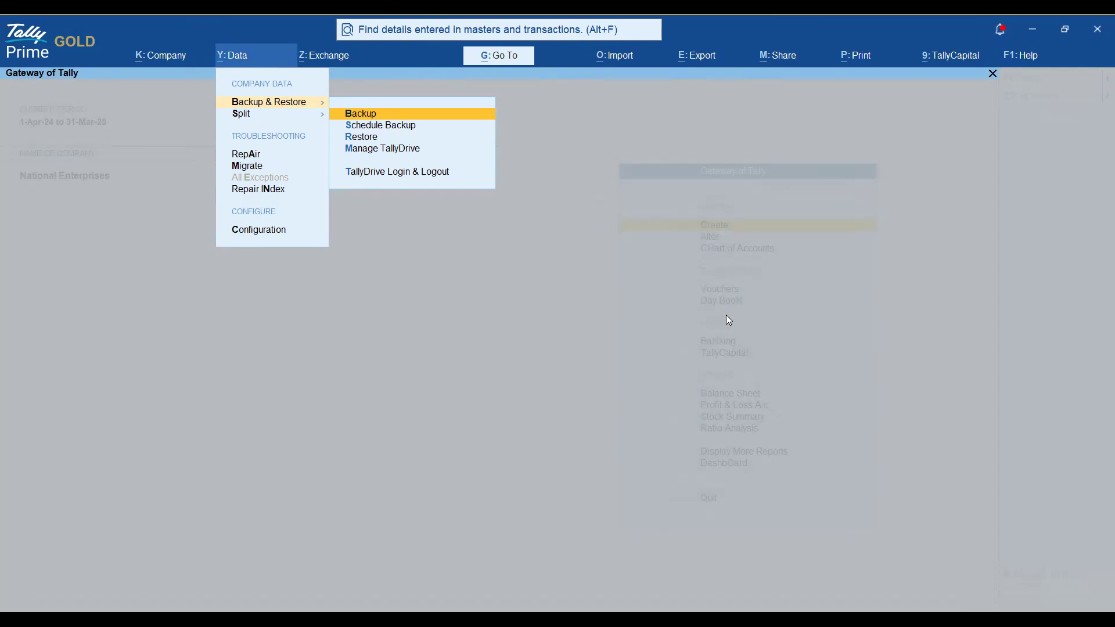
{"action": "key", "text": "Down"}
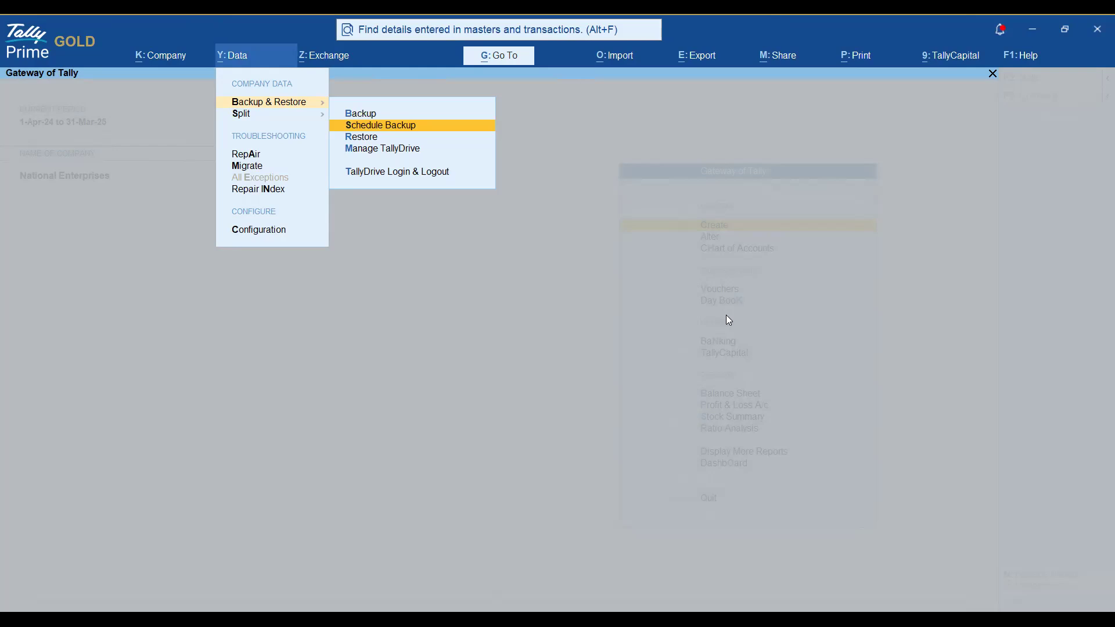
{"action": "key", "text": "Return"}
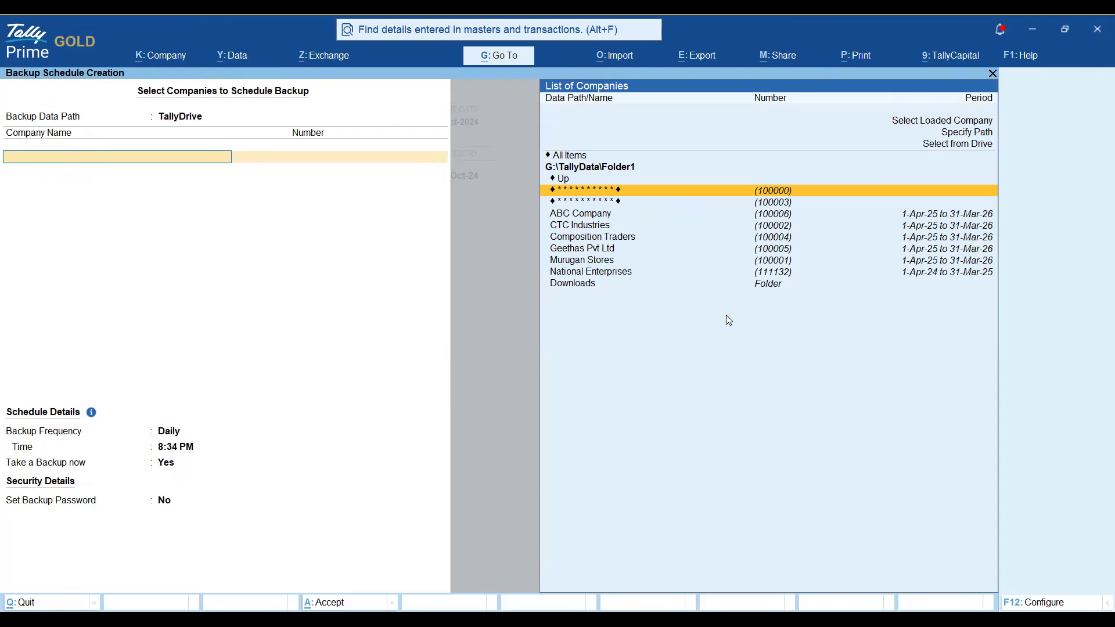
Set the scheduled backup path to the local E:\BackUp folder.
{"action": "key", "text": "Escape"}
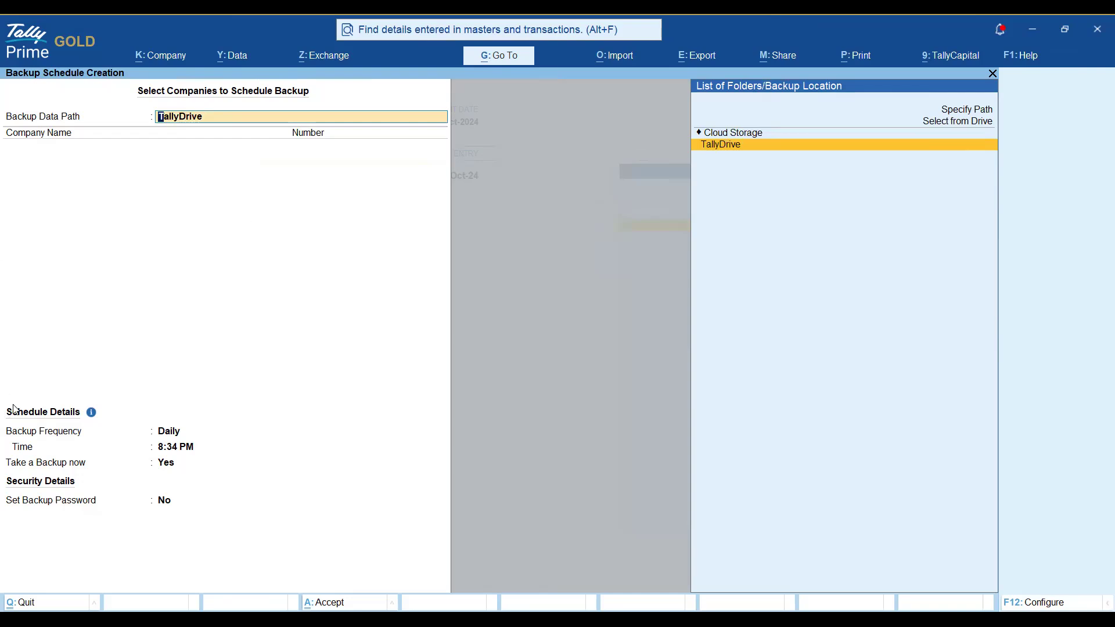
{"action": "key", "text": "Up"}
{"action": "key", "text": "Up"}
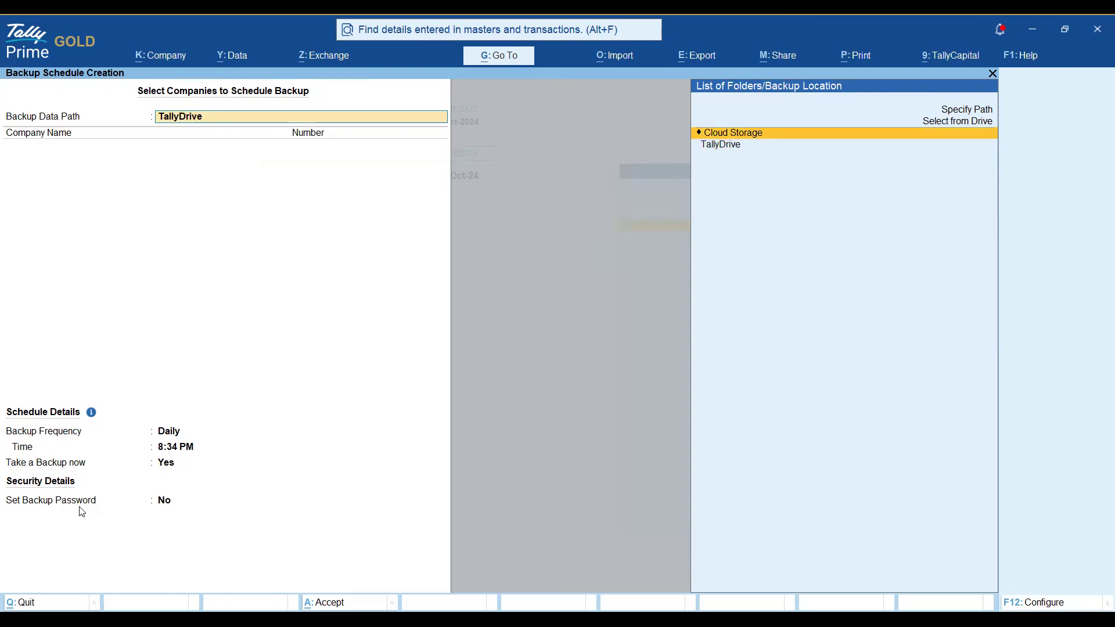
{"action": "key", "text": "Return"}
{"action": "key", "text": "Down"}
{"action": "key", "text": "Down"}
{"action": "key", "text": "Down"}
{"action": "key", "text": "Down"}
{"action": "key", "text": "Down"}
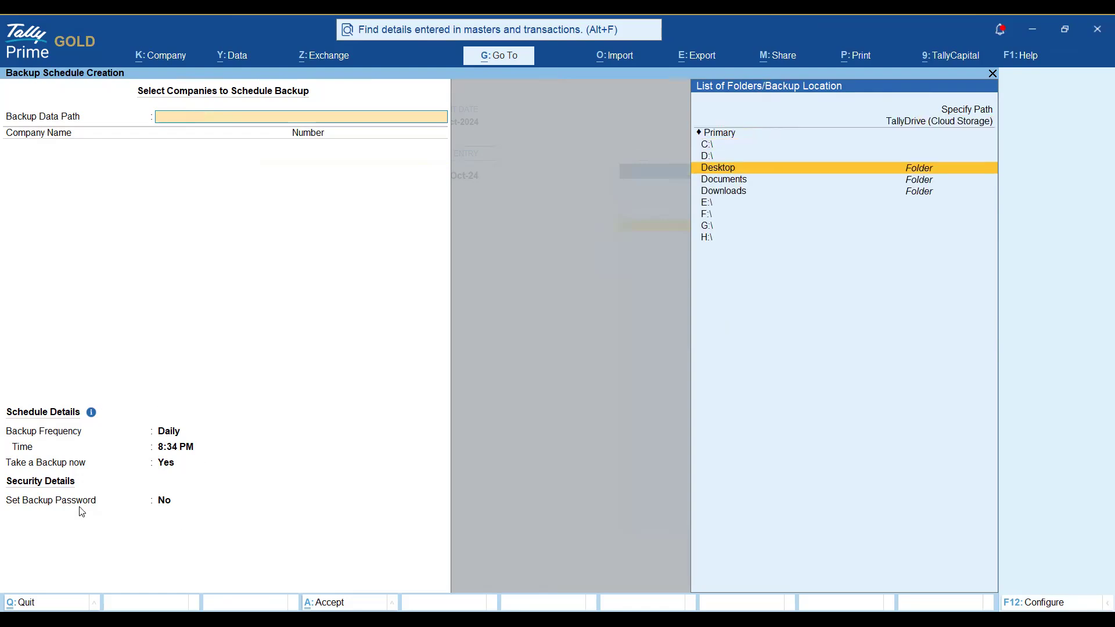
{"action": "key", "text": "Return"}
{"action": "key", "text": "Down"}
{"action": "key", "text": "Down"}
{"action": "key", "text": "Down"}
{"action": "key", "text": "Down"}
{"action": "key", "text": "Down"}
{"action": "key", "text": "Down"}
{"action": "key", "text": "Down"}
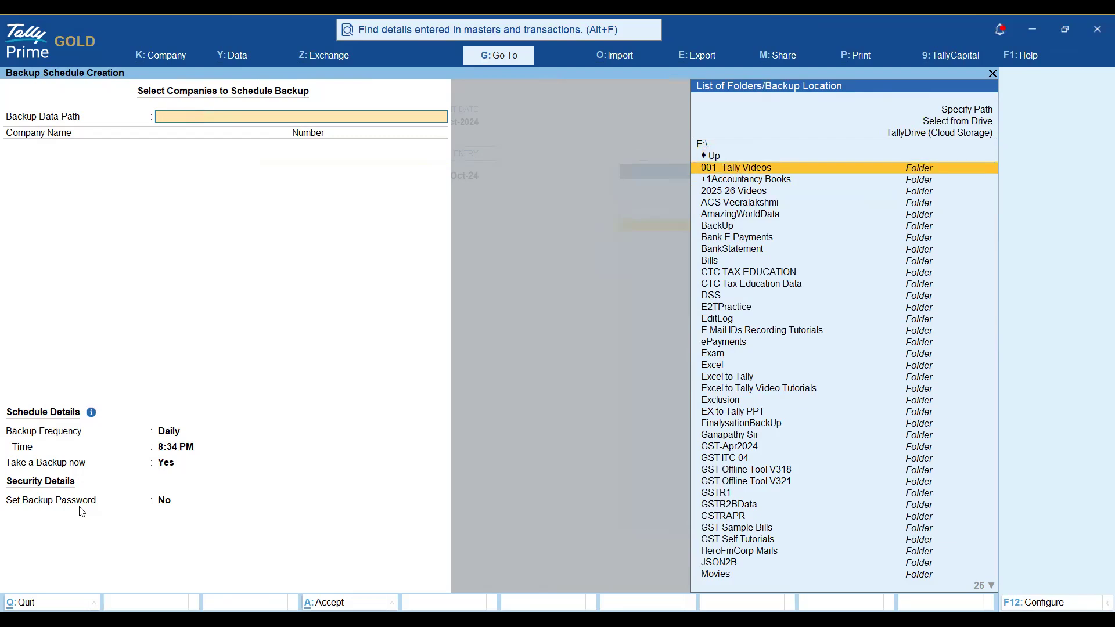
{"action": "key", "text": "Return"}
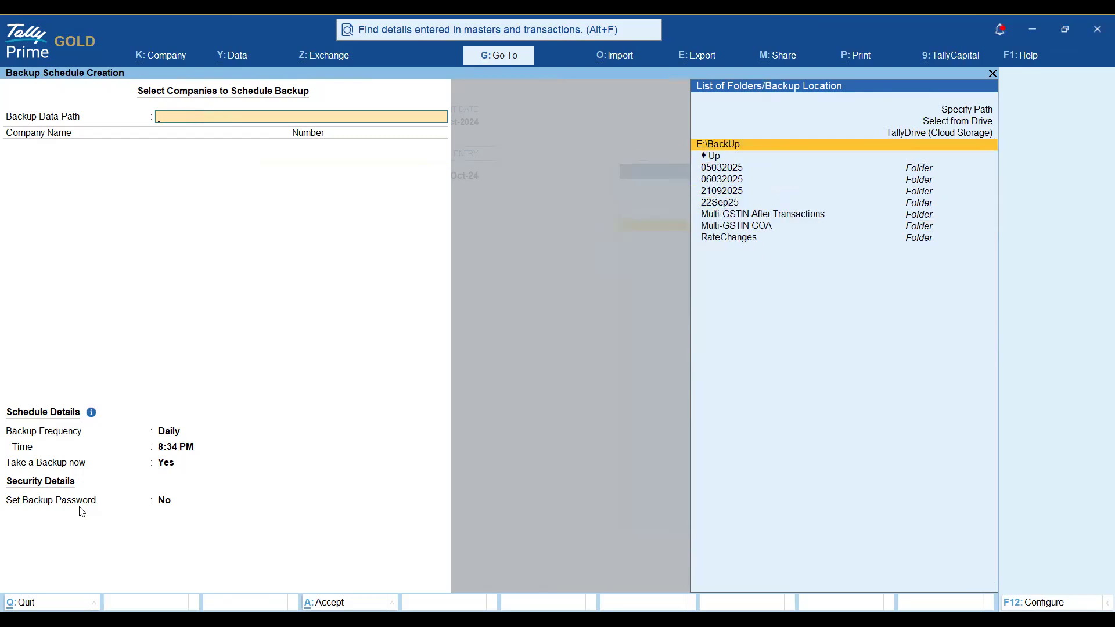
{"action": "key", "text": "Return"}
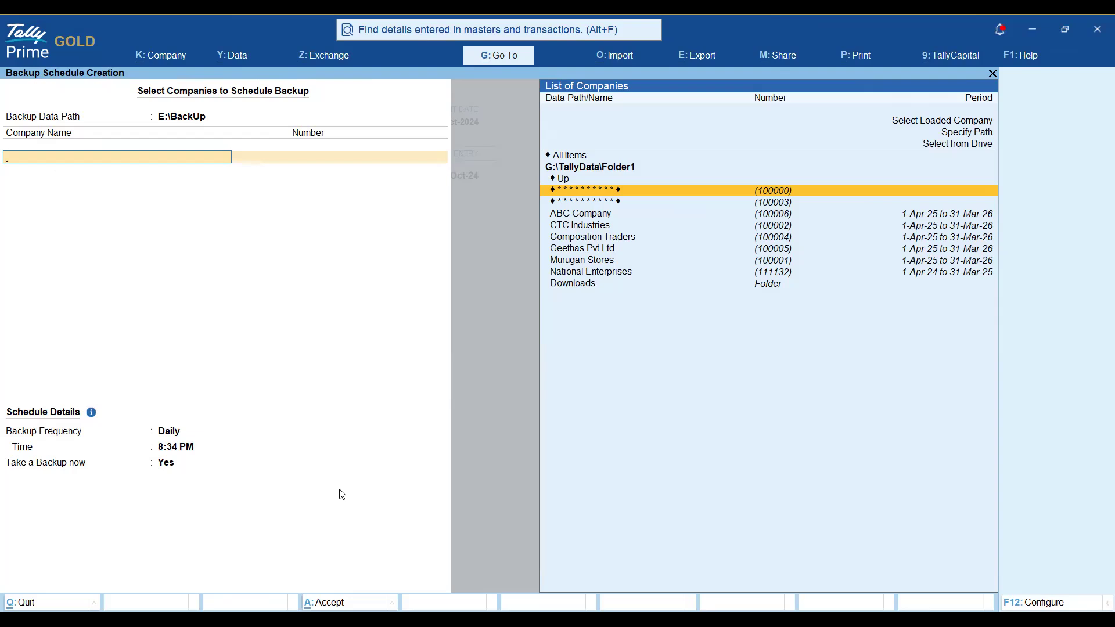
Switch the backup path back to TallyDrive under Cloud Storage.
{"action": "key", "text": "BackSpace"}
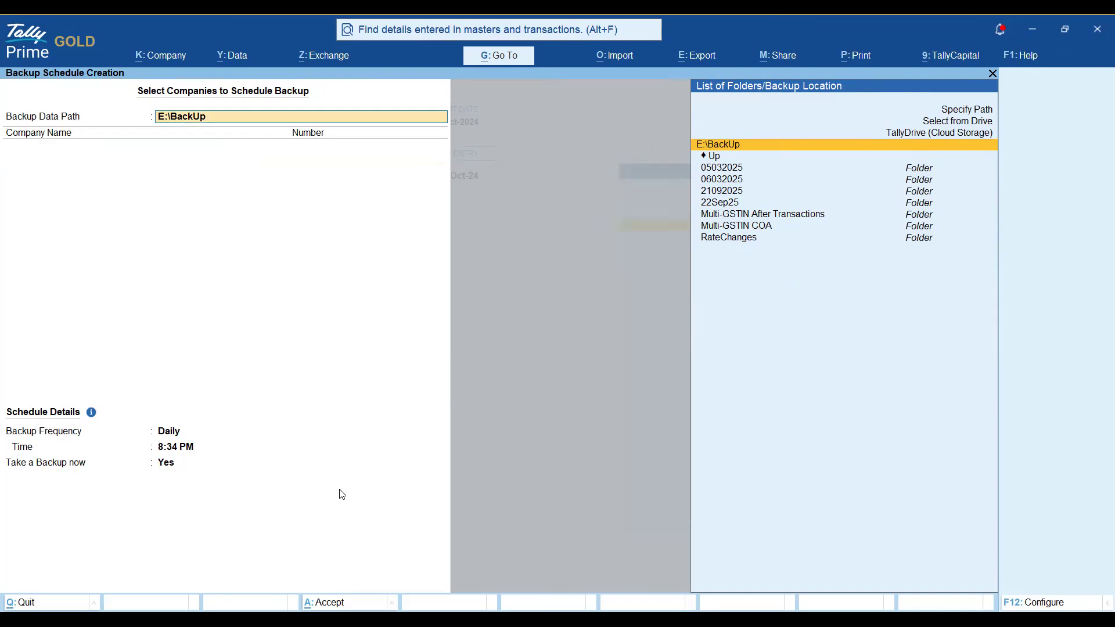
{"action": "key", "text": "Up"}
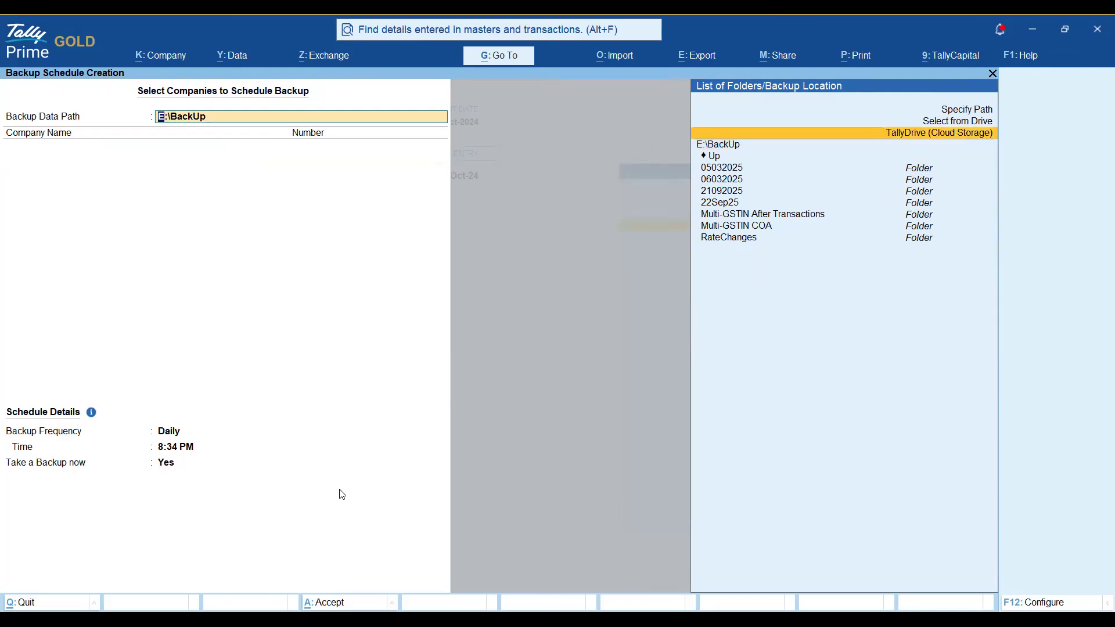
{"action": "key", "text": "Return"}
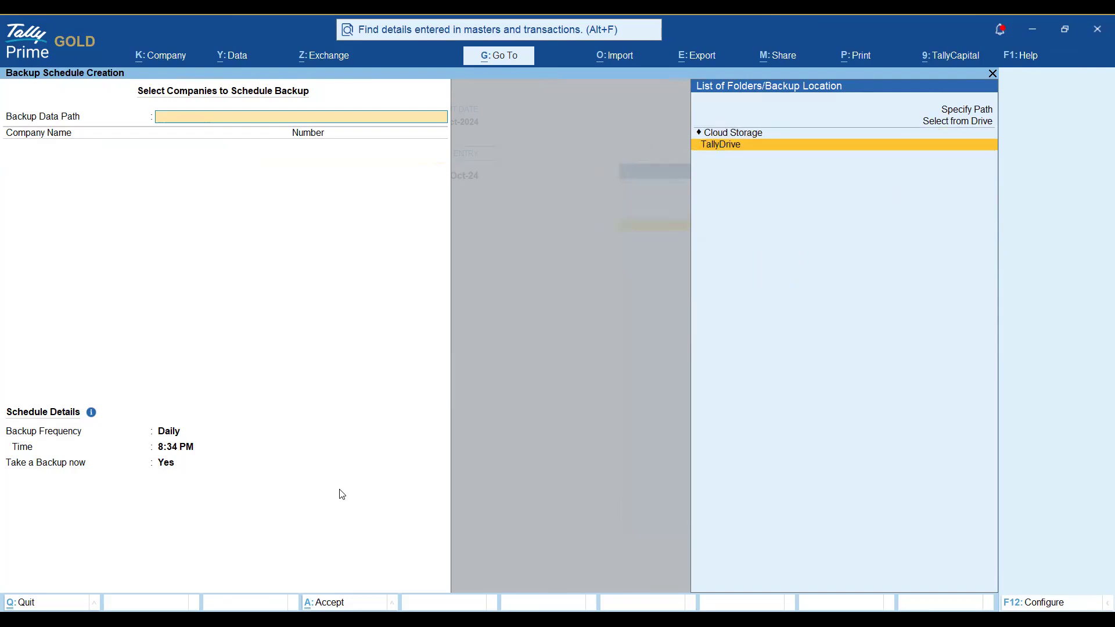
{"action": "key", "text": "Return"}
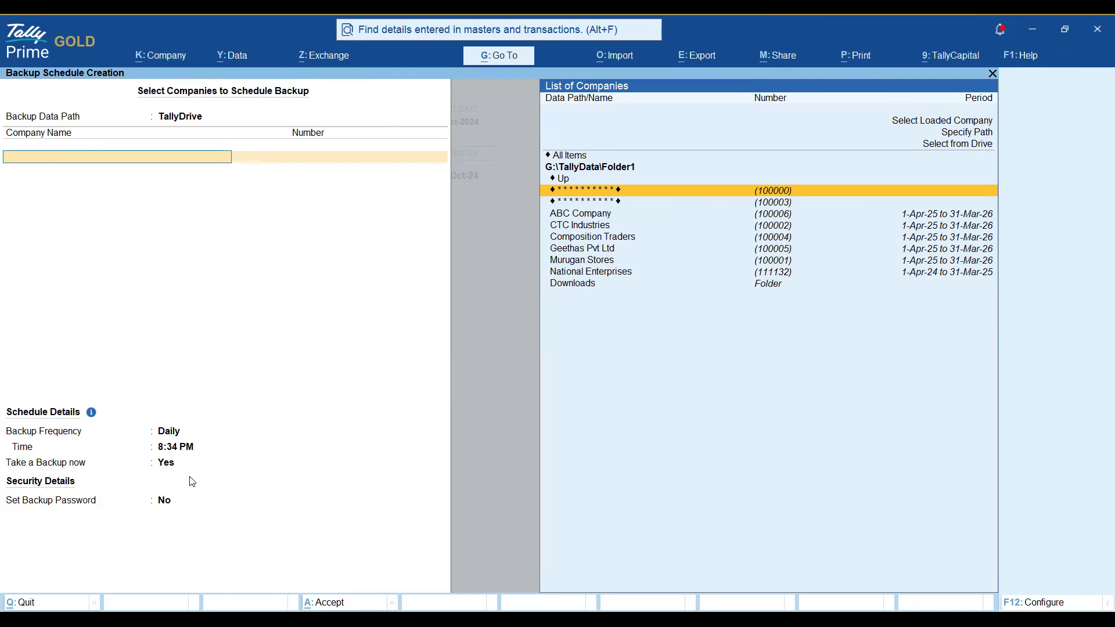
Add National Enterprises (111132) to the schedule and end the company list.
{"action": "key", "text": "Down"}
{"action": "key", "text": "Down"}
{"action": "key", "text": "Down"}
{"action": "key", "text": "Down"}
{"action": "key", "text": "Down"}
{"action": "key", "text": "Down"}
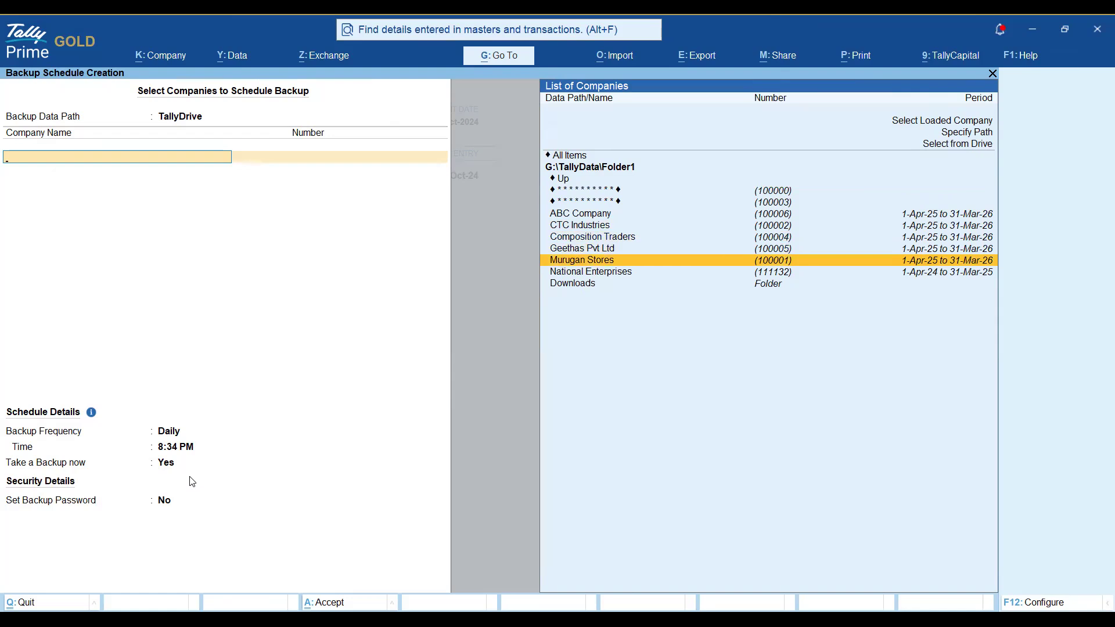
{"action": "key", "text": "Down"}
{"action": "key", "text": "Return"}
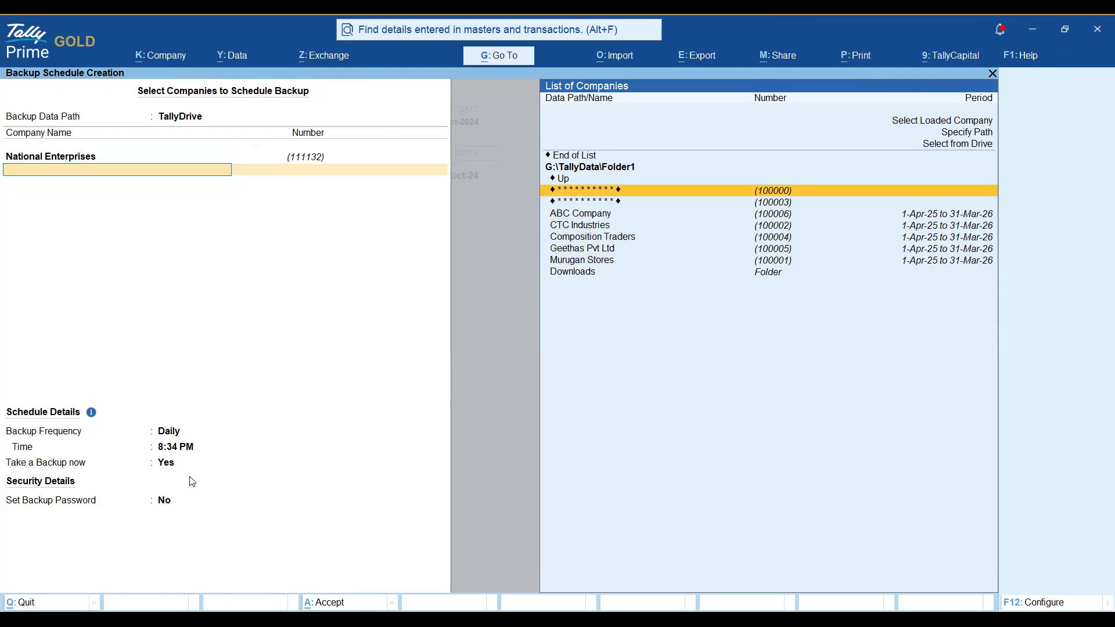
{"action": "key", "text": "Up"}
{"action": "key", "text": "Up"}
{"action": "key", "text": "Up"}
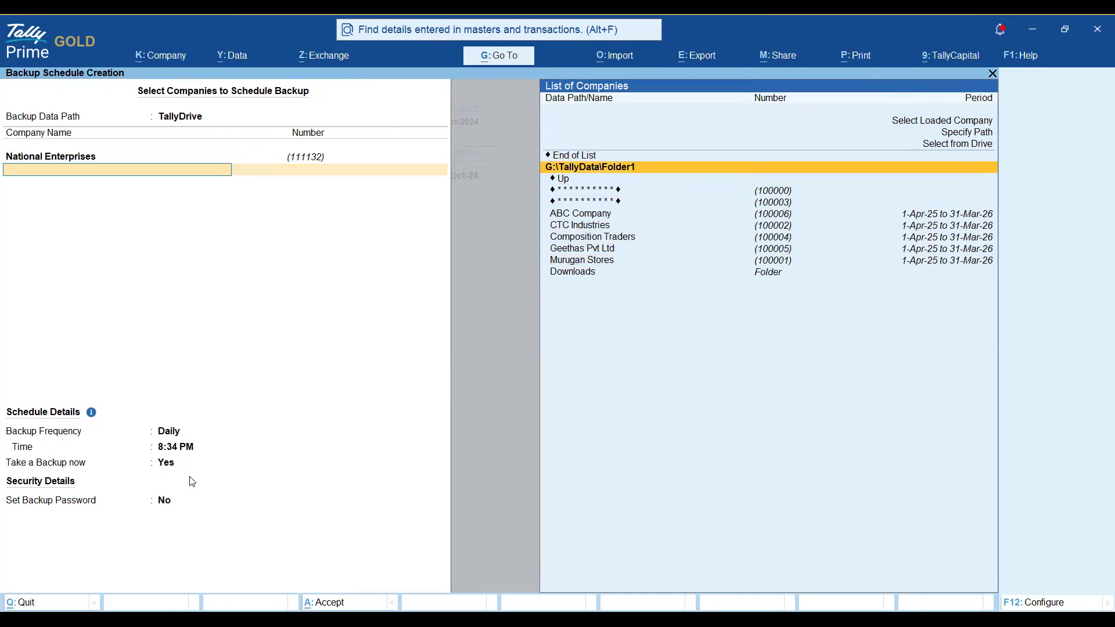
{"action": "key", "text": "Return"}
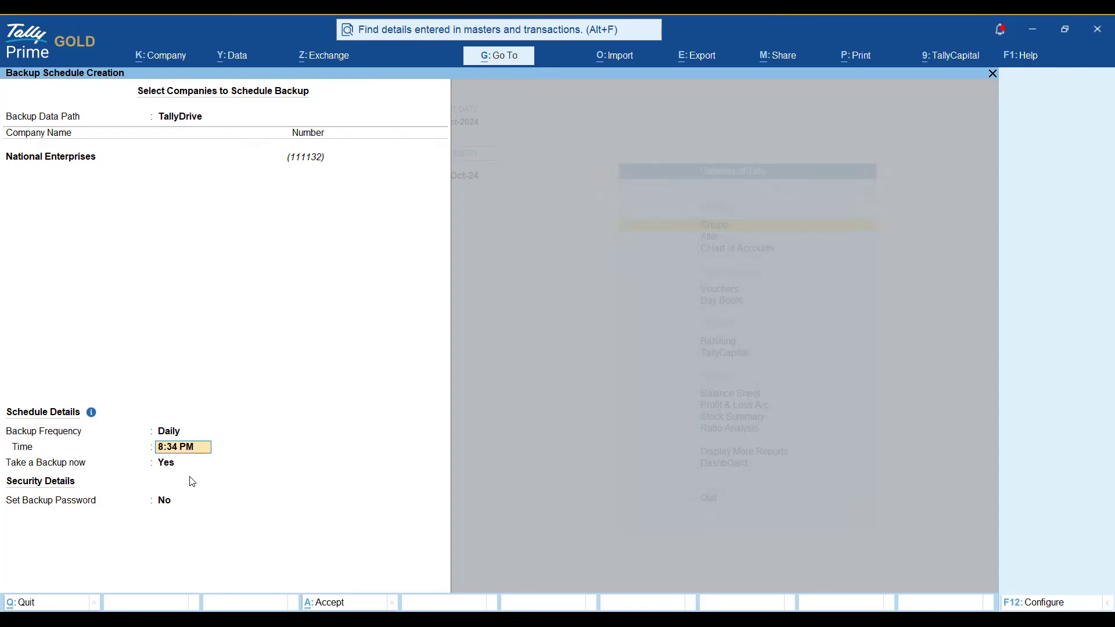
Change the backup frequency to Weekly and view the day-of-week options.
{"action": "key", "text": "Up"}
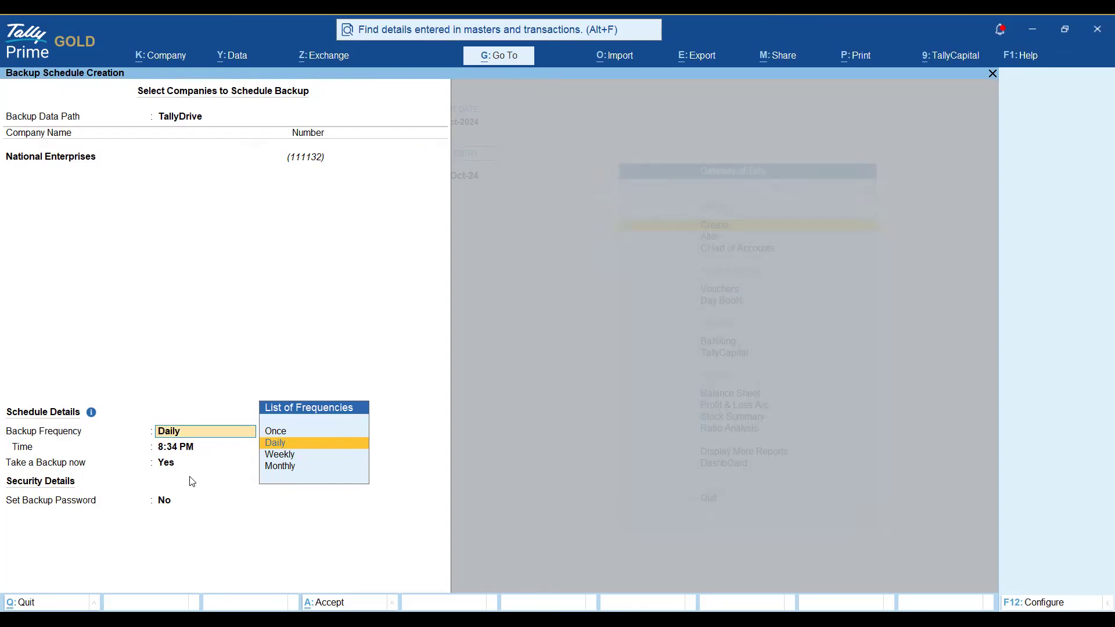
{"action": "key", "text": "Down"}
{"action": "key", "text": "Down"}
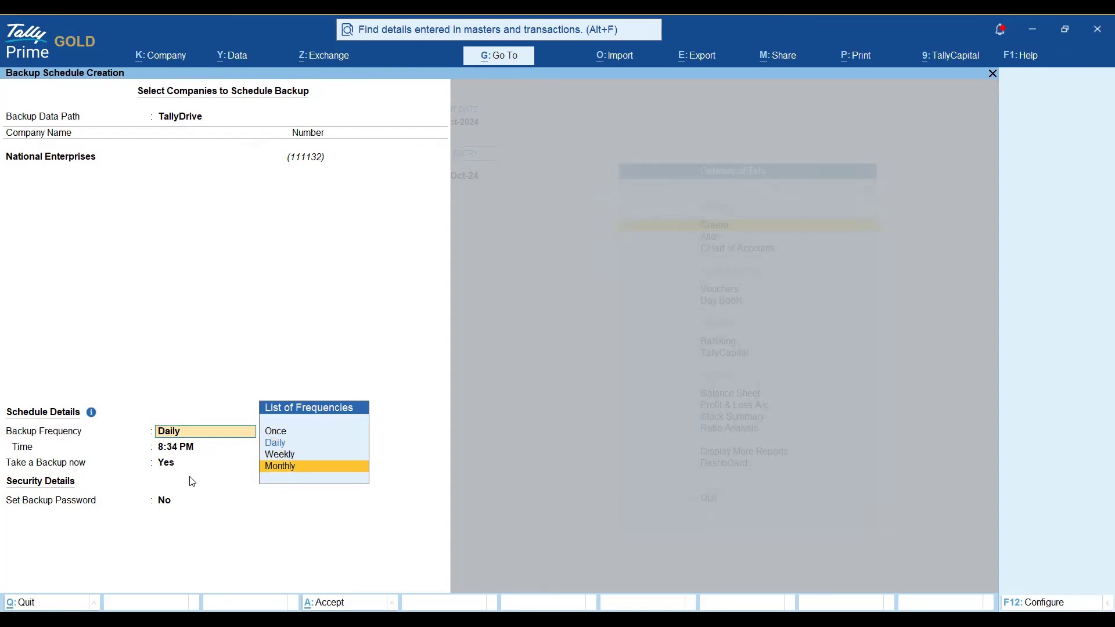
{"action": "key", "text": "Up"}
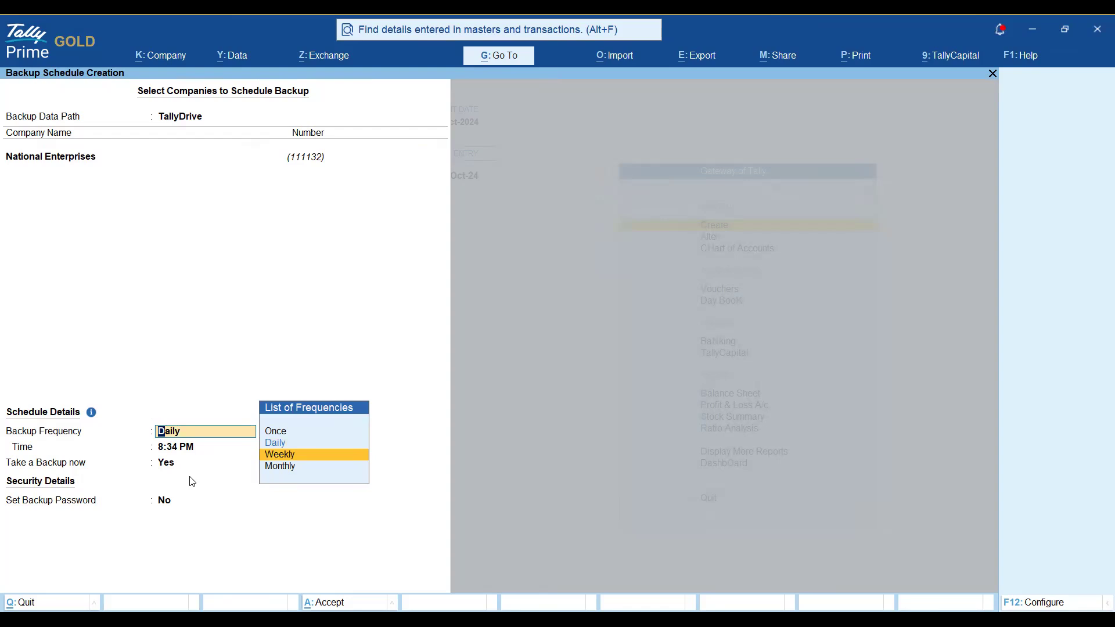
{"action": "key", "text": "Return"}
{"action": "key", "text": "Down"}
{"action": "key", "text": "Down"}
{"action": "key", "text": "Down"}
{"action": "key", "text": "Down"}
{"action": "key", "text": "Down"}
{"action": "key", "text": "Down"}
{"action": "key", "text": "Down"}
{"action": "key", "text": "Down"}
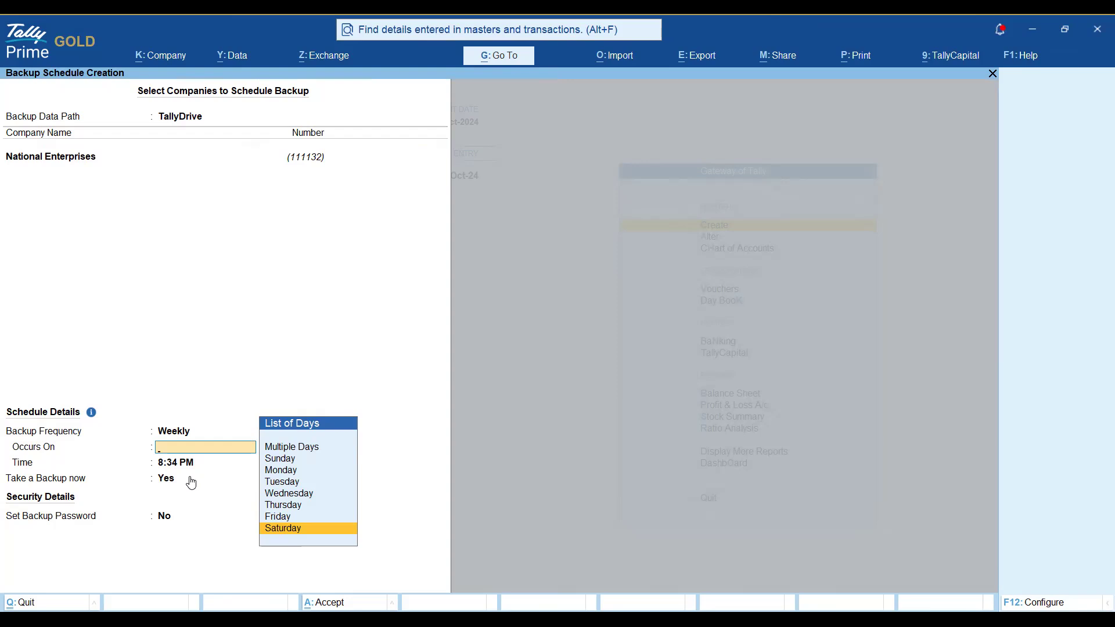
Change the backup frequency to Monthly and set Occurs On to Last Day.
{"action": "key", "text": "BackSpace"}
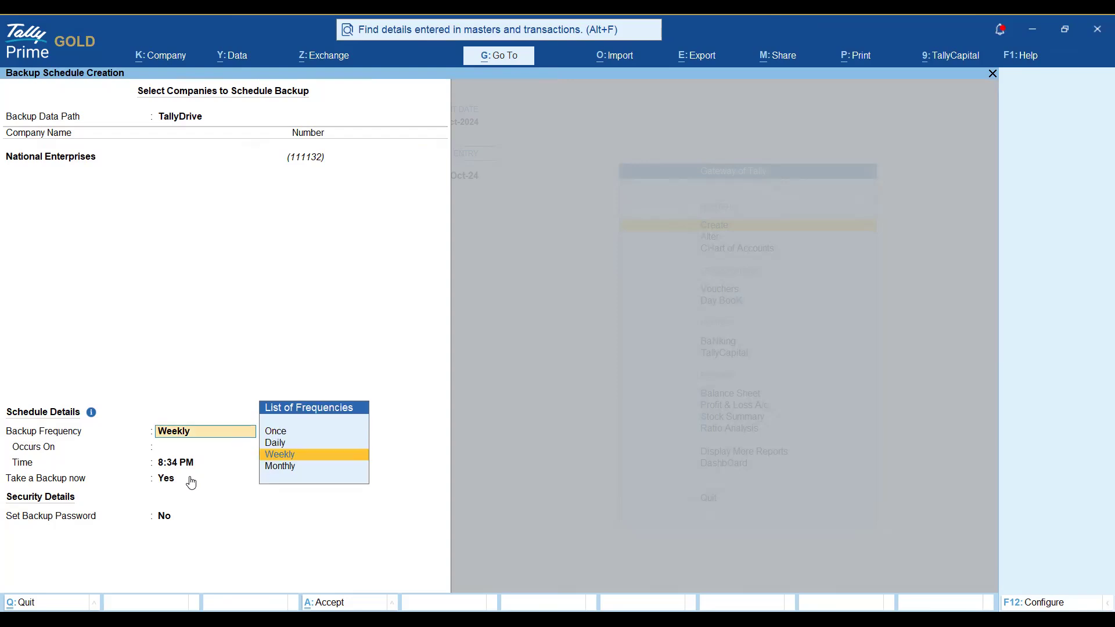
{"action": "key", "text": "Down"}
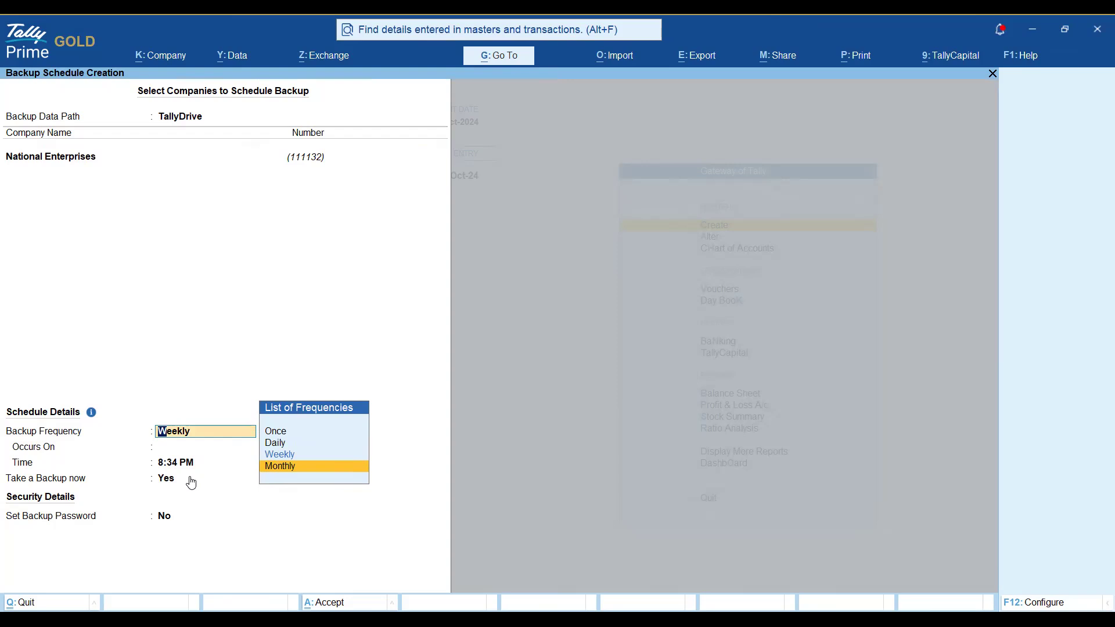
{"action": "key", "text": "Return"}
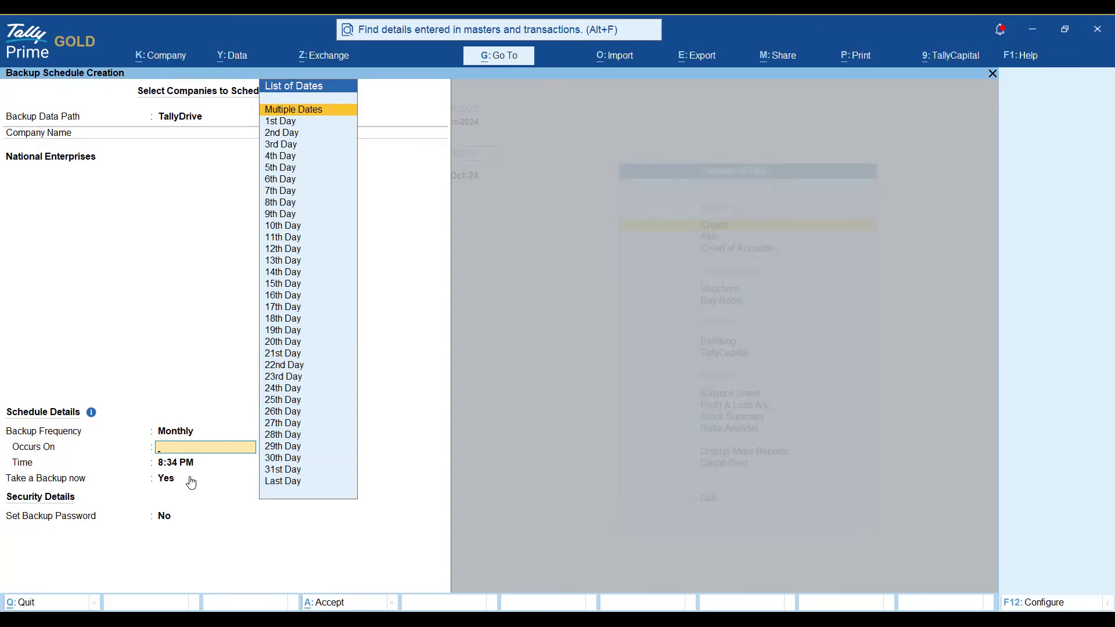
{"action": "key", "text": "Down"}
{"action": "key", "text": "Down"}
{"action": "key", "text": "Down"}
{"action": "key", "text": "Down"}
{"action": "key", "text": "Down"}
{"action": "key", "text": "Down"}
{"action": "key", "text": "Down"}
{"action": "key", "text": "Down"}
{"action": "key", "text": "Down"}
{"action": "key", "text": "Down"}
{"action": "key", "text": "Down"}
{"action": "key", "text": "Down"}
{"action": "key", "text": "Down"}
{"action": "key", "text": "Down"}
{"action": "key", "text": "Down"}
{"action": "key", "text": "Down"}
{"action": "key", "text": "Down"}
{"action": "key", "text": "Down"}
{"action": "key", "text": "Down"}
{"action": "key", "text": "Down"}
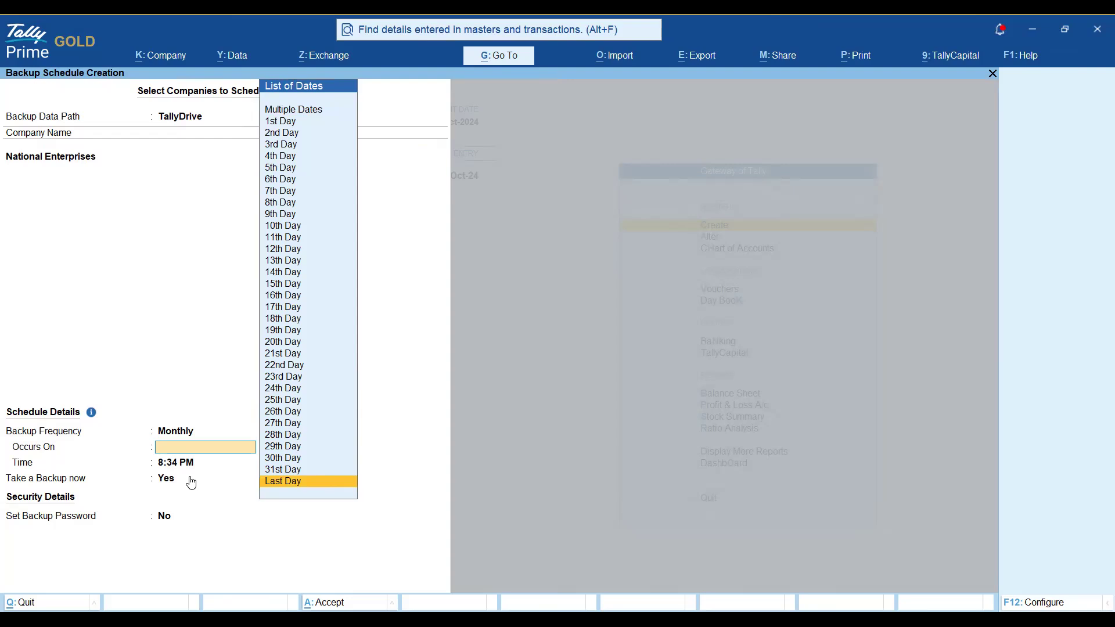
{"action": "key", "text": "Return"}
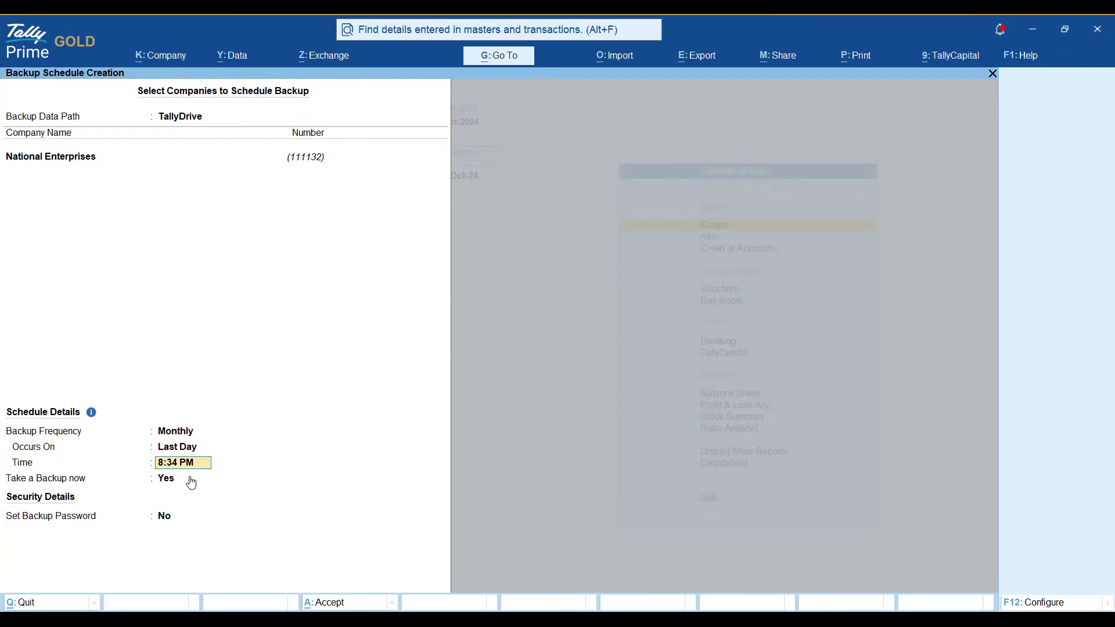
{"action": "key", "text": "Return"}
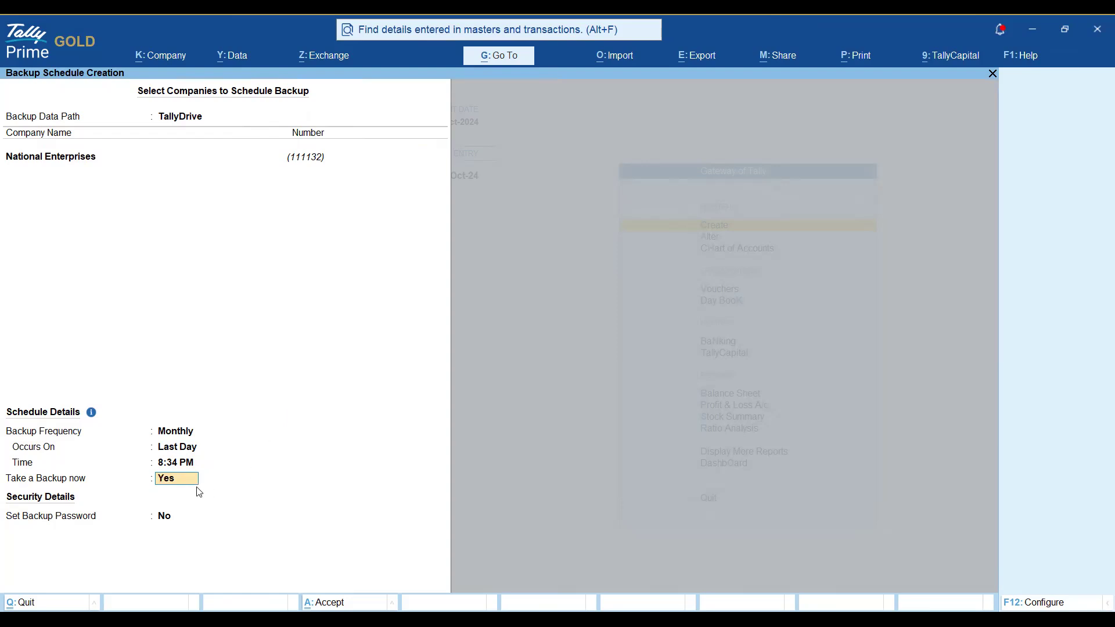
{"action": "key", "text": "Return"}
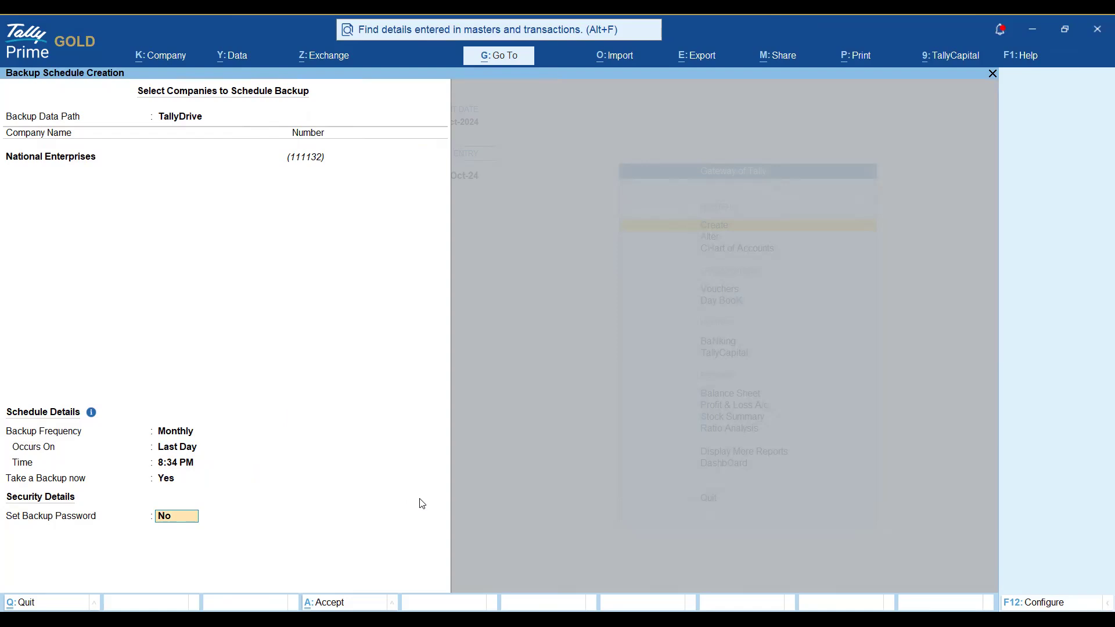
{"action": "key", "text": "Up"}
{"action": "key", "text": "Up"}
{"action": "key", "text": "Up"}
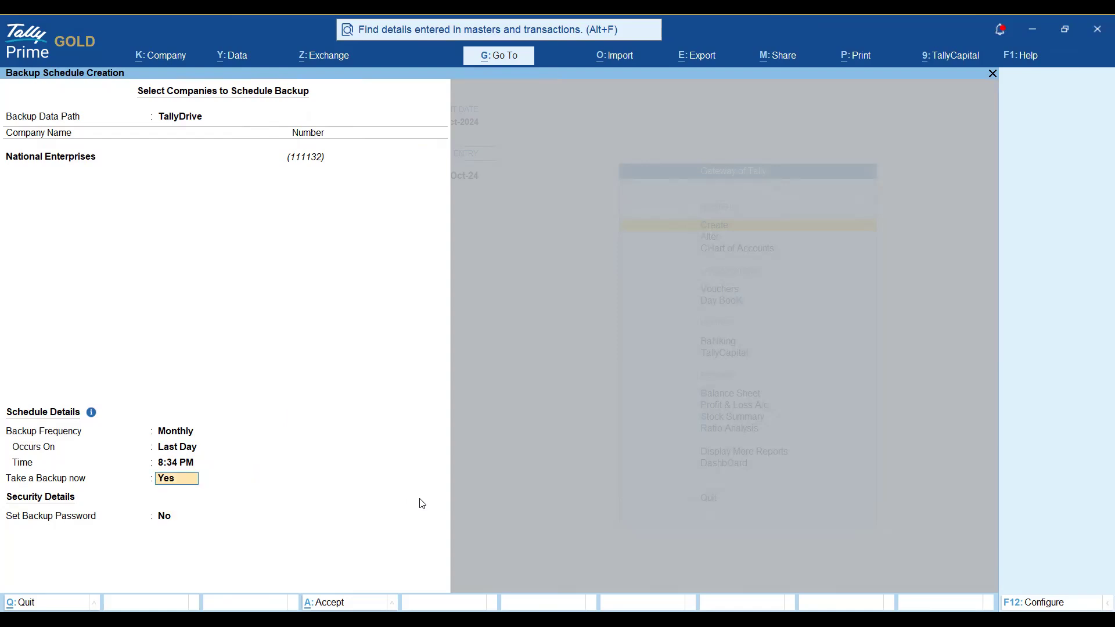
{"action": "key", "text": "Return"}
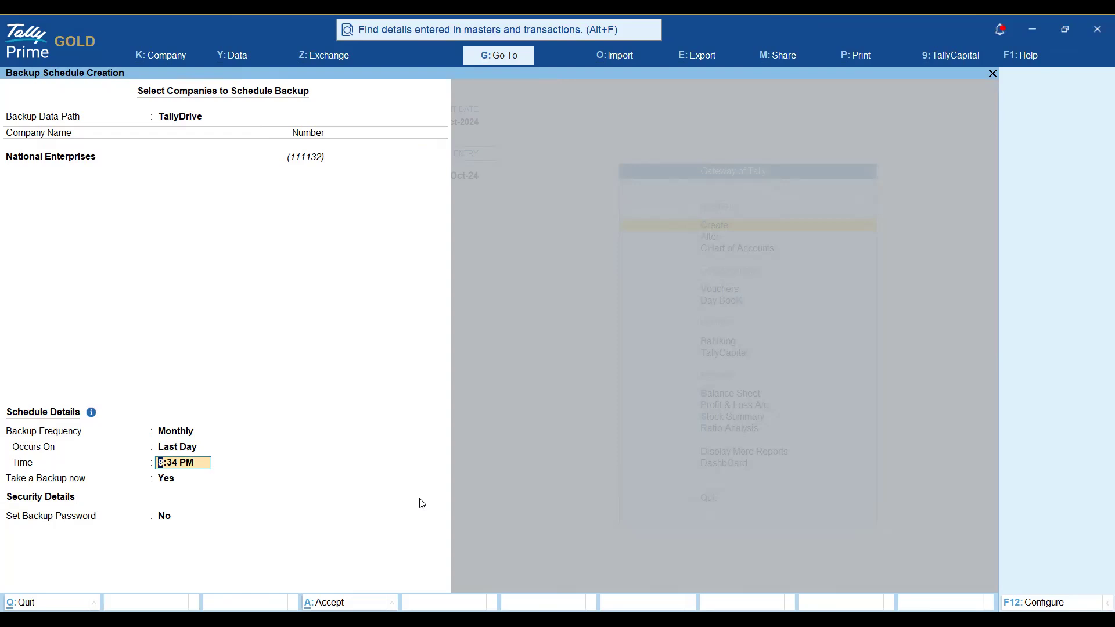
Set Provide Method of Backup to Yes, then clear extra company rows, keeping only National Enterprises.
{"action": "key", "text": "F12"}
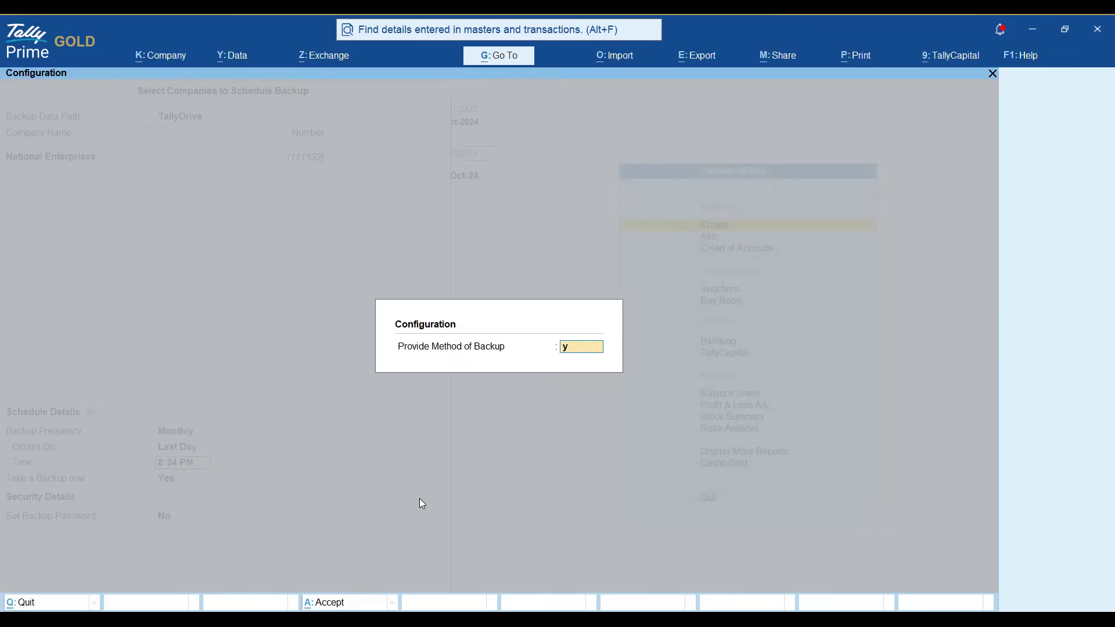
{"action": "key", "text": "y"}
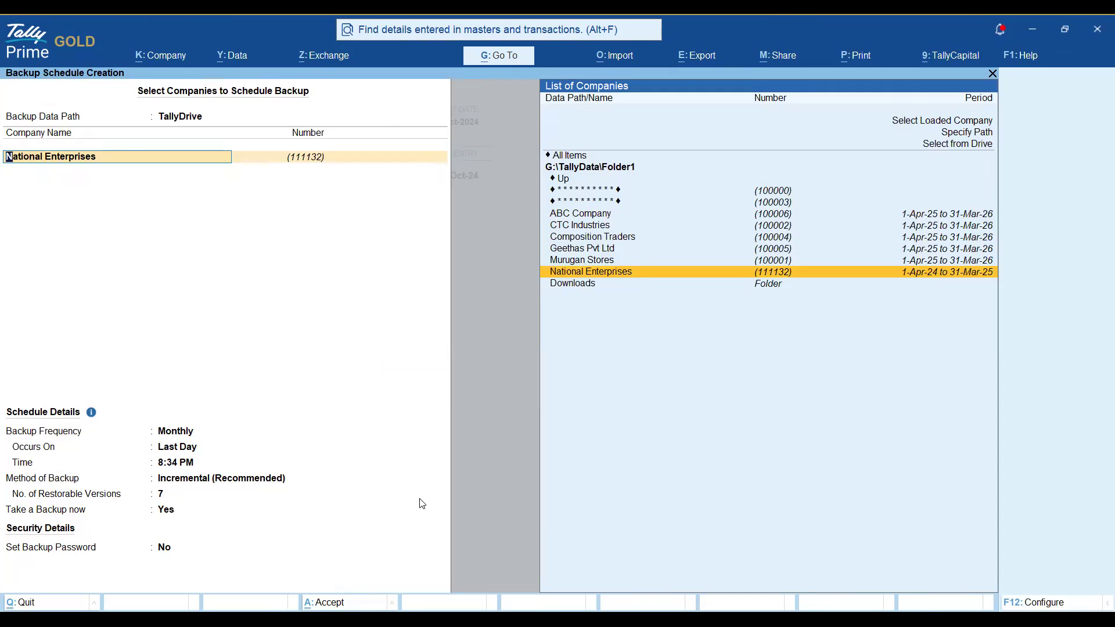
{"action": "key", "text": "Return"}
{"action": "key", "text": "Return"}
{"action": "key", "text": "Return"}
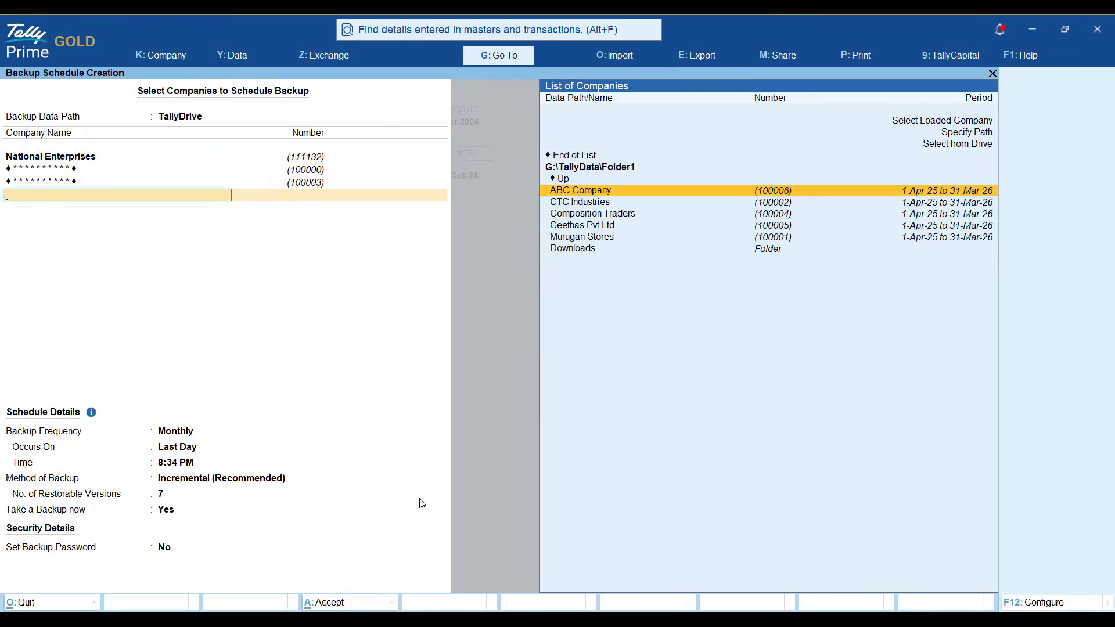
{"action": "key", "text": "Up"}
{"action": "key", "text": "Up"}
{"action": "key", "text": "Up"}
{"action": "key", "text": "Up"}
{"action": "key", "text": "Up"}
{"action": "key", "text": "Return"}
{"action": "key", "text": "Up"}
{"action": "key", "text": "Up"}
{"action": "key", "text": "Up"}
{"action": "key", "text": "Up"}
{"action": "key", "text": "Return"}
{"action": "key", "text": "Return"}
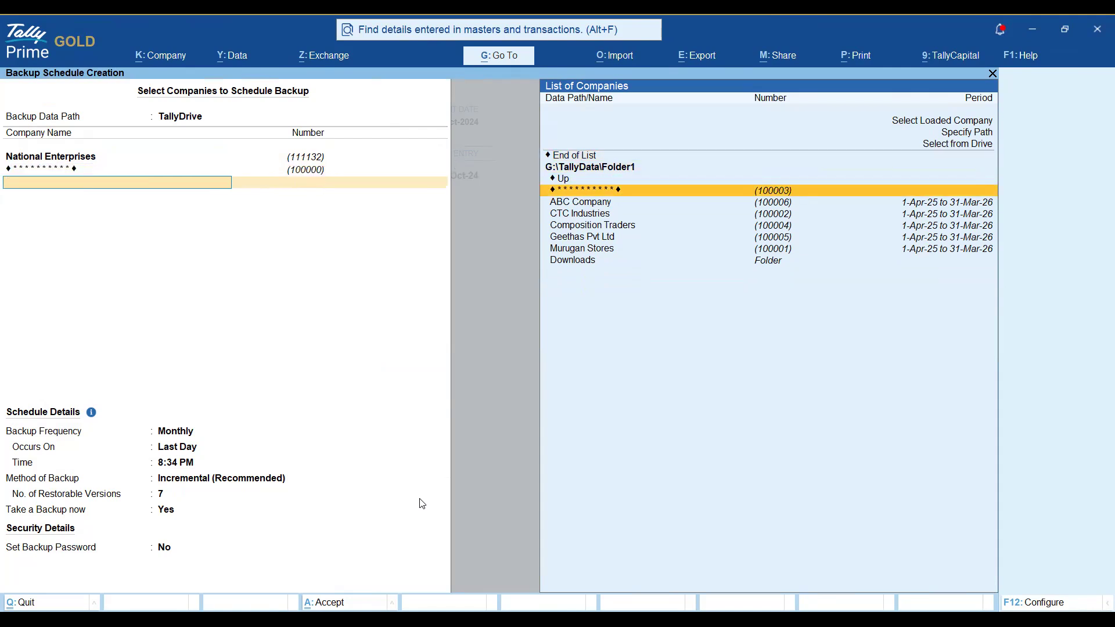
{"action": "key", "text": "Up"}
{"action": "key", "text": "Up"}
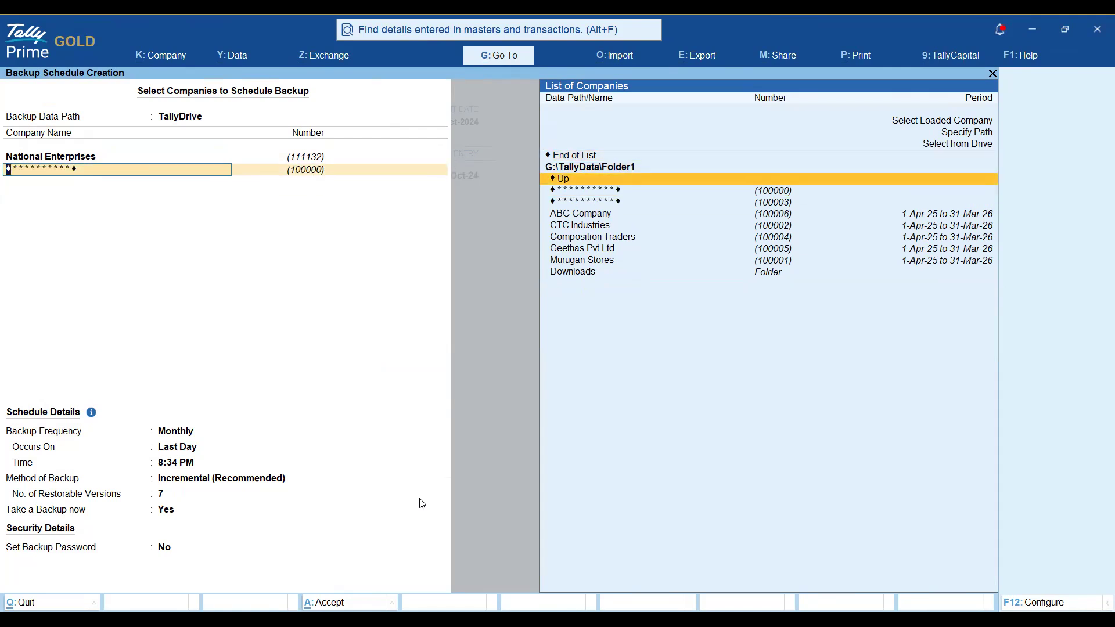
{"action": "key", "text": "Up"}
{"action": "key", "text": "Up"}
{"action": "key", "text": "Return"}
{"action": "key", "text": "Up"}
{"action": "key", "text": "Up"}
{"action": "key", "text": "Up"}
{"action": "key", "text": "Return"}
{"action": "key", "text": "Return"}
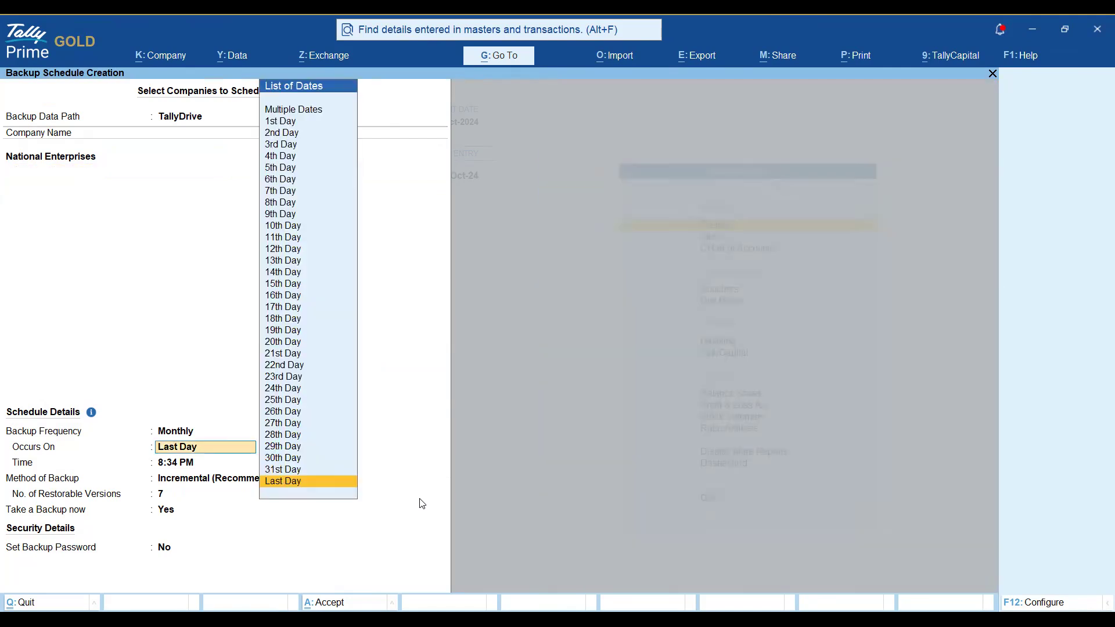
{"action": "key", "text": "Return"}
{"action": "key", "text": "Return"}
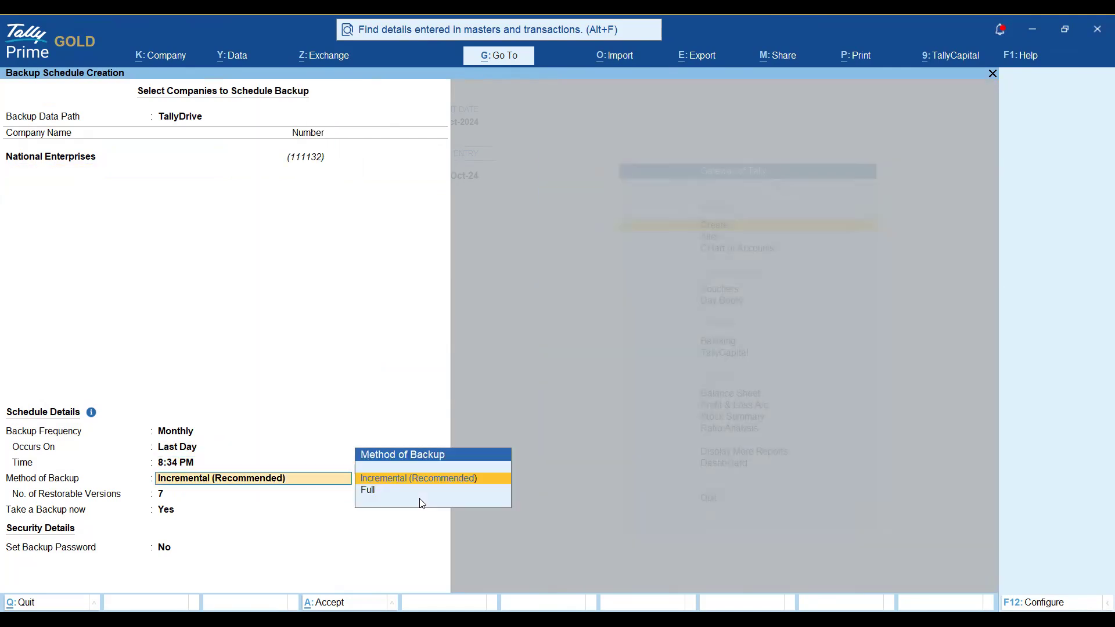
{"action": "key", "text": "Down"}
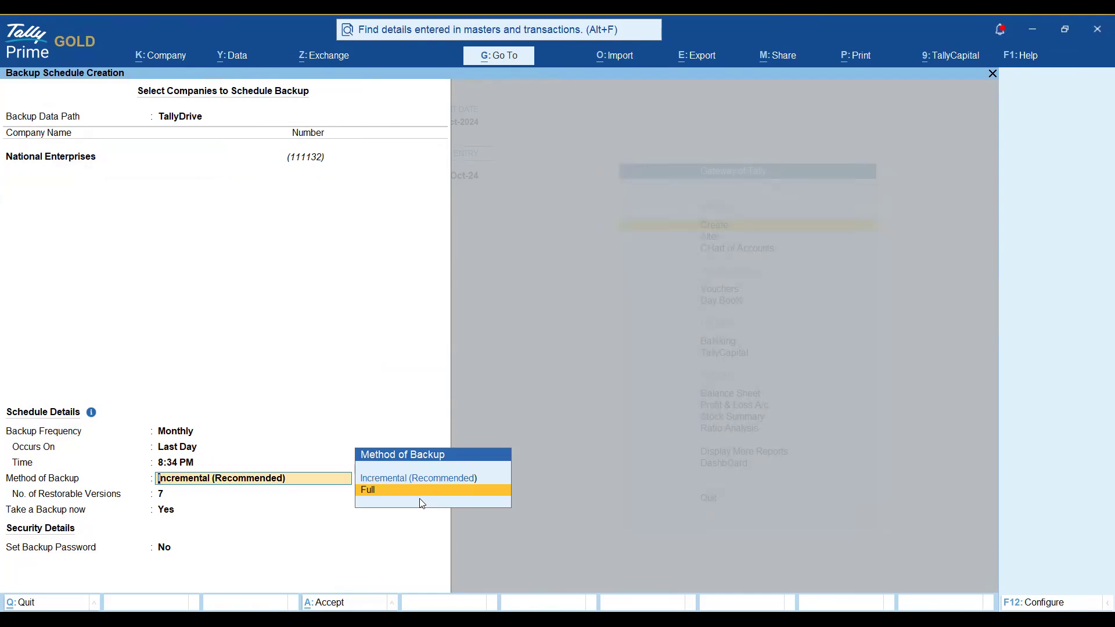
{"action": "key", "text": "Up"}
{"action": "key", "text": "Down"}
{"action": "key", "text": "Up"}
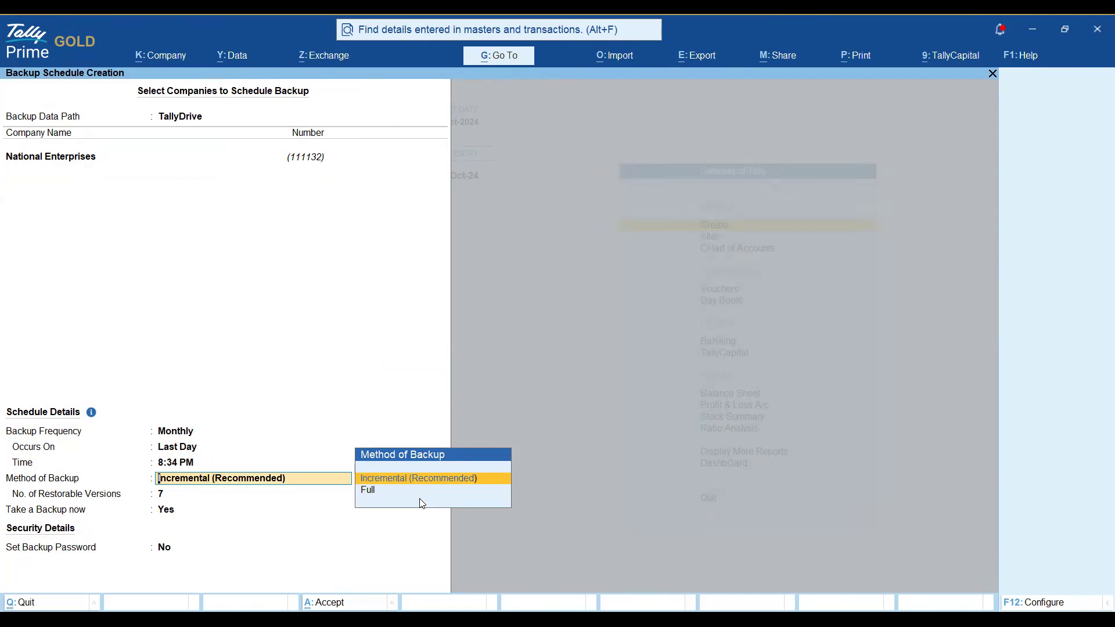
{"action": "key", "text": "Down"}
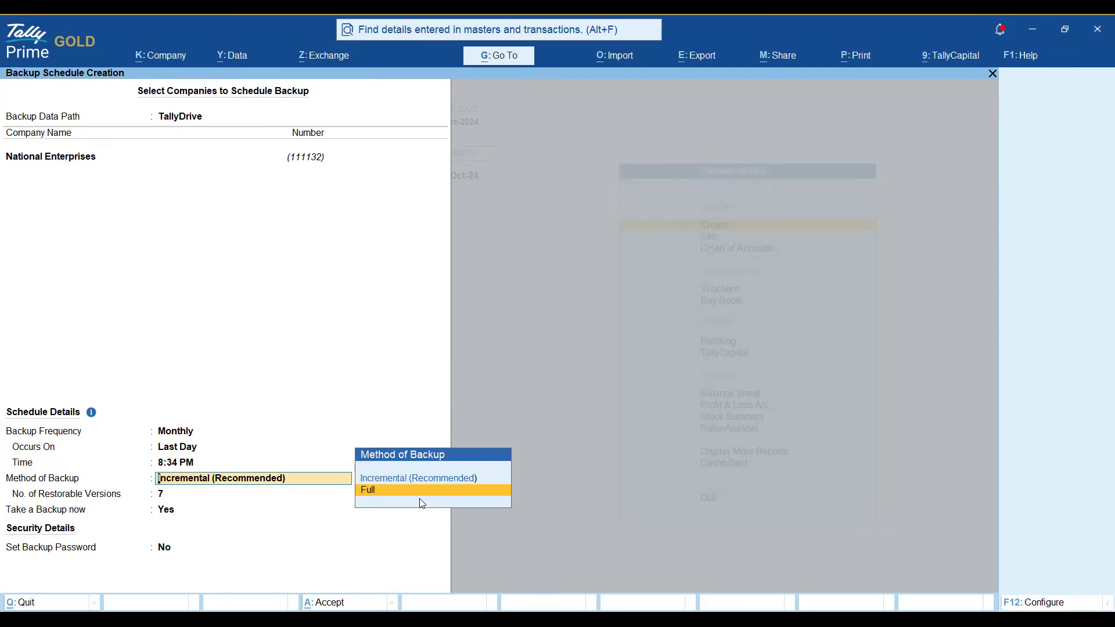
{"action": "key", "text": "Up"}
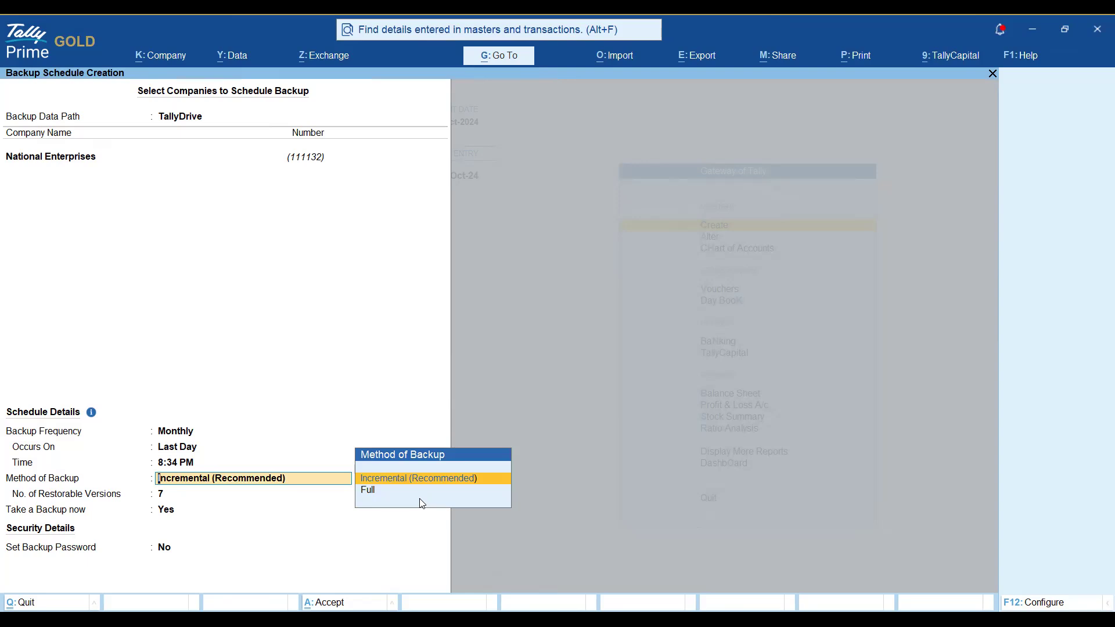
{"action": "key", "text": "Down"}
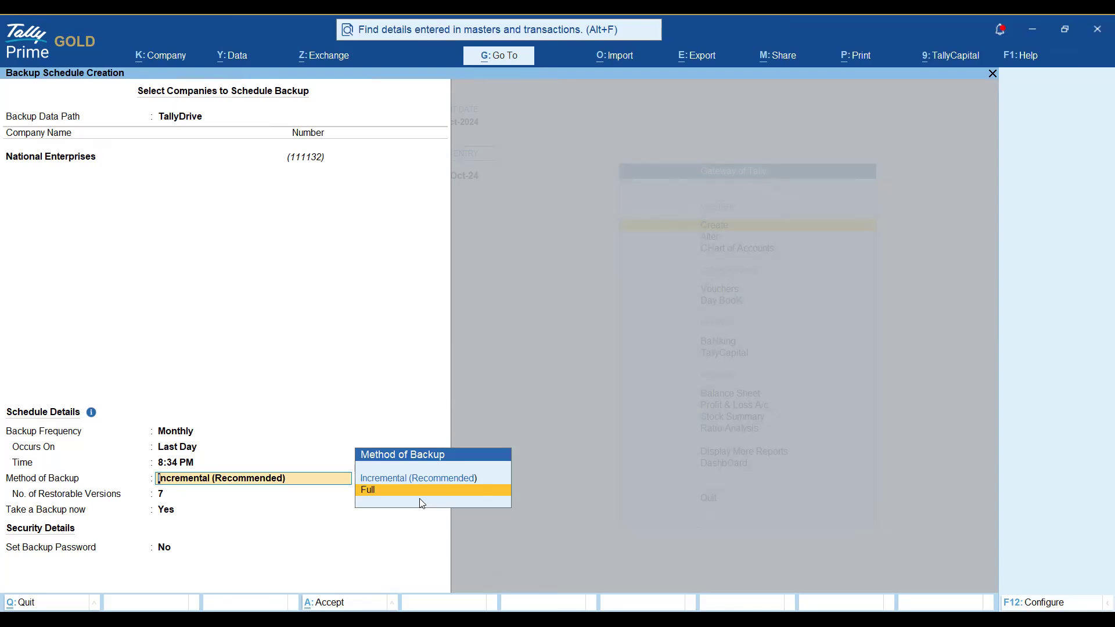
{"action": "key", "text": "Return"}
{"action": "key", "text": "shift+Tab"}
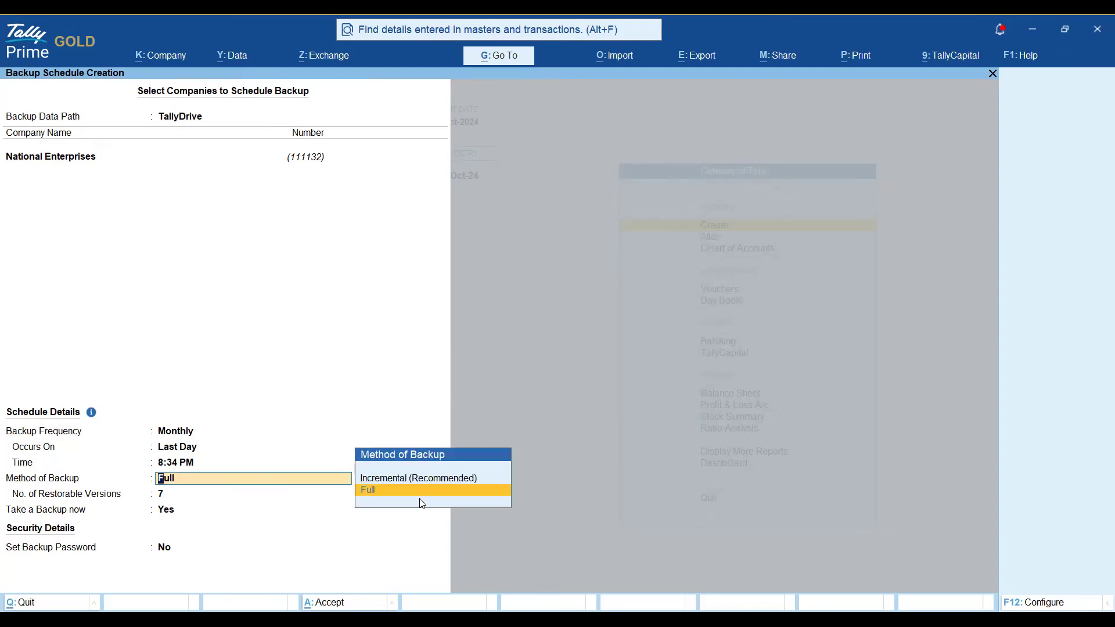
{"action": "key", "text": "Up"}
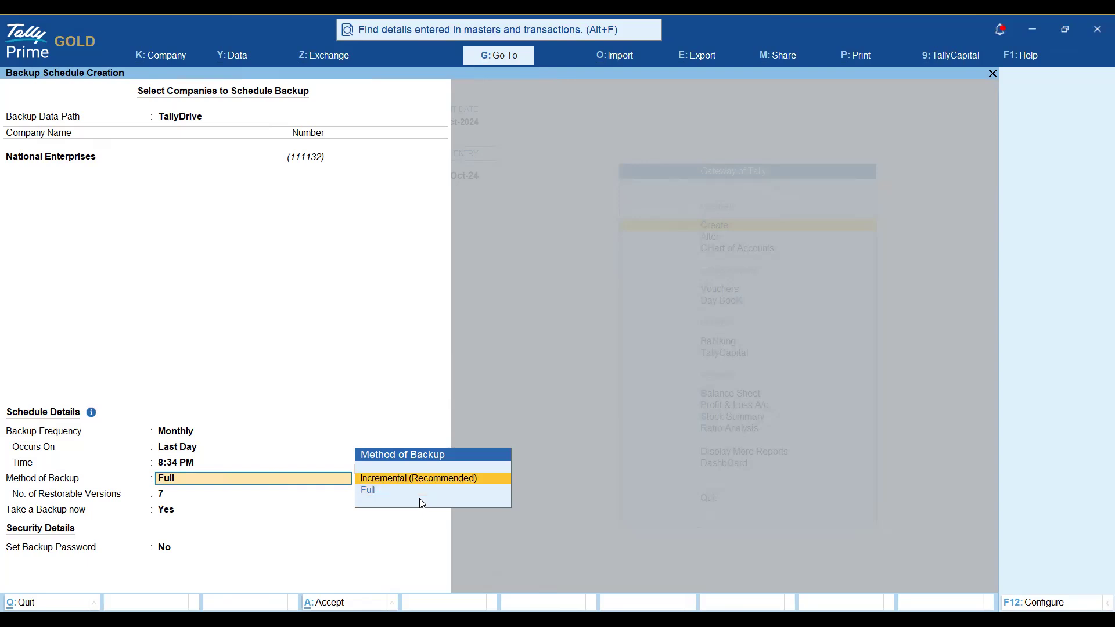
{"action": "key", "text": "Return"}
{"action": "key", "text": "shift+Tab"}
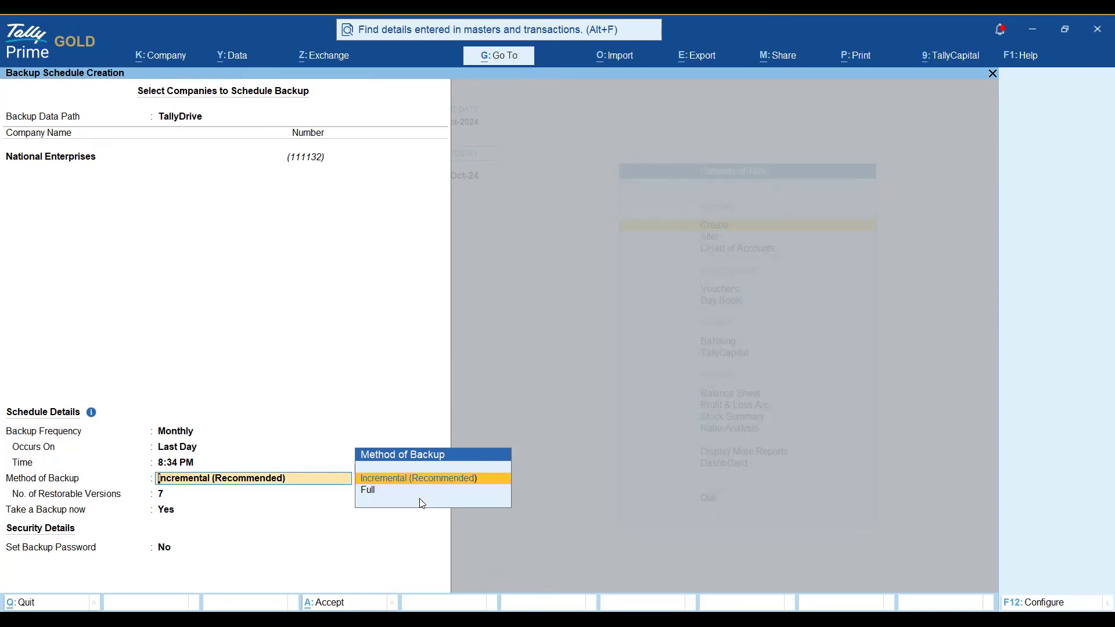
Set Provide Method of Backup to No in the F12 configuration.
{"action": "key", "text": "Return"}
{"action": "key", "text": "F12"}
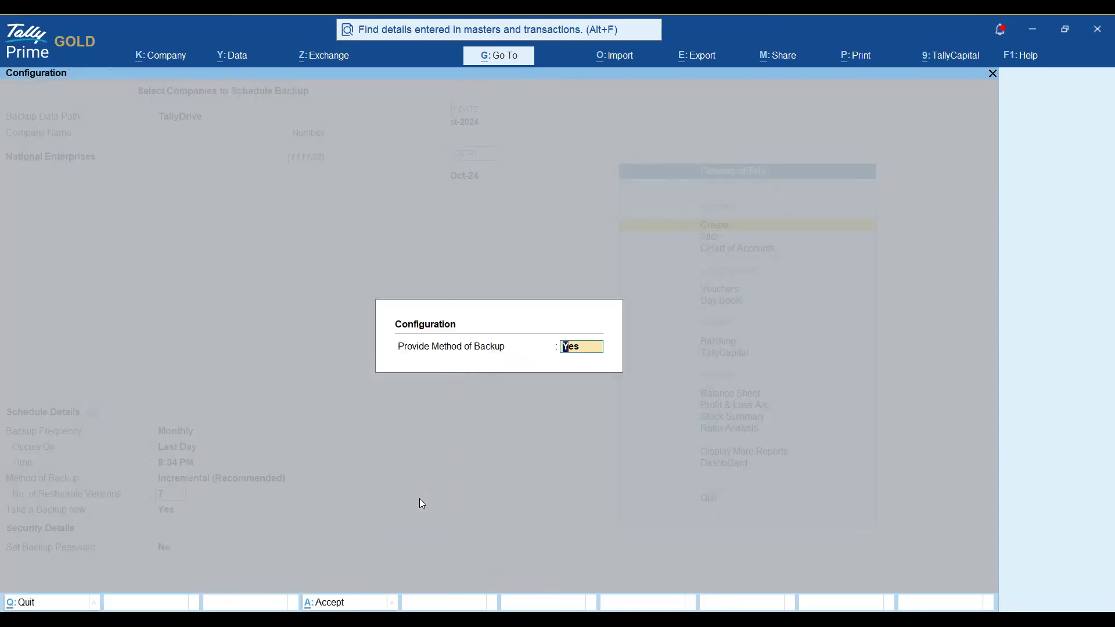
{"action": "type", "text": "n"}
{"action": "key", "text": "Return"}
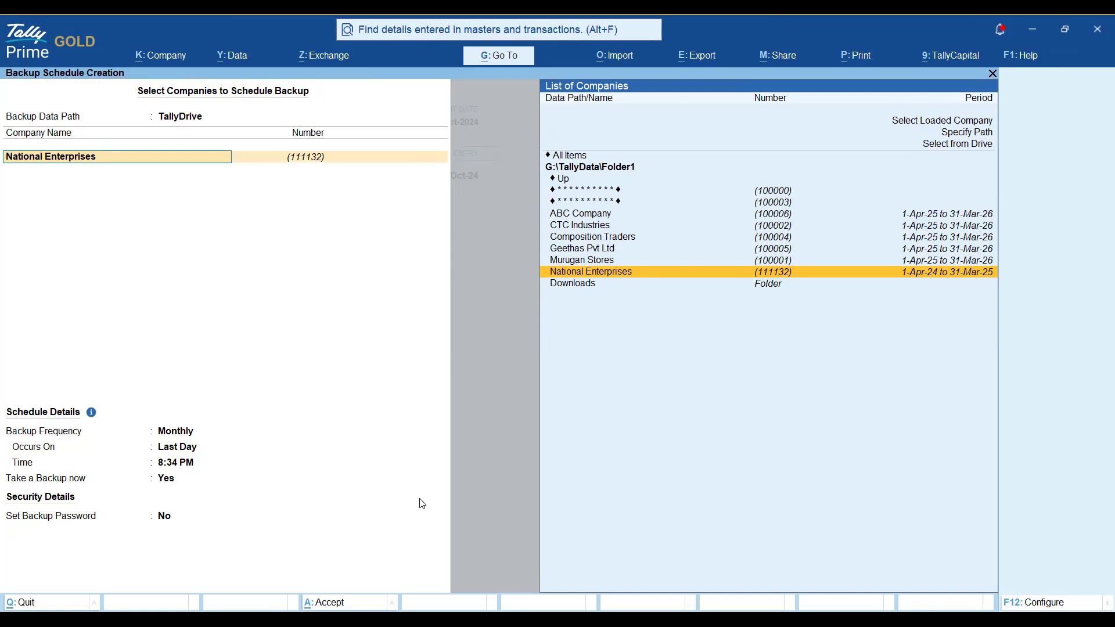
Keep National Enterprises, Last Day and Take a Backup now as Yes, then save with Ctrl+A.
{"action": "key", "text": "Return"}
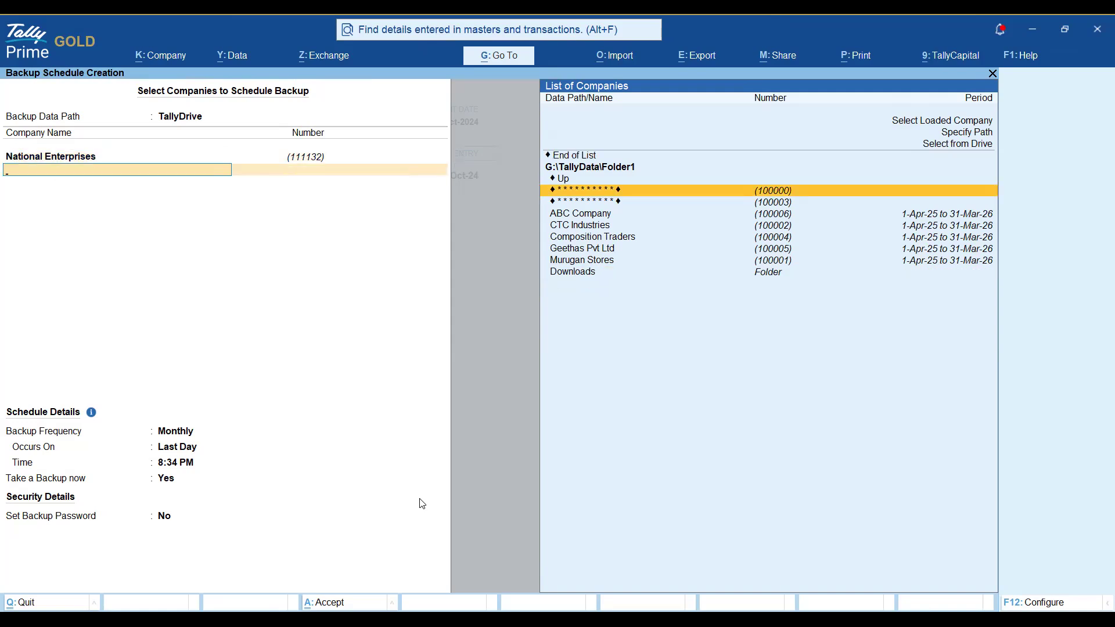
{"action": "key", "text": "Up"}
{"action": "key", "text": "Up"}
{"action": "key", "text": "Up"}
{"action": "key", "text": "Return"}
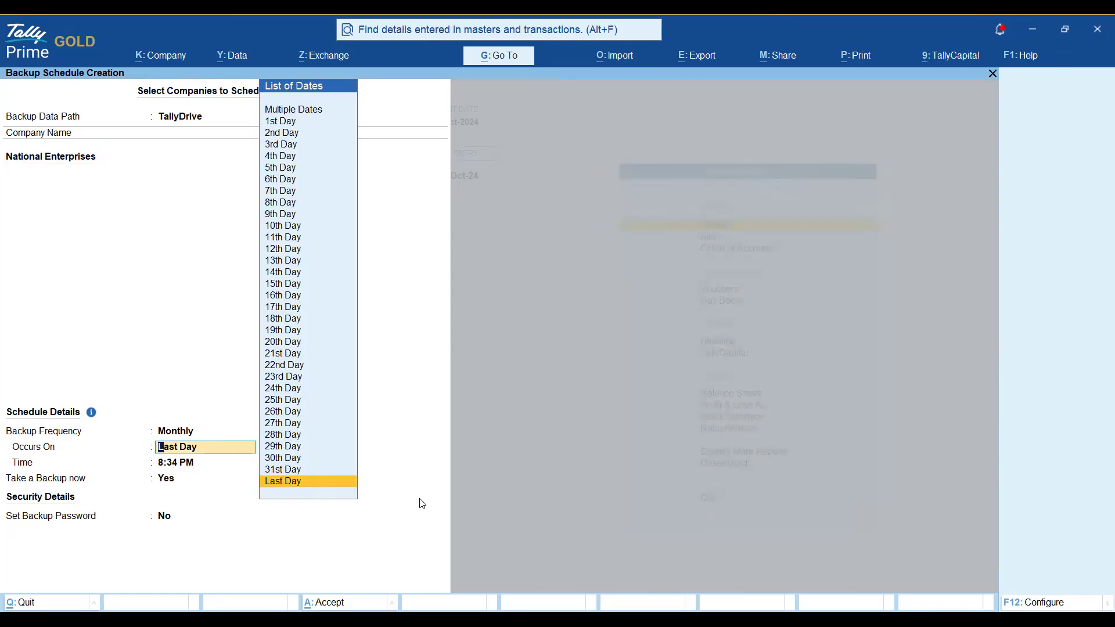
{"action": "key", "text": "Return"}
{"action": "key", "text": "Return"}
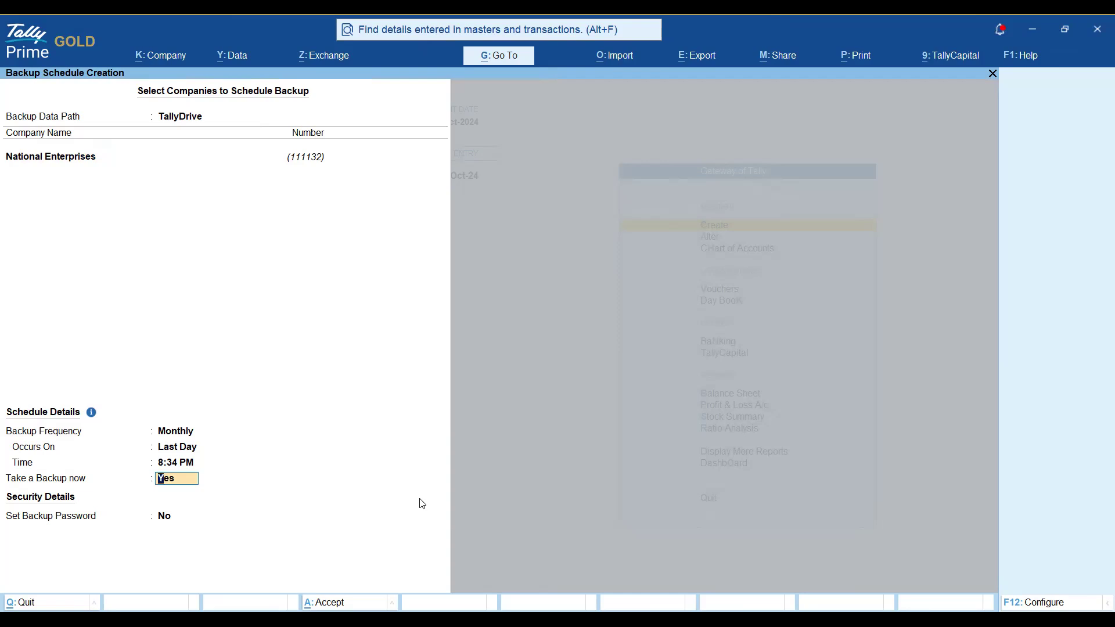
{"action": "key", "text": "alt"}
{"action": "key", "text": "ctrl+a"}
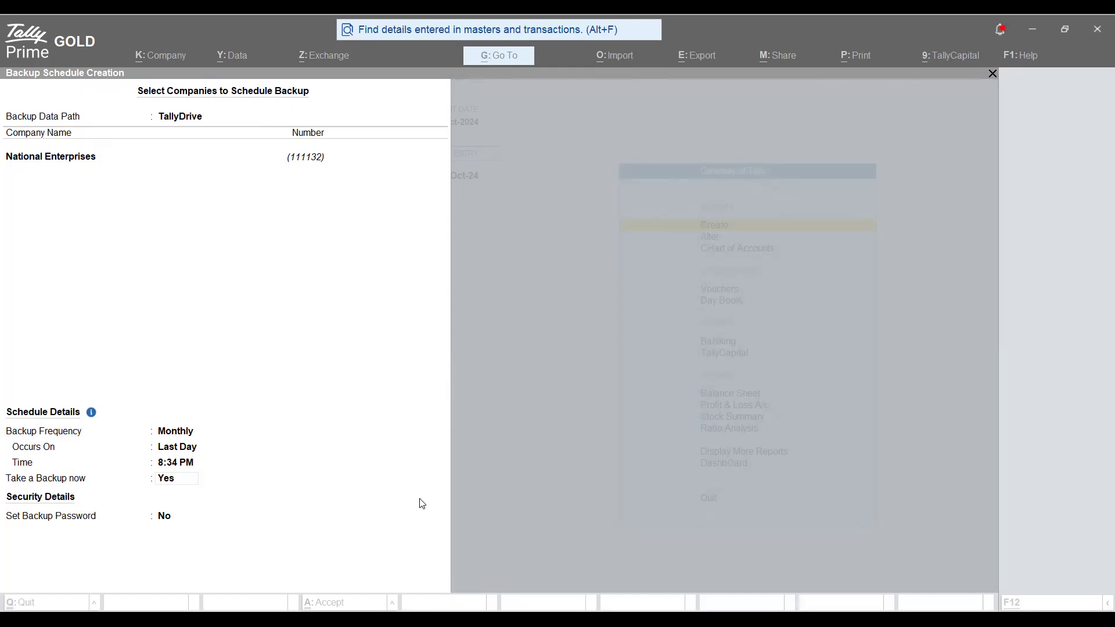
Quit the backup schedule screen and return to the Gateway.
{"action": "key", "text": "Escape"}
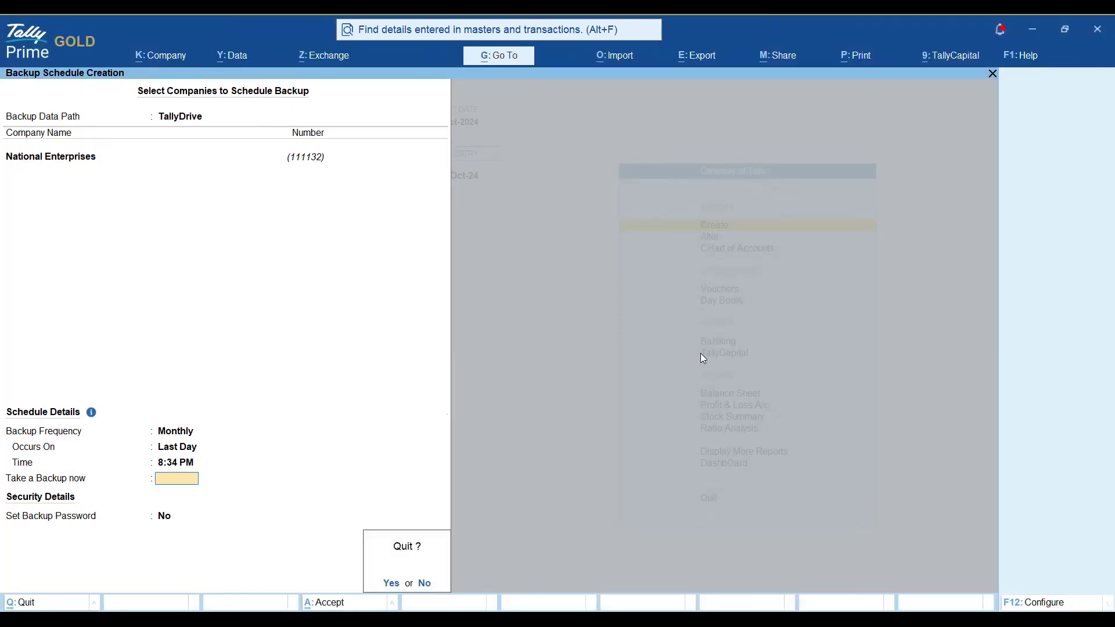
{"action": "key", "text": "y"}
{"action": "key", "text": "Escape"}
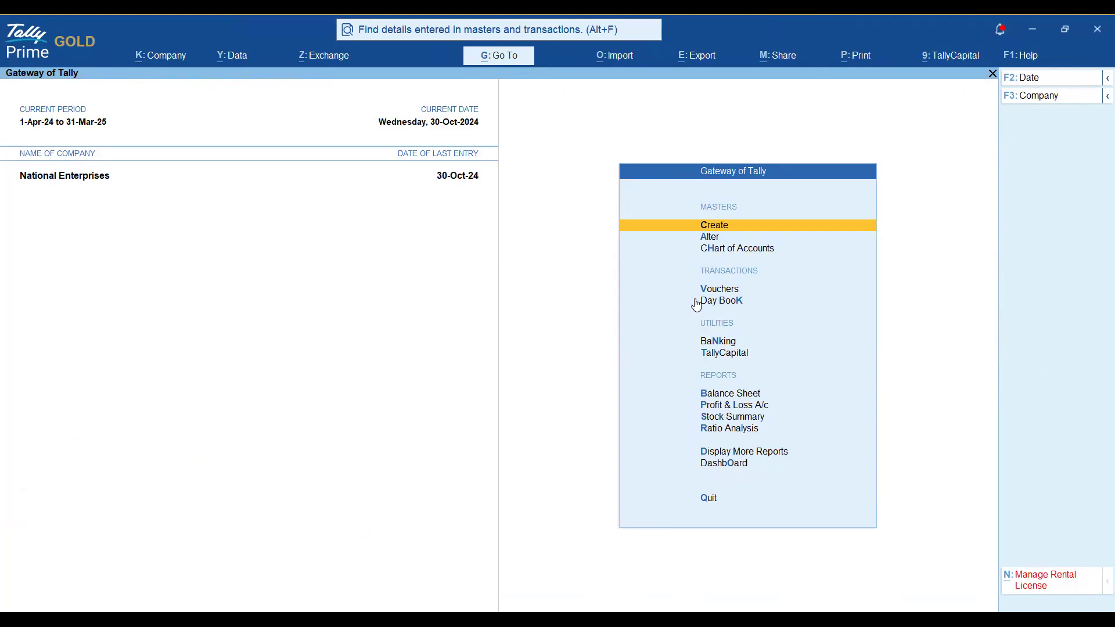
Open Manage TallyDrive from the Backup & Restore options.
{"action": "key", "text": "alt+y"}
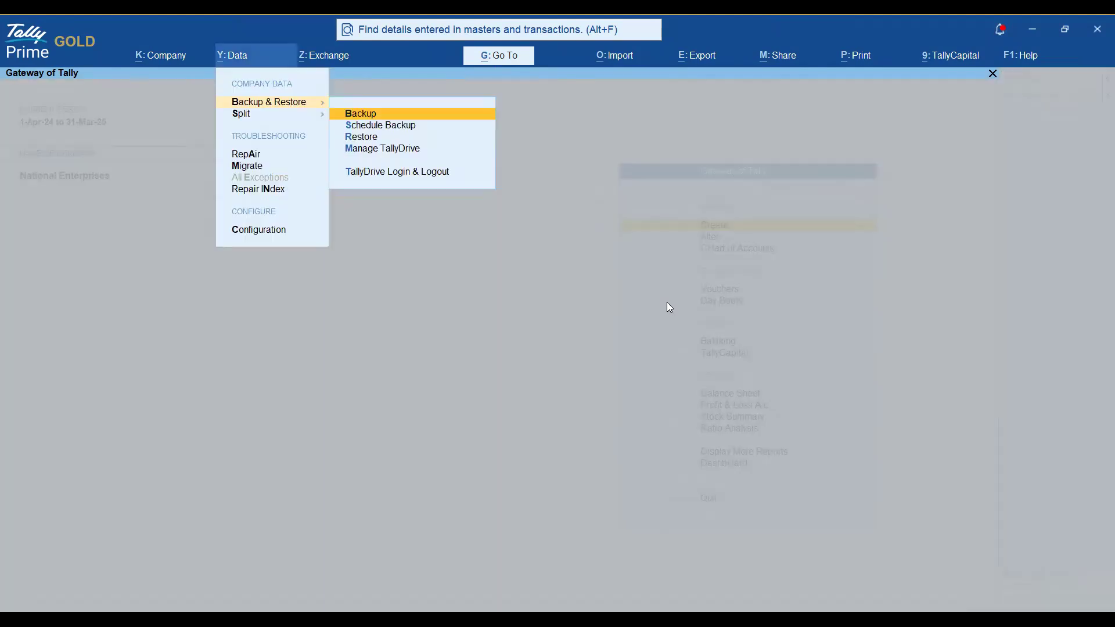
{"action": "key", "text": "Down"}
{"action": "key", "text": "Down"}
{"action": "key", "text": "Down"}
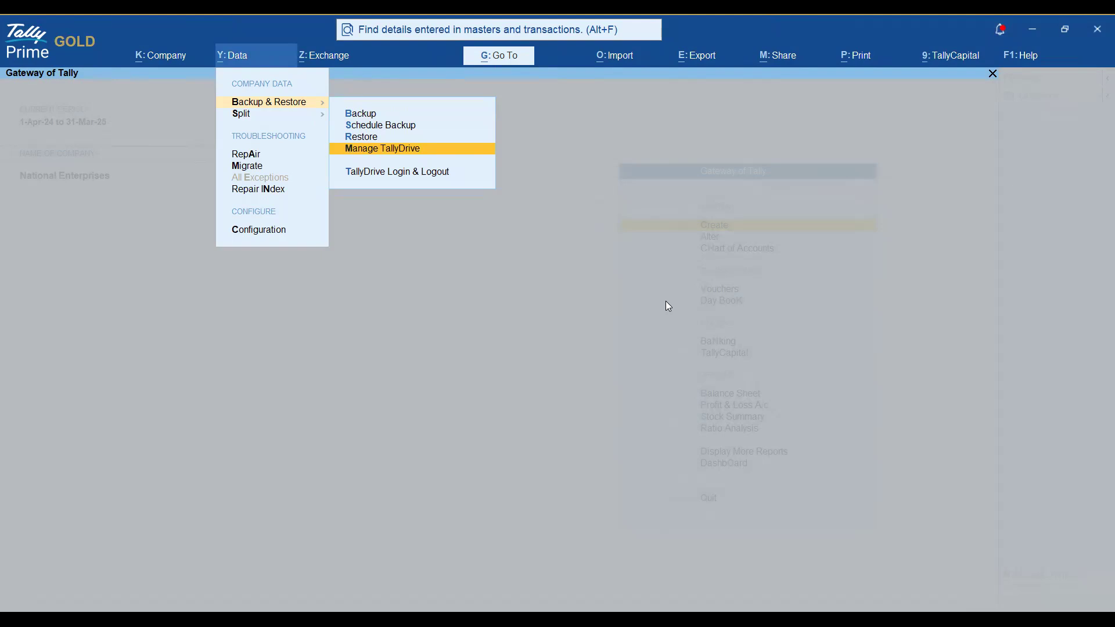
{"action": "key", "text": "Return"}
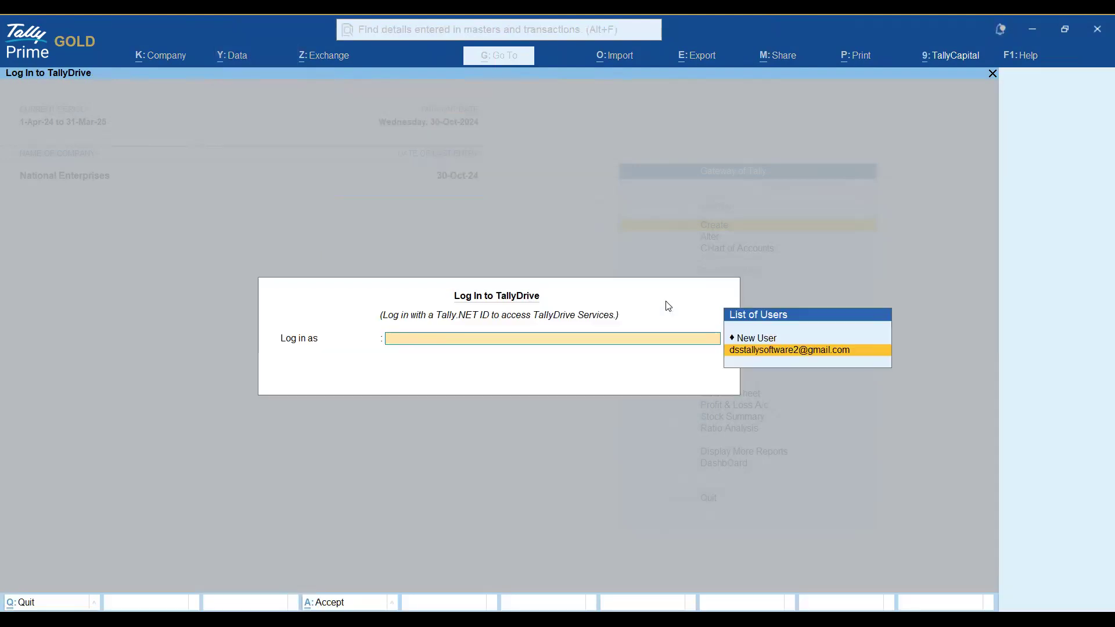
Log in as the saved Tally.NET user and open the current TallyPrime Gold serial's backups.
{"action": "key", "text": "Return"}
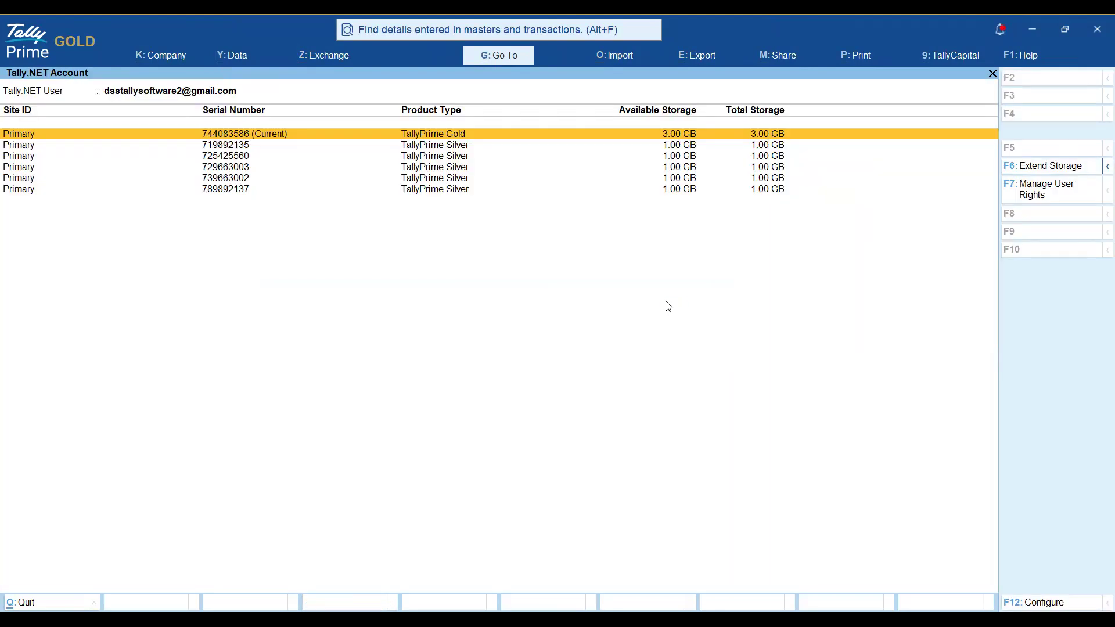
{"action": "key", "text": "Down"}
{"action": "key", "text": "Down"}
{"action": "key", "text": "Down"}
{"action": "key", "text": "Down"}
{"action": "key", "text": "Down"}
{"action": "key", "text": "Up"}
{"action": "key", "text": "Up"}
{"action": "key", "text": "Up"}
{"action": "key", "text": "Up"}
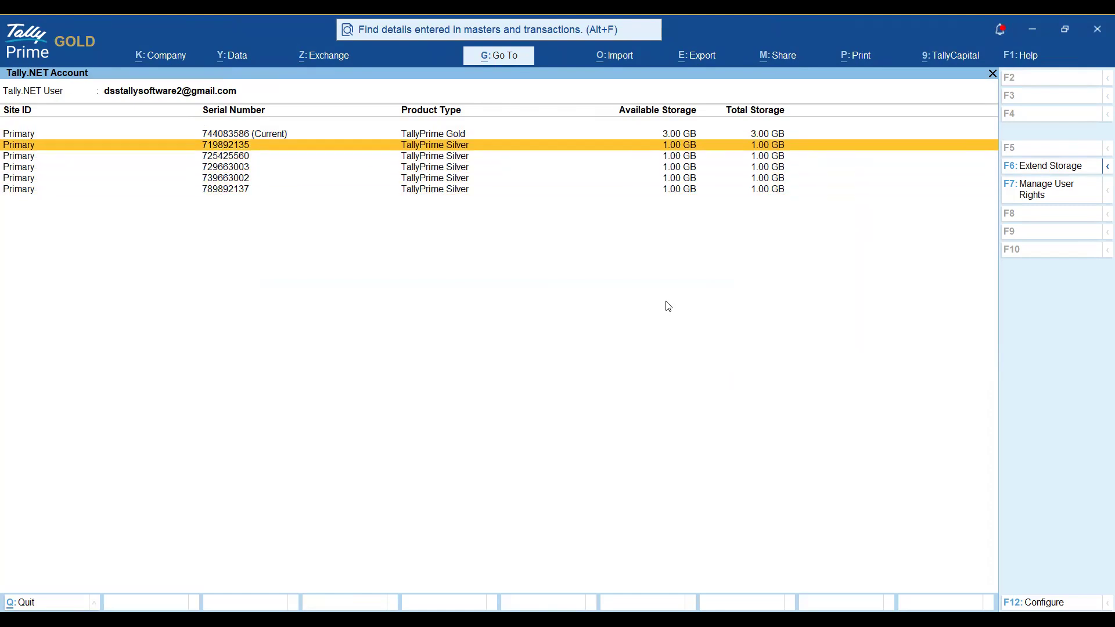
{"action": "key", "text": "Up"}
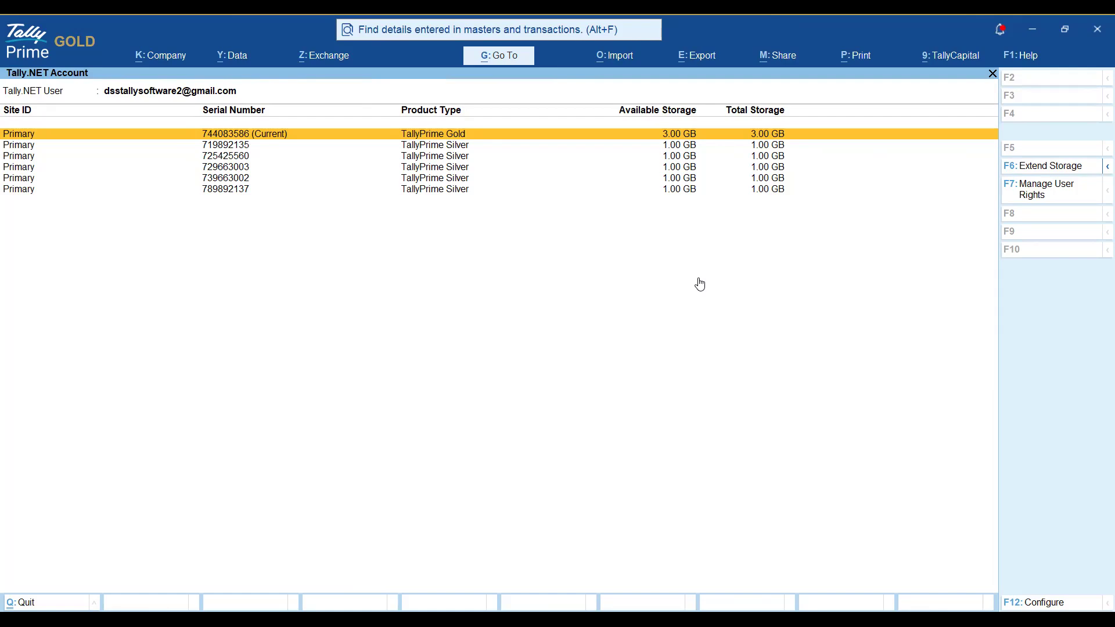
{"action": "key", "text": "Return"}
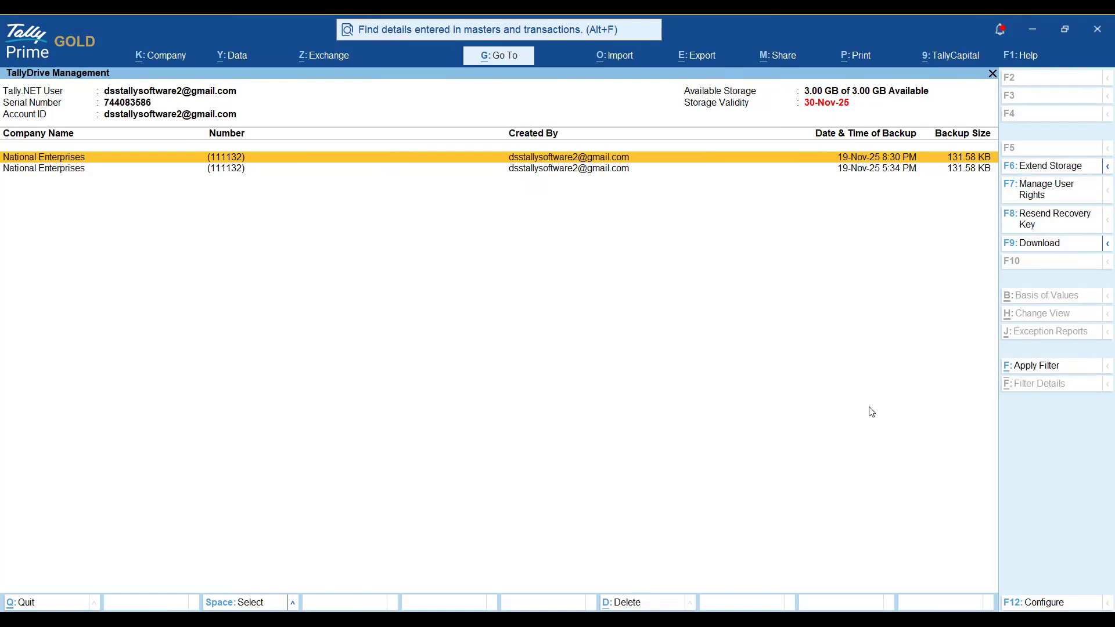
Mark both National Enterprises backups and open F9: Download, showing 263.16 KB to G:\TallyData\Folder1\Downloads.
{"action": "key", "text": "F9"}
{"action": "key", "text": "alt+Tab"}
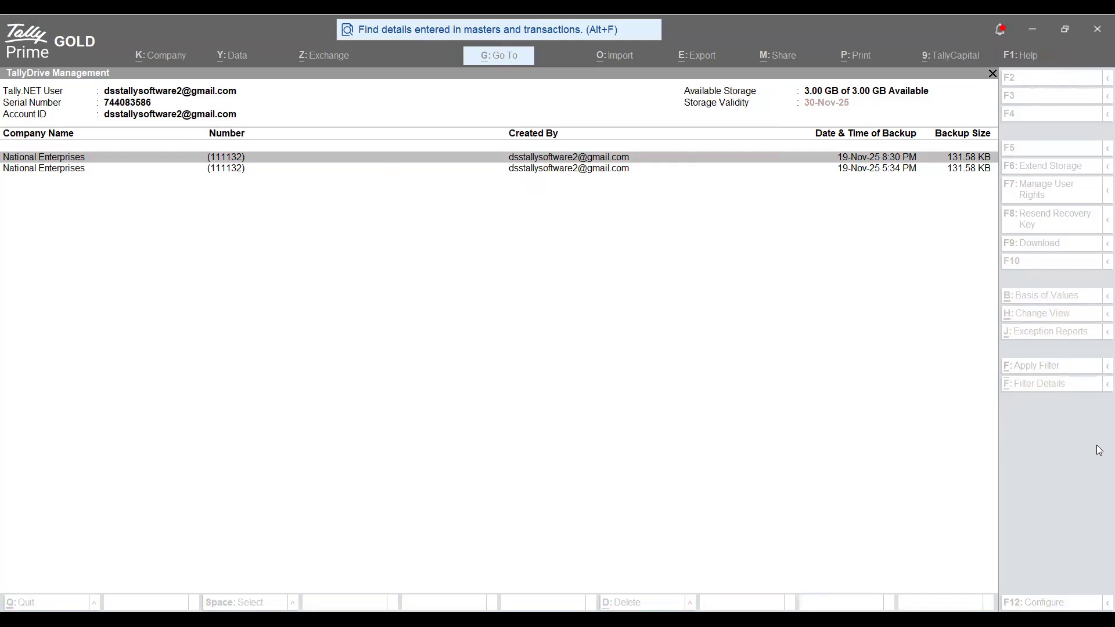
{"action": "left_click", "coordinate": [908, 243]}
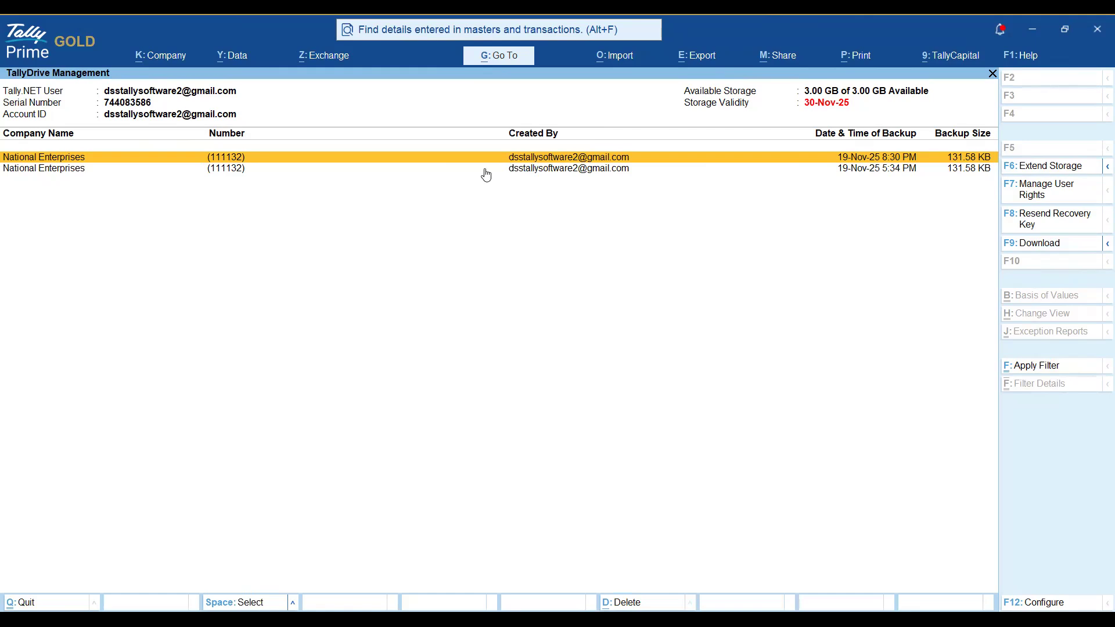
{"action": "key", "text": "space"}
{"action": "key", "text": "space"}
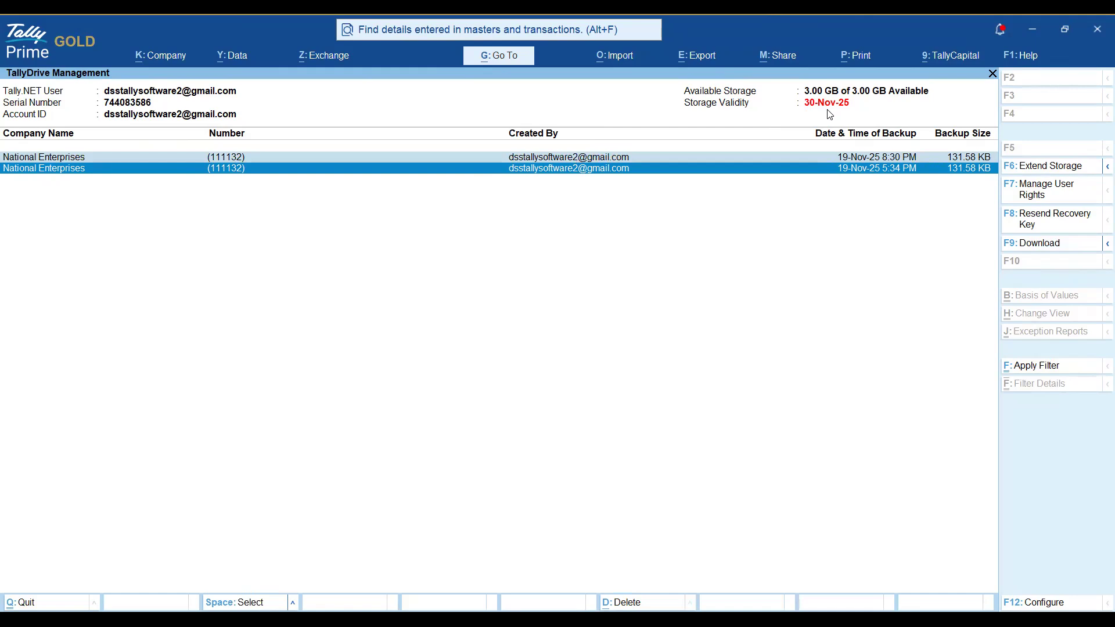
{"action": "left_click", "coordinate": [1043, 244]}
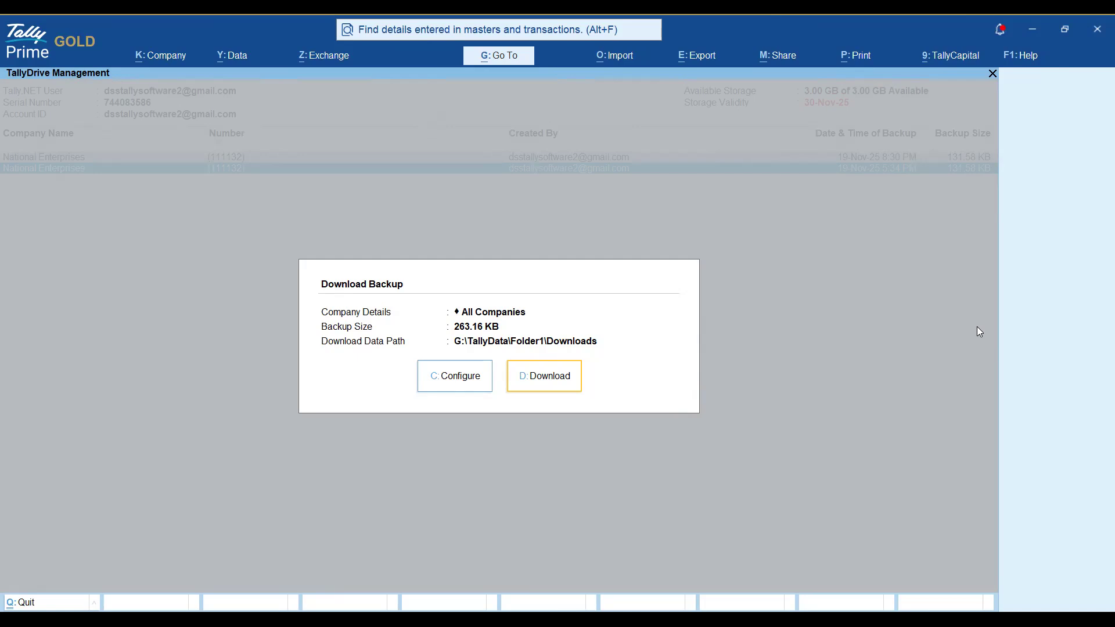
Cancel the Download Backup dialog, check the Download/Download All choices, then choose F8: Resend Recovery Key.
{"action": "key", "text": "Escape"}
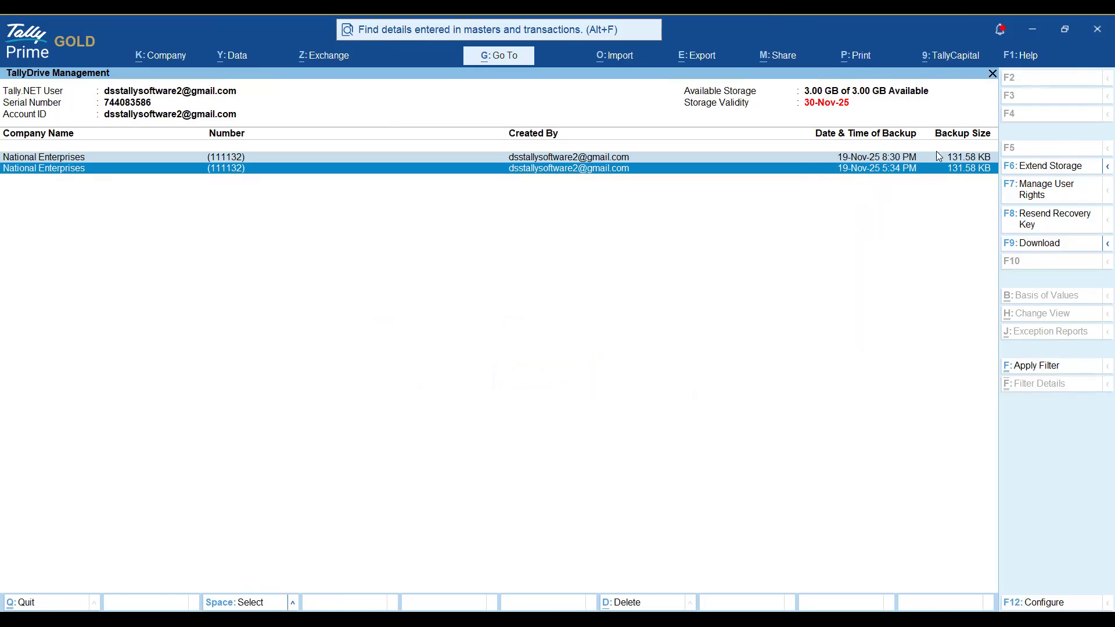
{"action": "left_click", "coordinate": [1106, 244]}
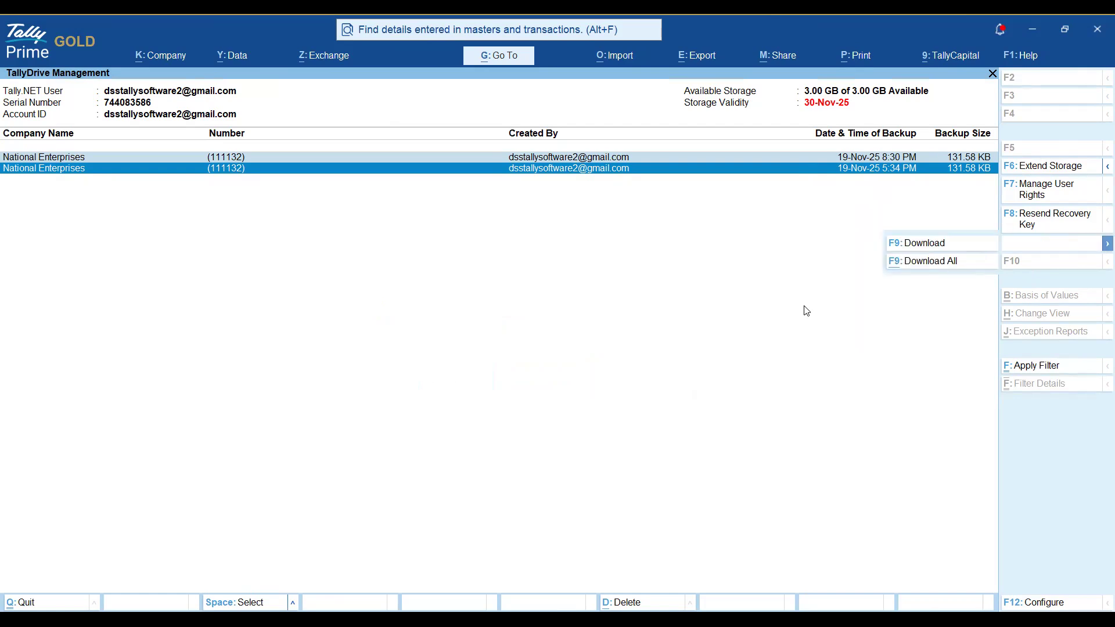
{"action": "left_click", "coordinate": [990, 248]}
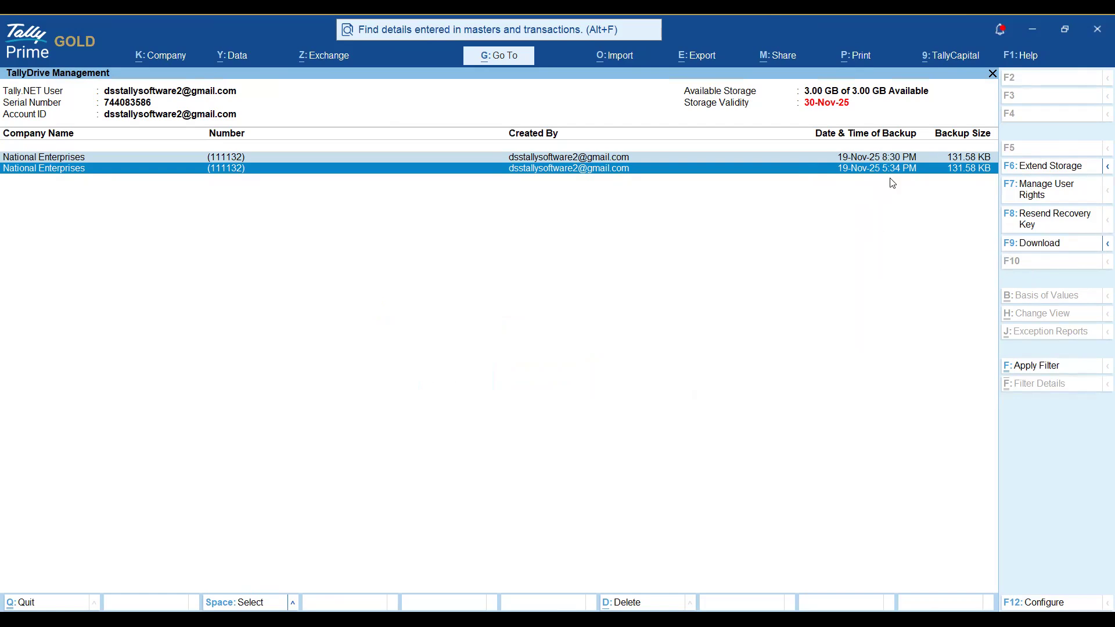
{"action": "left_click", "coordinate": [1103, 249]}
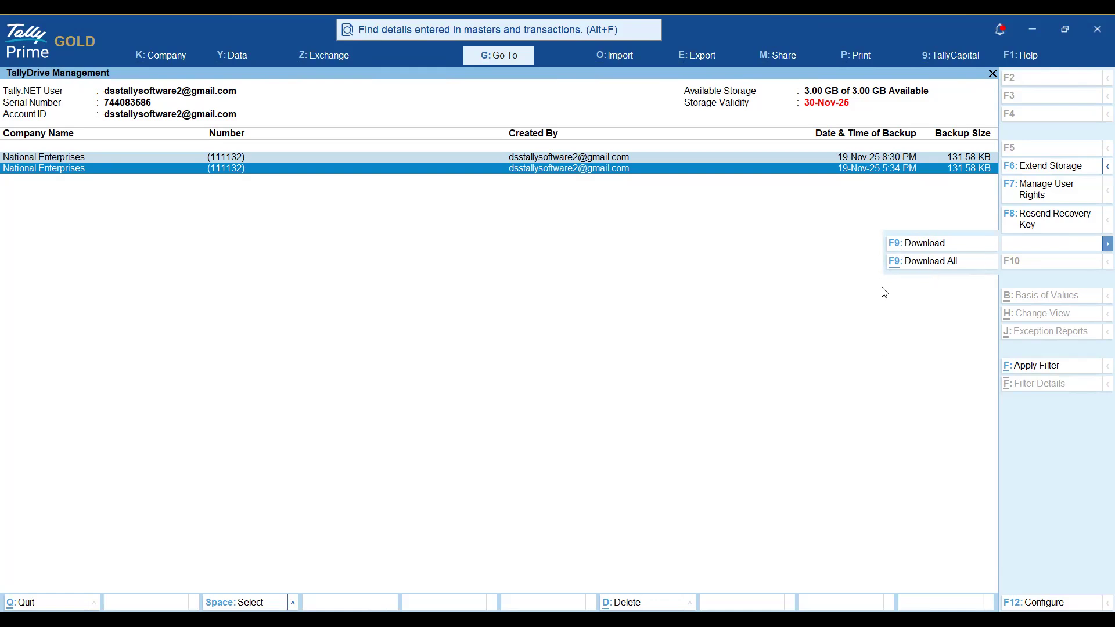
{"action": "left_click", "coordinate": [853, 306]}
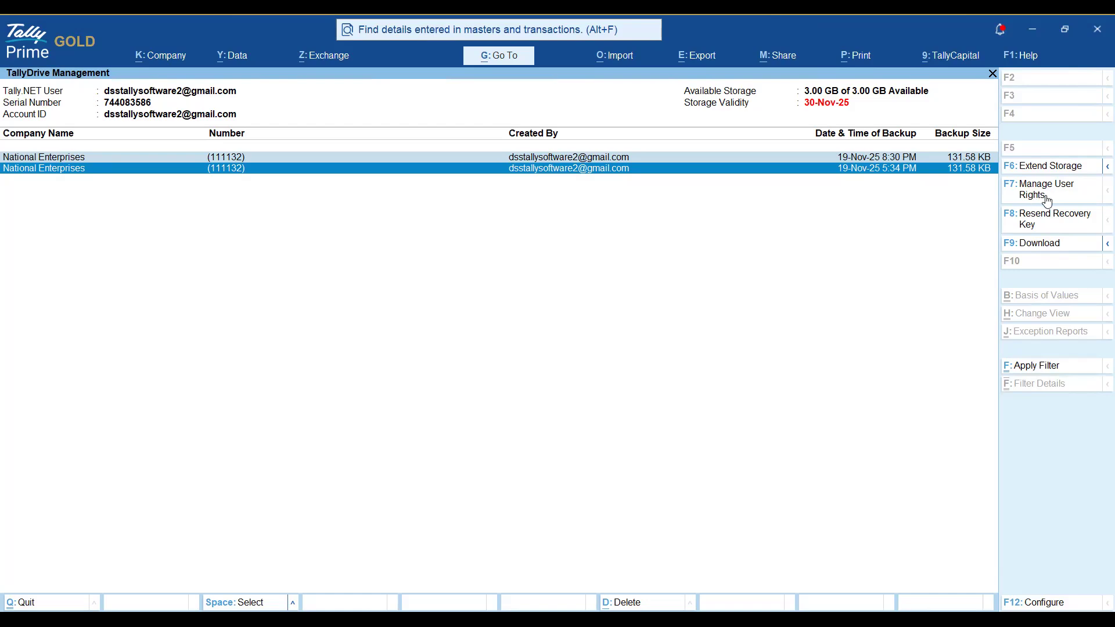
{"action": "left_click", "coordinate": [1096, 226]}
Unmark the two 131.58 KB National Enterprises backups in TallyDrive Management.
{"action": "key", "text": "space"}
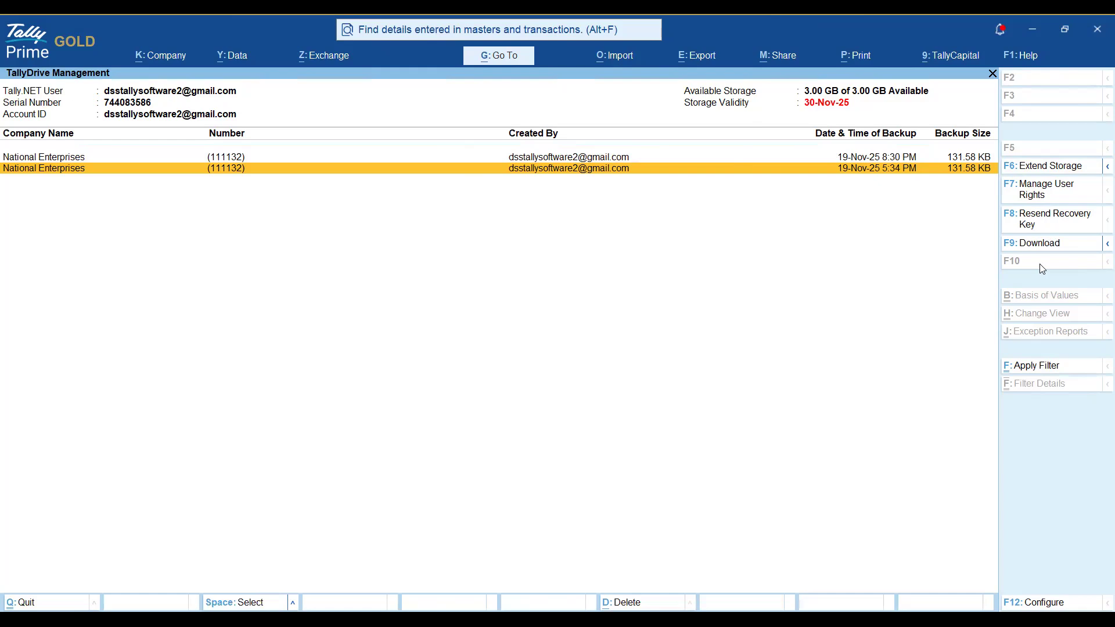
Permanently delete the 5:34 PM National Enterprises backup from TallyDrive, confirming Yes twice.
{"action": "left_click", "coordinate": [1107, 168]}
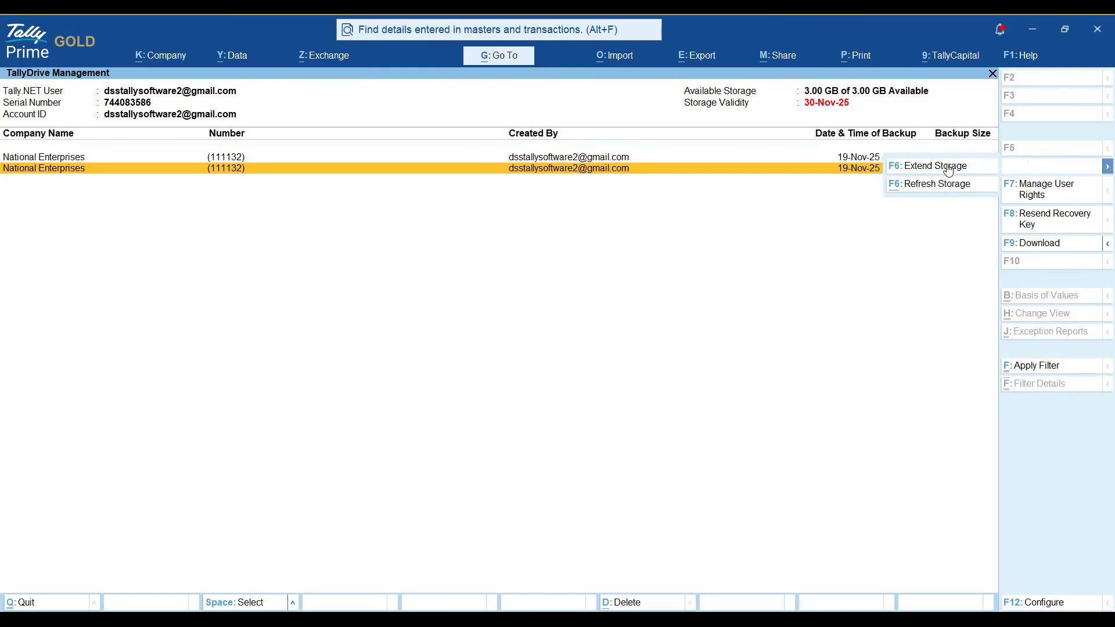
{"action": "left_click", "coordinate": [919, 320]}
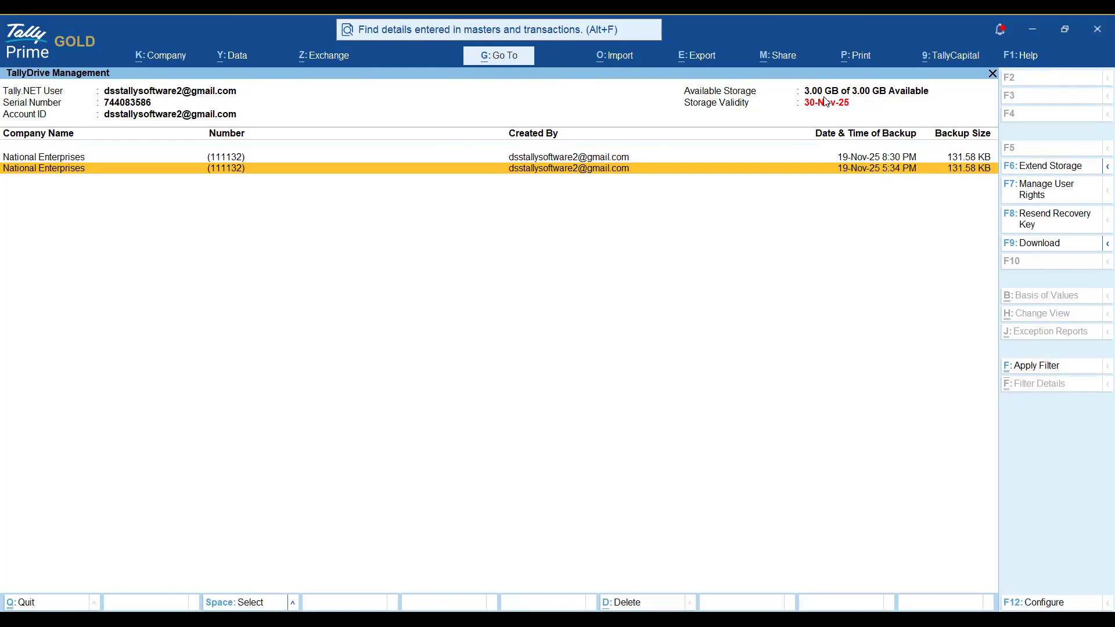
{"action": "key", "text": "space"}
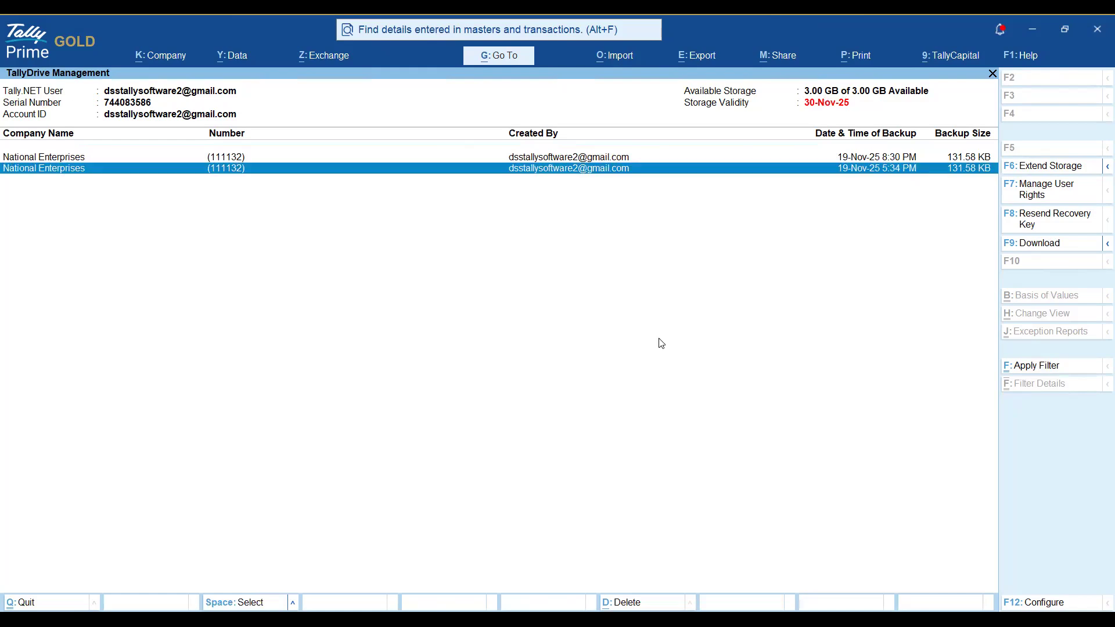
{"action": "left_click", "coordinate": [619, 605]}
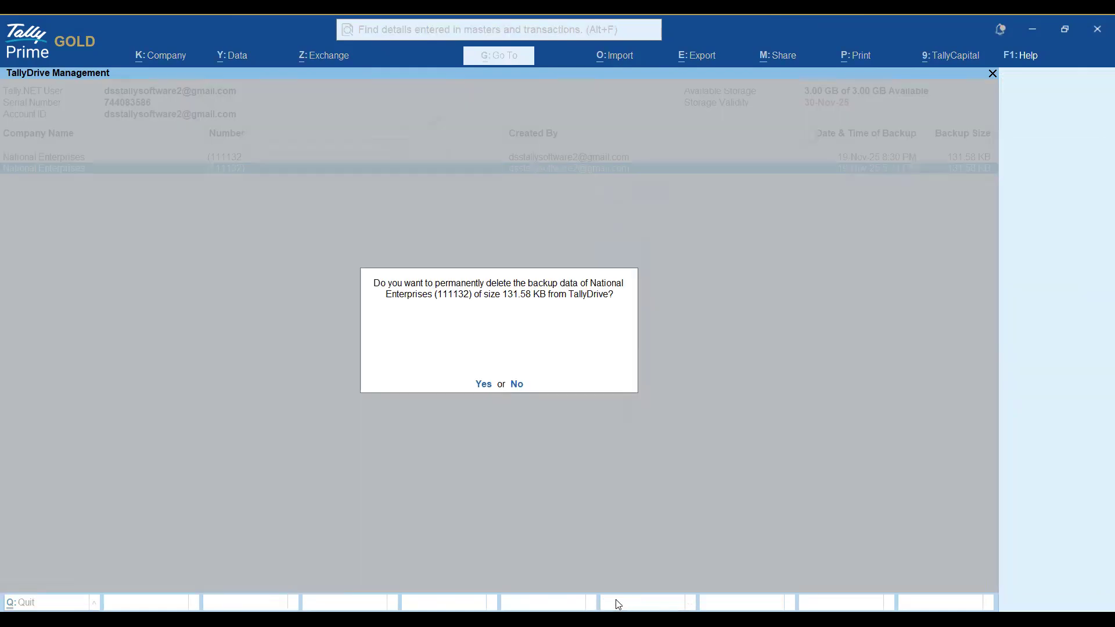
{"action": "left_click", "coordinate": [483, 386]}
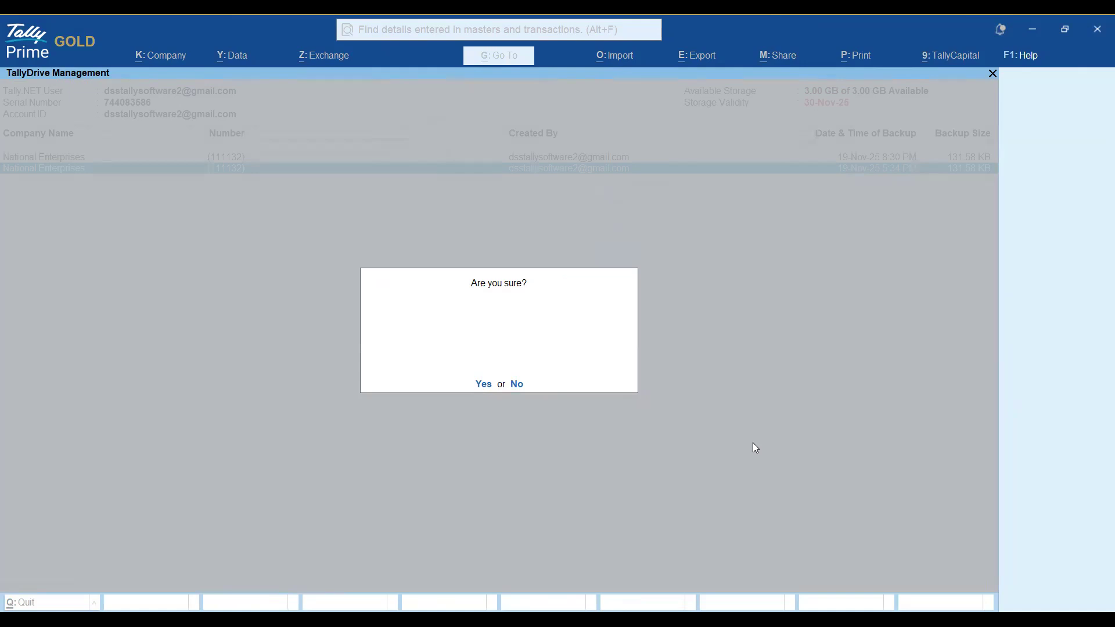
{"action": "key", "text": "y"}
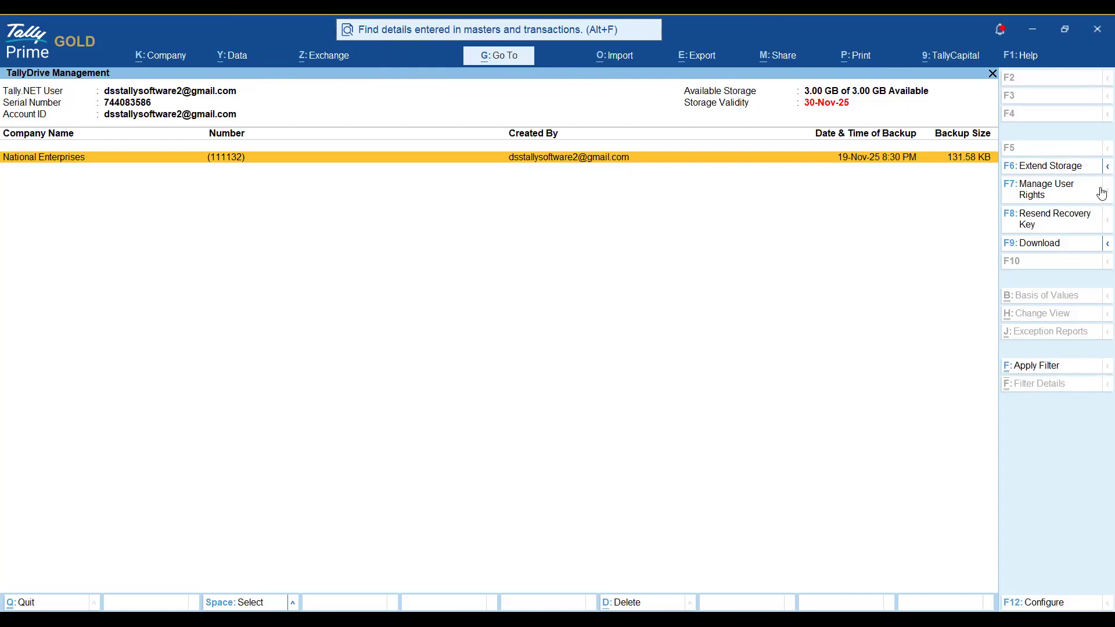
Refresh the TallyDrive storage details and return to Gateway of Tally.
{"action": "left_click", "coordinate": [1104, 170]}
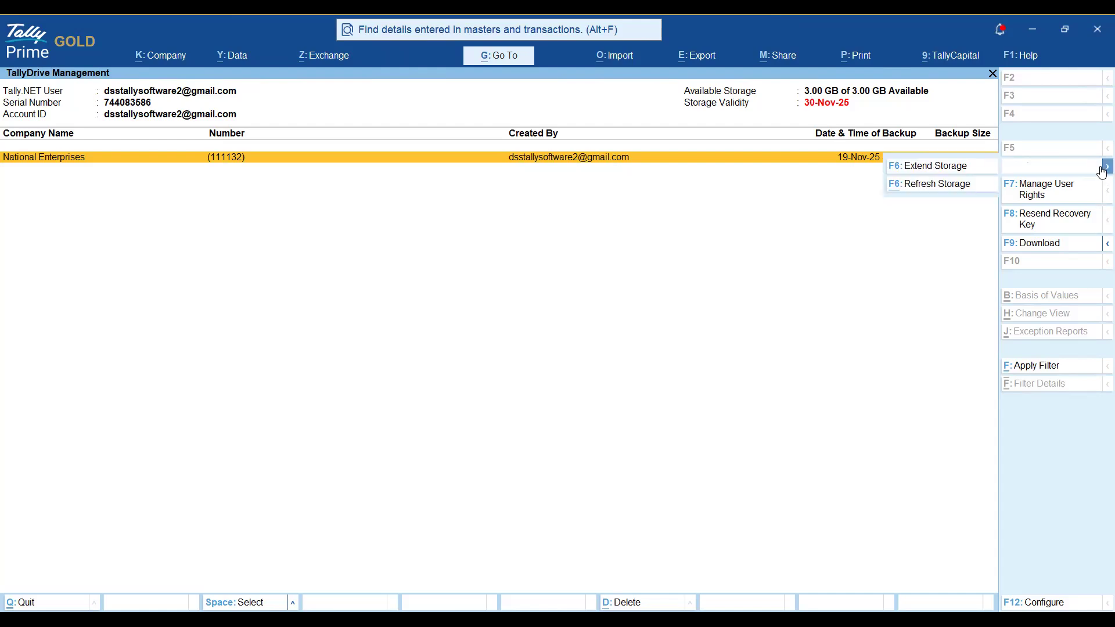
{"action": "left_click", "coordinate": [936, 184]}
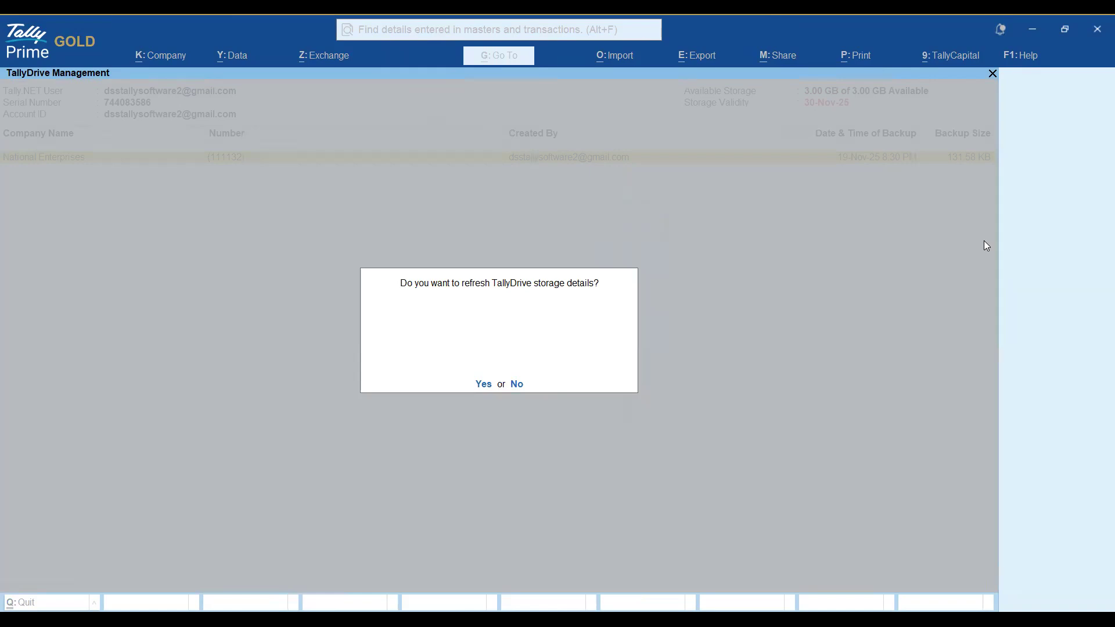
{"action": "key", "text": "Return"}
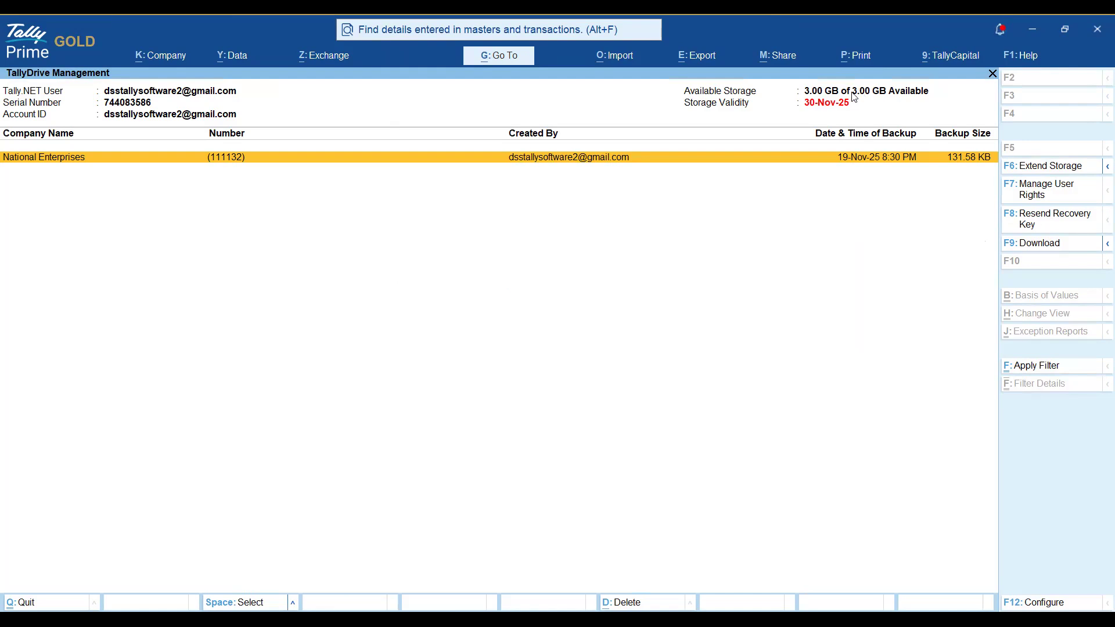
{"action": "left_click", "coordinate": [855, 97]}
{"action": "key", "text": "Escape"}
{"action": "key", "text": "Escape"}
{"action": "key", "text": "Escape"}
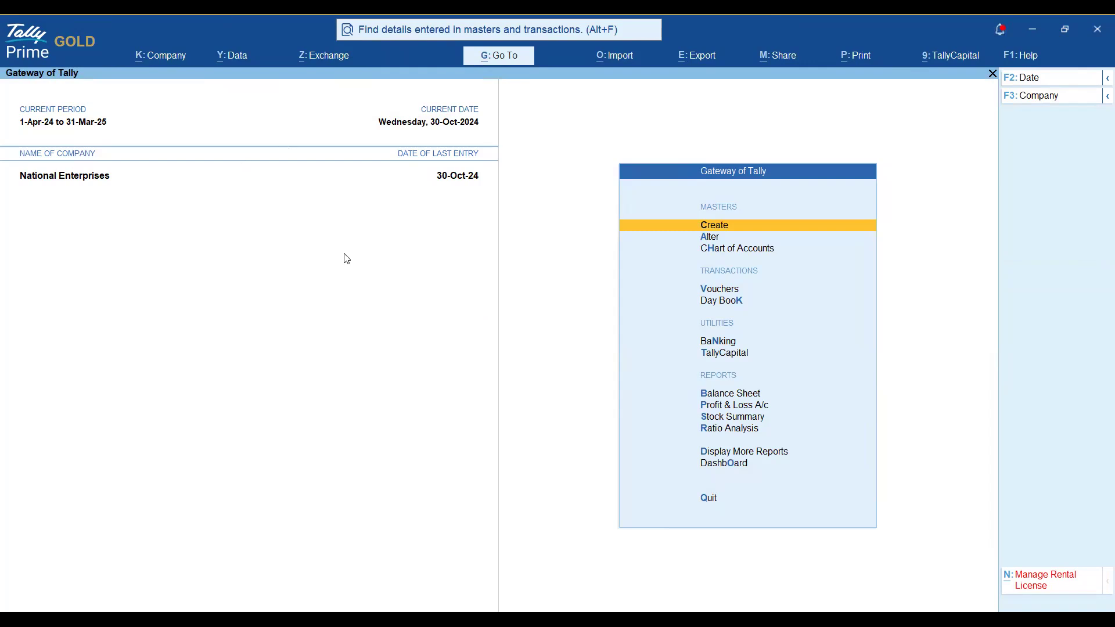
Log out of all TallyDrive sessions from Data > Backup & Restore > TallyDrive Login & Logout.
{"action": "key", "text": "alt+y"}
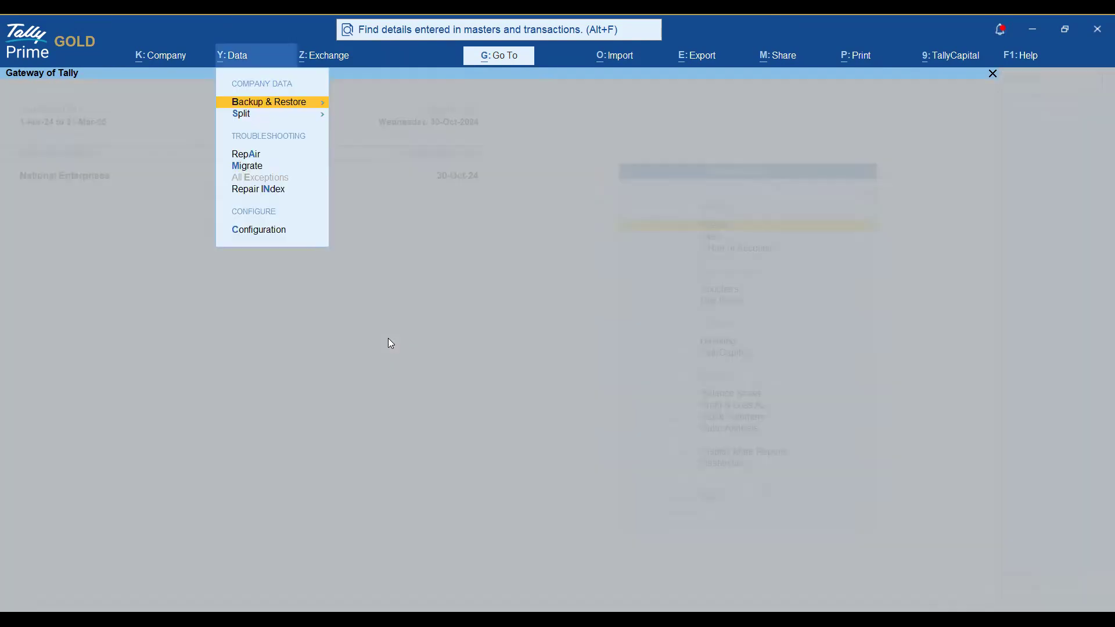
{"action": "key", "text": "Return"}
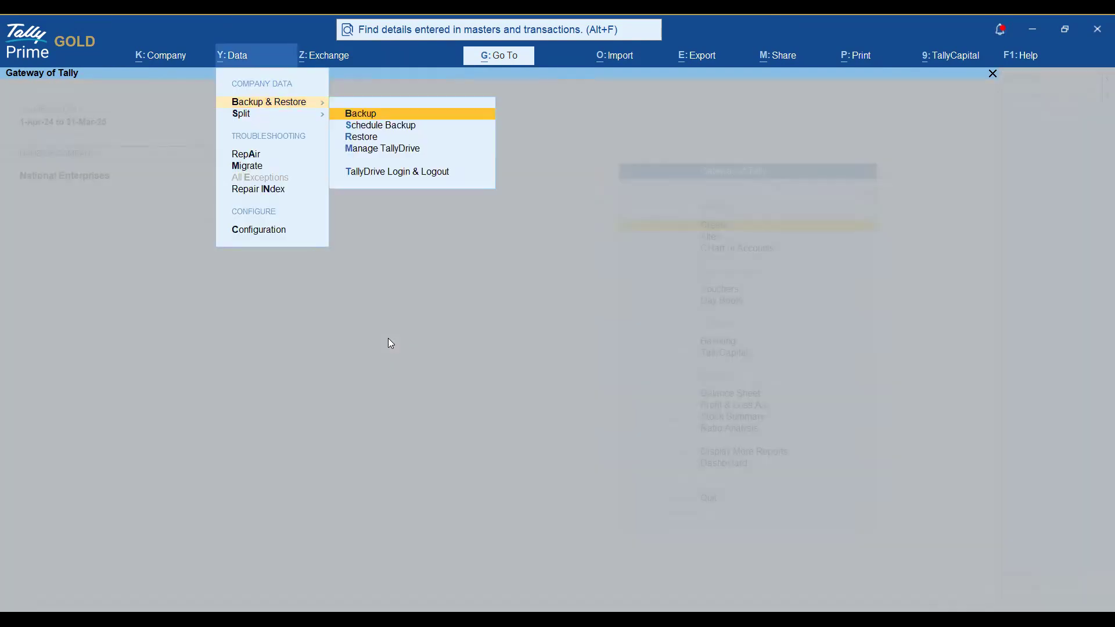
{"action": "key", "text": "Down"}
{"action": "key", "text": "Down"}
{"action": "key", "text": "Down"}
{"action": "key", "text": "Down"}
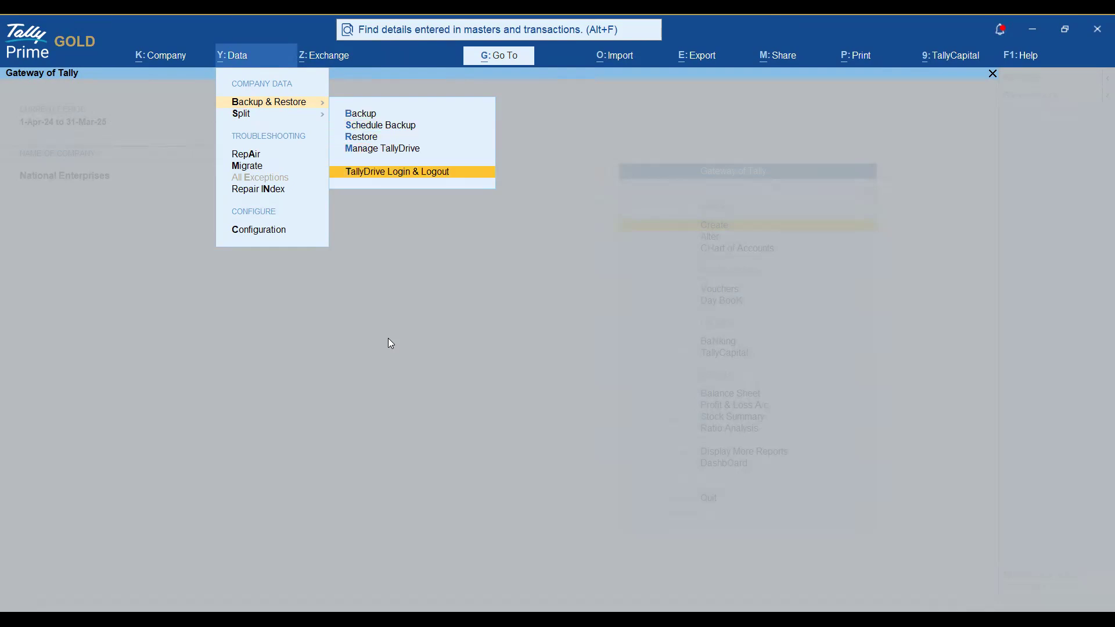
{"action": "key", "text": "Return"}
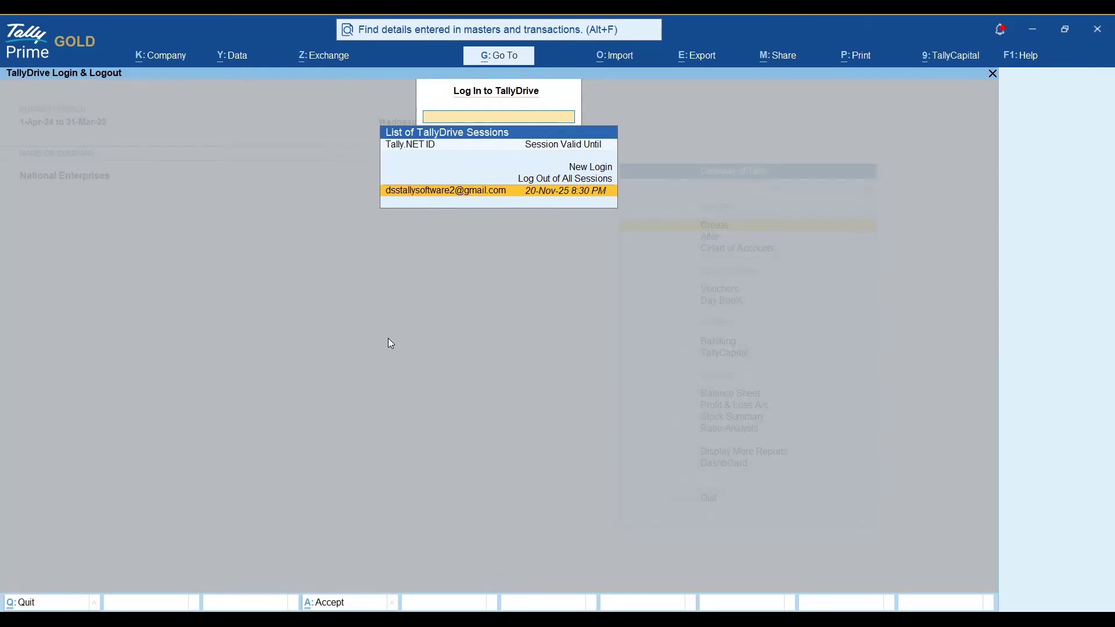
{"action": "key", "text": "Up"}
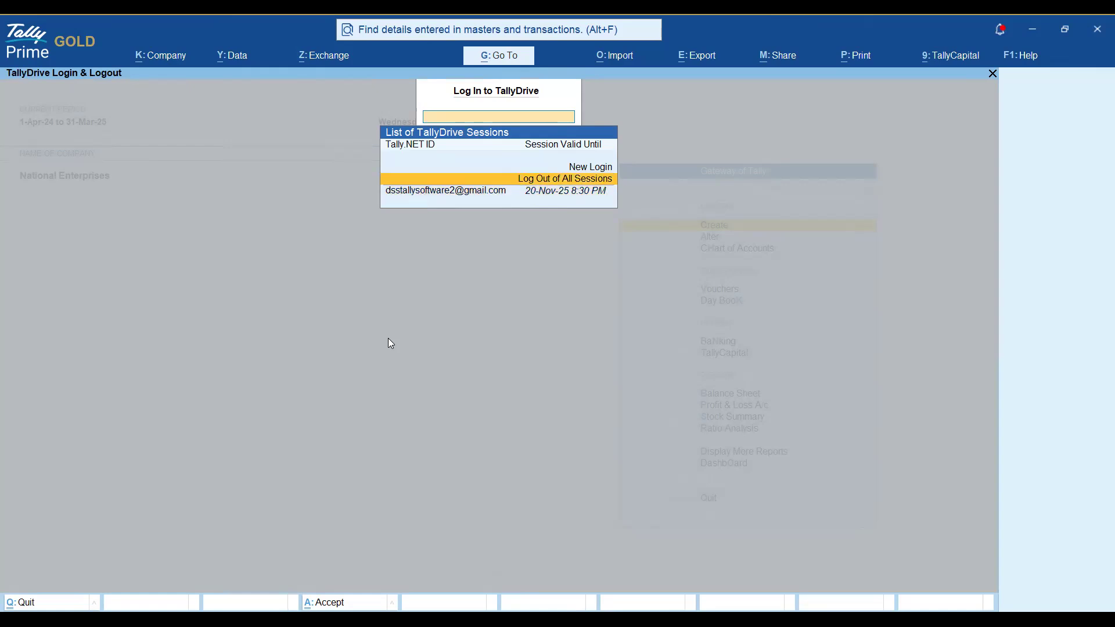
{"action": "key", "text": "Return"}
{"action": "key", "text": "Return"}
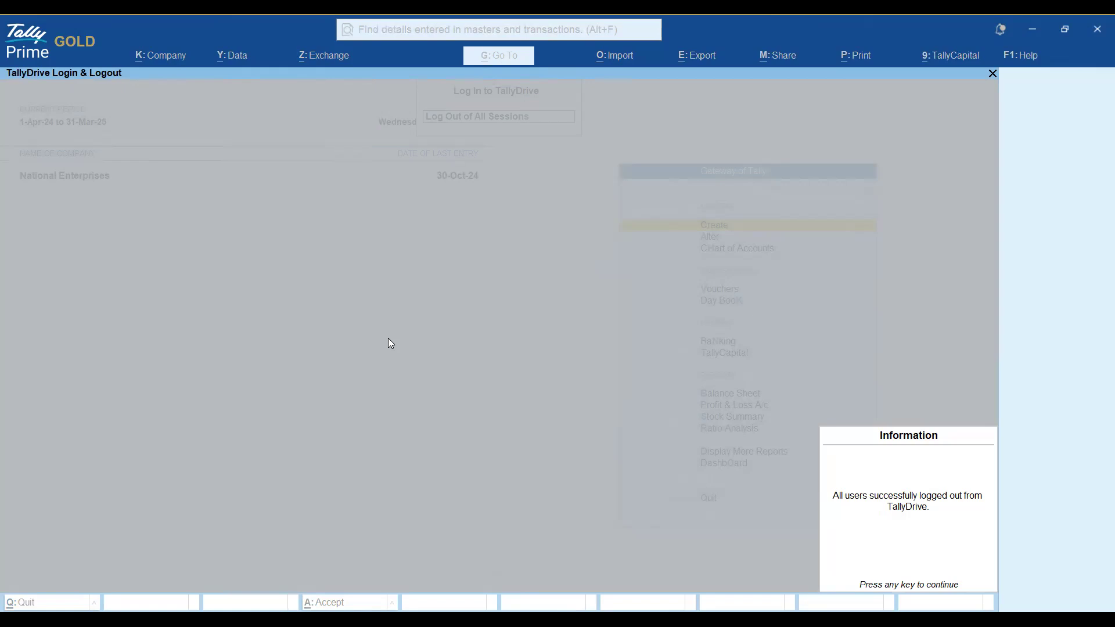
{"action": "key", "text": "Return"}
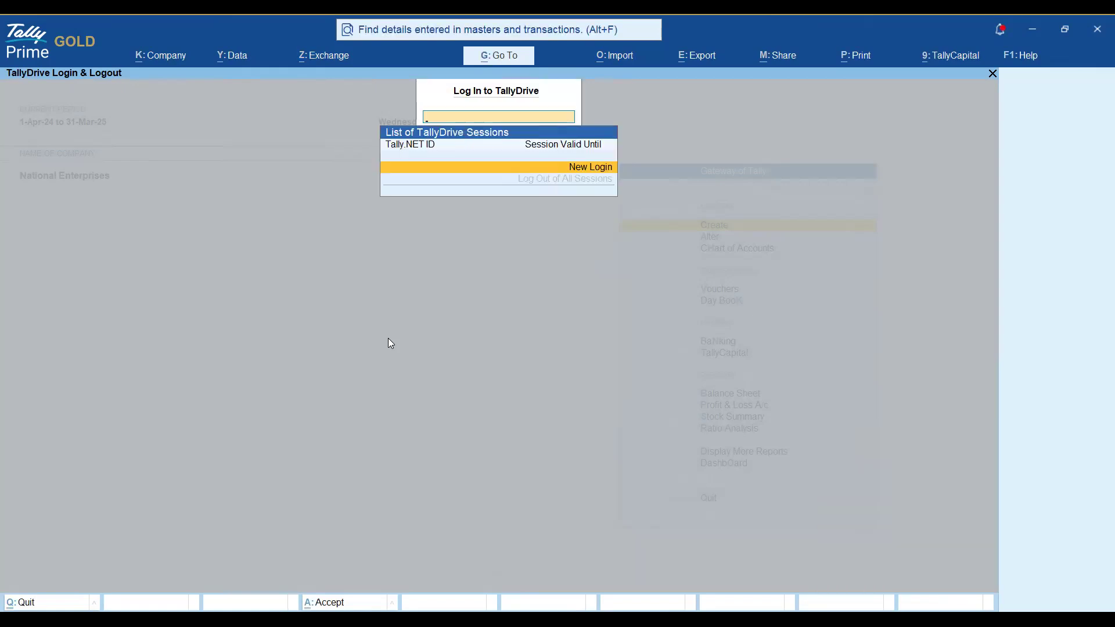
{"action": "key", "text": "Escape"}
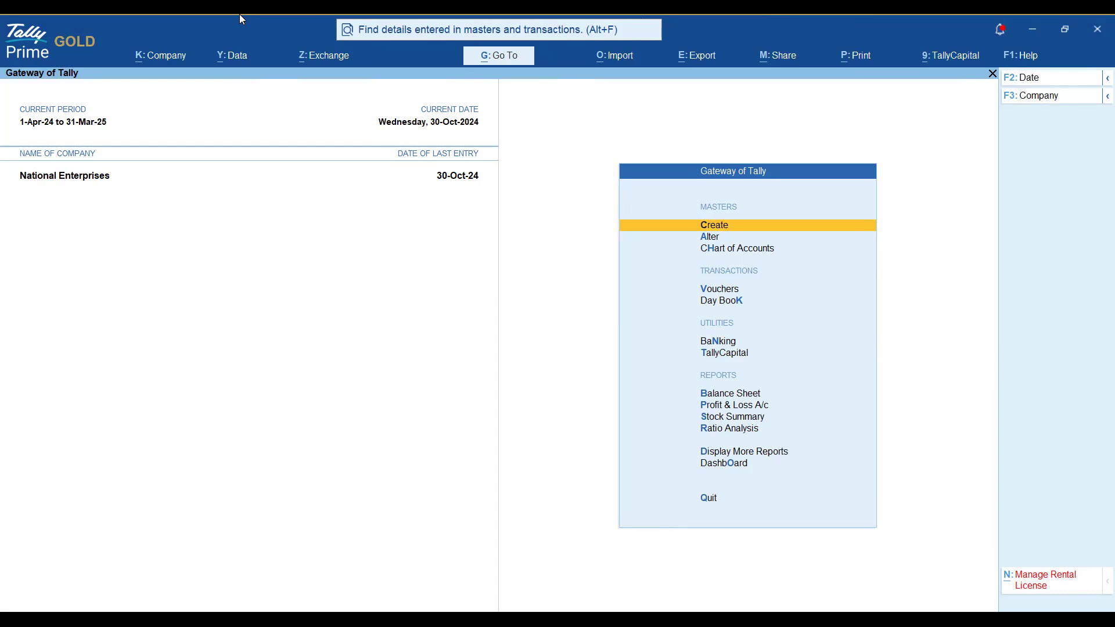
{"action": "key", "text": "alt+f"}
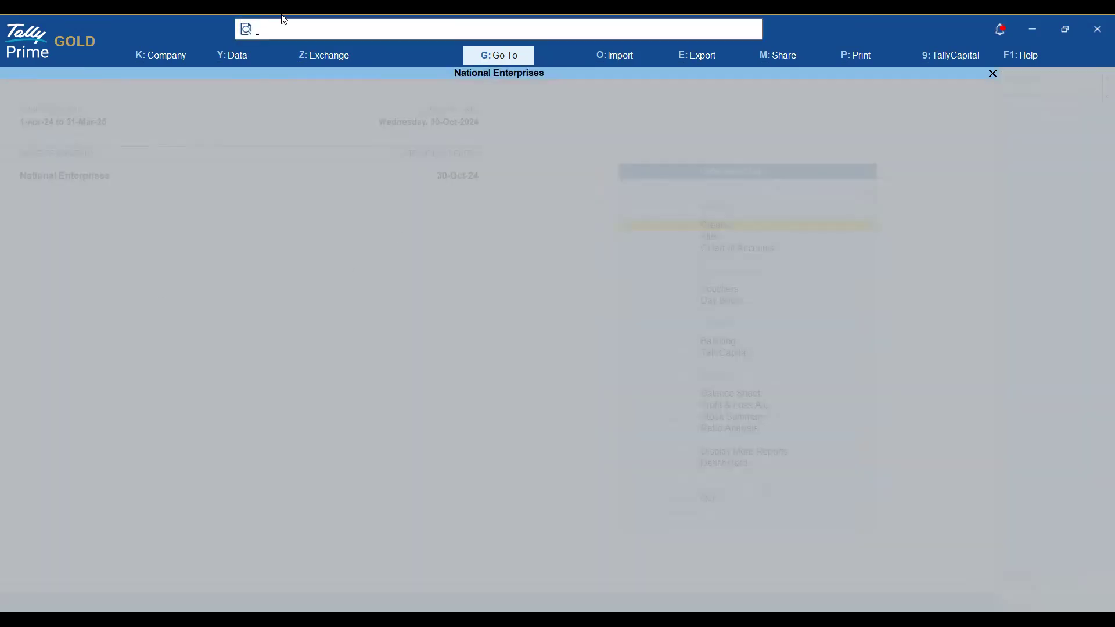
{"action": "key", "text": "Escape"}
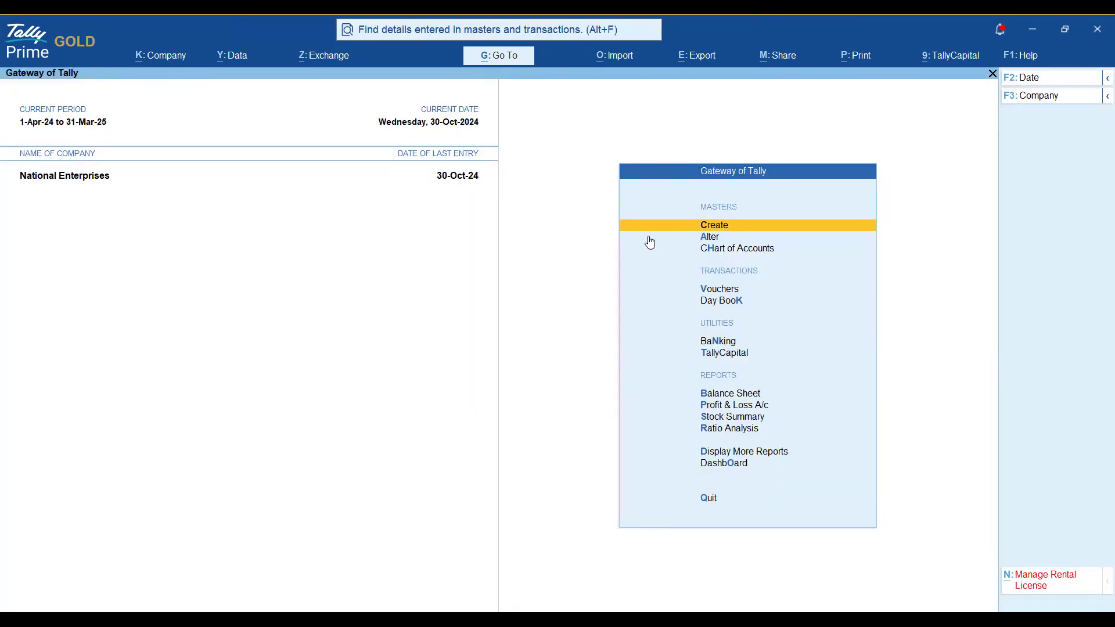
{"action": "key", "text": "alt+f"}
{"action": "key", "text": "Escape"}
{"action": "left_click", "coordinate": [756, 302]}
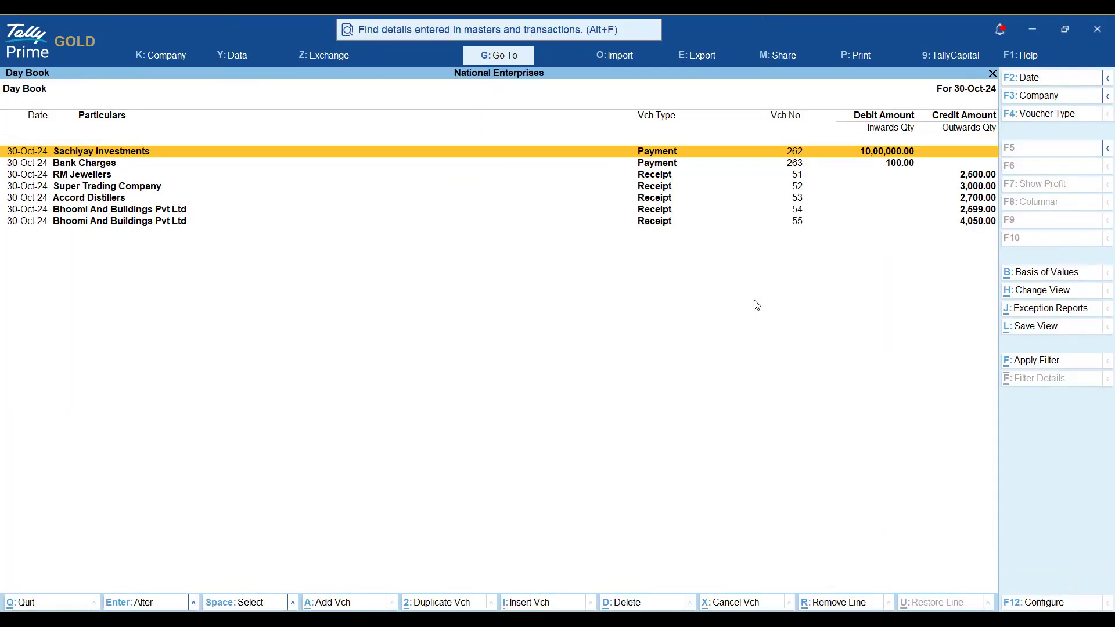
{"action": "key", "text": "Down"}
{"action": "key", "text": "Down"}
{"action": "key", "text": "Down"}
{"action": "key", "text": "Down"}
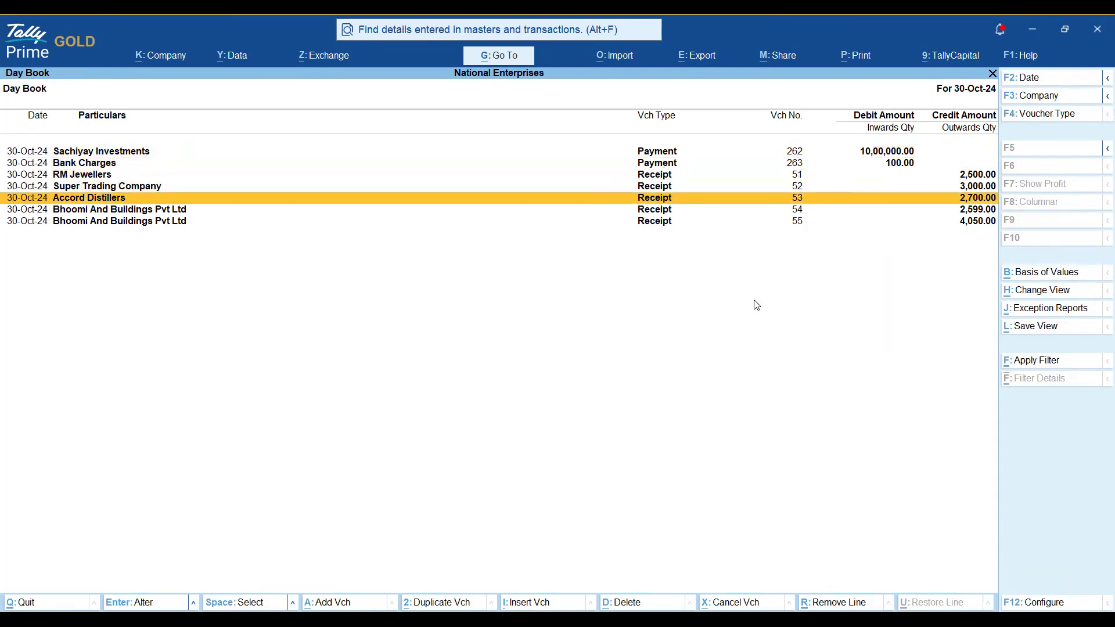
{"action": "key", "text": "F2"}
{"action": "key", "text": "BackSpace"}
{"action": "key", "text": "Return"}
{"action": "key", "text": "Up"}
{"action": "key", "text": "Up"}
{"action": "key", "text": "Up"}
{"action": "key", "text": "Up"}
{"action": "key", "text": "Up"}
{"action": "key", "text": "Up"}
{"action": "key", "text": "Up"}
{"action": "key", "text": "Up"}
{"action": "key", "text": "Up"}
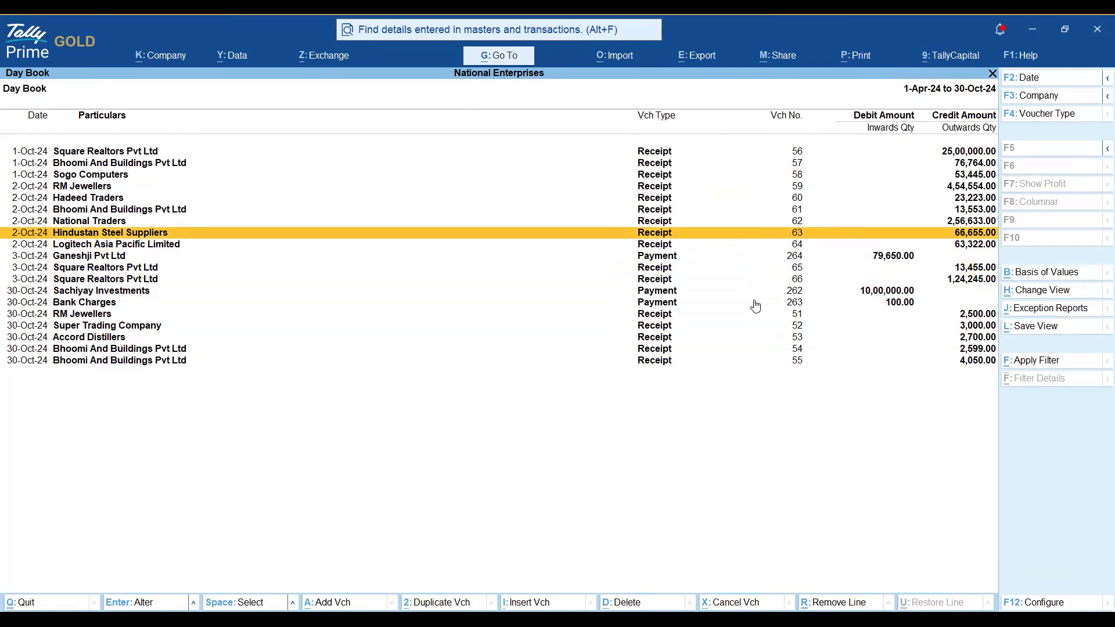
{"action": "key", "text": "Up"}
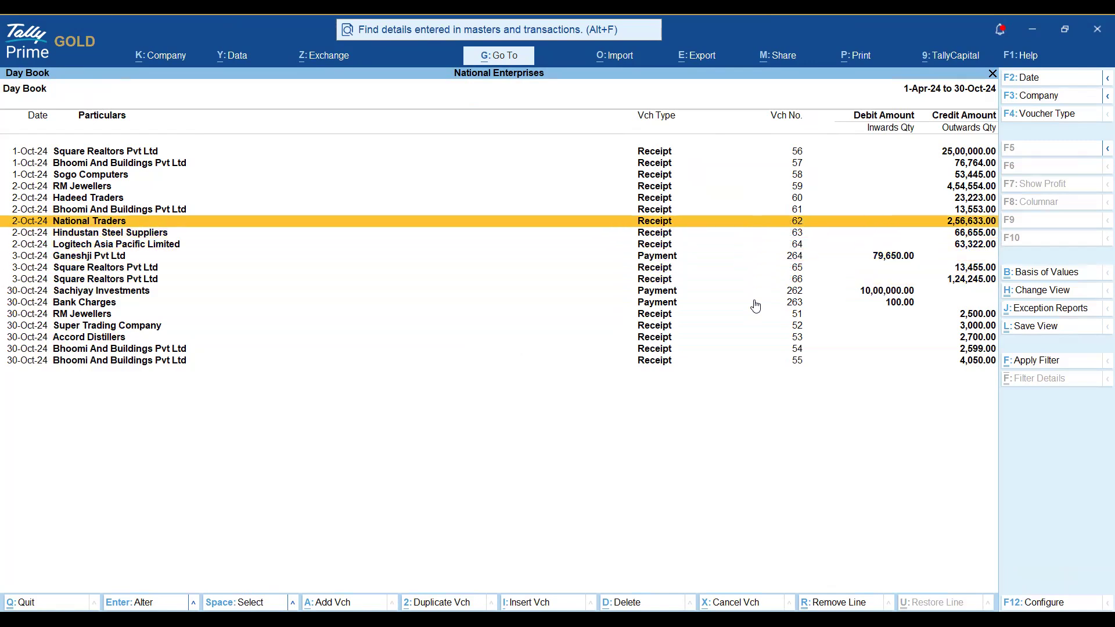
{"action": "key", "text": "Up"}
{"action": "key", "text": "Up"}
{"action": "key", "text": "Up"}
{"action": "key", "text": "Up"}
{"action": "key", "text": "Up"}
{"action": "key", "text": "Up"}
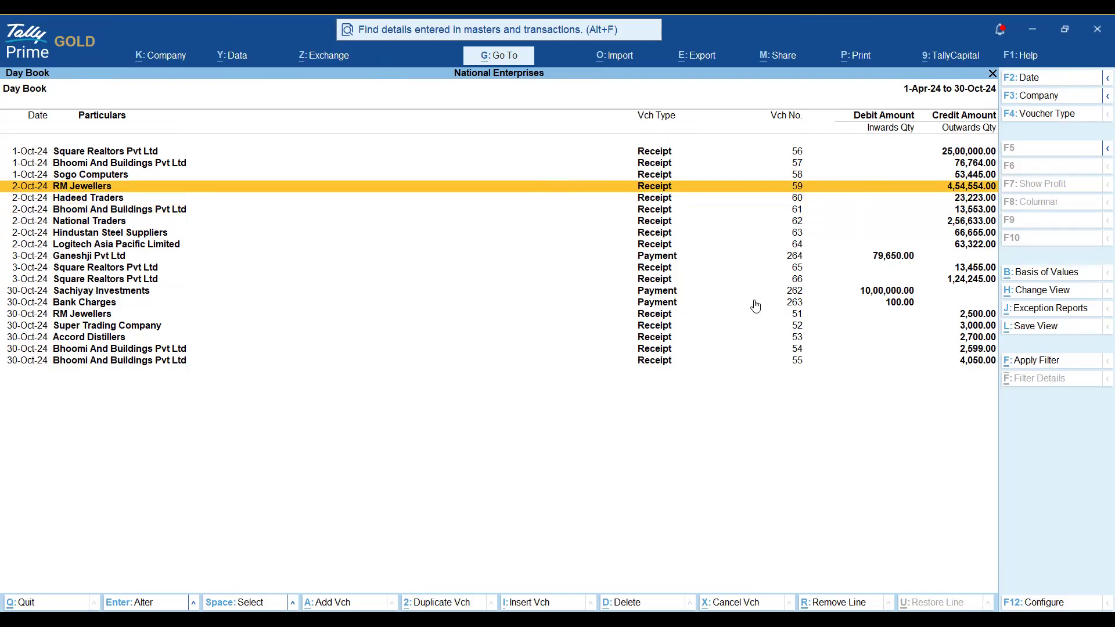
{"action": "key", "text": "Down"}
{"action": "key", "text": "Down"}
{"action": "key", "text": "Down"}
{"action": "key", "text": "Down"}
{"action": "key", "text": "Down"}
{"action": "key", "text": "Down"}
{"action": "key", "text": "Down"}
{"action": "key", "text": "Down"}
{"action": "key", "text": "Down"}
{"action": "key", "text": "Down"}
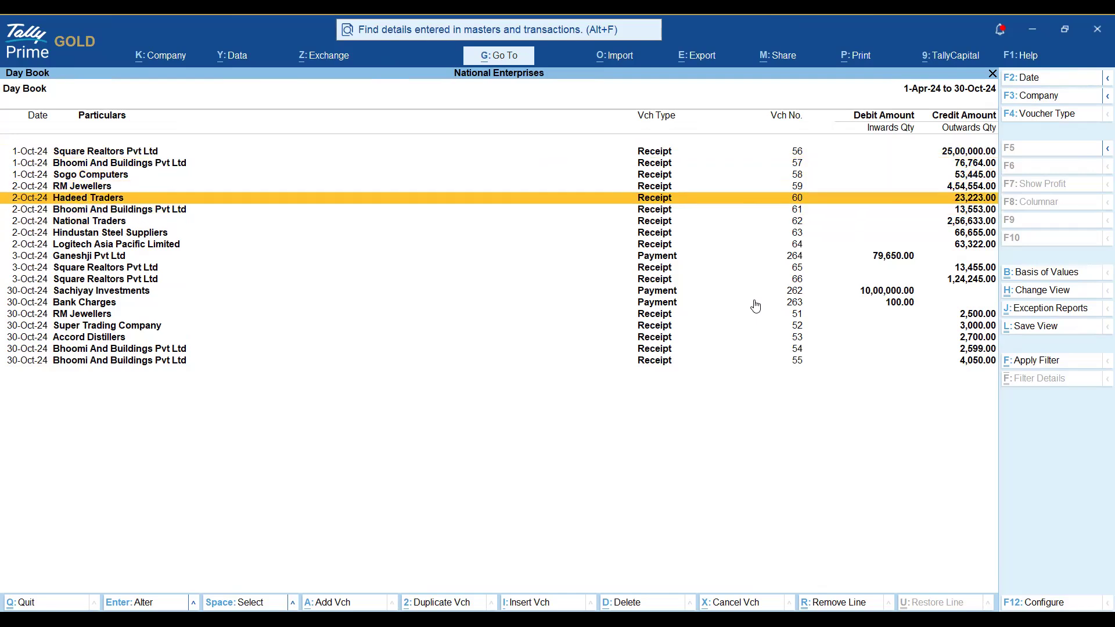
{"action": "key", "text": "Escape"}
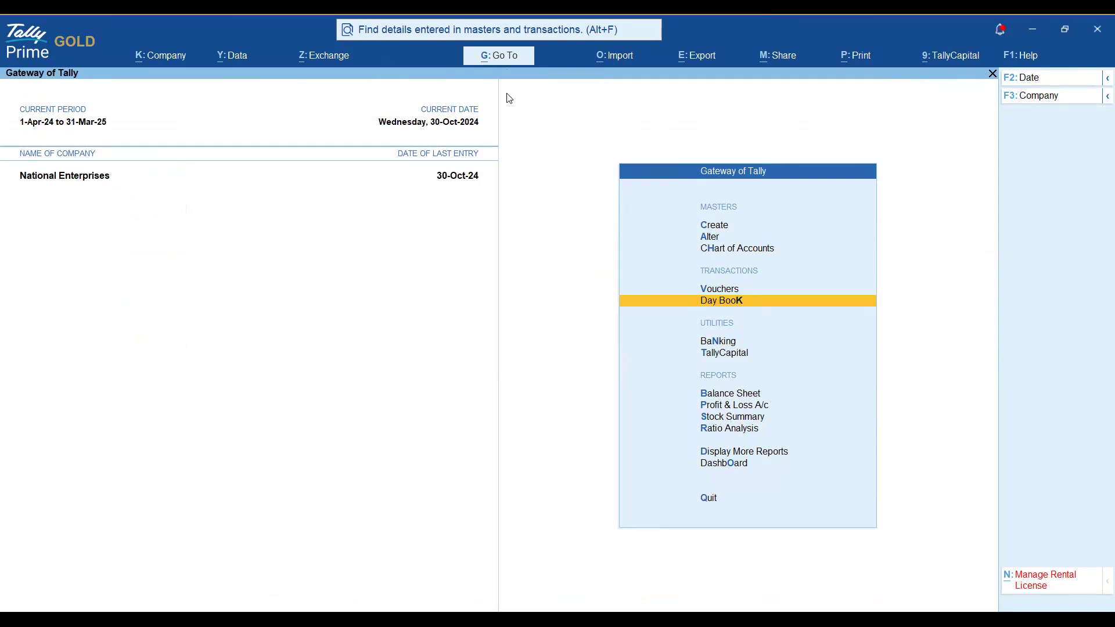
{"action": "key", "text": "alt+f"}
{"action": "type", "text": "nationa"}
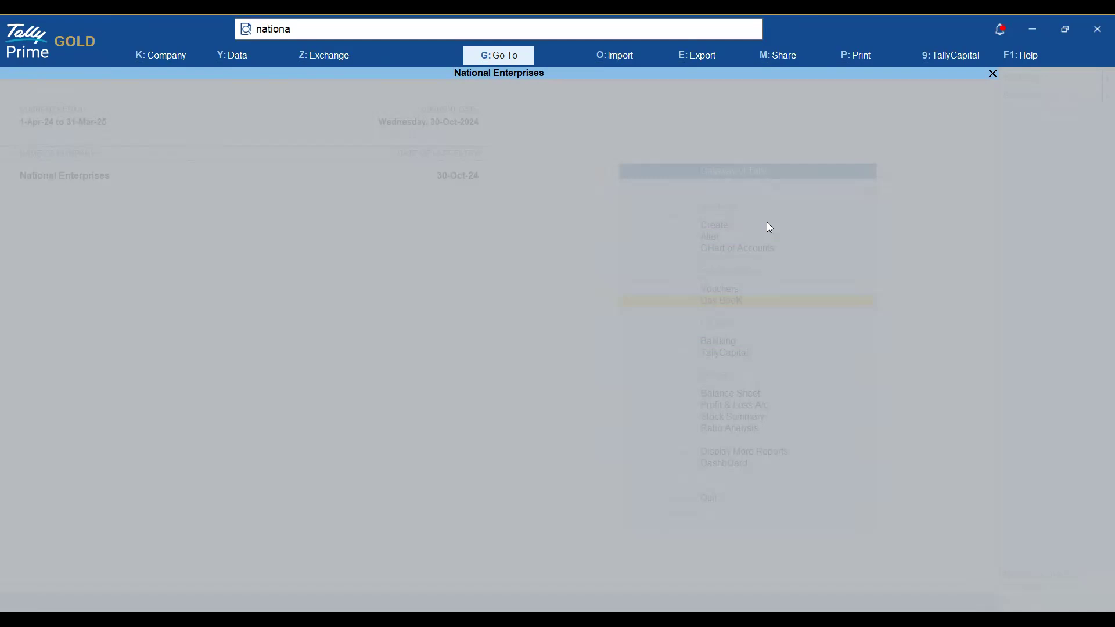
{"action": "type", "text": "l traders"}
{"action": "key", "text": "Return"}
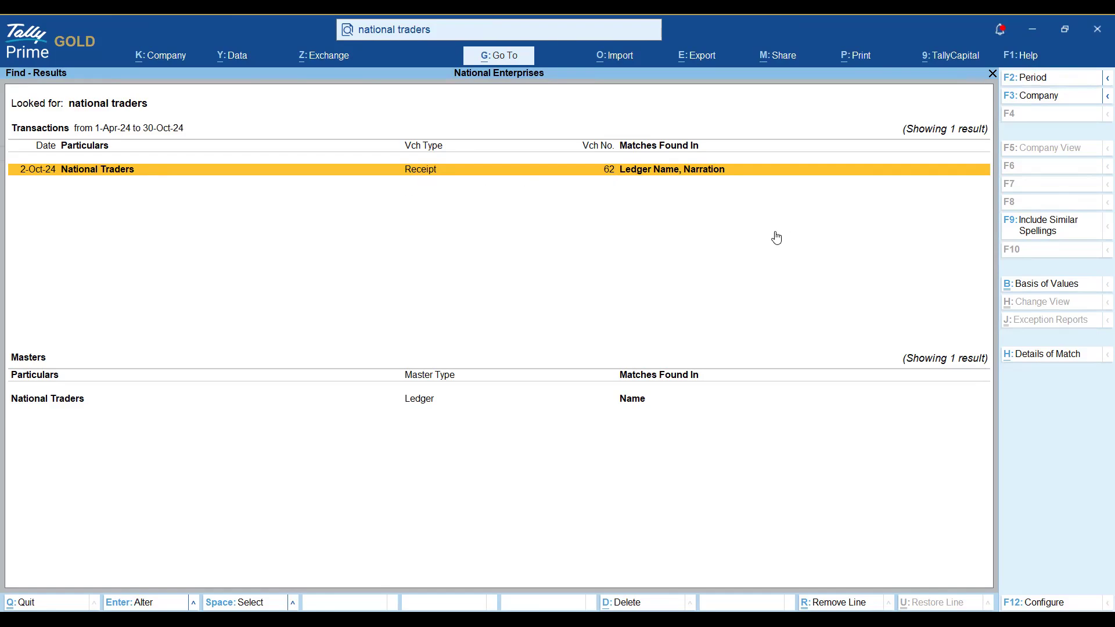
{"action": "key", "text": "Escape"}
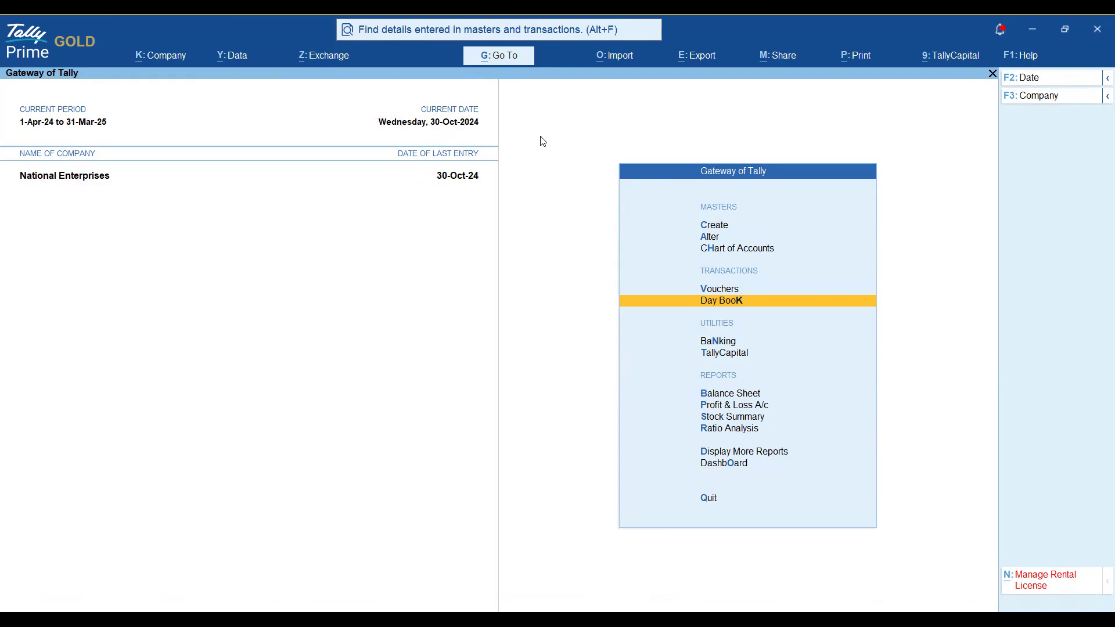
{"action": "key", "text": "Return"}
{"action": "key", "text": "F2"}
{"action": "key", "text": "BackSpace"}
{"action": "key", "text": "Return"}
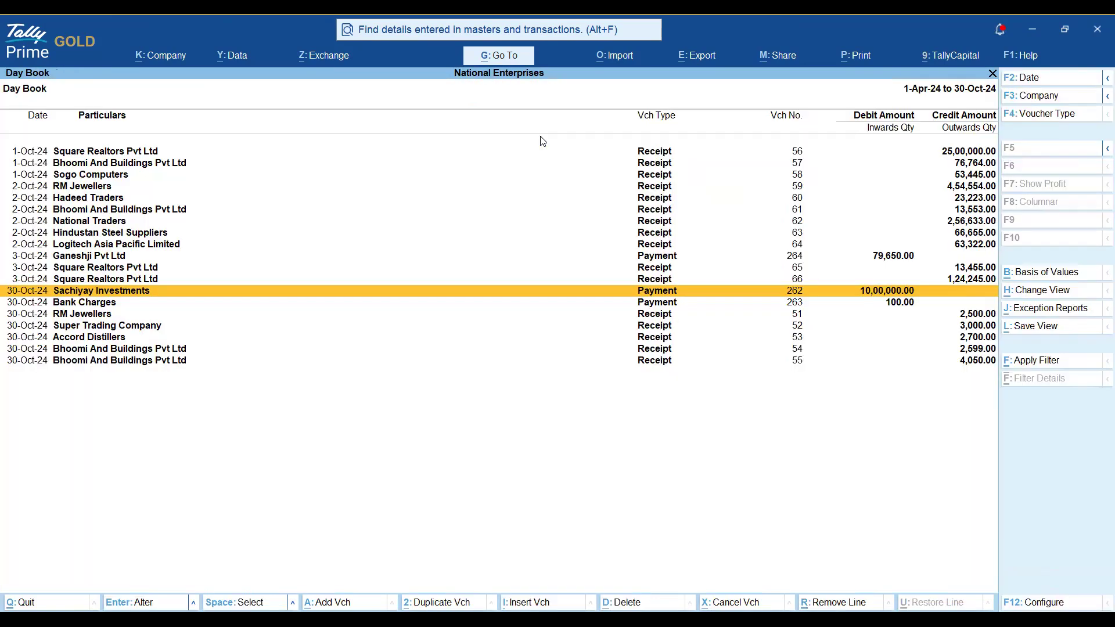
{"action": "key", "text": "Up"}
{"action": "key", "text": "Up"}
{"action": "key", "text": "Up"}
{"action": "key", "text": "Up"}
{"action": "key", "text": "Up"}
{"action": "key", "text": "Up"}
{"action": "key", "text": "Up"}
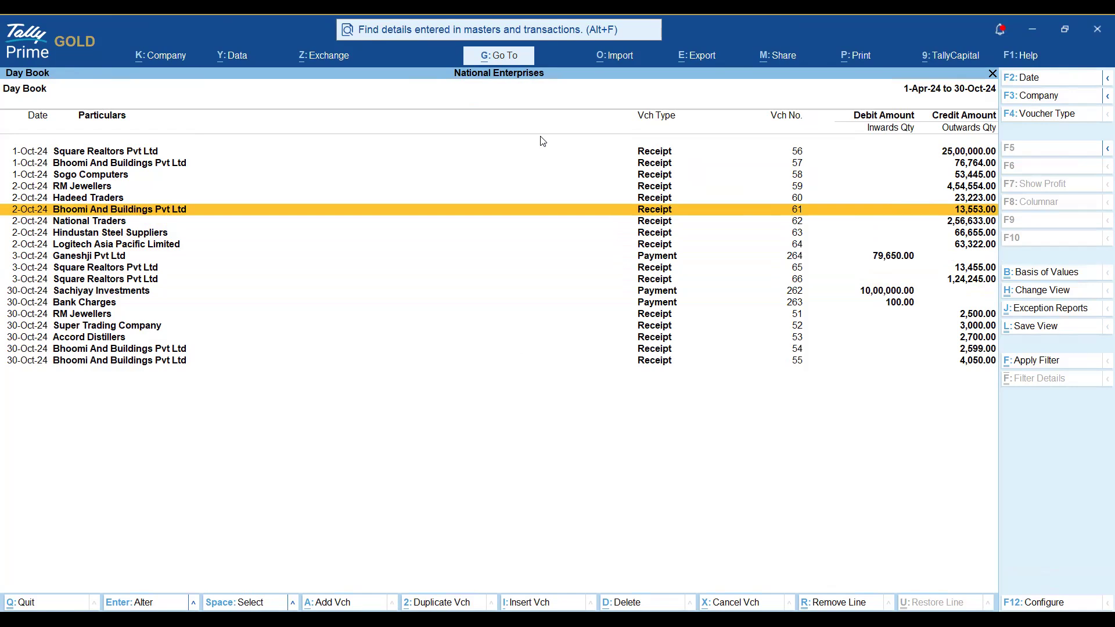
{"action": "key", "text": "Escape"}
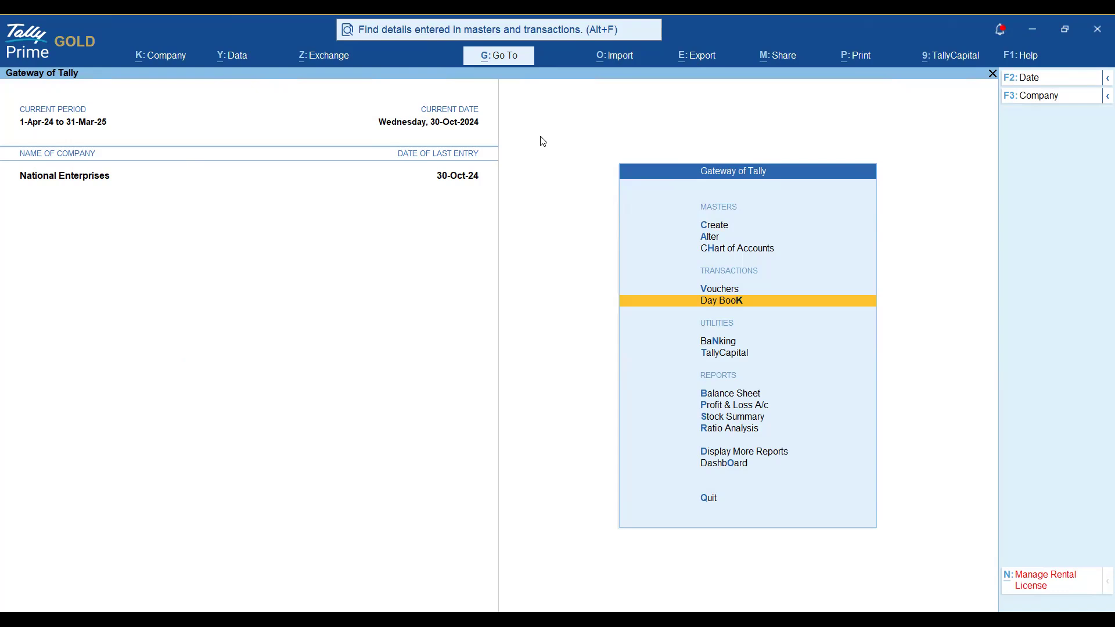
{"action": "key", "text": "Return"}
{"action": "key", "text": "F2"}
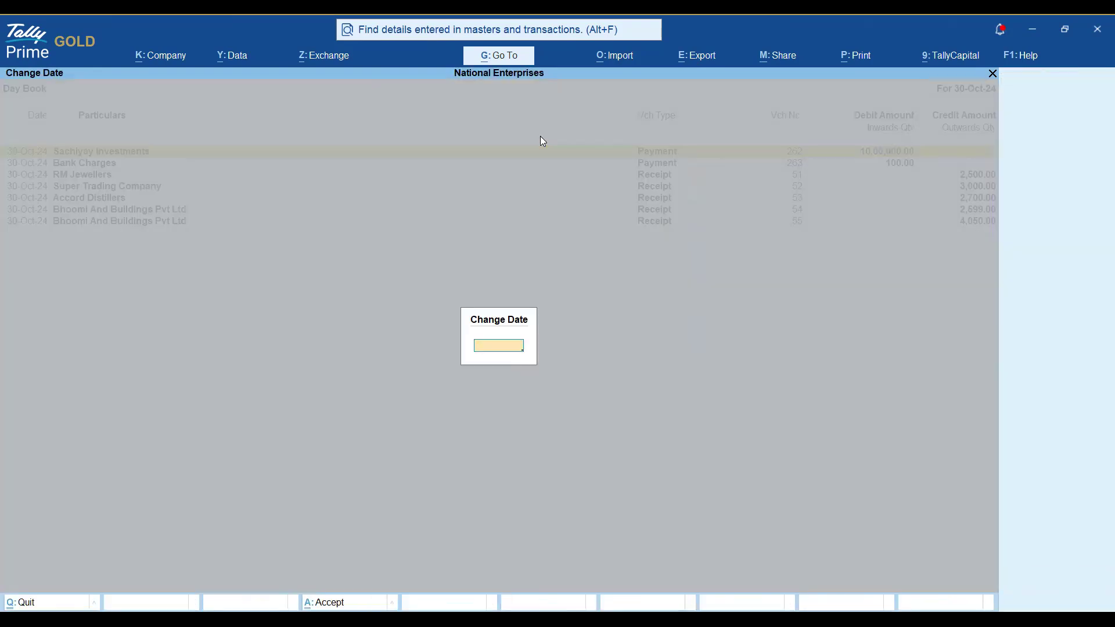
{"action": "key", "text": "Return"}
{"action": "key", "text": "Escape"}
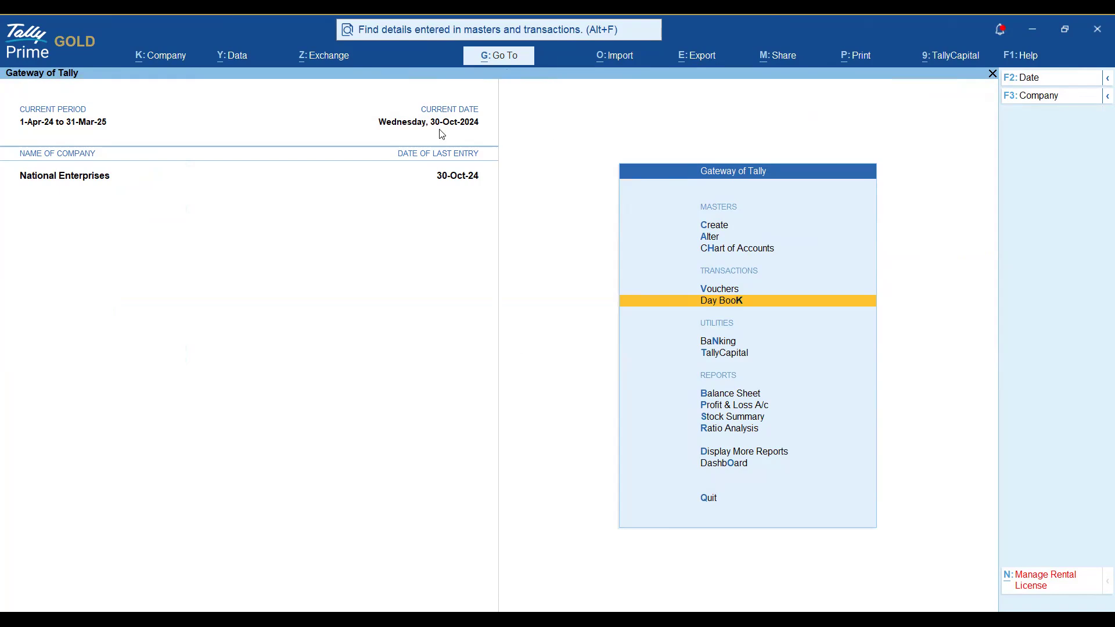
{"action": "left_click", "coordinate": [357, 20]}
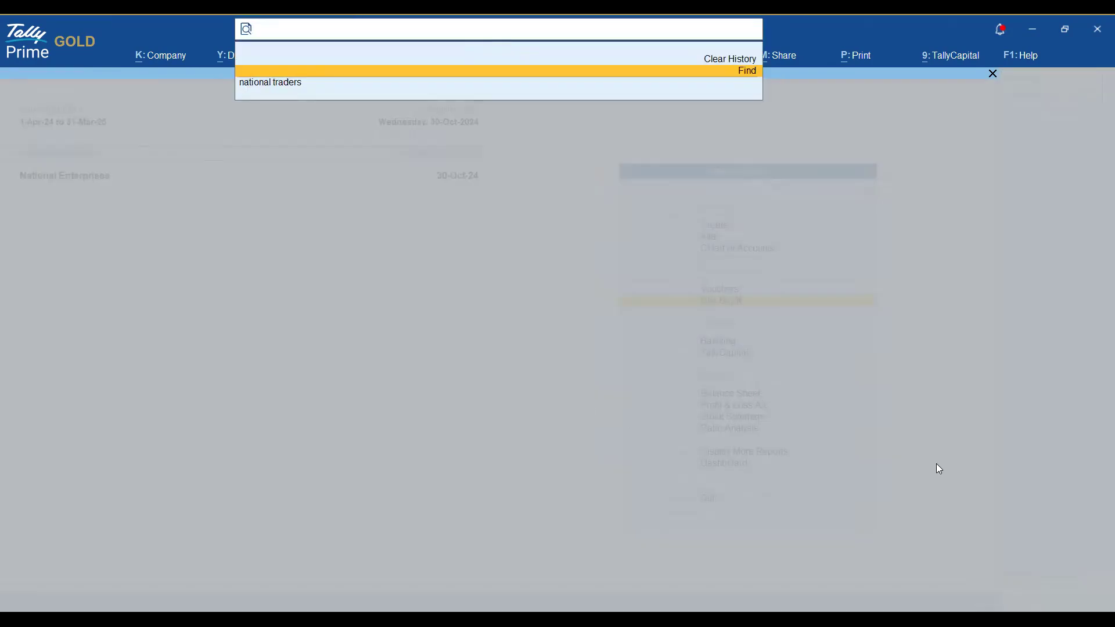
{"action": "type", "text": "13"}
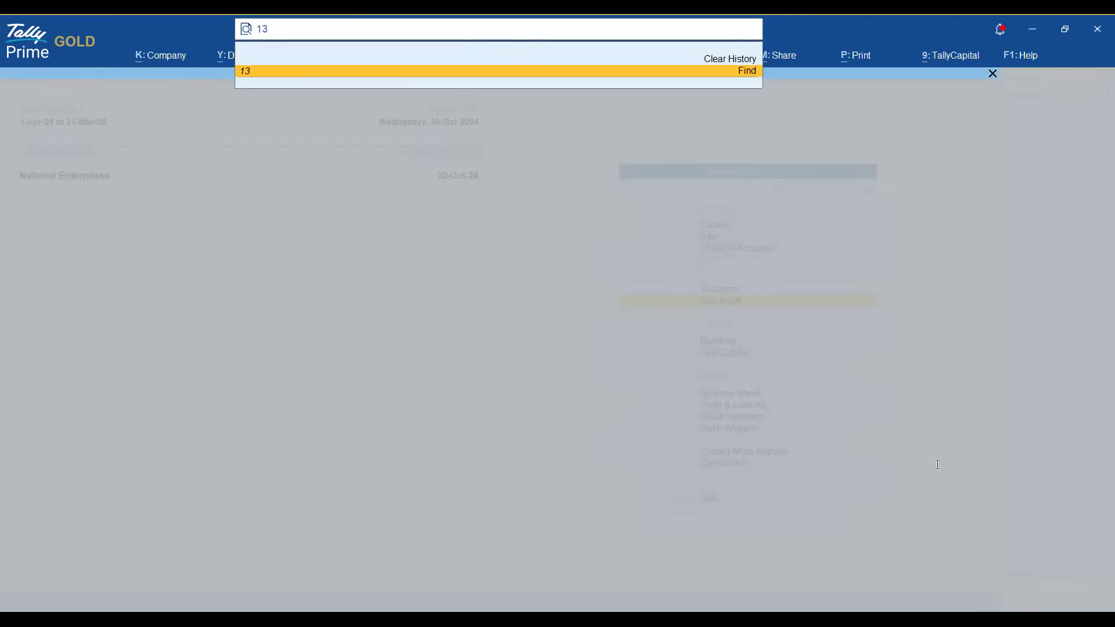
{"action": "key", "text": "BackSpace"}
{"action": "key", "text": "BackSpace"}
{"action": "type", "text": "Ra"}
{"action": "key", "text": "BackSpace"}
{"action": "key", "text": "BackSpace"}
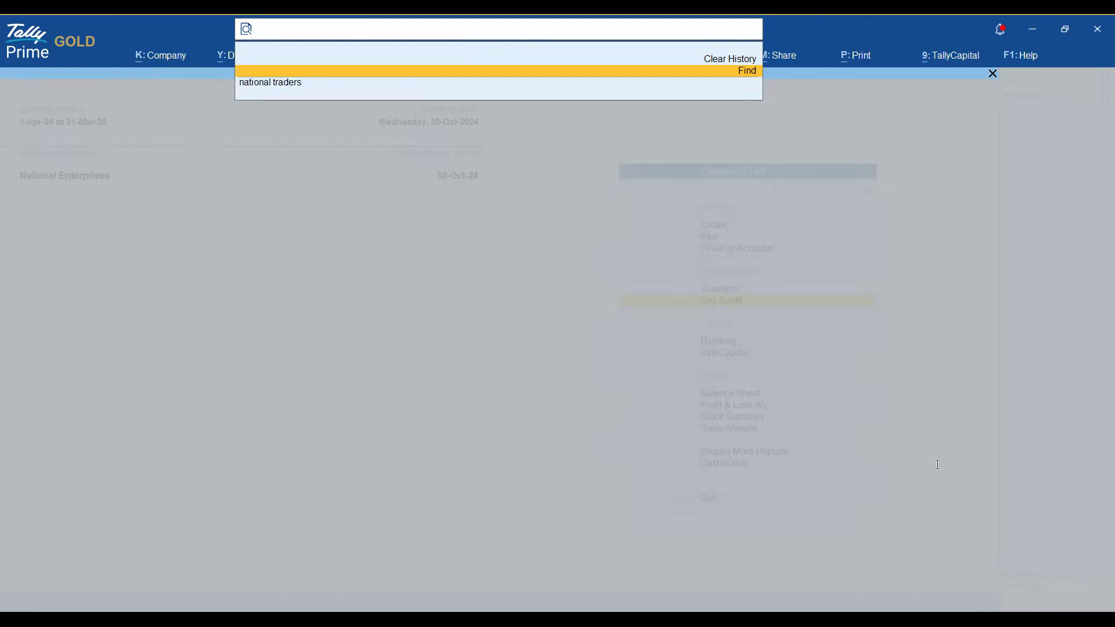
{"action": "type", "text": "13553"}
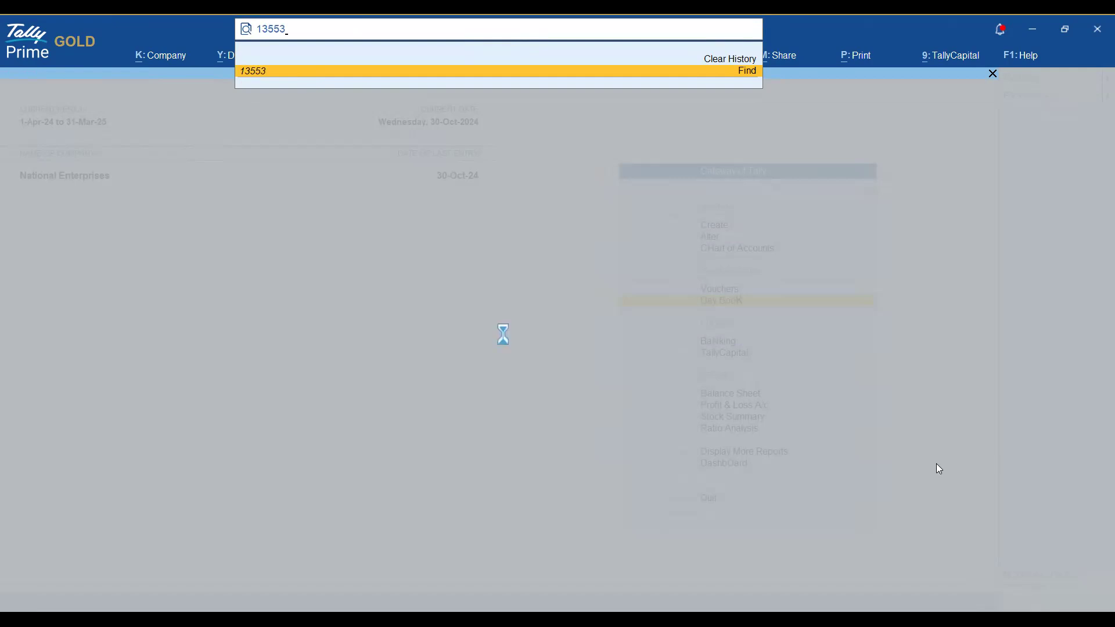
{"action": "key", "text": "Return"}
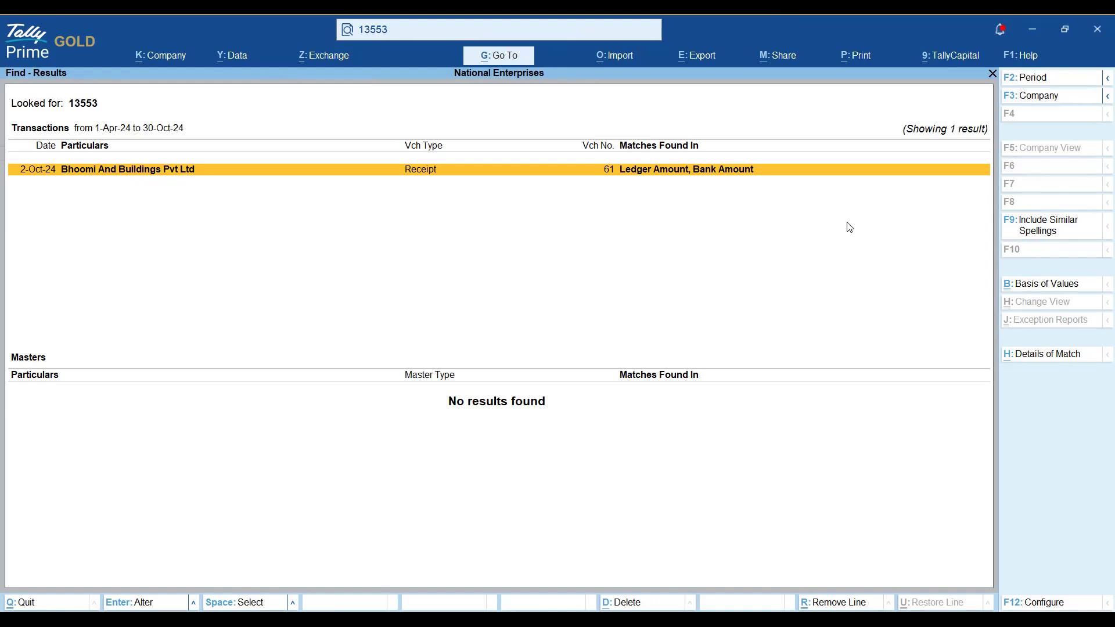
{"action": "key", "text": "Return"}
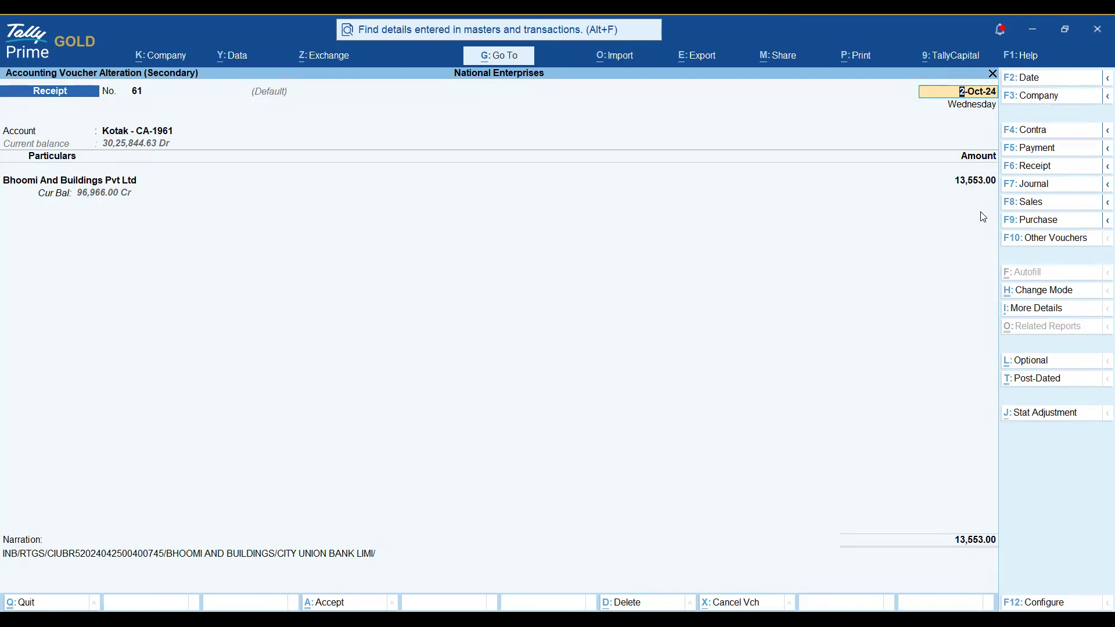
{"action": "key", "text": "BackSpace"}
{"action": "key", "text": "Escape"}
{"action": "key", "text": "y"}
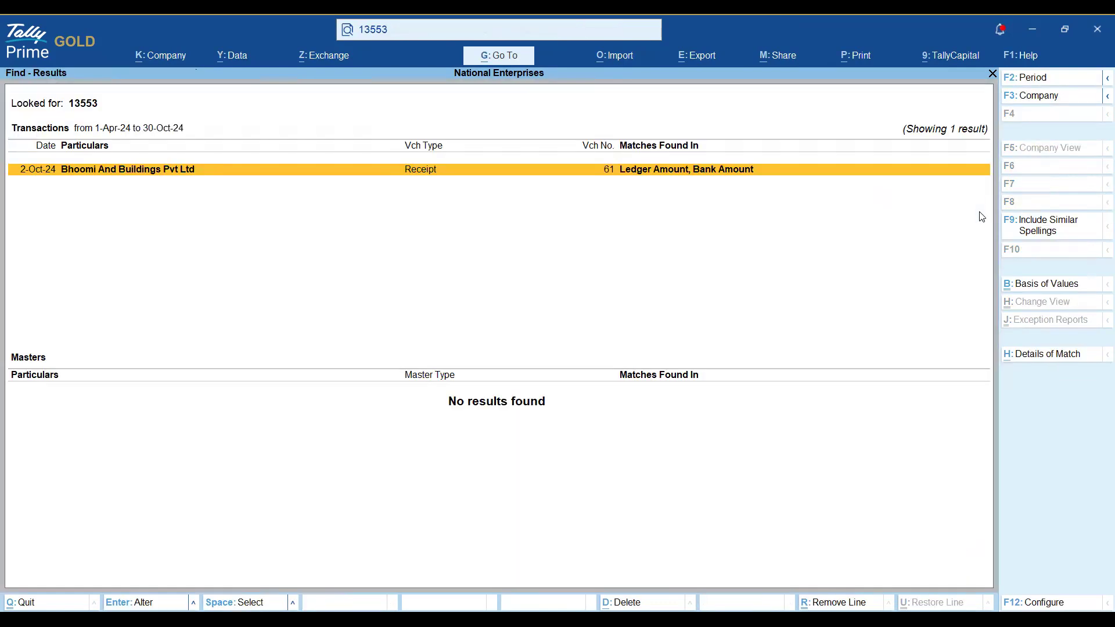
{"action": "key", "text": "Escape"}
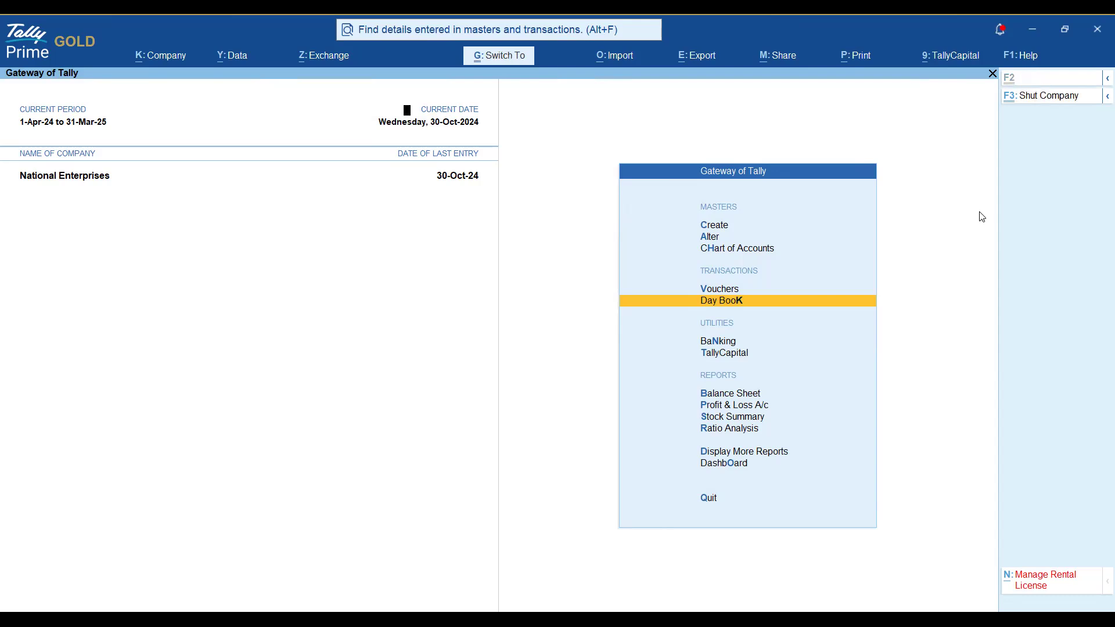
Load Geethas Pvt Ltd from the G:\TallyData\Folder1 company list.
{"action": "key", "text": "ctrl+F3"}
{"action": "key", "text": "Escape"}
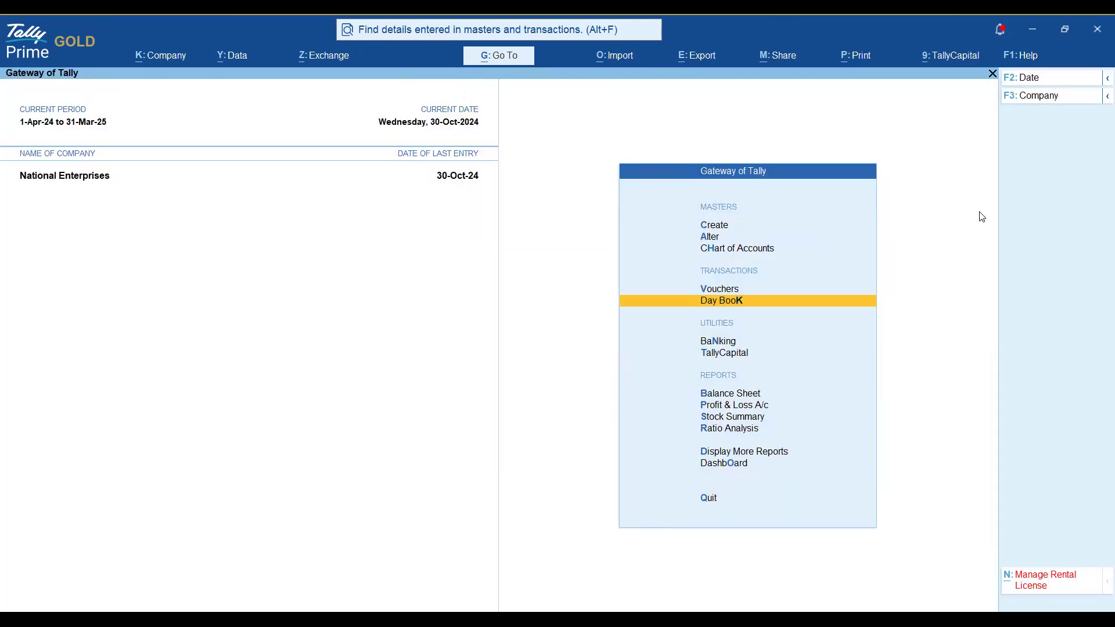
{"action": "key", "text": "alt+k"}
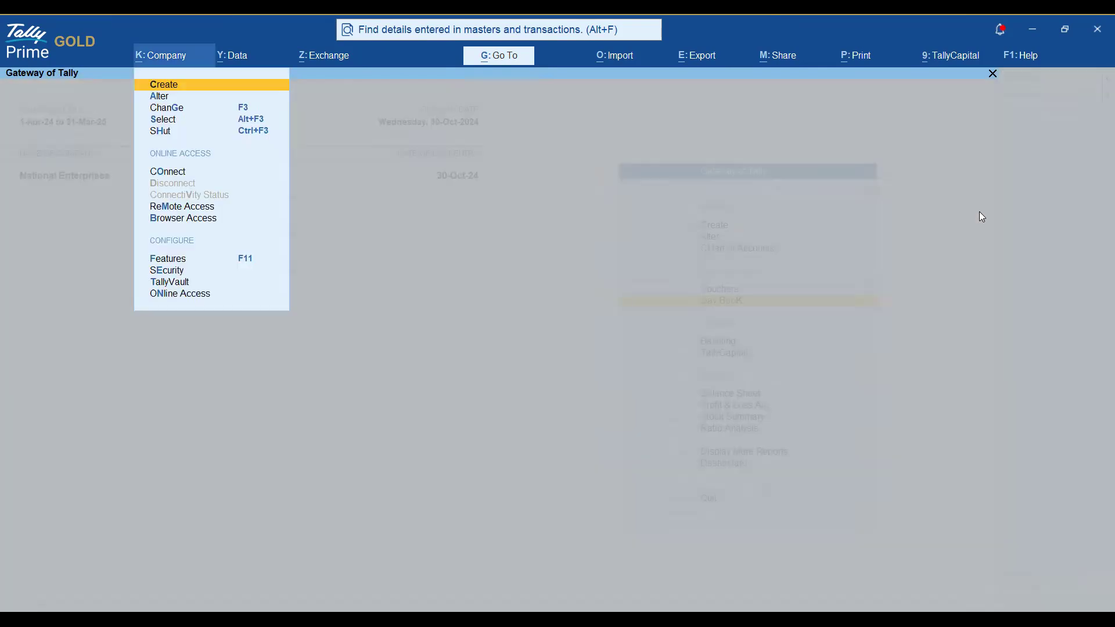
{"action": "key", "text": "Down"}
{"action": "key", "text": "Down"}
{"action": "key", "text": "Down"}
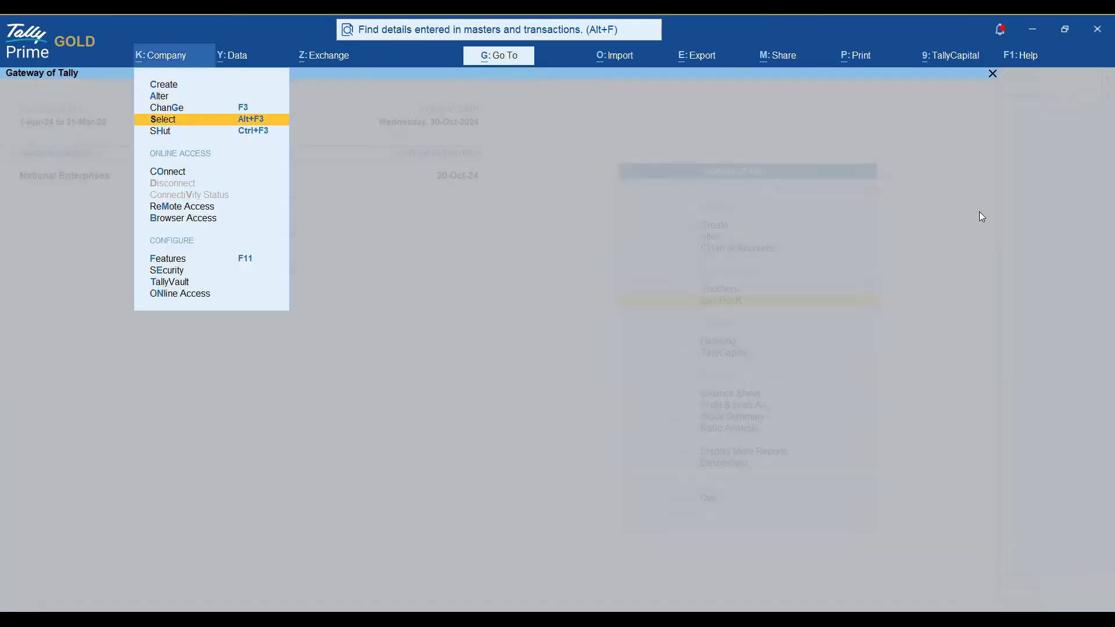
{"action": "key", "text": "Return"}
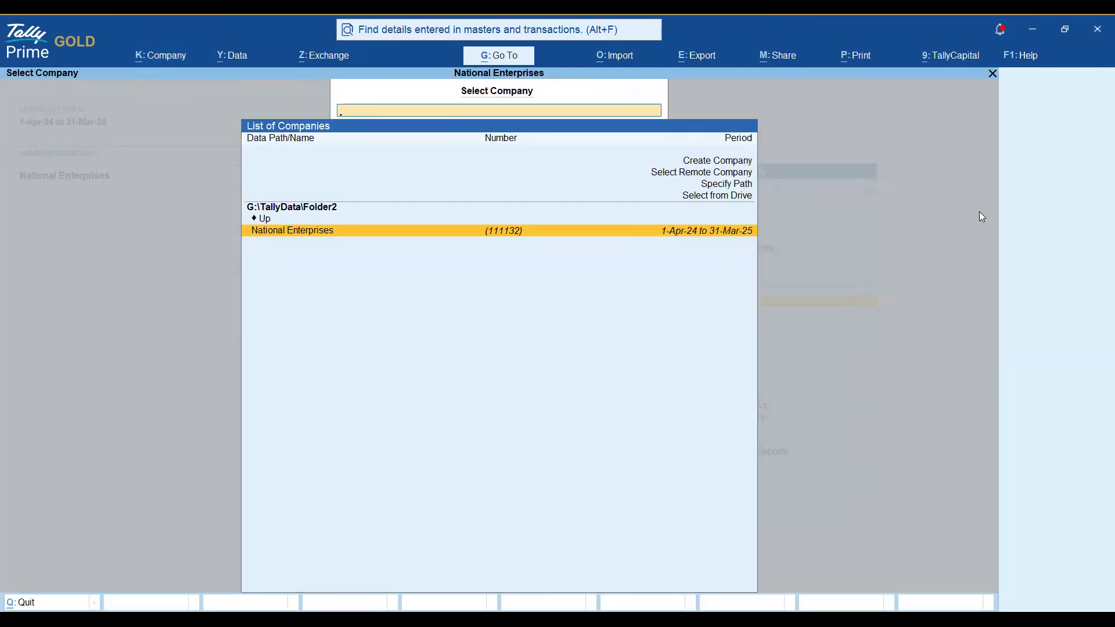
{"action": "key", "text": "Up"}
{"action": "key", "text": "Return"}
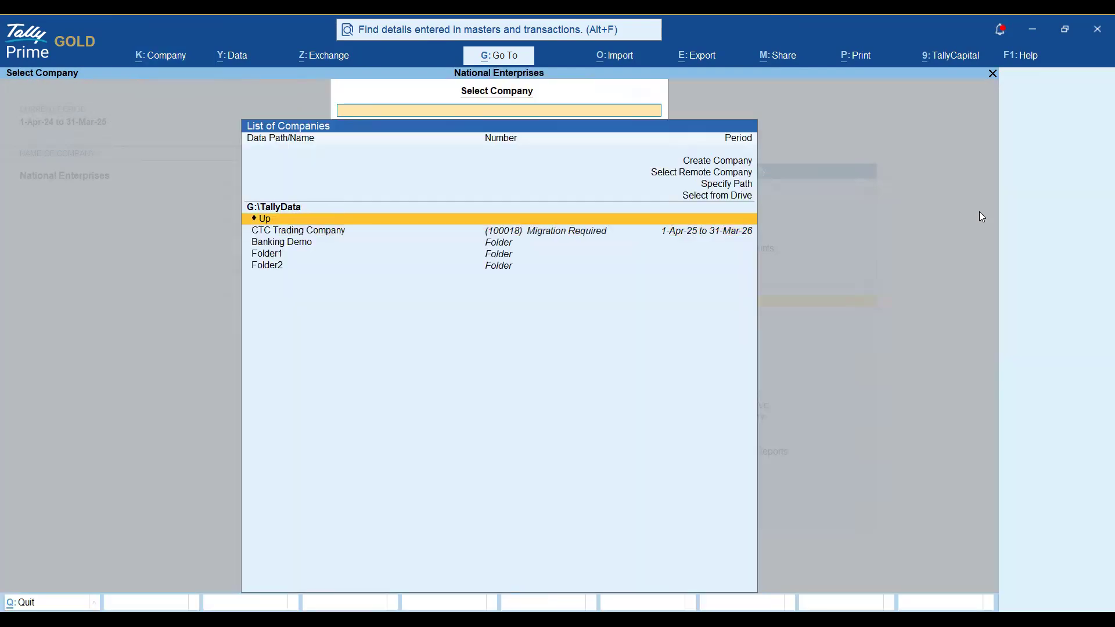
{"action": "key", "text": "Down"}
{"action": "key", "text": "Down"}
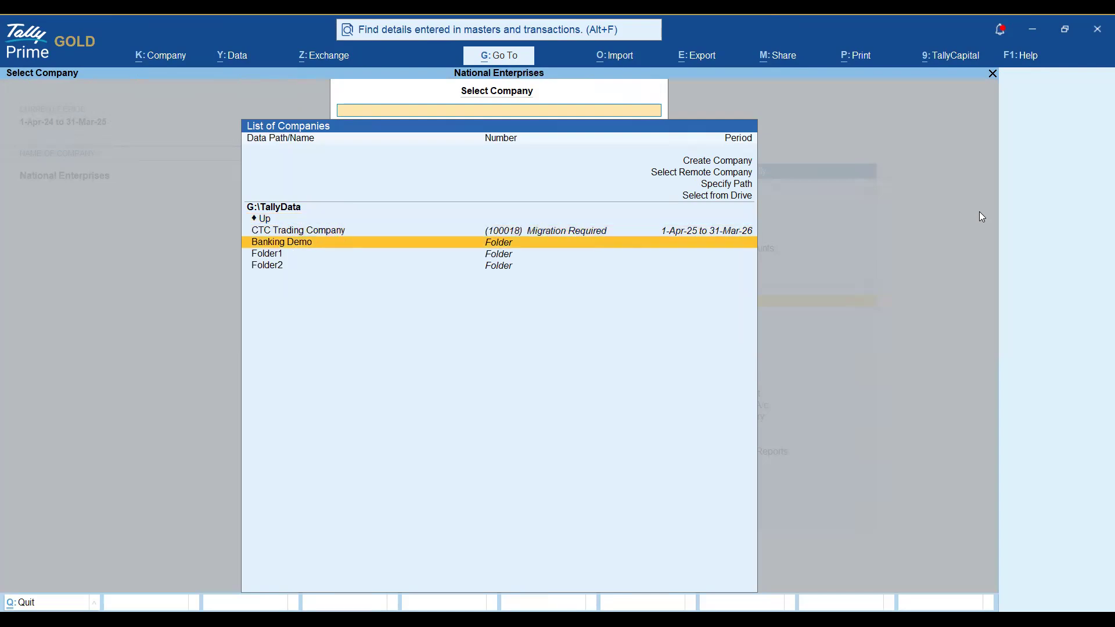
{"action": "key", "text": "Down"}
{"action": "key", "text": "Up"}
{"action": "key", "text": "Up"}
{"action": "key", "text": "Down"}
{"action": "key", "text": "Down"}
{"action": "key", "text": "Return"}
{"action": "key", "text": "Down"}
{"action": "key", "text": "Down"}
{"action": "key", "text": "Down"}
{"action": "key", "text": "Up"}
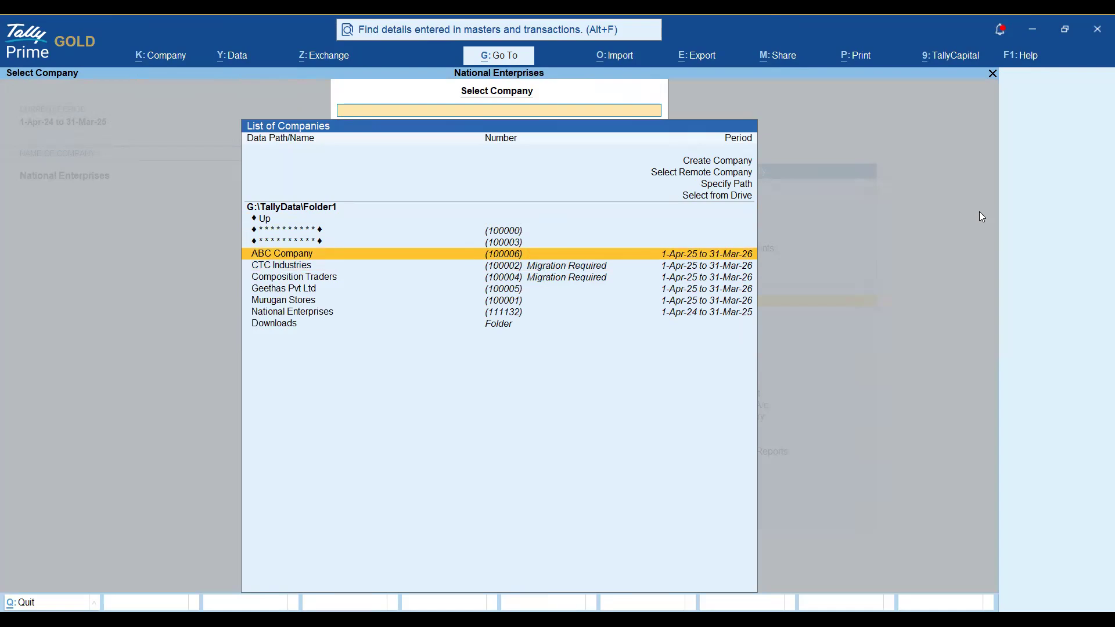
{"action": "key", "text": "Down"}
{"action": "key", "text": "Down"}
{"action": "key", "text": "Down"}
{"action": "key", "text": "Down"}
{"action": "key", "text": "Down"}
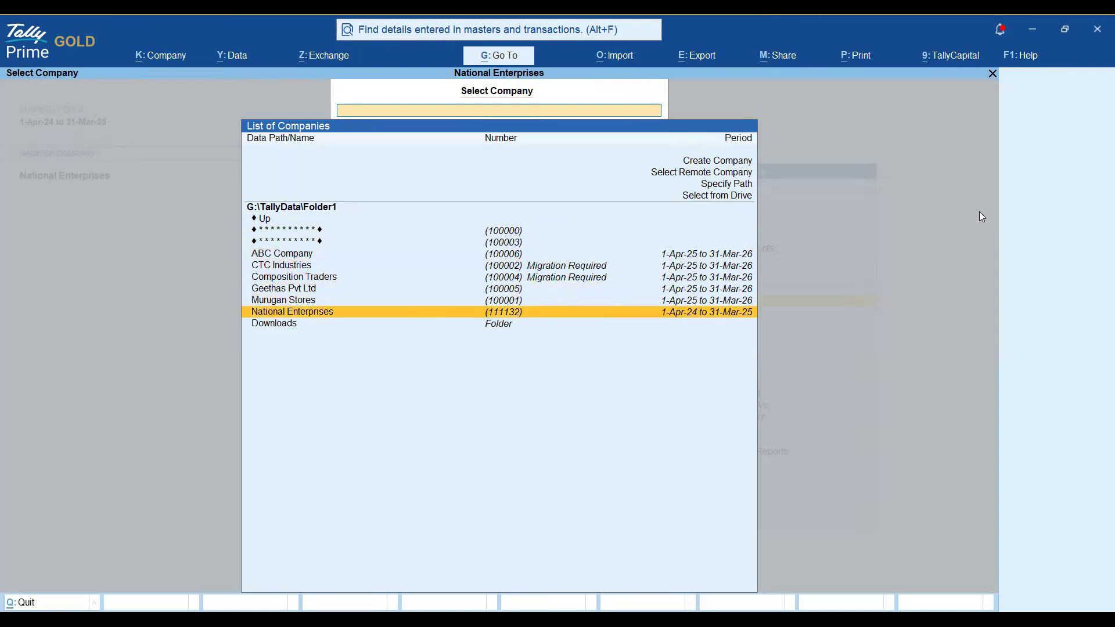
{"action": "key", "text": "Up"}
{"action": "key", "text": "Up"}
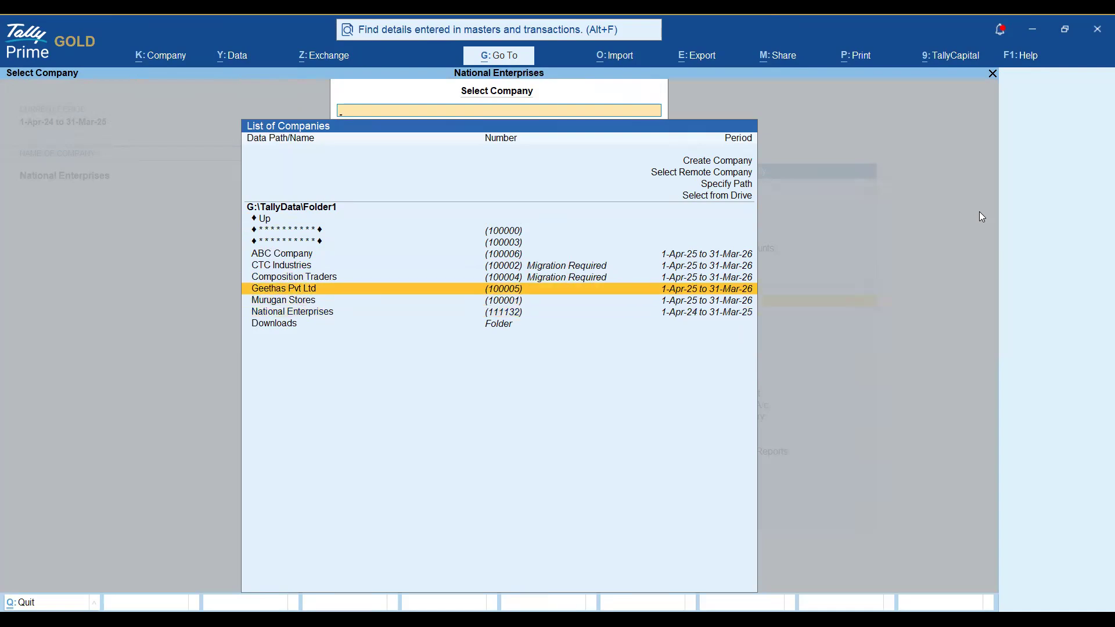
{"action": "key", "text": "Return"}
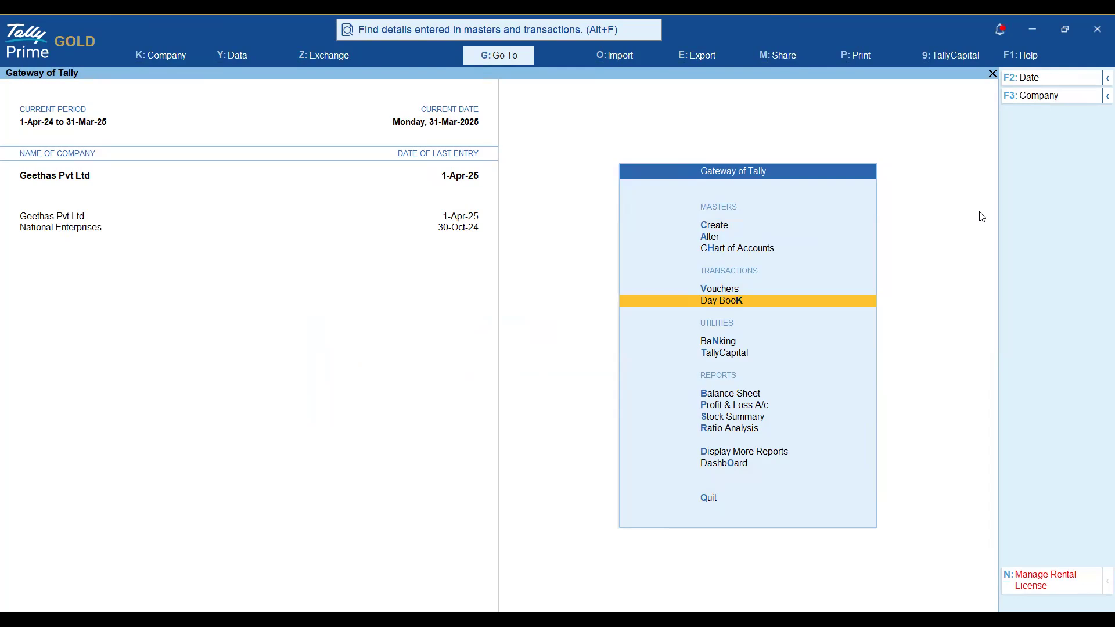
Shut National Enterprises with Ctrl+F3.
{"action": "key", "text": "ctrl+F3"}
{"action": "key", "text": "Down"}
{"action": "key", "text": "Return"}
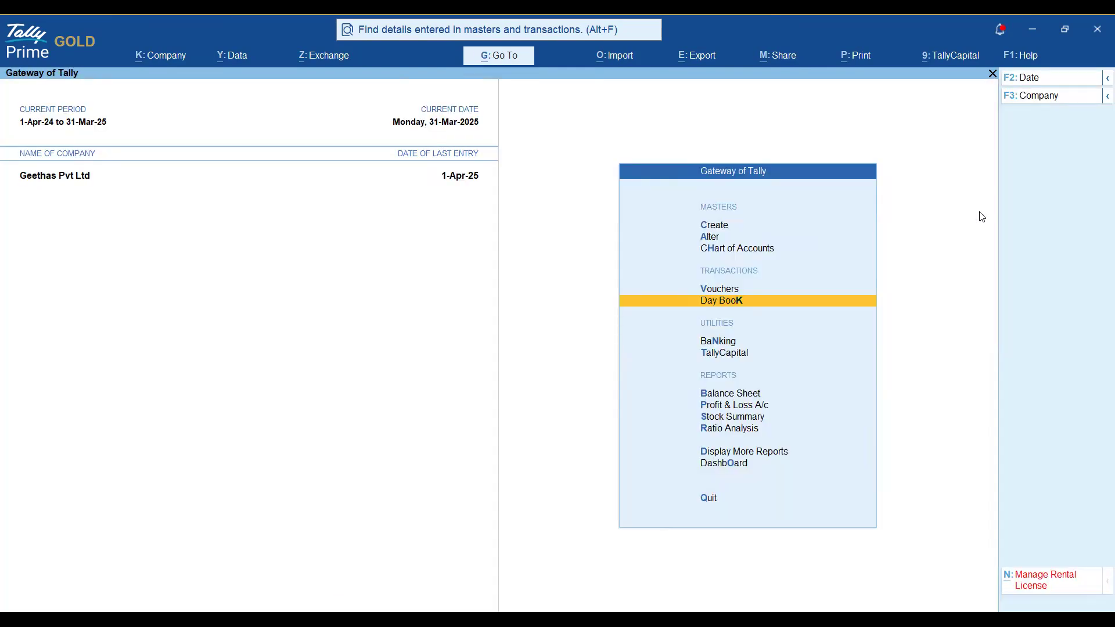
Select and load Murugan Stores from the Folder1 List of Companies.
{"action": "key", "text": "ctrl+F3"}
{"action": "key", "text": "Escape"}
{"action": "key", "text": "alt"}
{"action": "key", "text": "alt+k"}
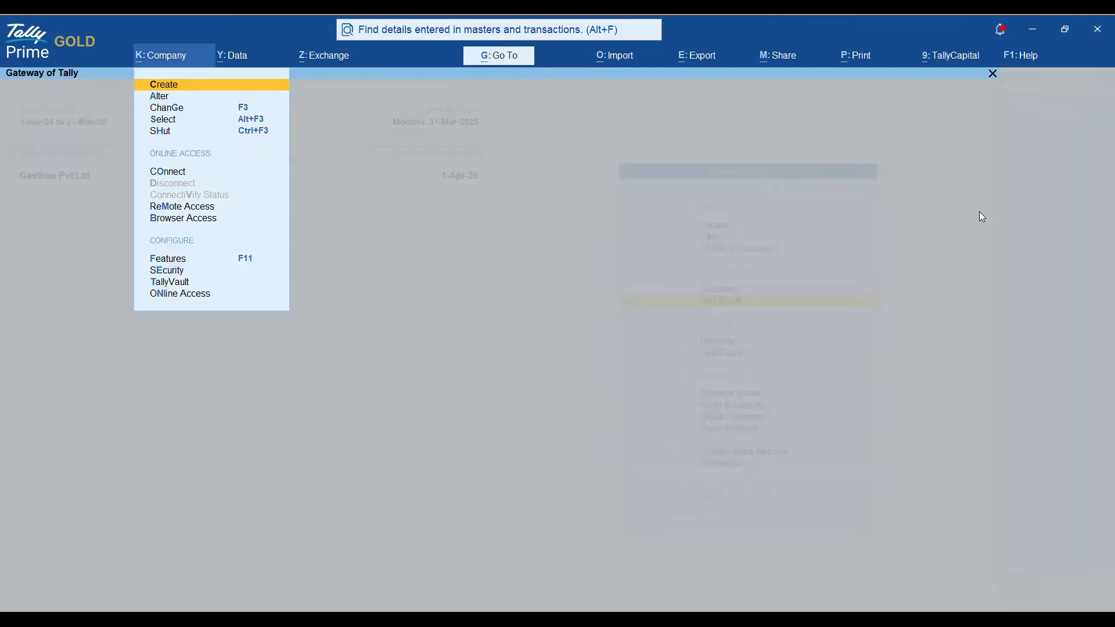
{"action": "key", "text": "Down"}
{"action": "key", "text": "Down"}
{"action": "key", "text": "Down"}
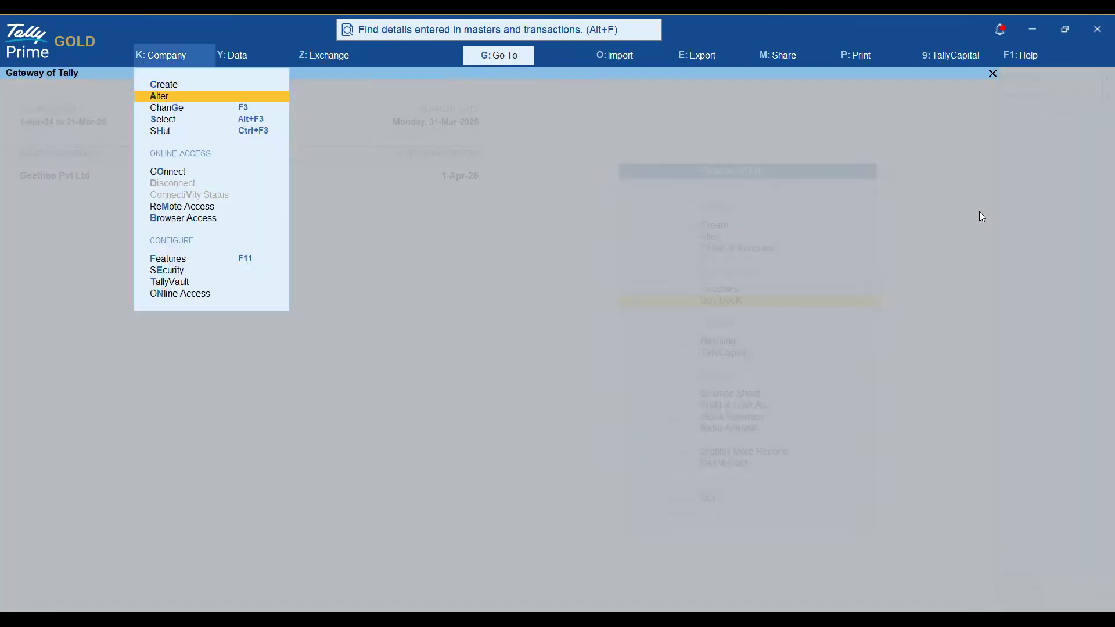
{"action": "key", "text": "Return"}
{"action": "key", "text": "Down"}
{"action": "key", "text": "Down"}
{"action": "key", "text": "Down"}
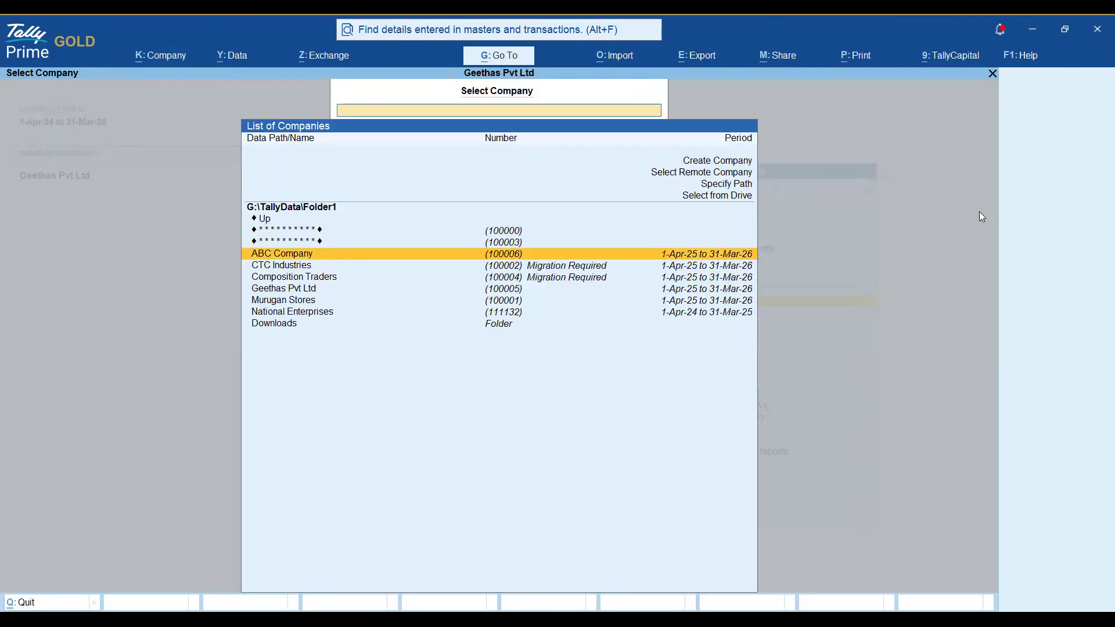
{"action": "key", "text": "Down"}
{"action": "key", "text": "Down"}
{"action": "key", "text": "Down"}
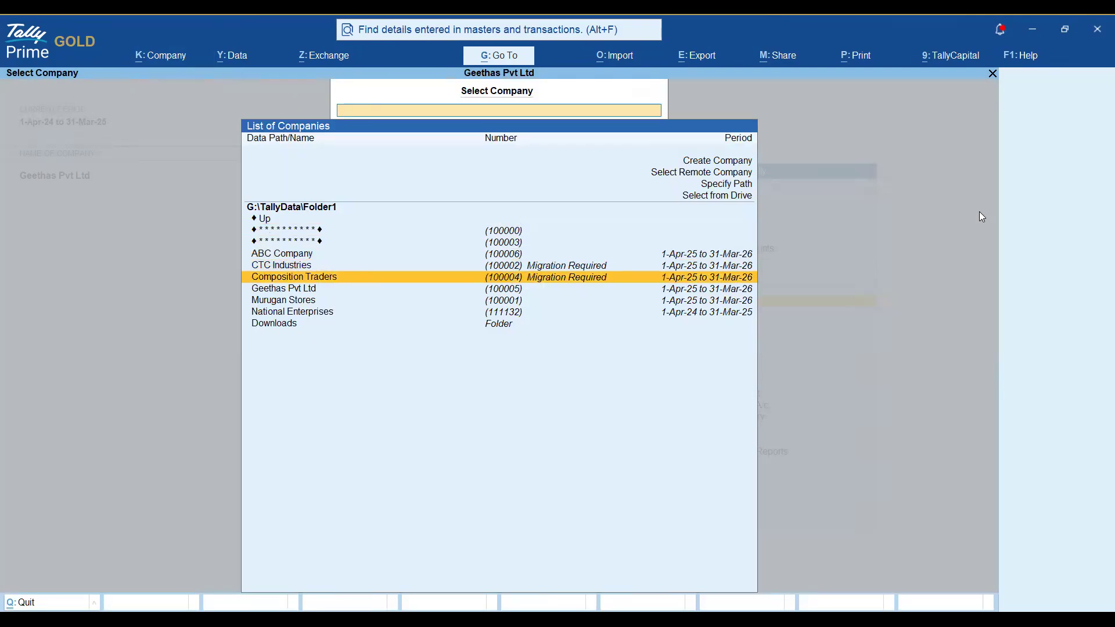
{"action": "key", "text": "Return"}
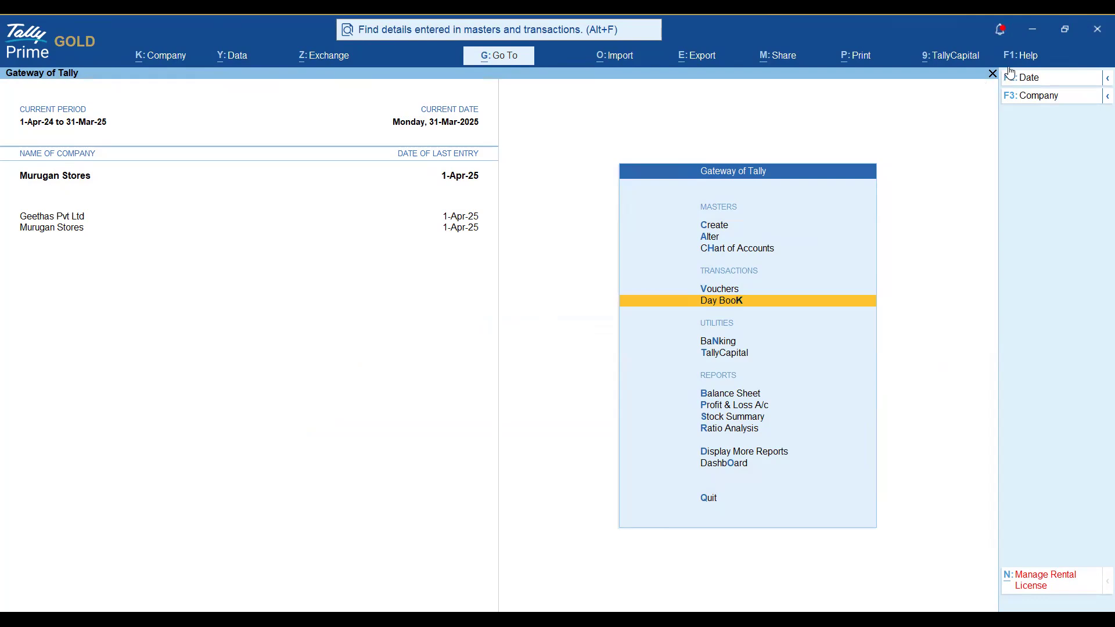
{"action": "left_click", "coordinate": [1029, 58]}
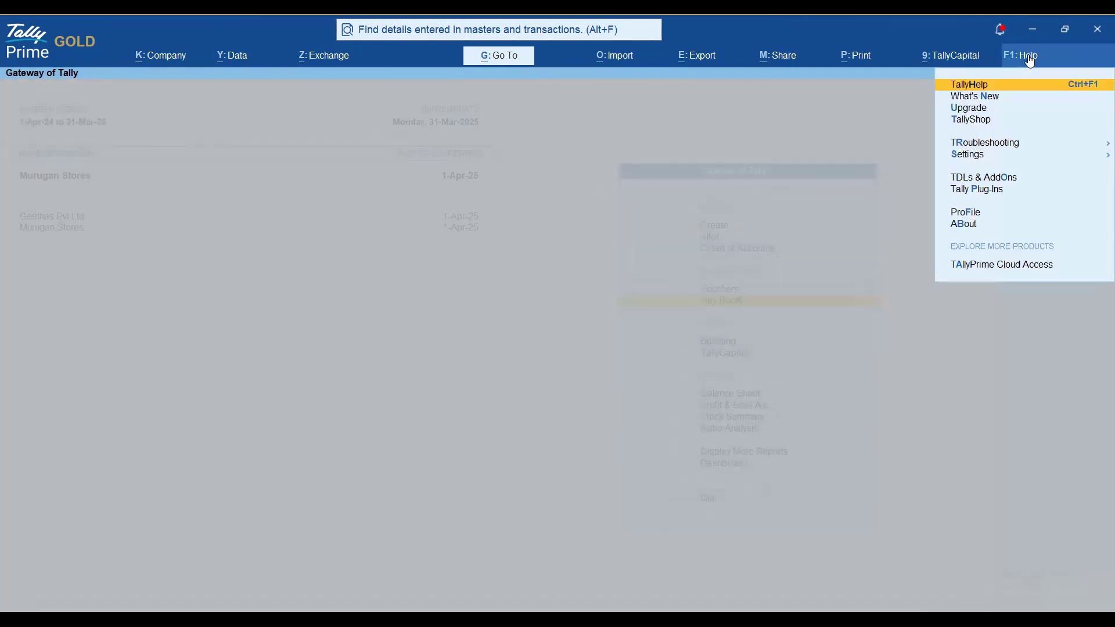
{"action": "key", "text": "Down"}
{"action": "key", "text": "Down"}
{"action": "key", "text": "Down"}
{"action": "key", "text": "Down"}
{"action": "key", "text": "Down"}
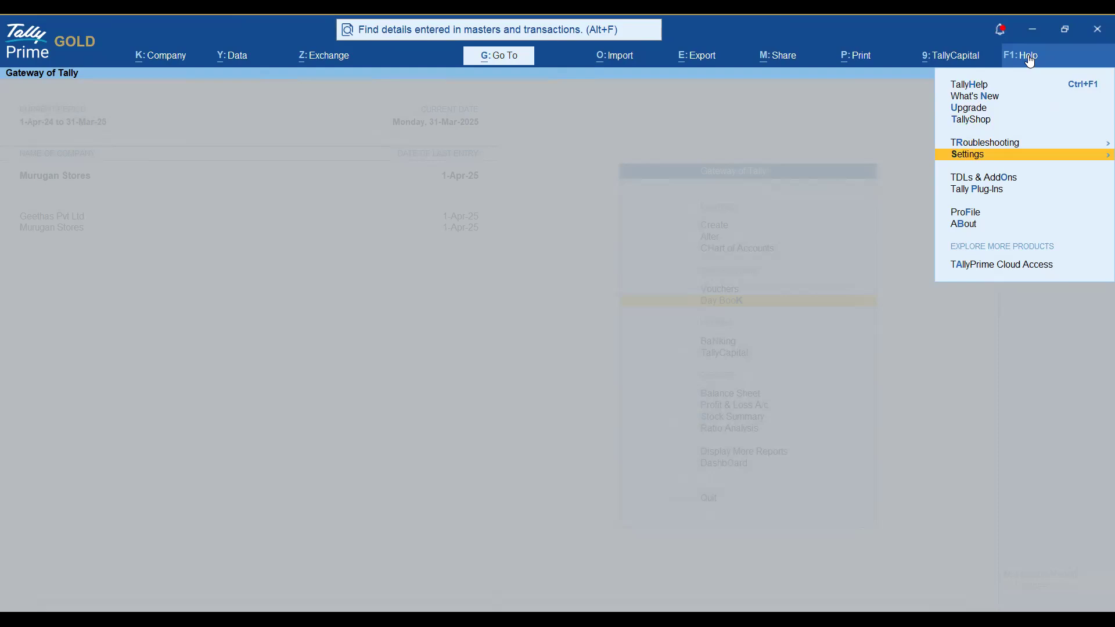
{"action": "key", "text": "Return"}
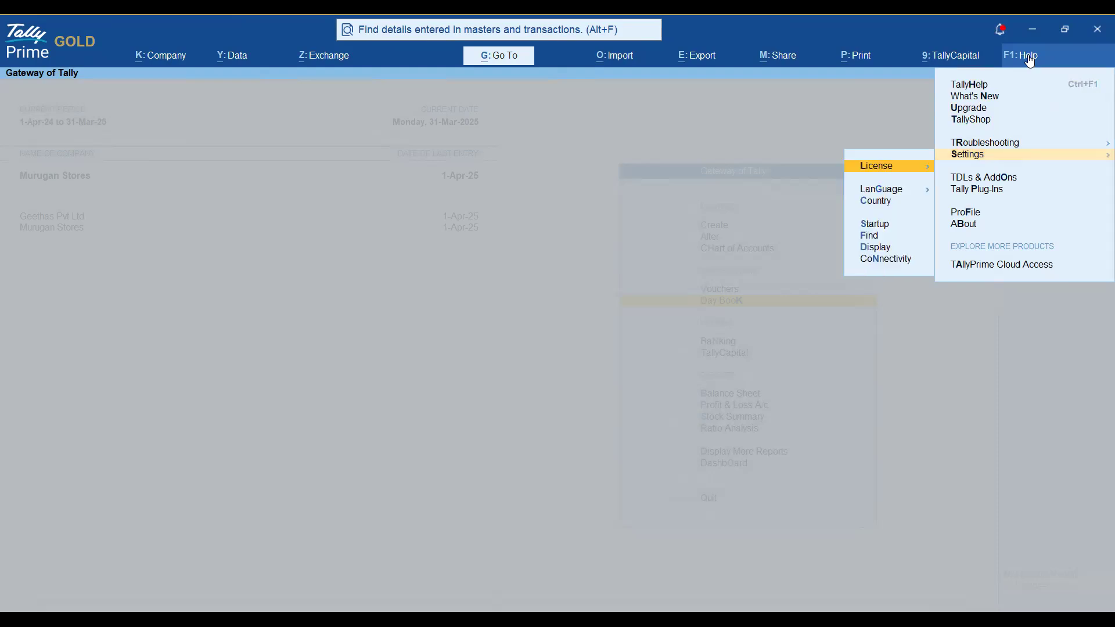
{"action": "key", "text": "Down"}
{"action": "key", "text": "Down"}
{"action": "key", "text": "Down"}
{"action": "key", "text": "Down"}
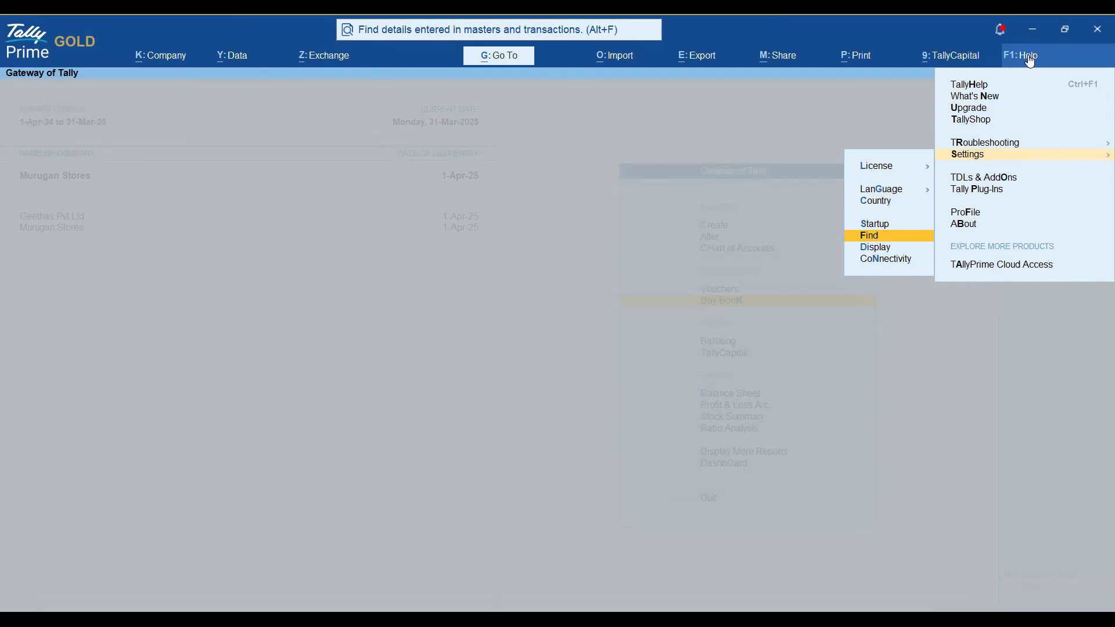
{"action": "key", "text": "Return"}
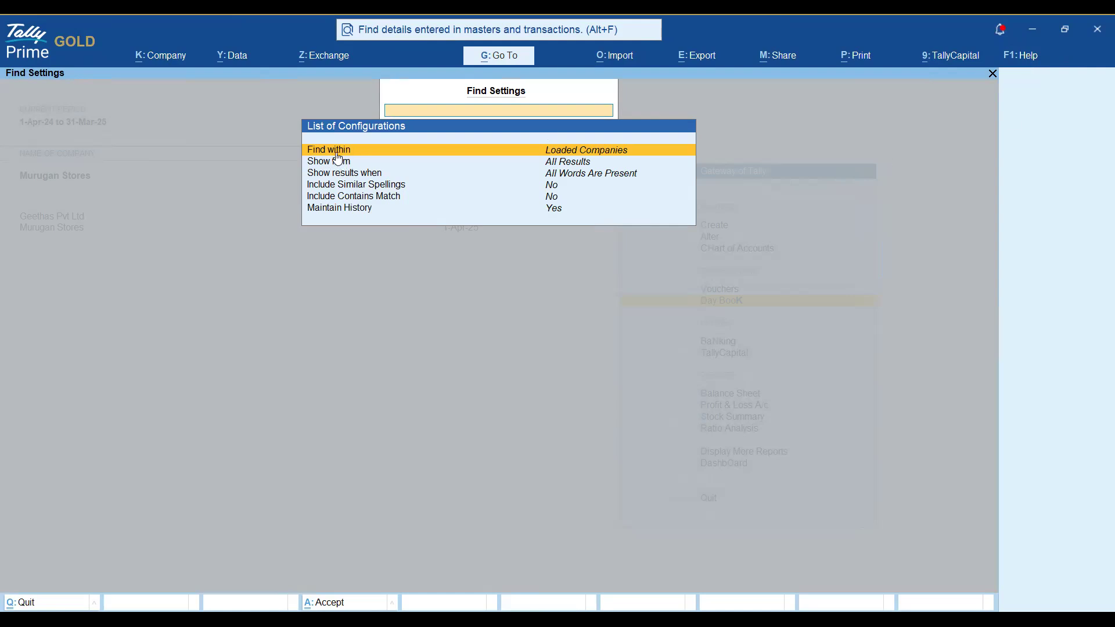
{"action": "left_click", "coordinate": [678, 155]}
{"action": "key", "text": "Return"}
{"action": "key", "text": "Escape"}
{"action": "key", "text": "Escape"}
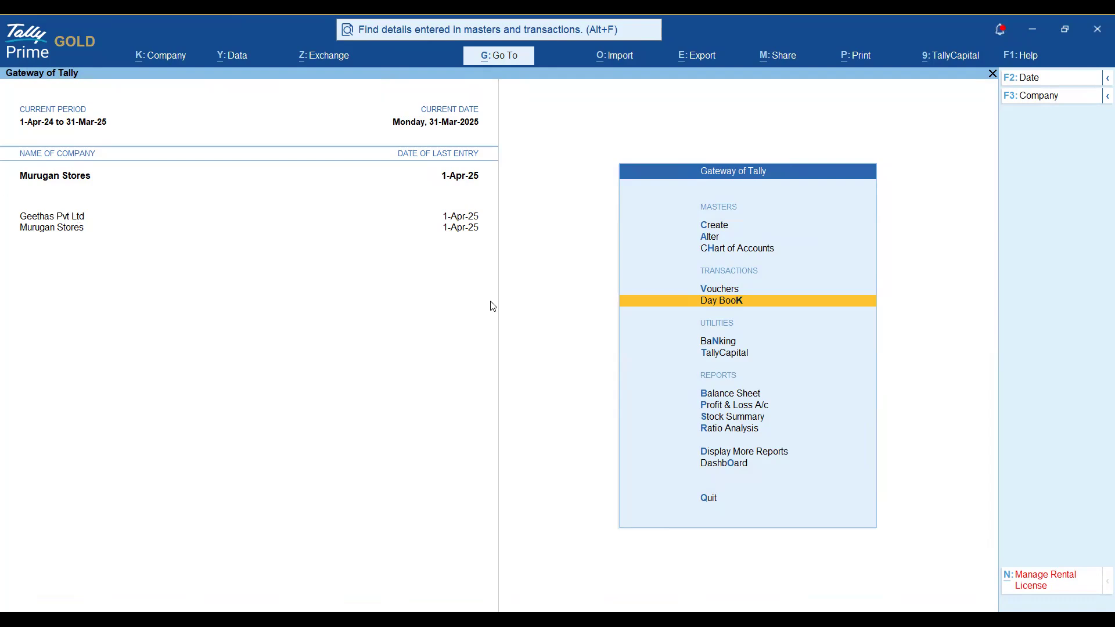
Start a Payment voucher in Murugan Stores with Cash as the paying account.
{"action": "key", "text": "Up"}
{"action": "key", "text": "Return"}
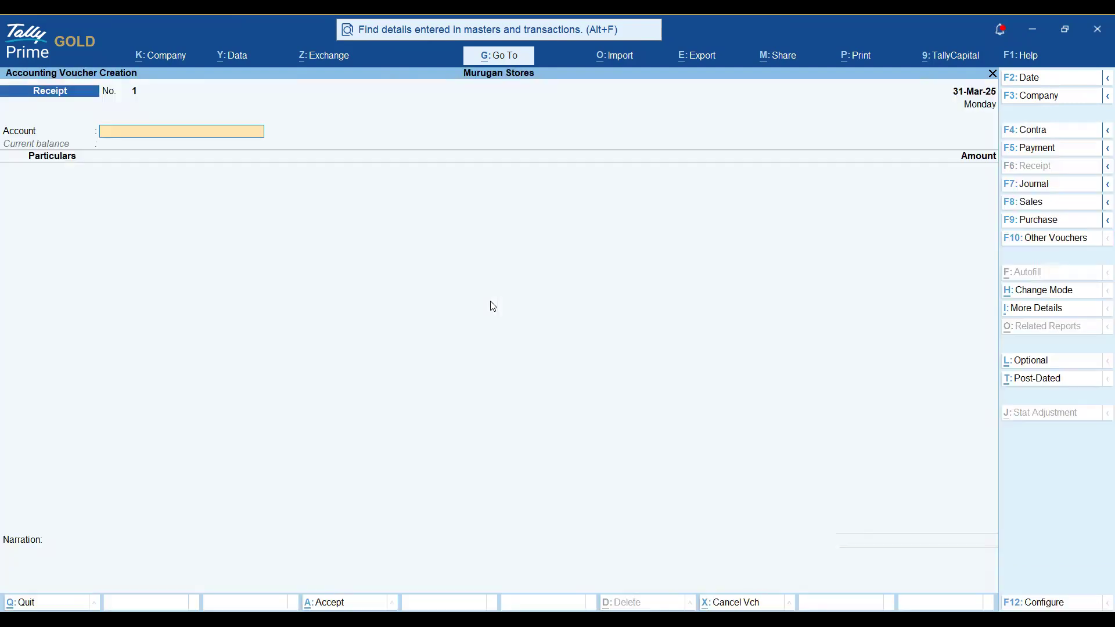
{"action": "key", "text": "F5"}
{"action": "key", "text": "Return"}
{"action": "type", "text": "Sa"}
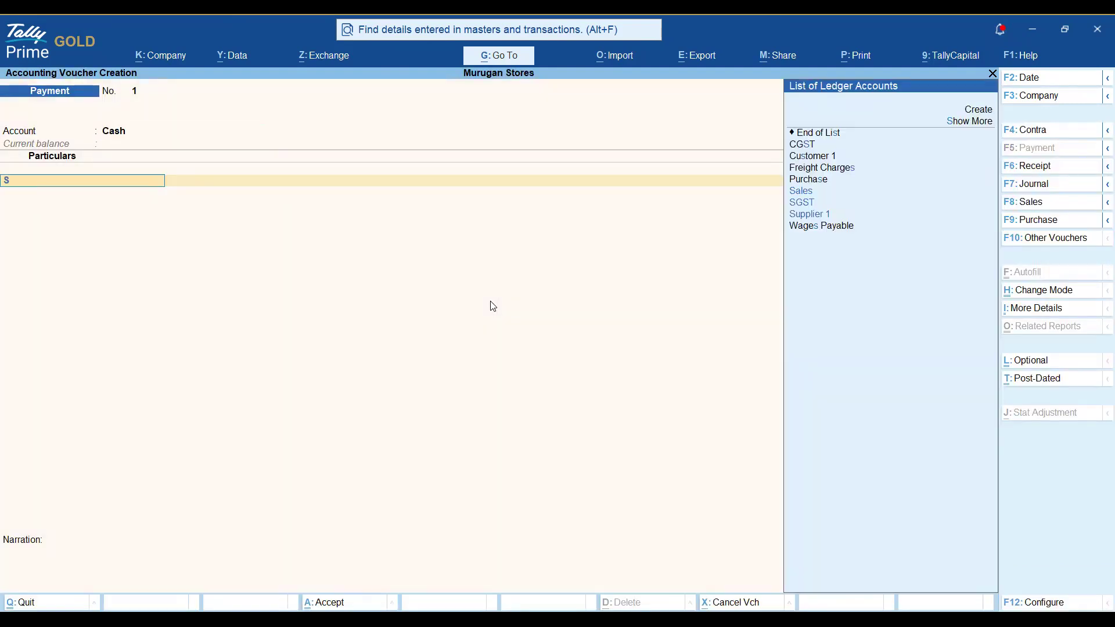
{"action": "key", "text": "BackSpace"}
Create a Salaries ledger under Indirect Expenses, GST Not Applicable, and enter 15,000 against it.
{"action": "key", "text": "alt+c"}
{"action": "type", "text": "alarie"}
{"action": "key", "text": "Return"}
{"action": "key", "text": "Return"}
{"action": "type", "text": "I"}
{"action": "key", "text": "Down"}
{"action": "key", "text": "Down"}
{"action": "key", "text": "Return"}
{"action": "key", "text": "Return"}
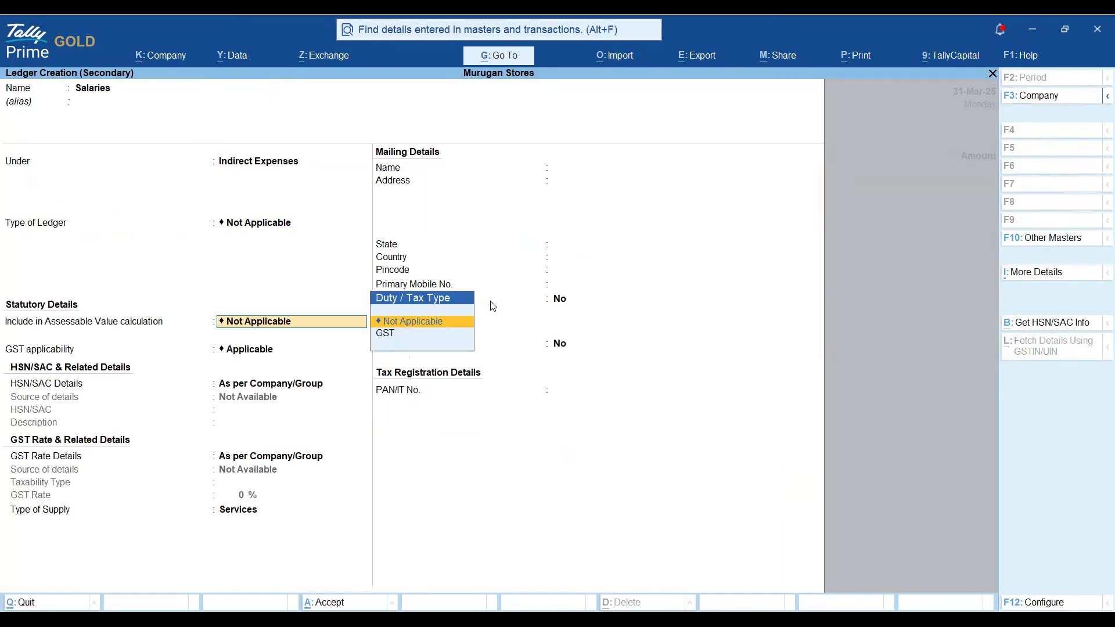
{"action": "key", "text": "Return"}
{"action": "key", "text": "Down"}
{"action": "key", "text": "Return"}
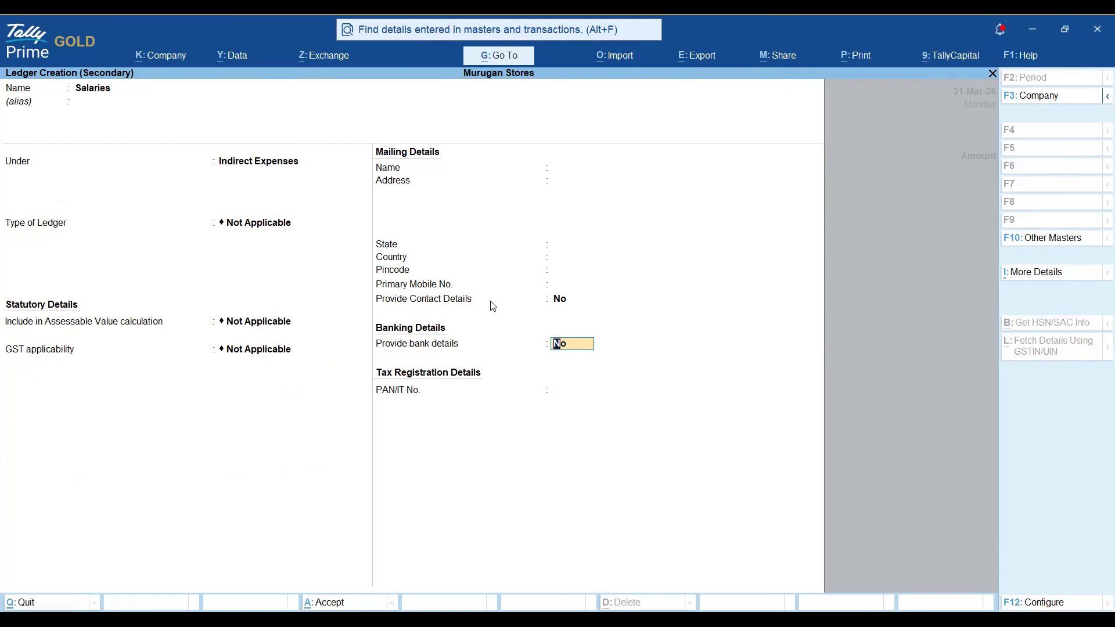
{"action": "key", "text": "ctrl+a"}
{"action": "type", "text": "15,000"}
{"action": "key", "text": "Return"}
{"action": "key", "text": "Return"}
{"action": "key", "text": "Return"}
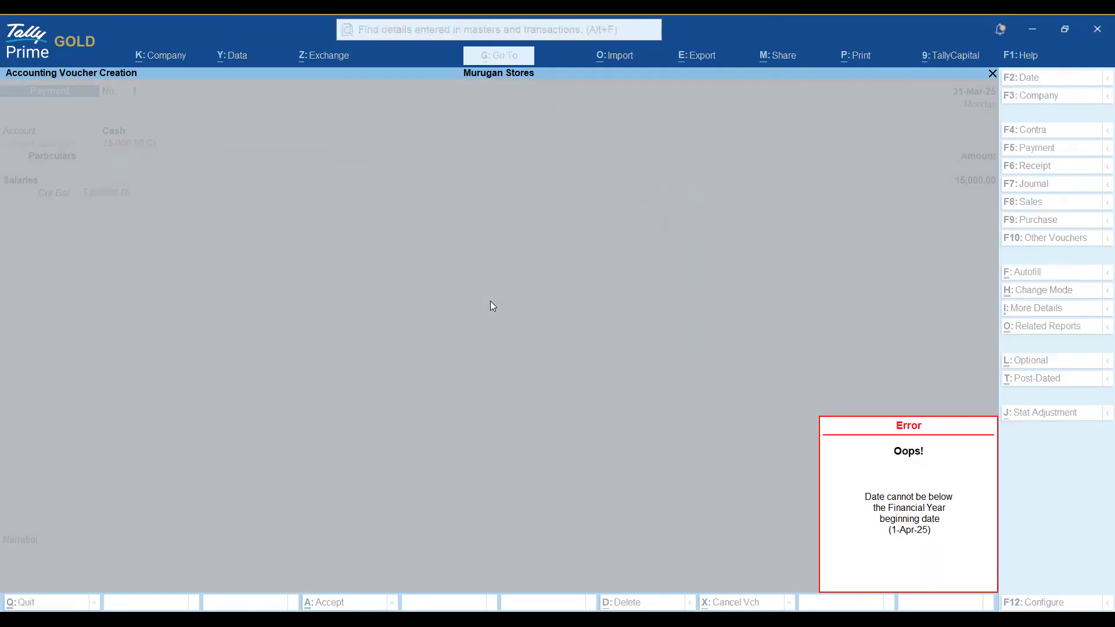
{"action": "key", "text": "Return"}
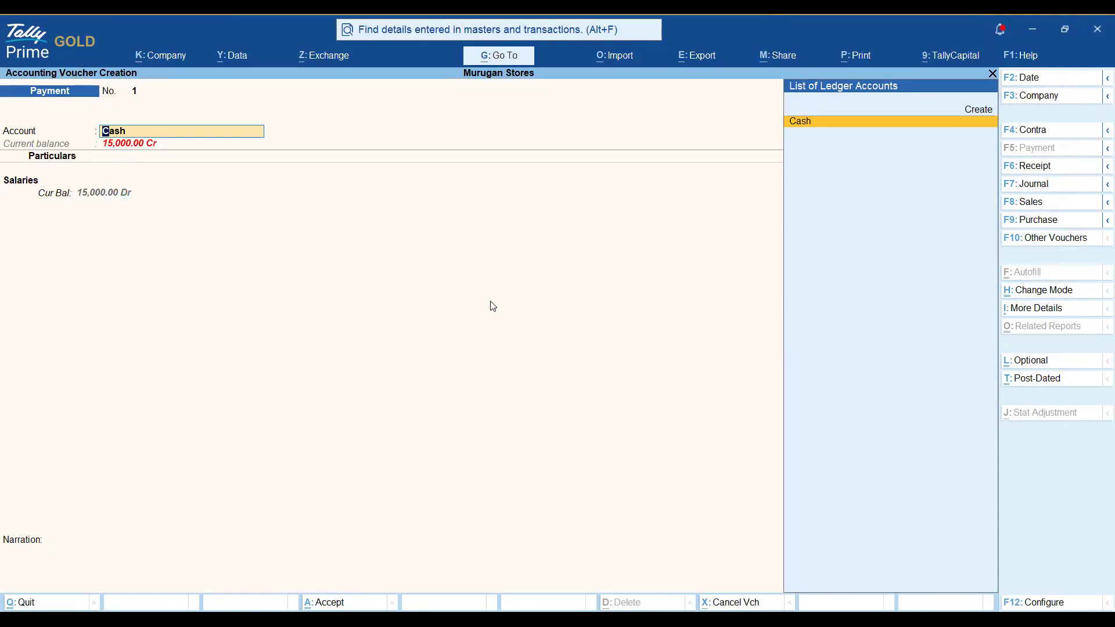
Change the current period to 1-4-2025 through 31-3-2026.
{"action": "key", "text": "ctrl"}
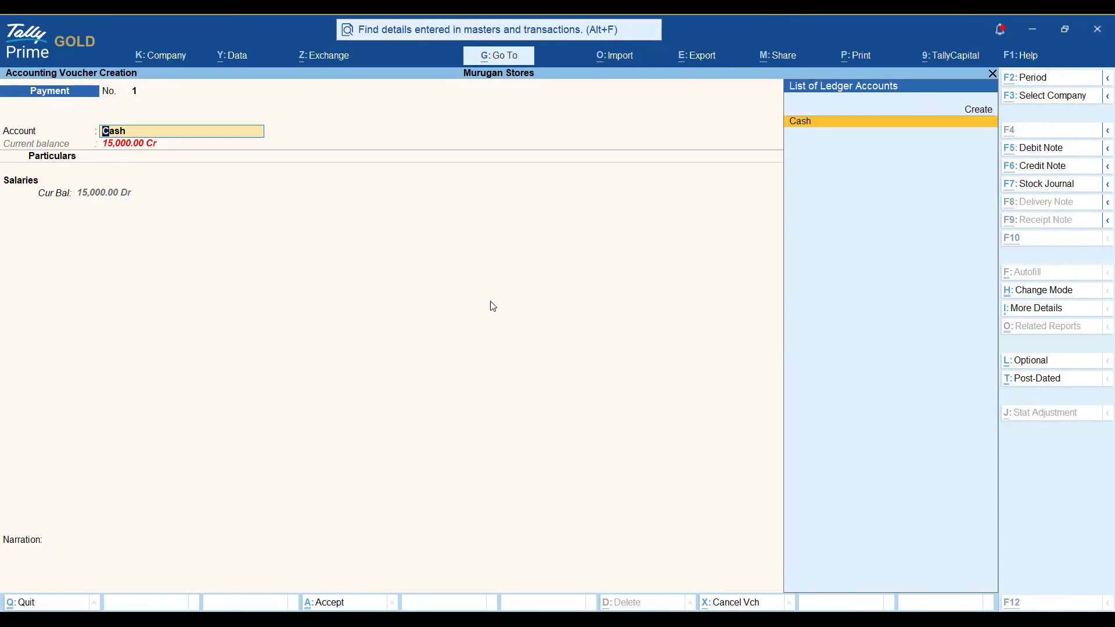
{"action": "key", "text": "ctrl+F2"}
{"action": "type", "text": "1-4-2025"}
{"action": "key", "text": "Return"}
{"action": "type", "text": "31-3-2026"}
{"action": "key", "text": "Return"}
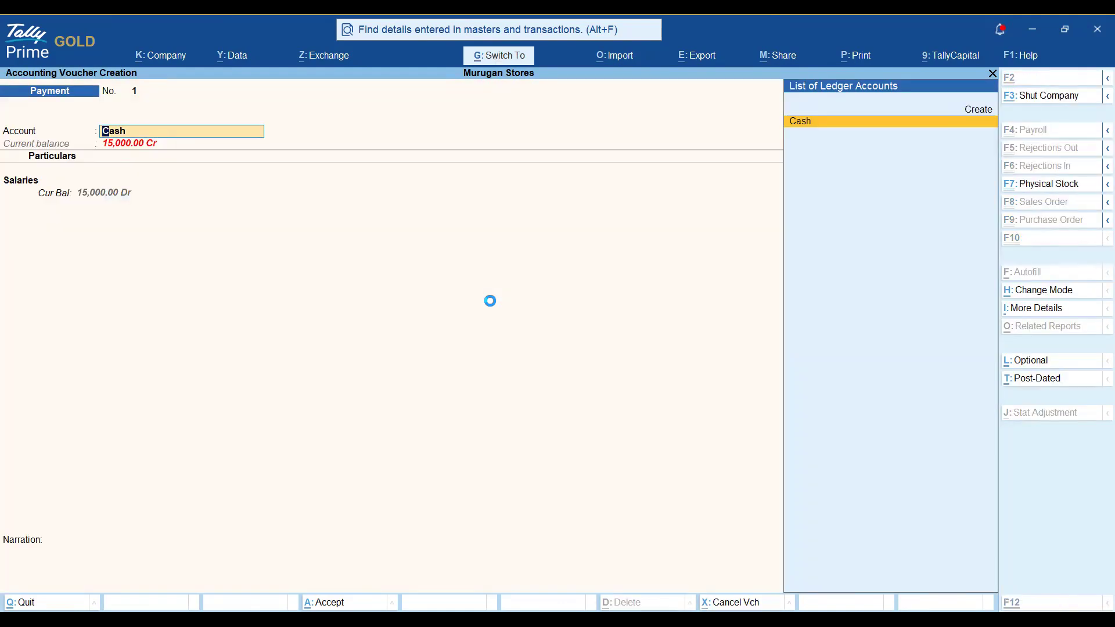
{"action": "key", "text": "Escape"}
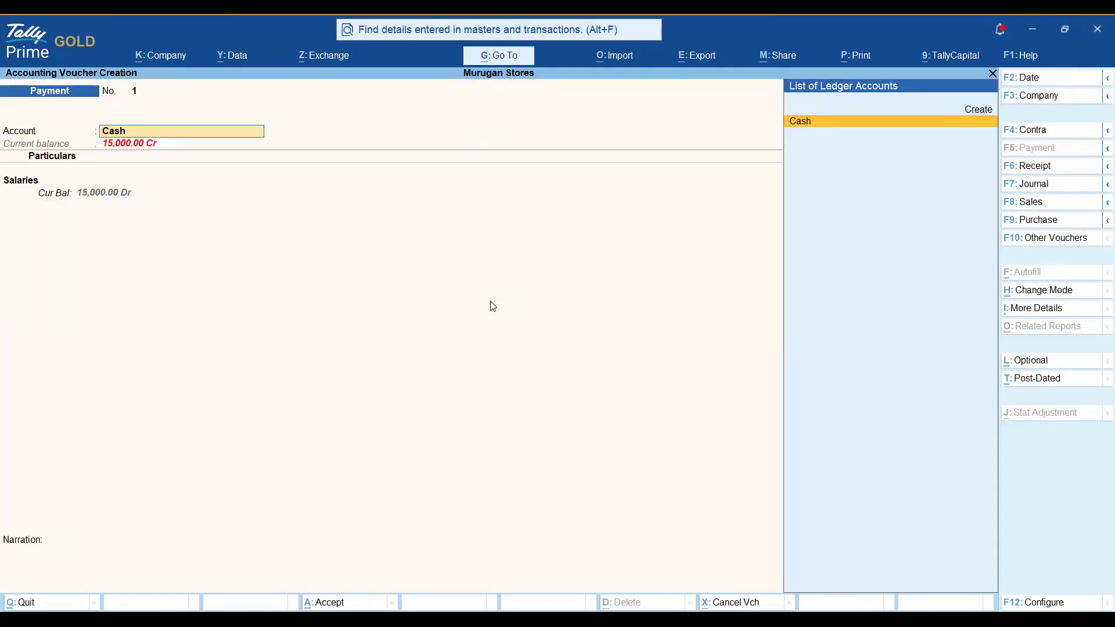
Re-enter Payment No. 1: Cash paying 15000 to Salaries, past the narration.
{"action": "key", "text": "Escape"}
{"action": "key", "text": "Escape"}
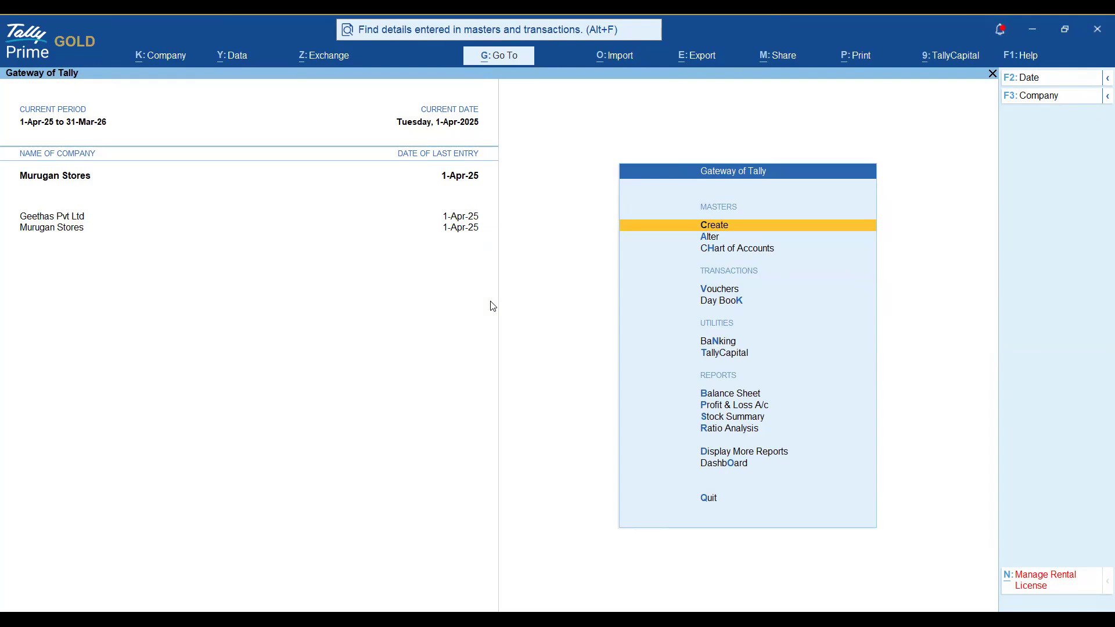
{"action": "key", "text": "v"}
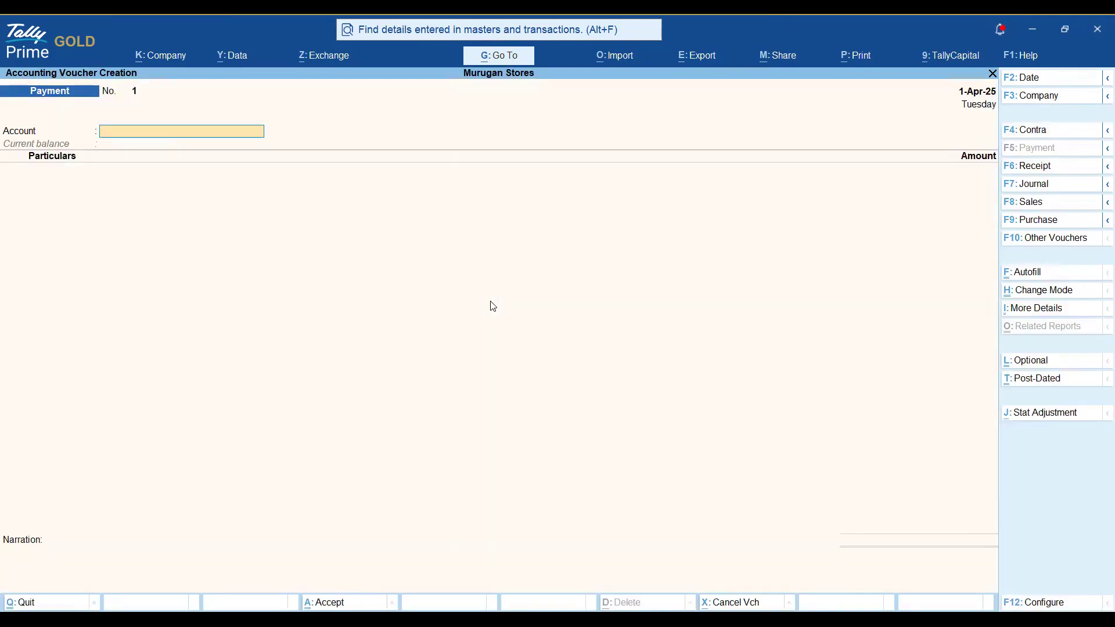
{"action": "key", "text": "Return"}
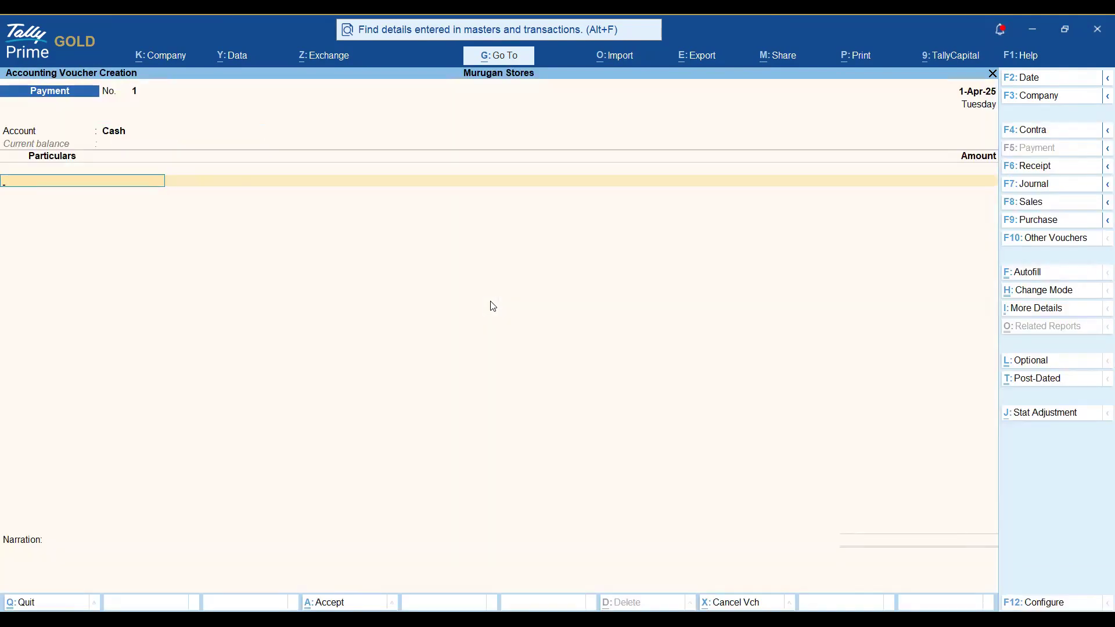
{"action": "type", "text": "As"}
{"action": "key", "text": "BackSpace"}
{"action": "key", "text": "BackSpace"}
{"action": "type", "text": "Sal"}
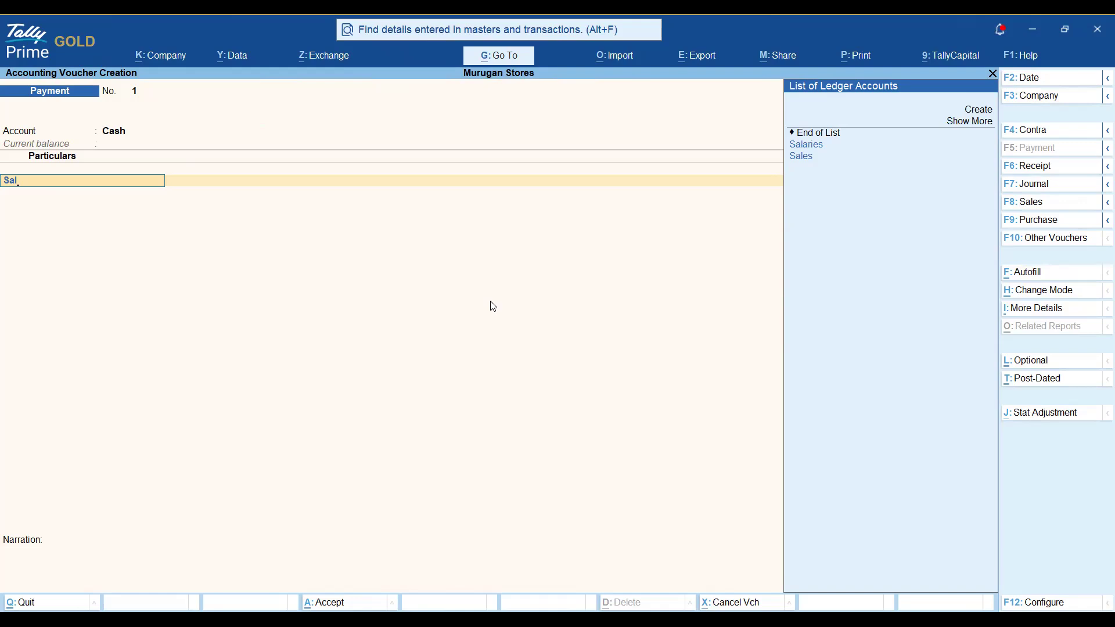
{"action": "key", "text": "Return"}
{"action": "type", "text": "150000.00"}
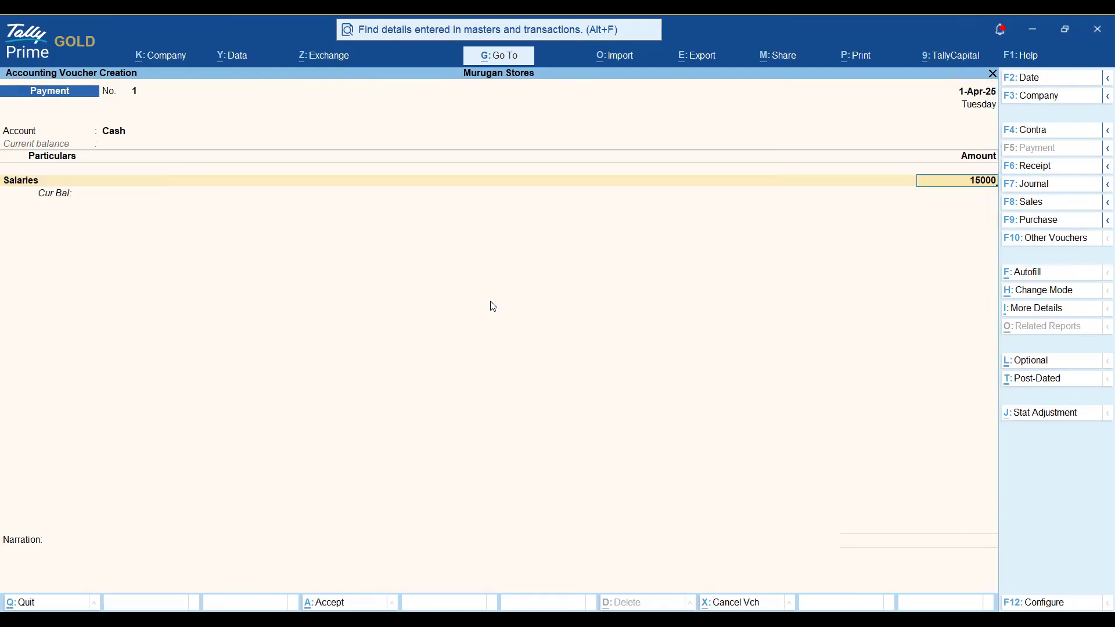
{"action": "key", "text": "Return"}
{"action": "key", "text": "Return"}
{"action": "key", "text": "Return"}
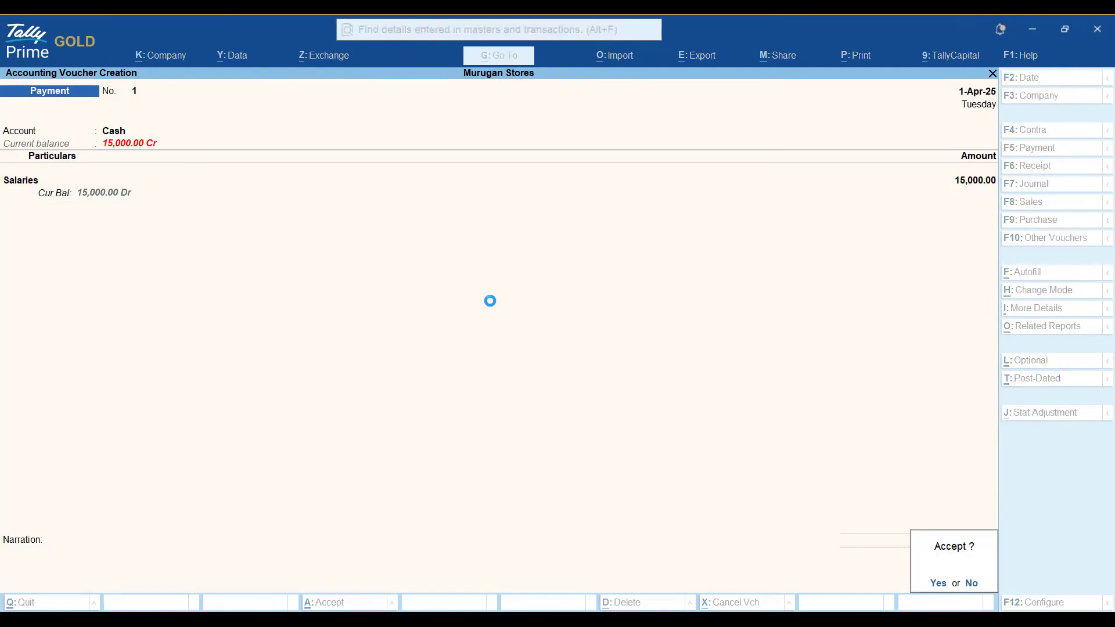
{"action": "key", "text": "Return"}
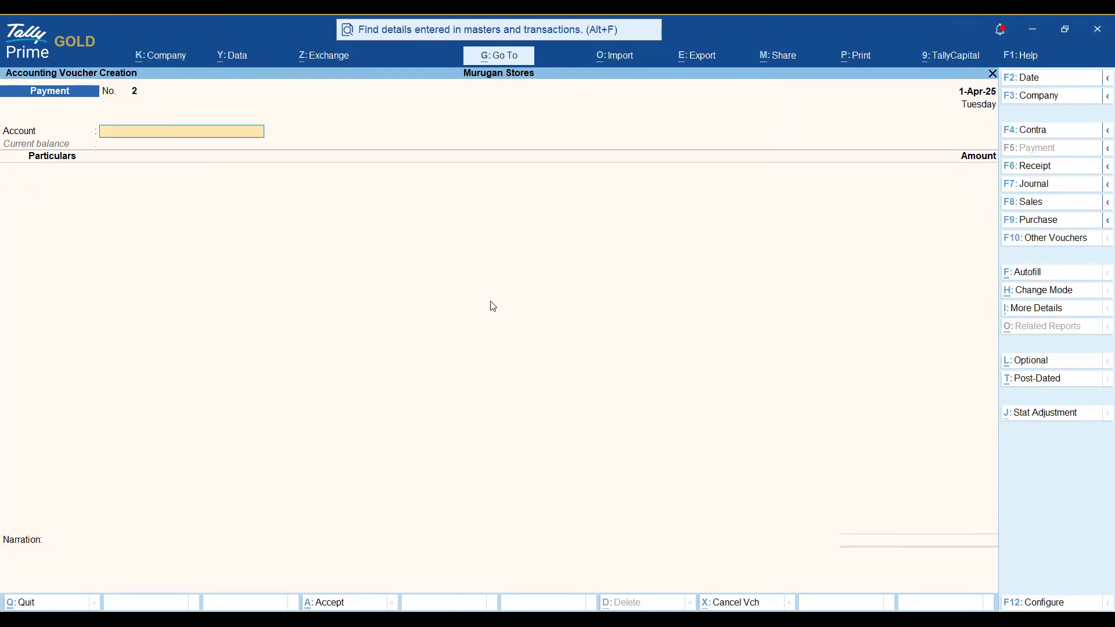
Switch the voucher to Geethas Pvt Ltd and set HDFC Bank as the paying account.
{"action": "key", "text": "F3"}
{"action": "key", "text": "Up"}
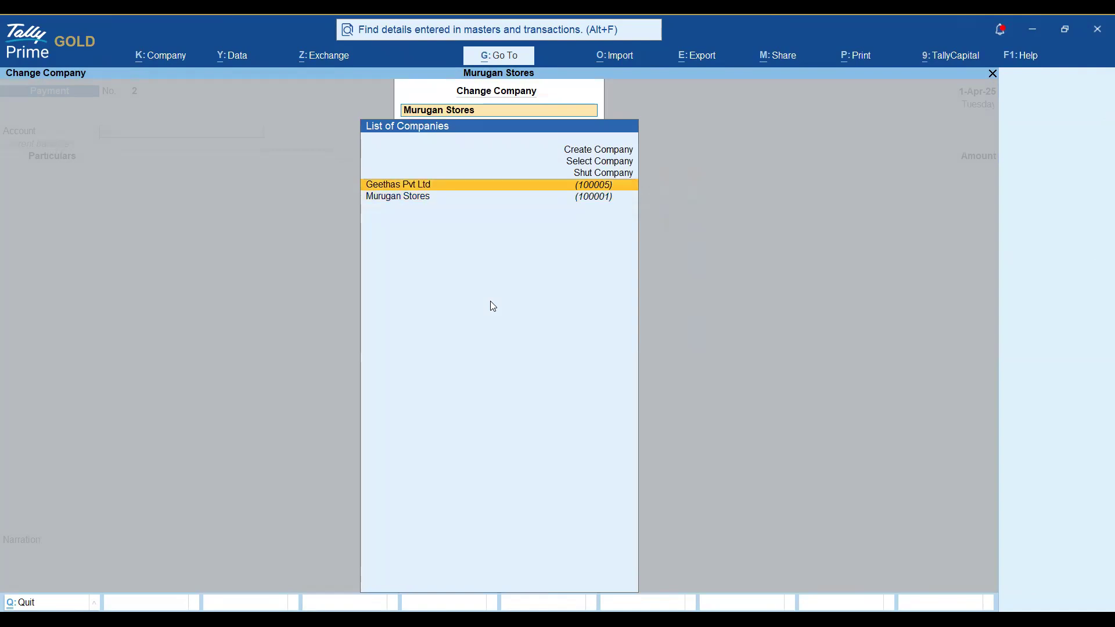
{"action": "key", "text": "Return"}
{"action": "type", "text": "C"}
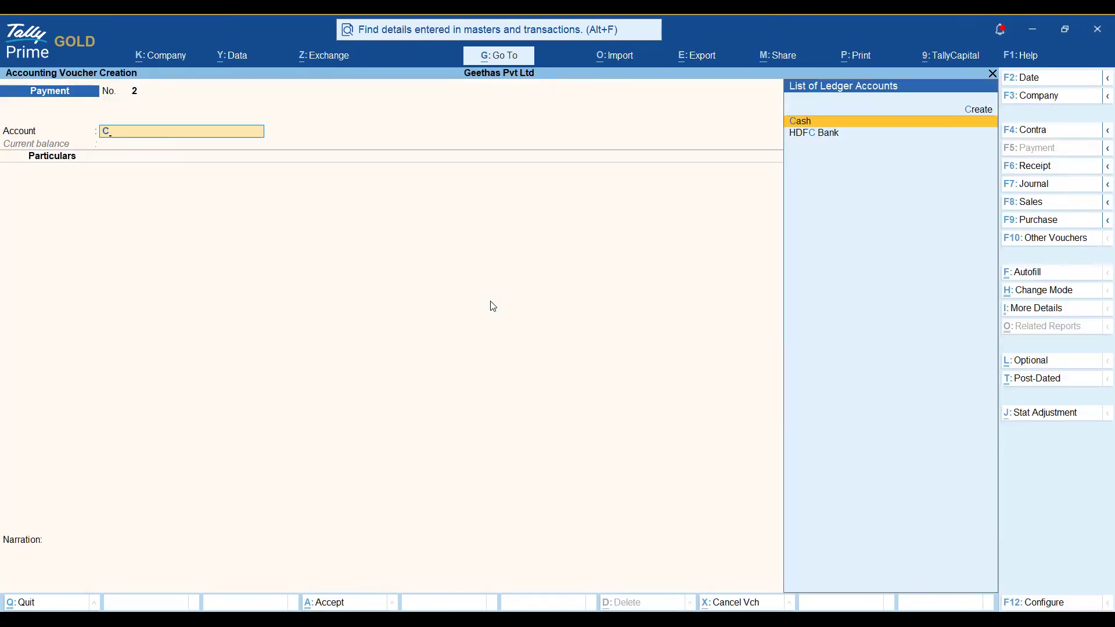
{"action": "key", "text": "Down"}
{"action": "key", "text": "Return"}
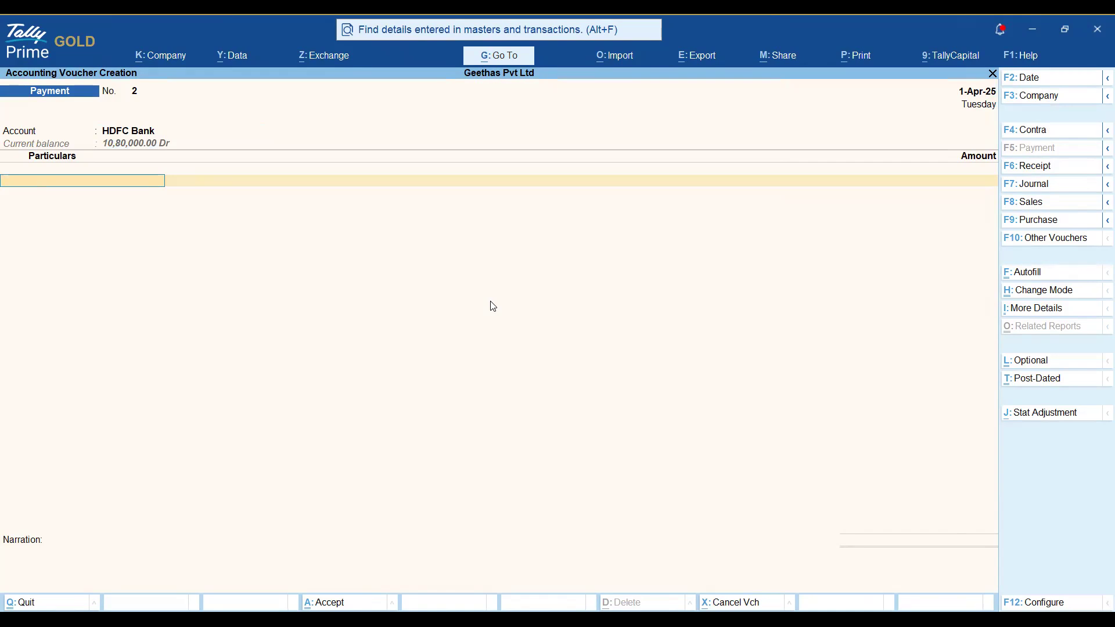
Create a Salaries ledger in Geethas Pvt Ltd with GST applicability Not Applicable.
{"action": "type", "text": "Sa"}
{"action": "key", "text": "BackSpace"}
{"action": "key", "text": "BackSpace"}
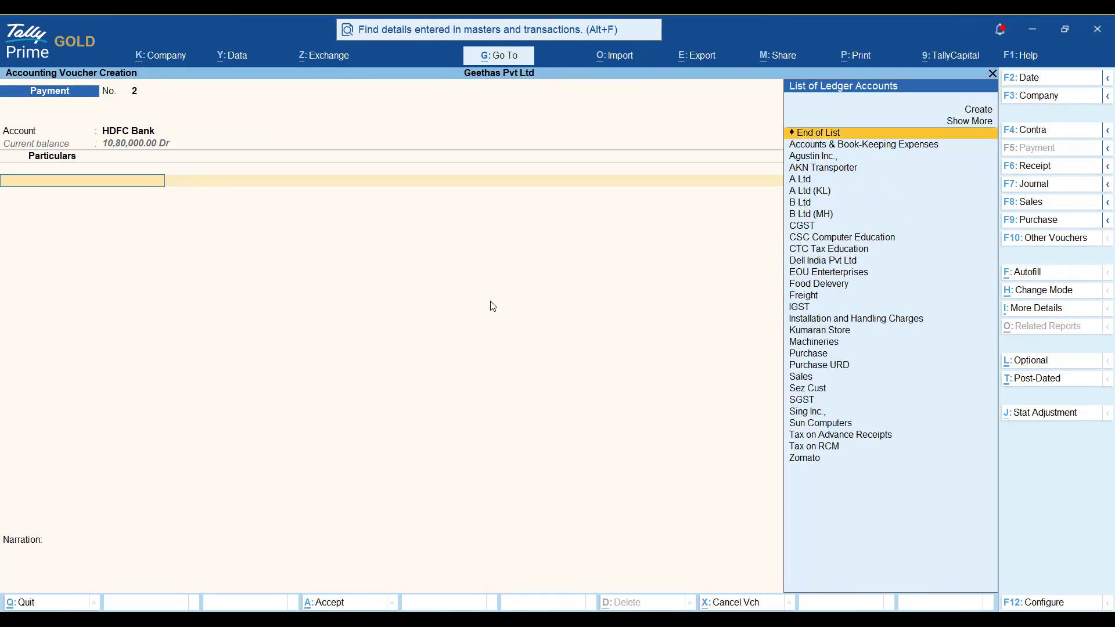
{"action": "key", "text": "alt+c"}
{"action": "type", "text": "Salaries"}
{"action": "key", "text": "Return"}
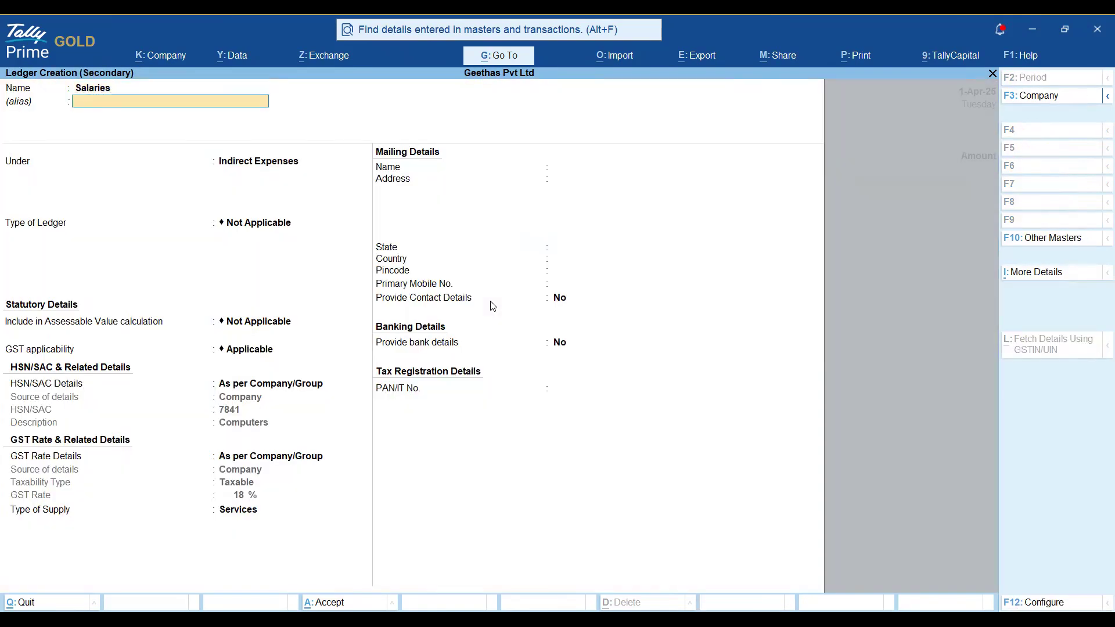
{"action": "key", "text": "Return"}
{"action": "key", "text": "Return"}
{"action": "key", "text": "Return"}
{"action": "key", "text": "Return"}
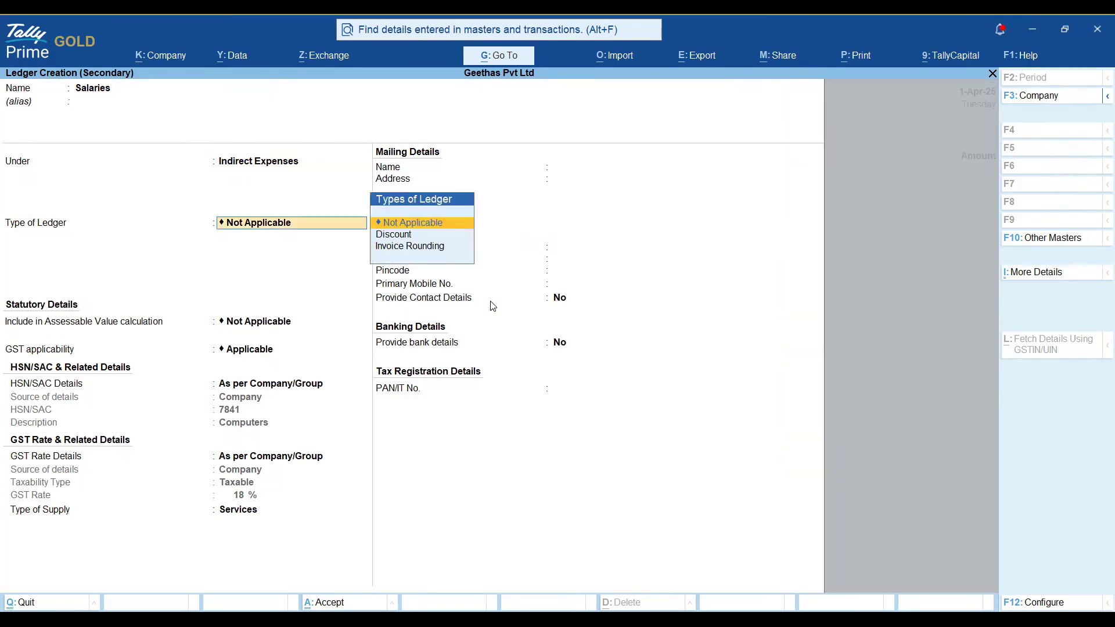
{"action": "key", "text": "Down"}
{"action": "key", "text": "Down"}
{"action": "key", "text": "Return"}
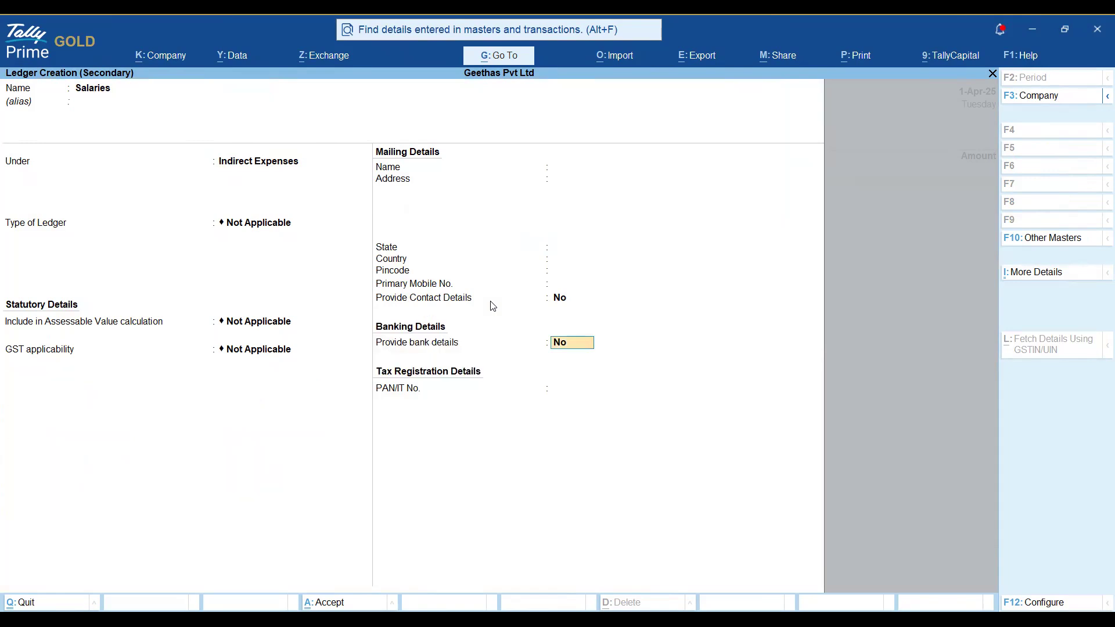
{"action": "key", "text": "Return"}
Enter 15,000 for Salaries and save it as Payment No. 2.
{"action": "key", "text": "Return"}
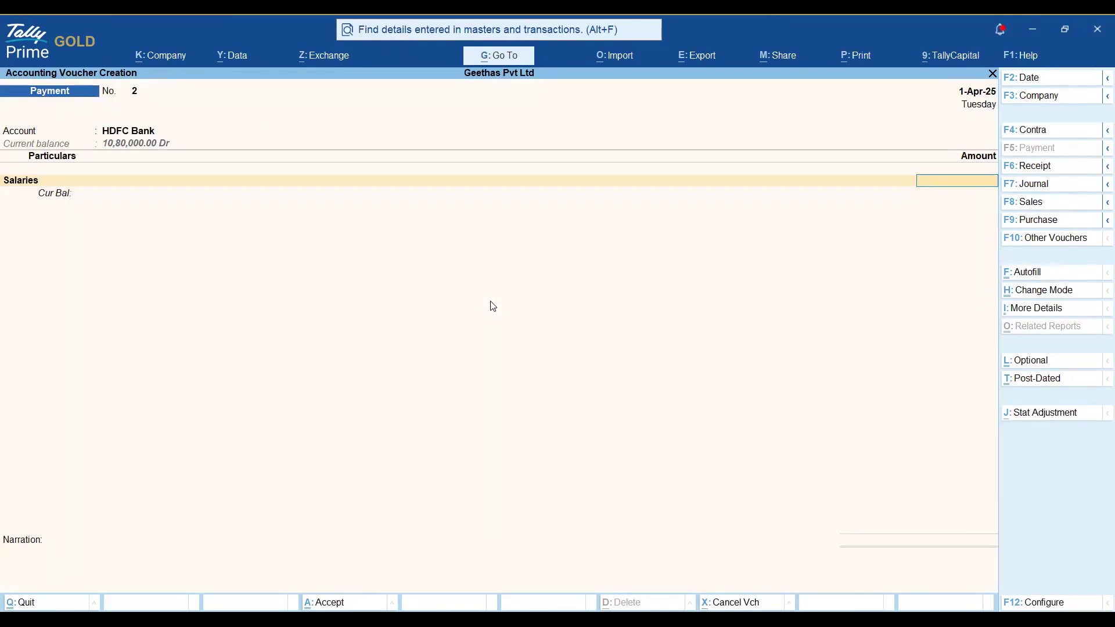
{"action": "type", "text": "15,000"}
{"action": "key", "text": "Return"}
{"action": "key", "text": "Return"}
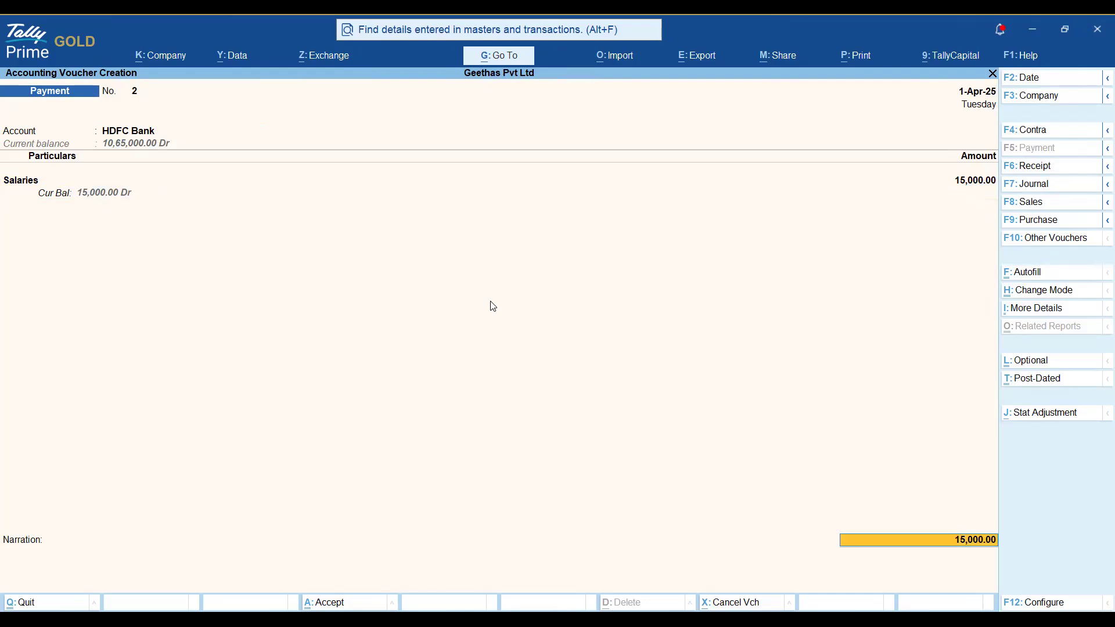
{"action": "key", "text": "Return"}
{"action": "key", "text": "Return"}
{"action": "key", "text": "Return"}
{"action": "key", "text": "Return"}
{"action": "key", "text": "Return"}
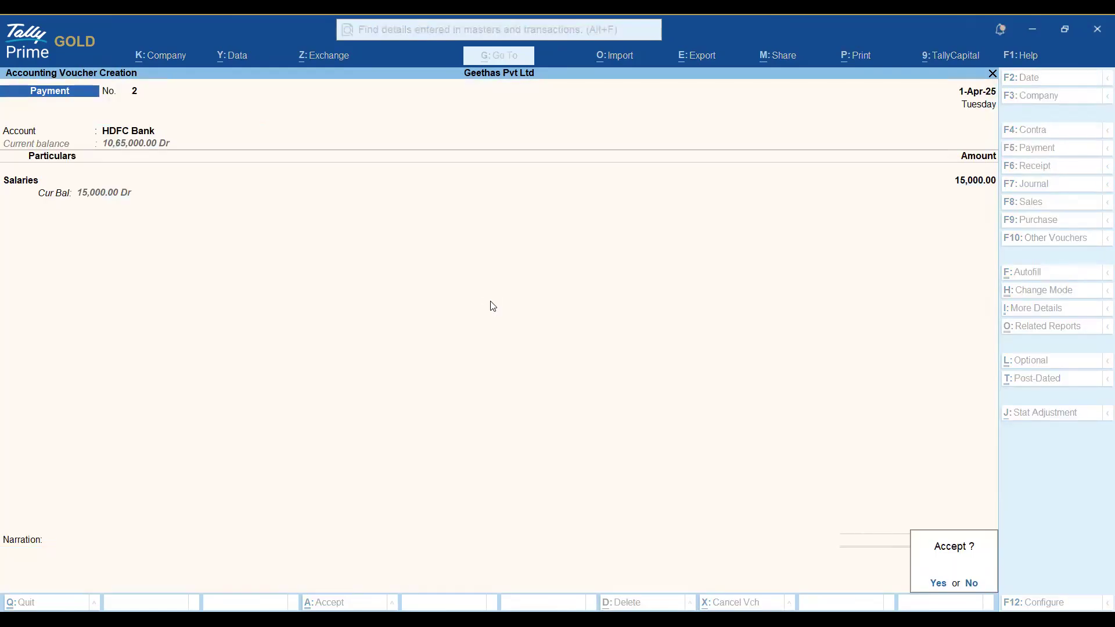
{"action": "key", "text": "Return"}
{"action": "key", "text": "Escape"}
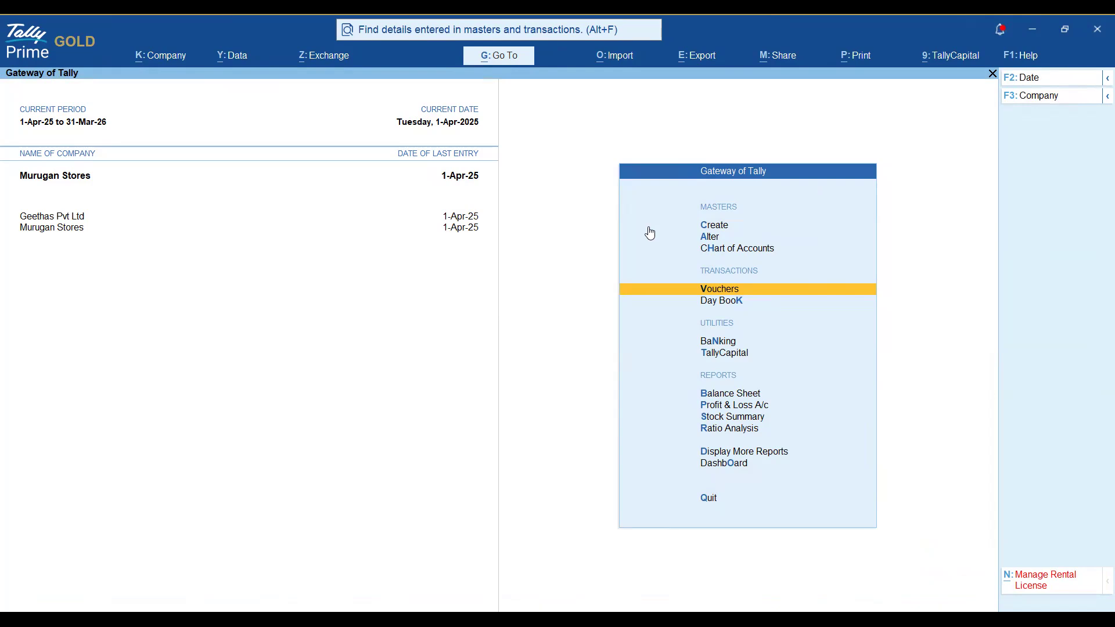
Search all companies for 'Salaries Payment 15000' from the top search bar.
{"action": "left_click", "coordinate": [437, 22]}
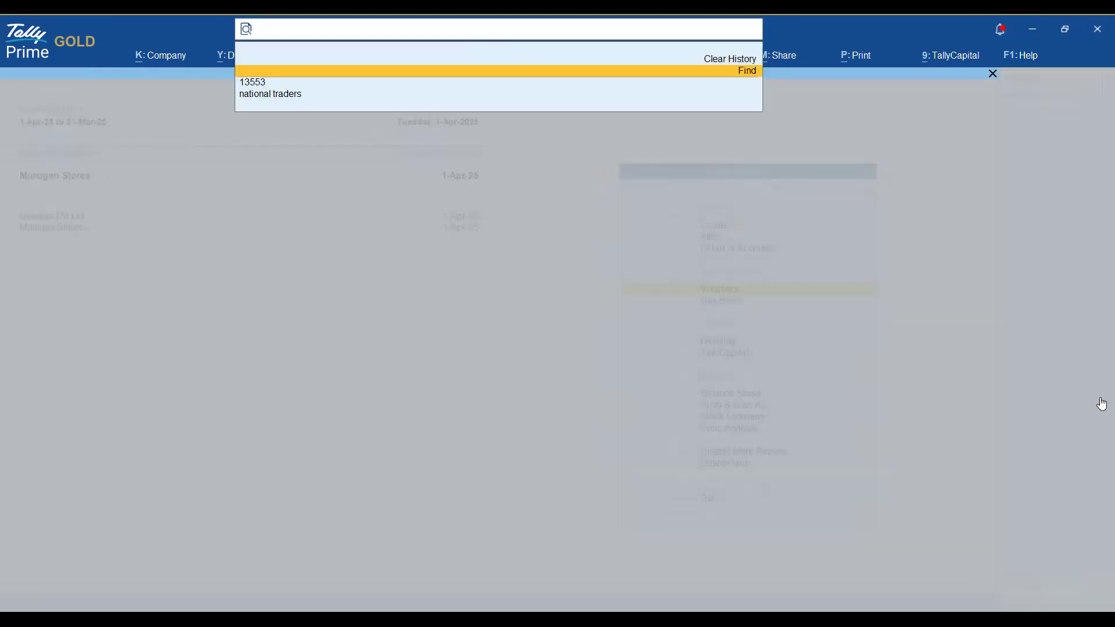
{"action": "type", "text": "Sala"}
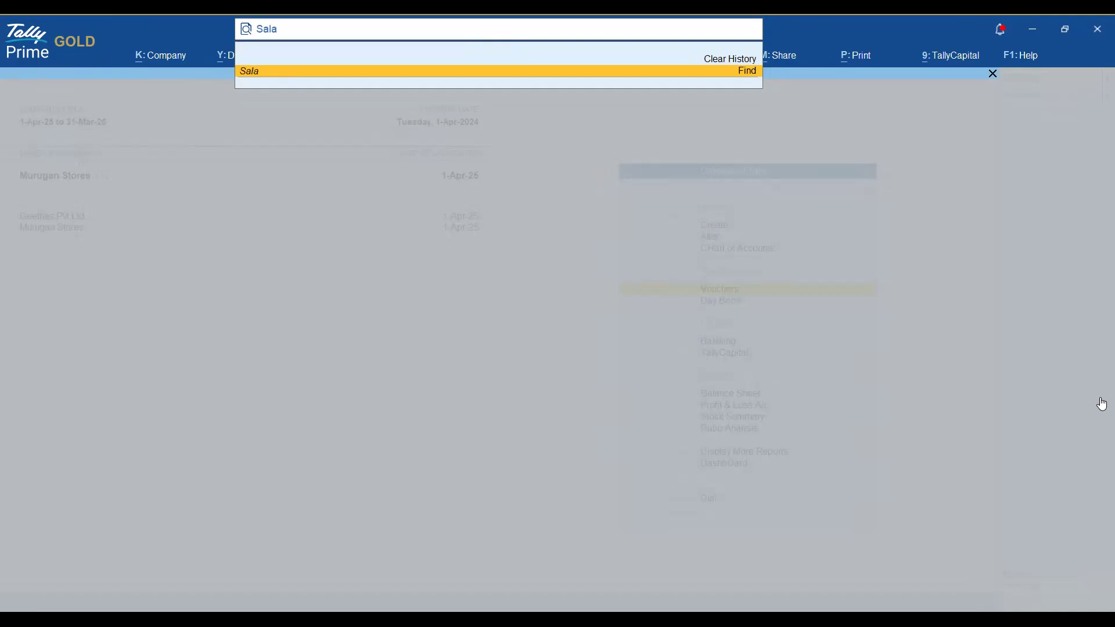
{"action": "type", "text": "ries Payment 15000"}
{"action": "key", "text": "Return"}
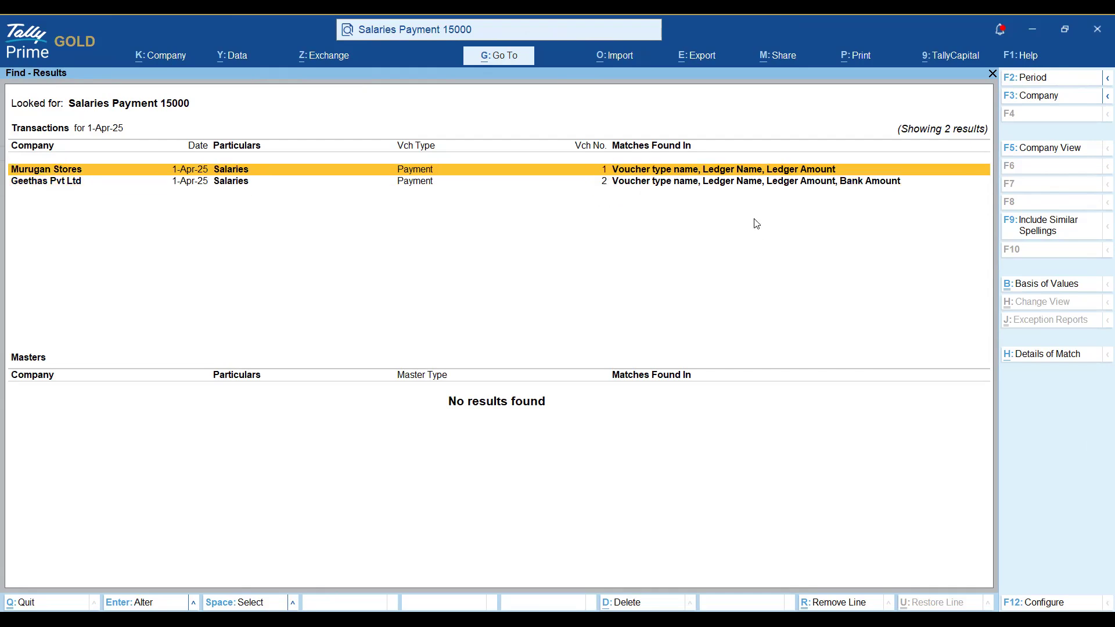
Mark the Murugan Stores and Geethas Pvt Ltd Salaries results, then clear both marks.
{"action": "key", "text": "Down"}
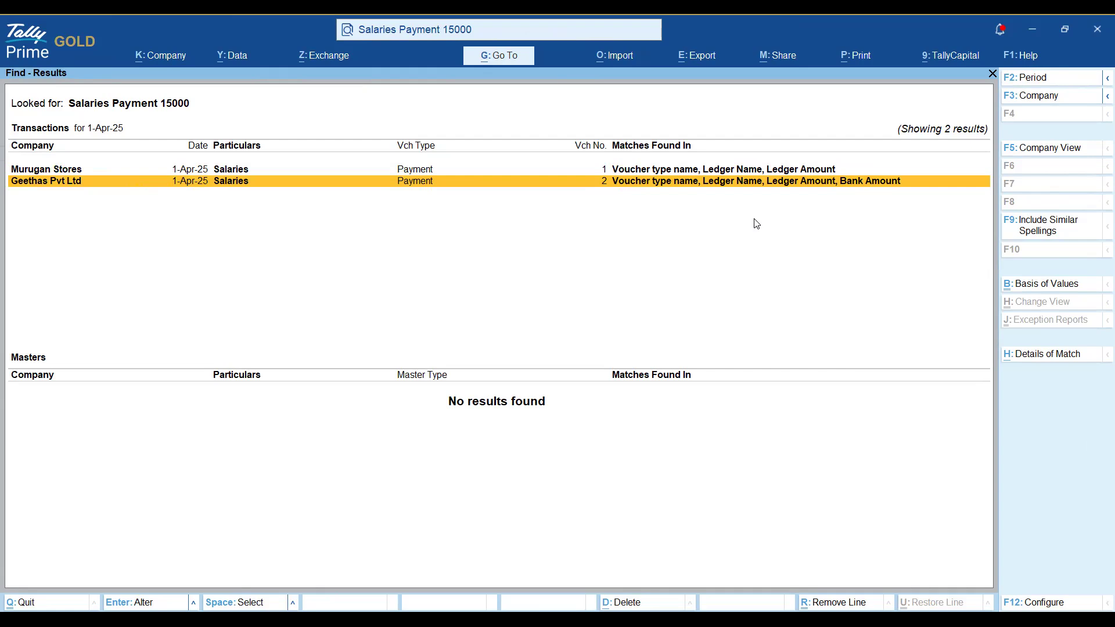
{"action": "key", "text": "Up"}
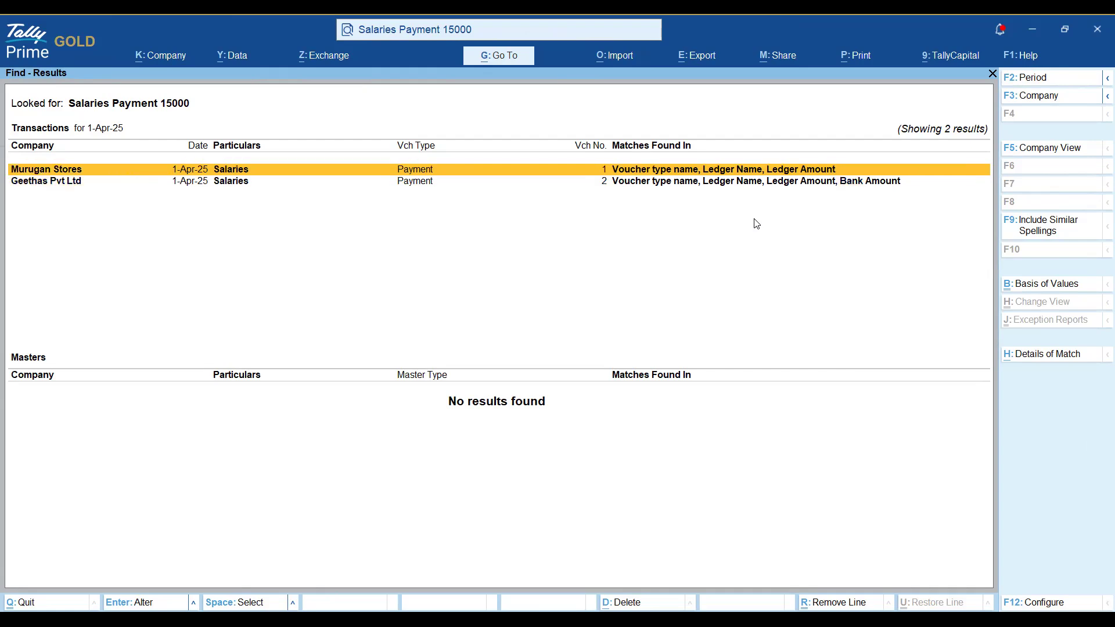
{"action": "key", "text": "space"}
{"action": "key", "text": "Down"}
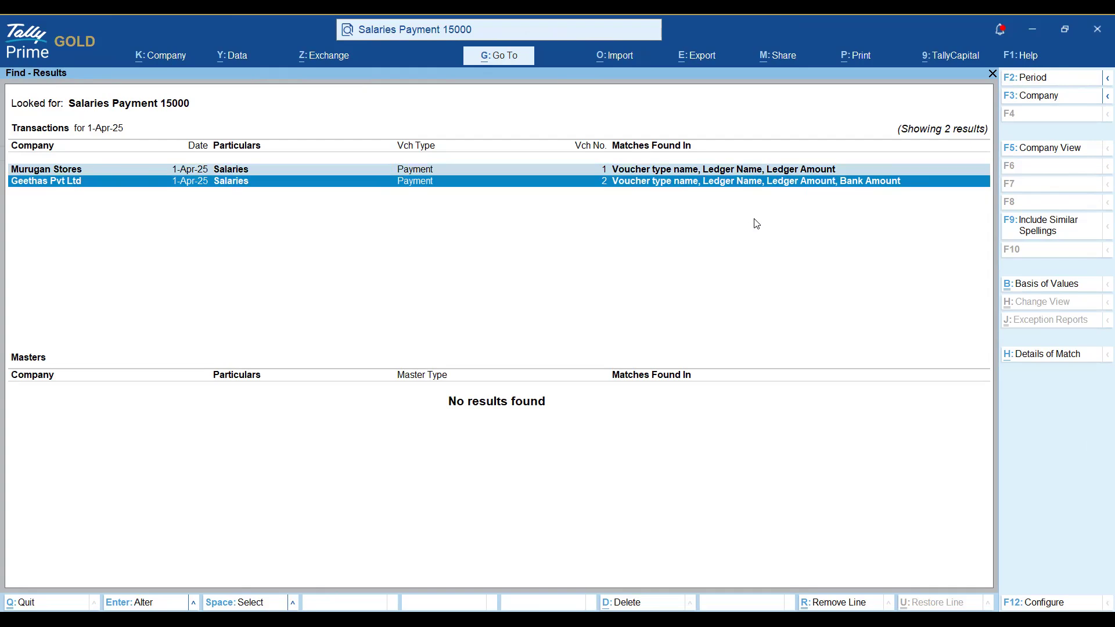
{"action": "key", "text": "space"}
{"action": "key", "text": "Up"}
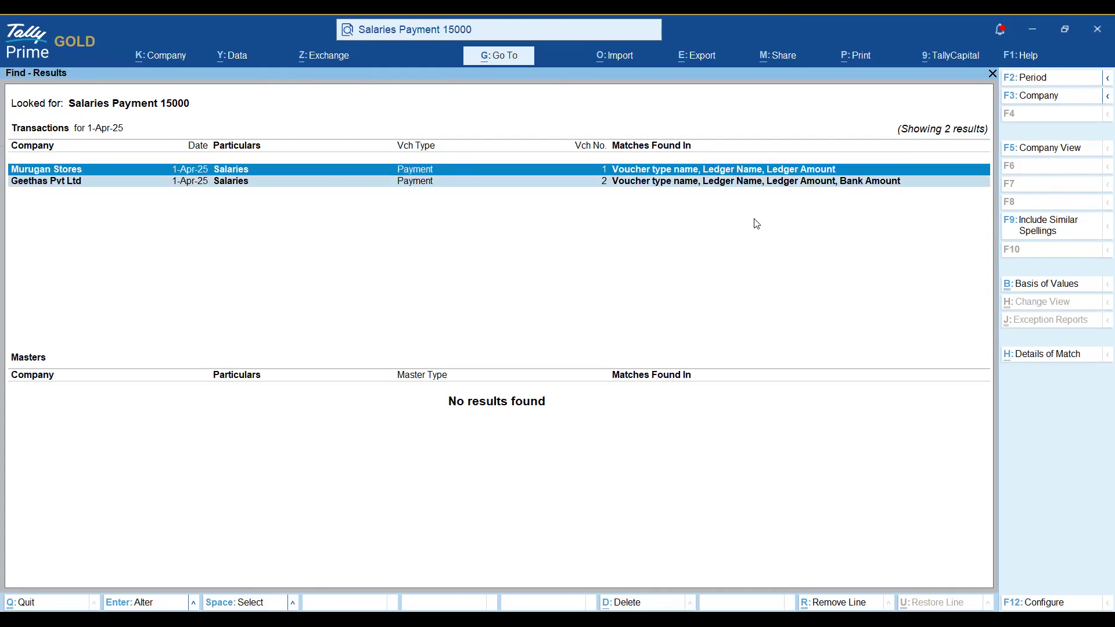
{"action": "key", "text": "ctrl+space"}
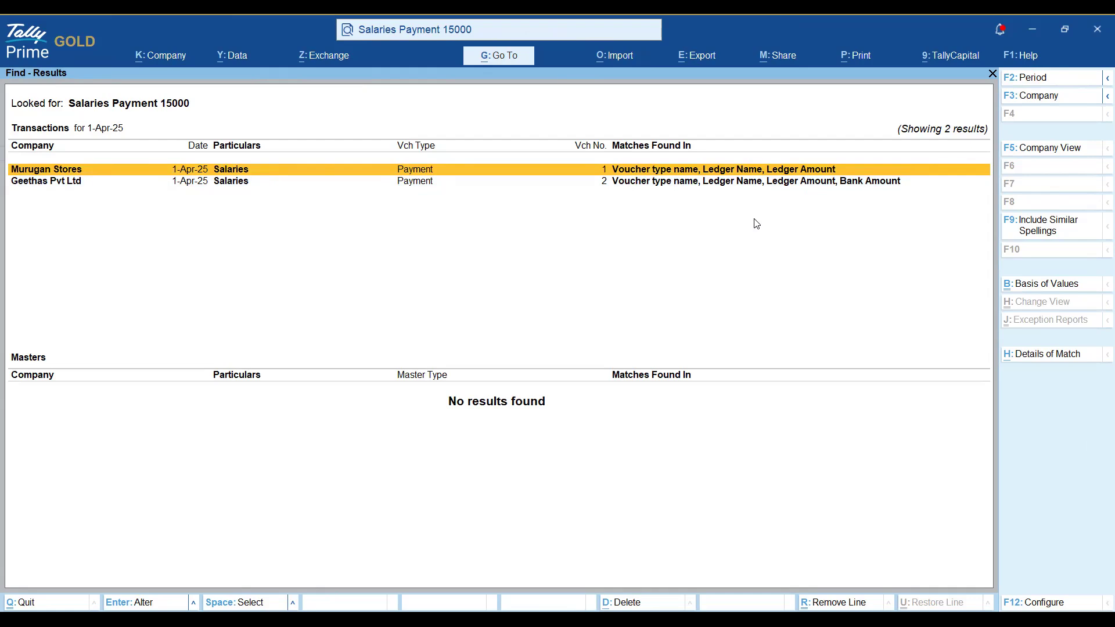
Mark both Salaries results again, unmark them, and close Find - Results.
{"action": "key", "text": "space"}
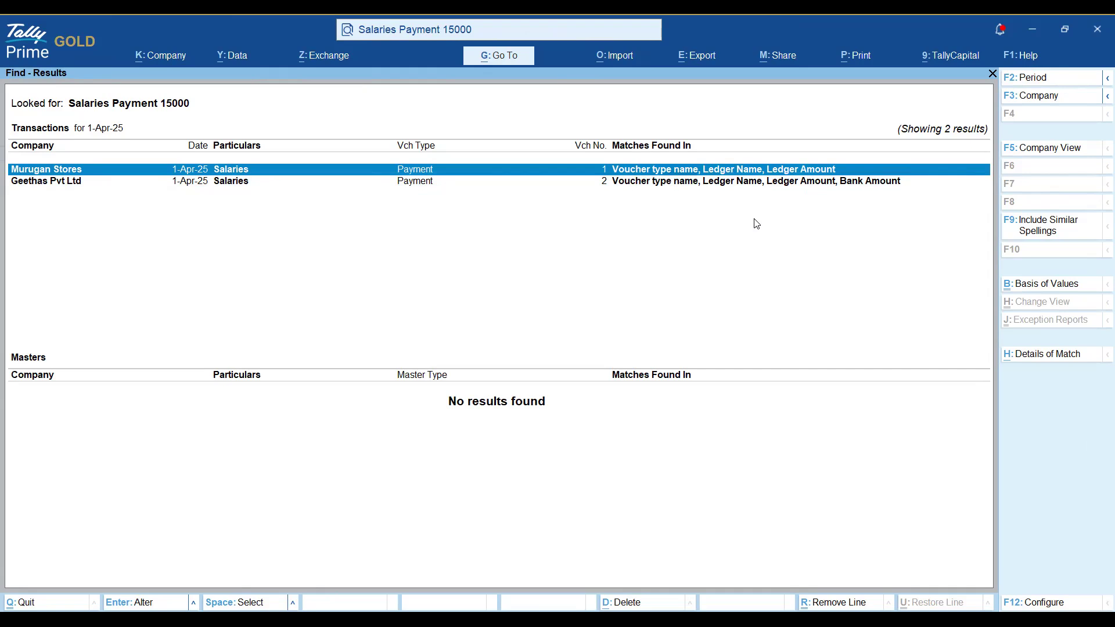
{"action": "key", "text": "Down"}
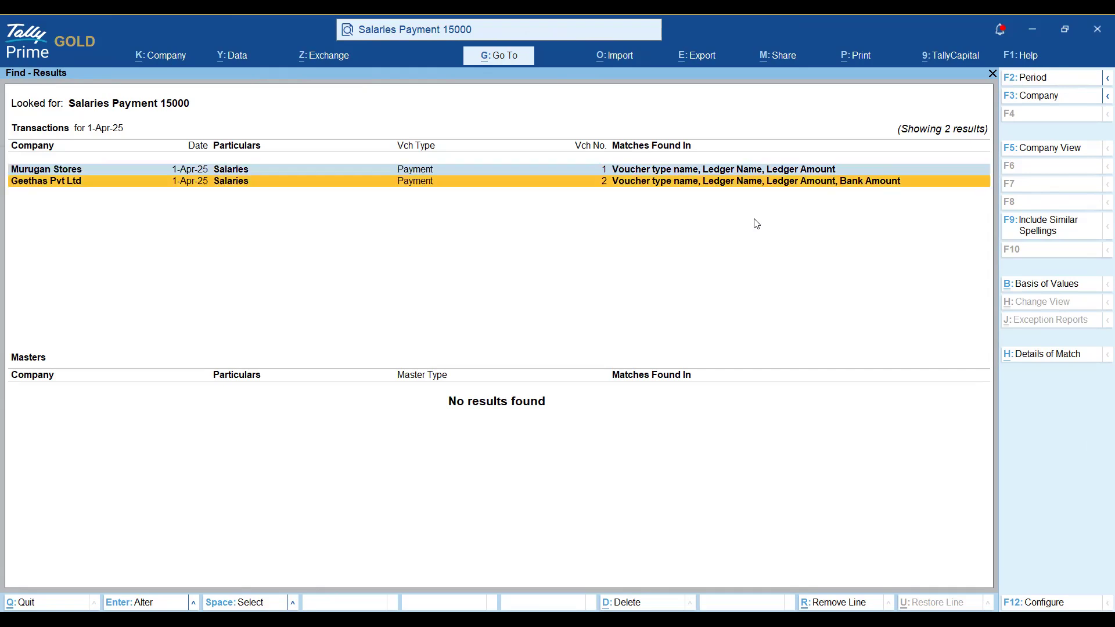
{"action": "key", "text": "space"}
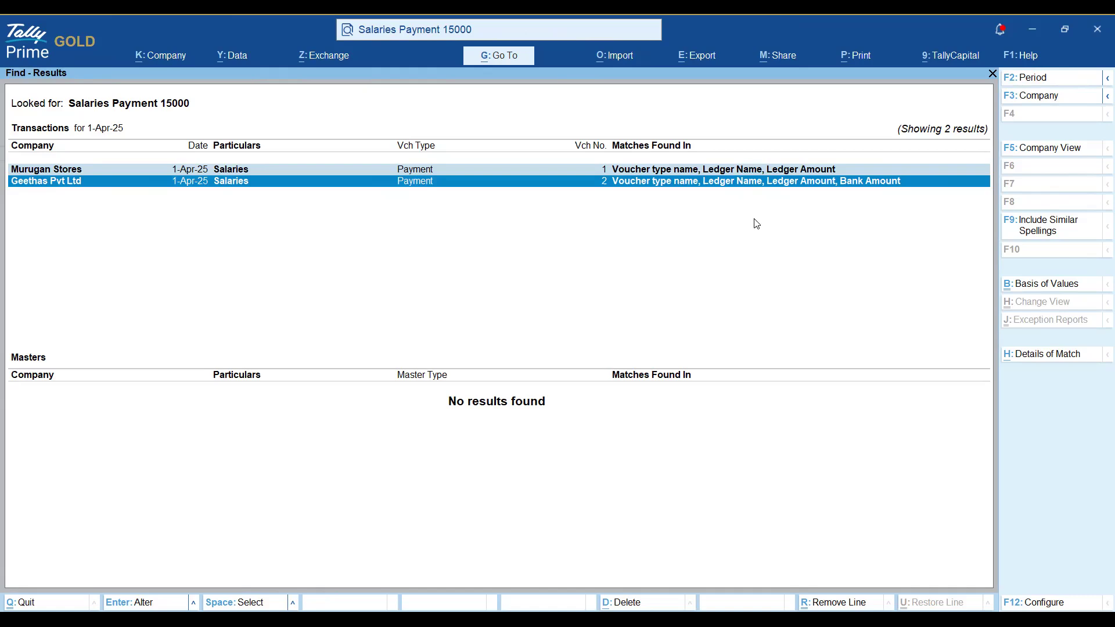
{"action": "key", "text": "Up"}
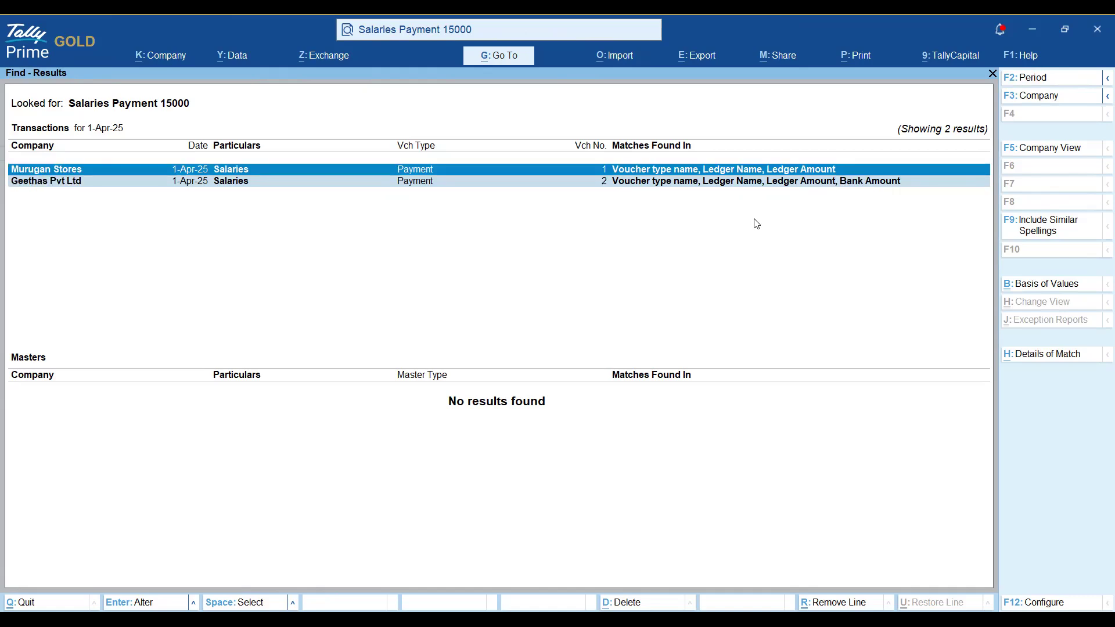
{"action": "key", "text": "ctrl+space"}
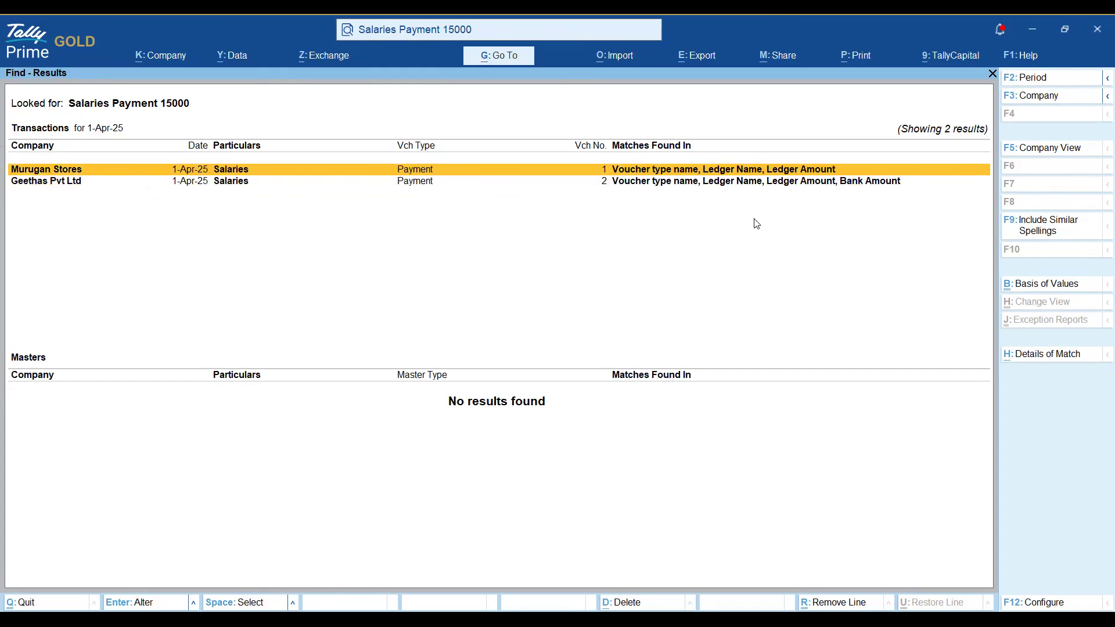
{"action": "key", "text": "Down"}
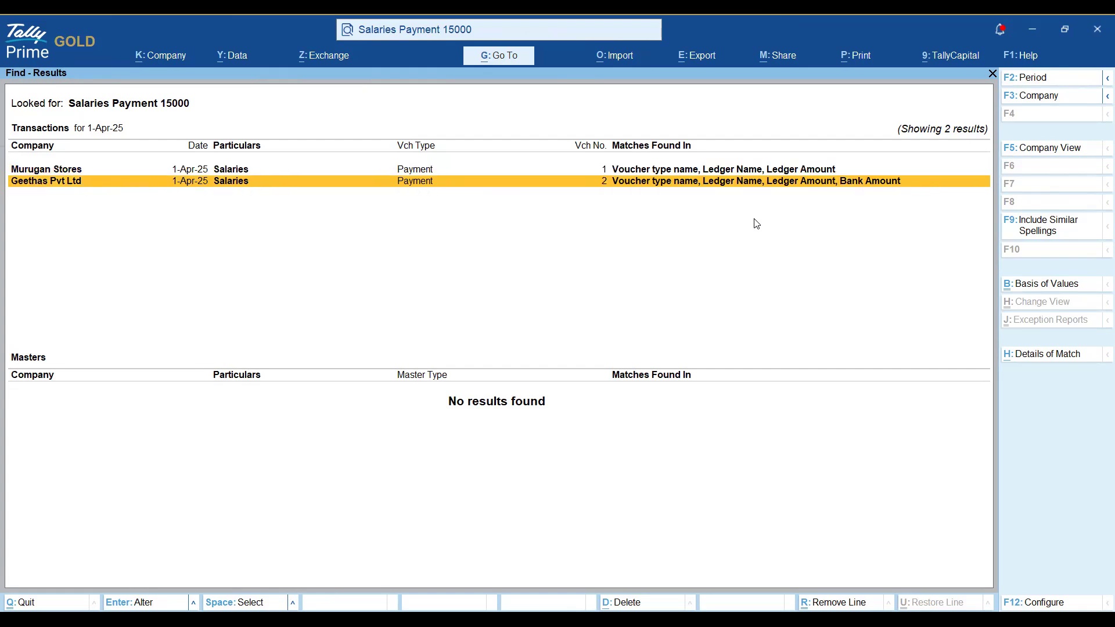
{"action": "key", "text": "Escape"}
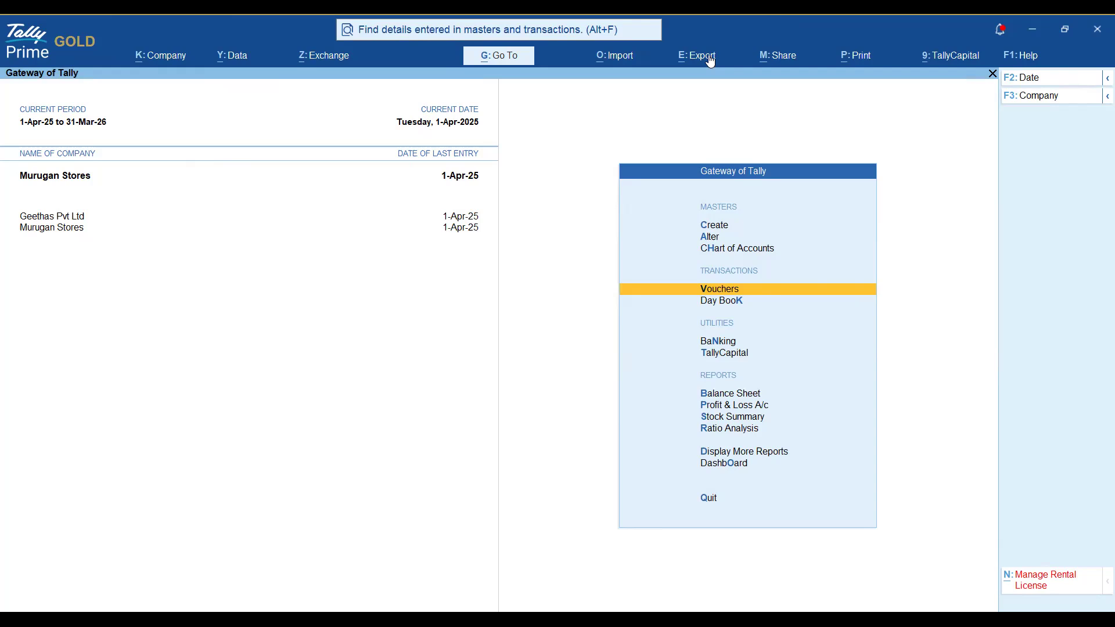
Open the Find settings under F1: Help > Settings.
{"action": "left_click", "coordinate": [1019, 58]}
{"action": "key", "text": "Down"}
{"action": "key", "text": "Down"}
{"action": "key", "text": "Down"}
{"action": "key", "text": "Down"}
{"action": "key", "text": "Down"}
{"action": "key", "text": "Down"}
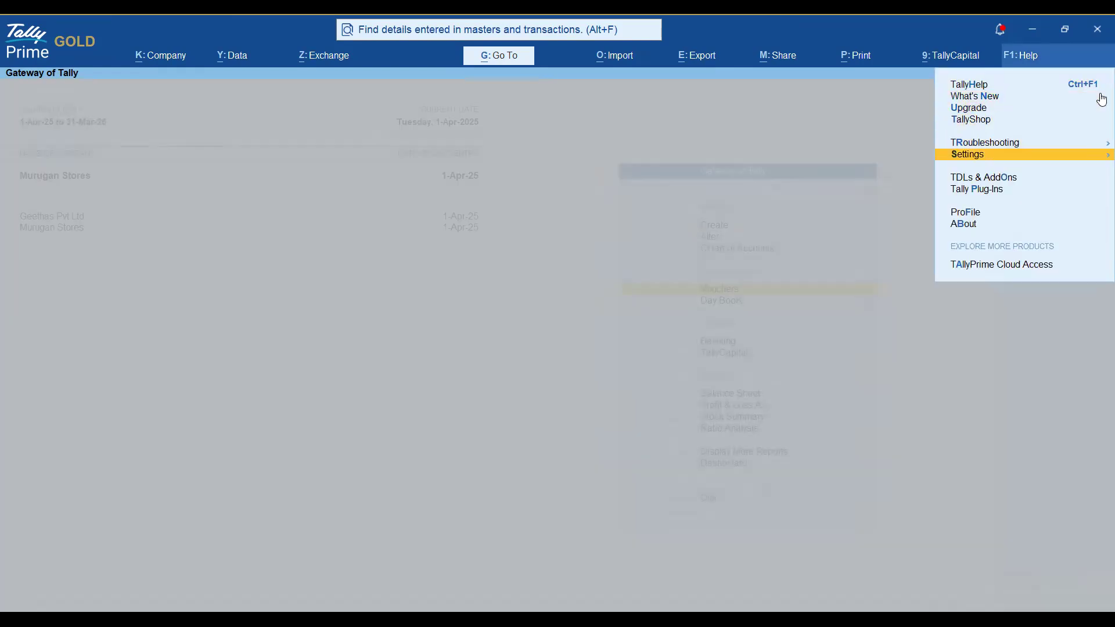
{"action": "key", "text": "Up"}
{"action": "key", "text": "Return"}
{"action": "key", "text": "Down"}
{"action": "key", "text": "Down"}
{"action": "key", "text": "Down"}
{"action": "key", "text": "Down"}
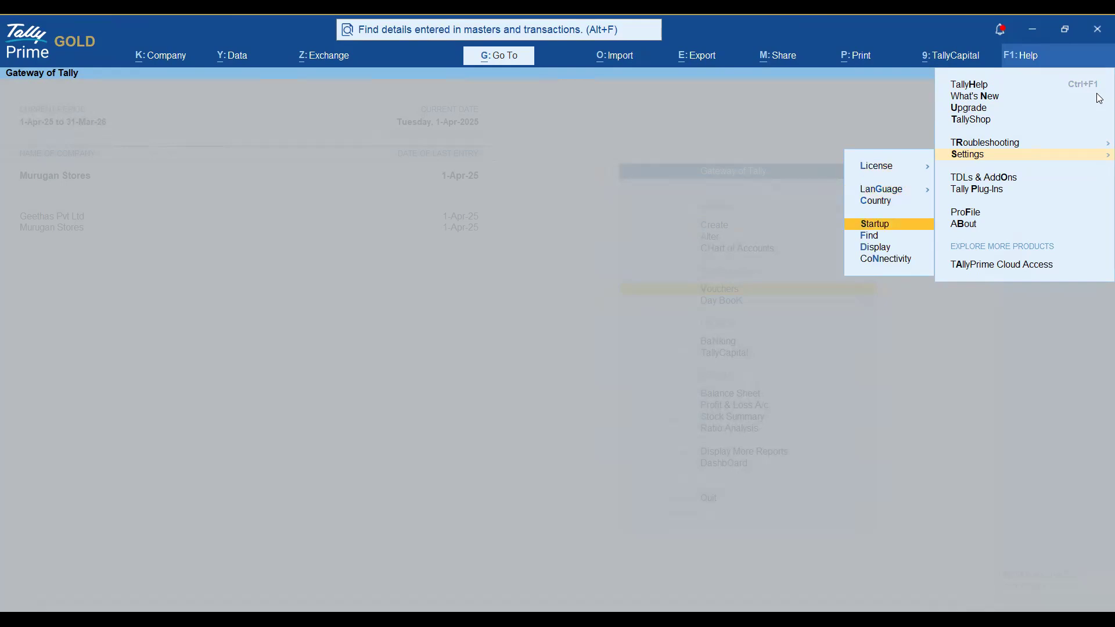
{"action": "key", "text": "Return"}
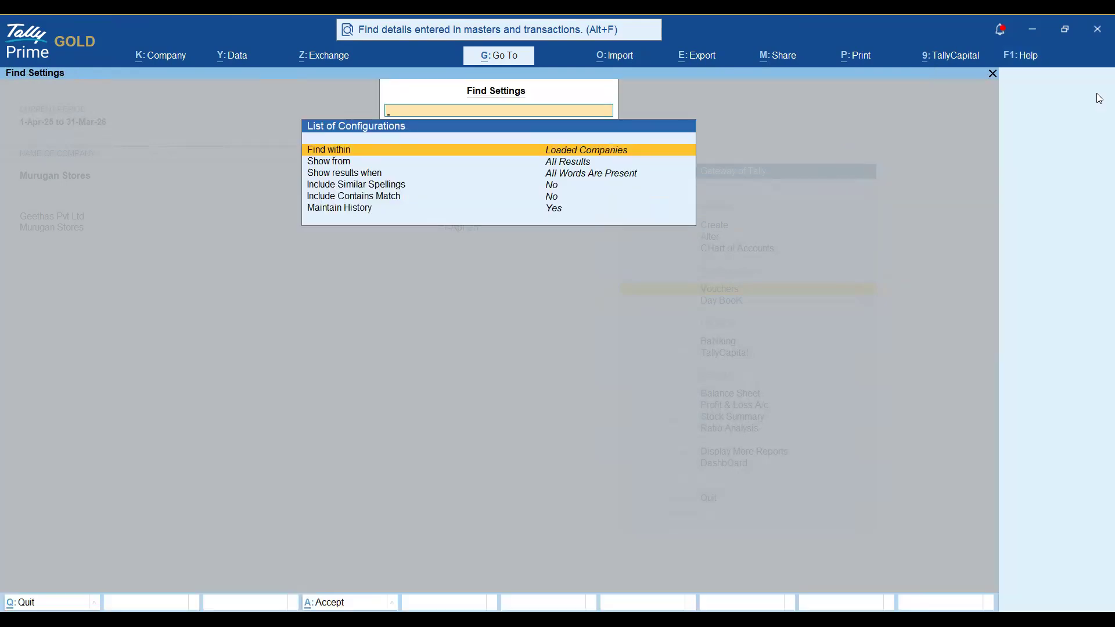
Keep Show from as All Results and change the Show results when matching rule.
{"action": "key", "text": "Down"}
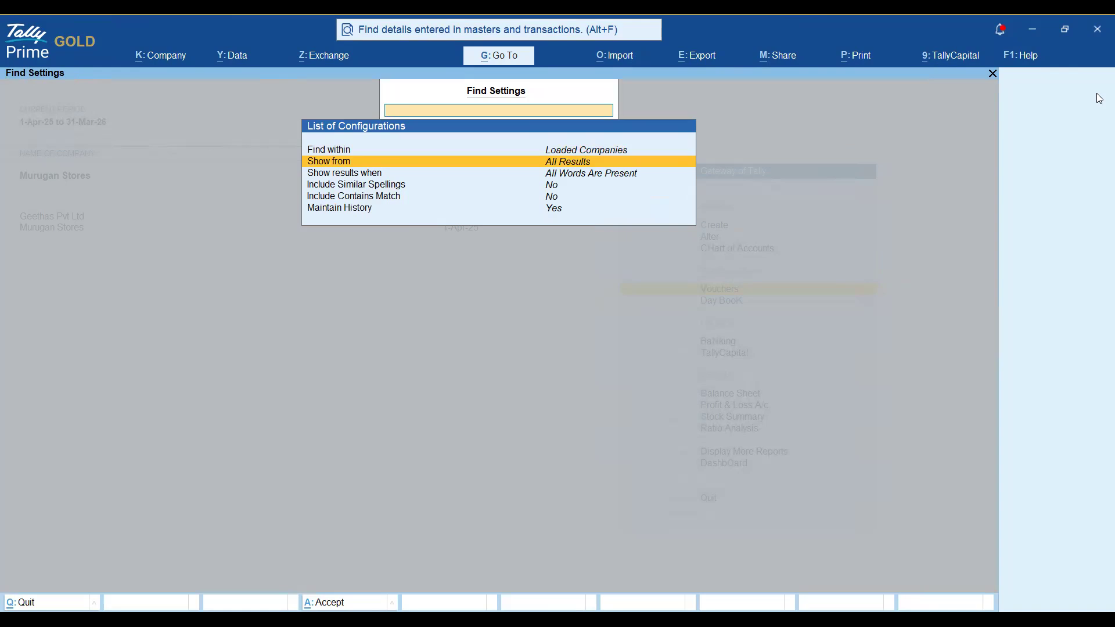
{"action": "key", "text": "Return"}
{"action": "key", "text": "Down"}
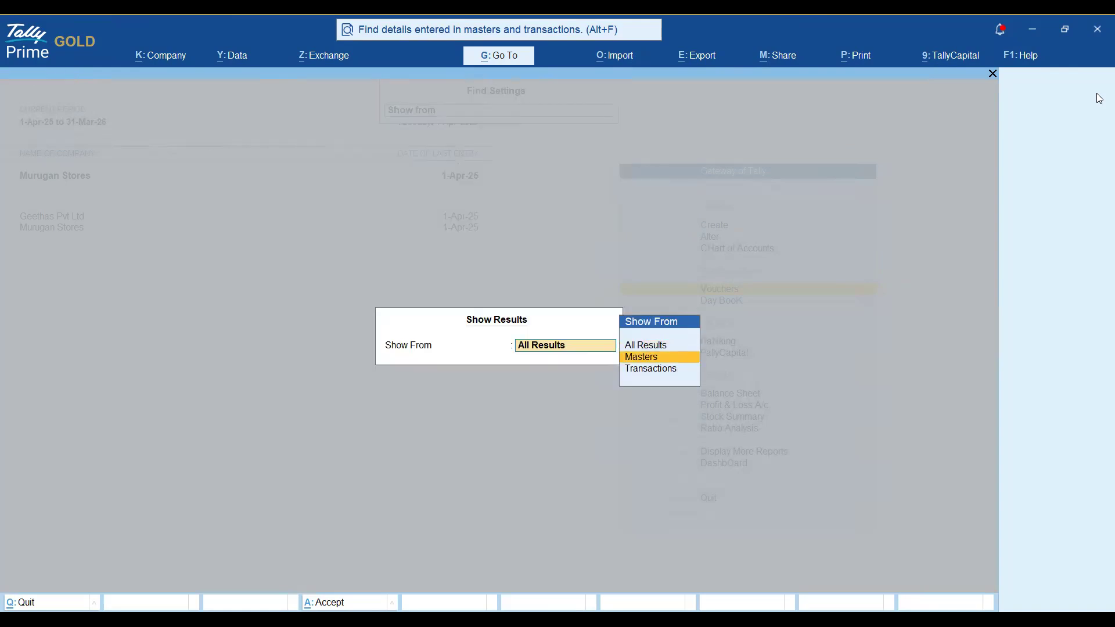
{"action": "key", "text": "Down"}
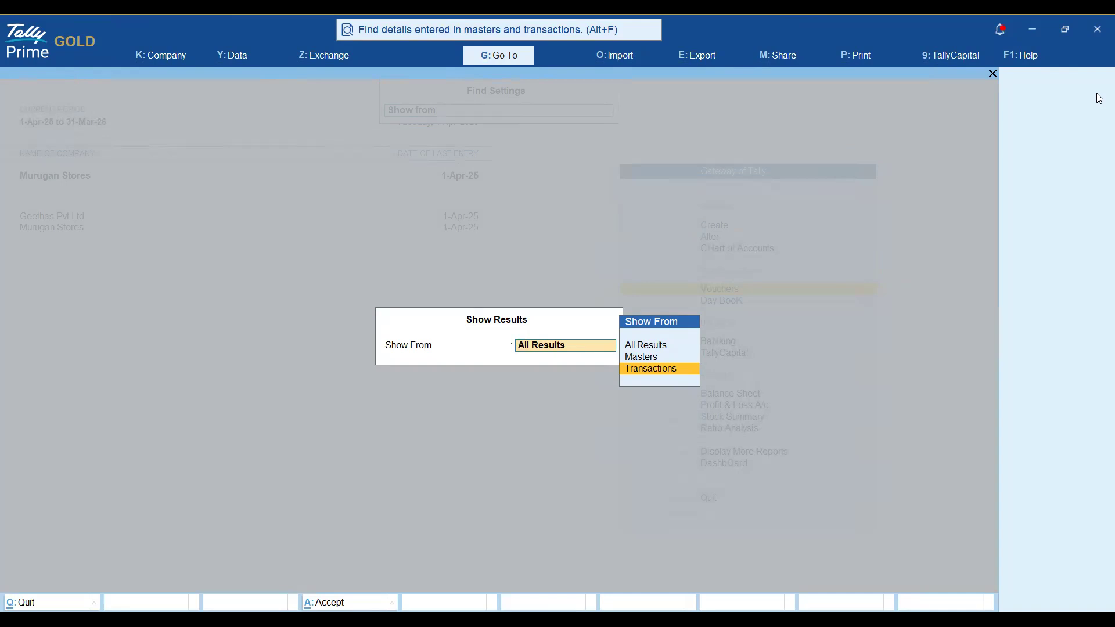
{"action": "key", "text": "Up"}
{"action": "key", "text": "Up"}
{"action": "key", "text": "Down"}
{"action": "key", "text": "Down"}
{"action": "key", "text": "Up"}
{"action": "key", "text": "Down"}
{"action": "key", "text": "Up"}
{"action": "key", "text": "Up"}
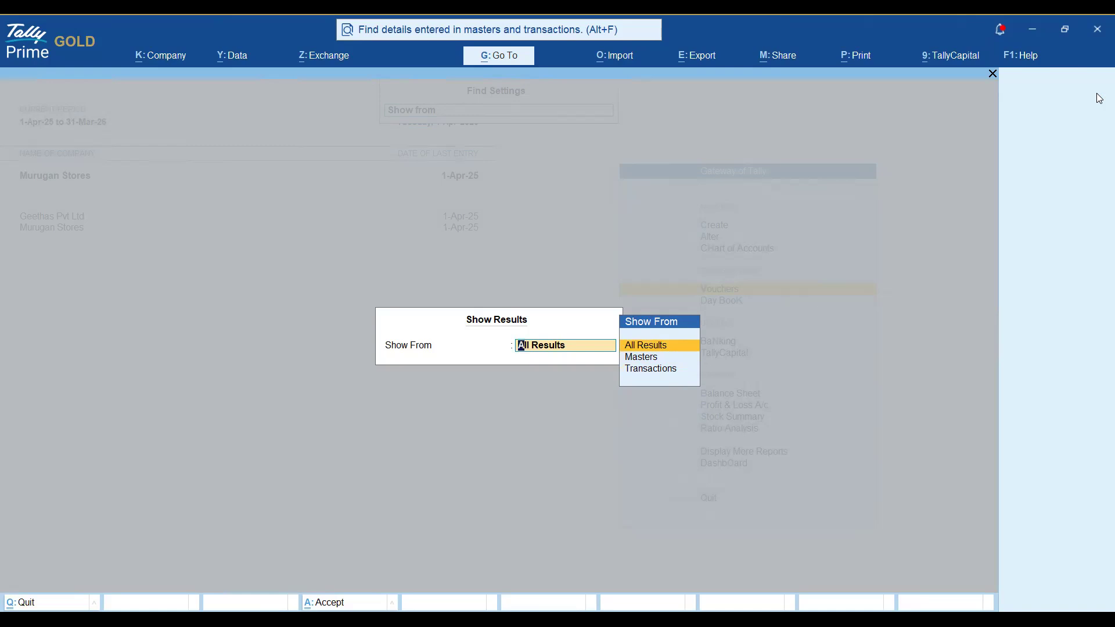
{"action": "key", "text": "Return"}
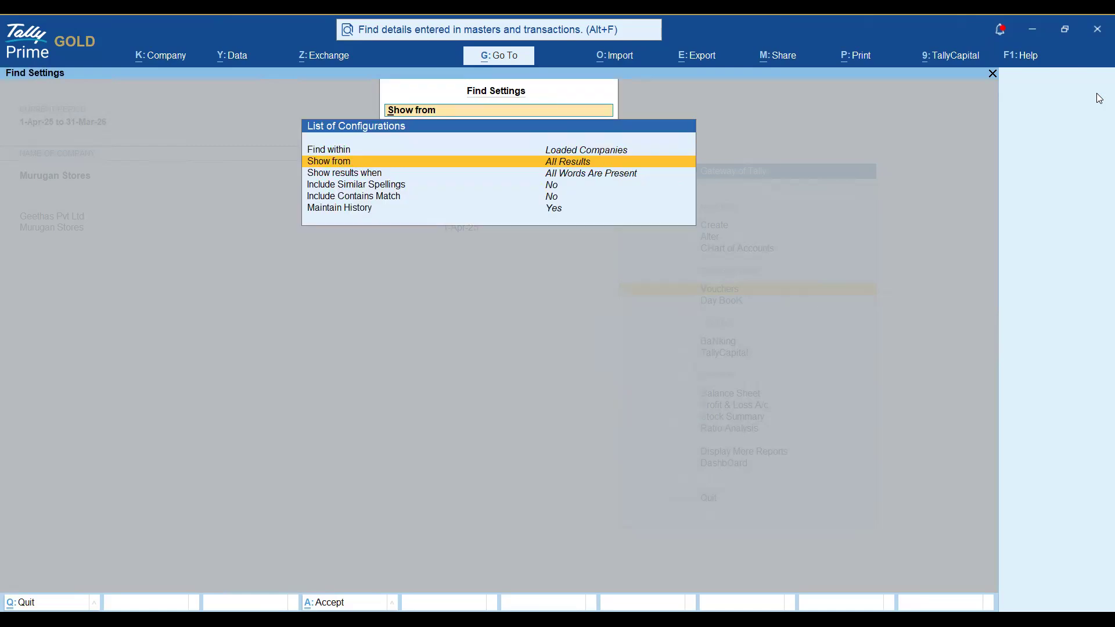
{"action": "key", "text": "Down"}
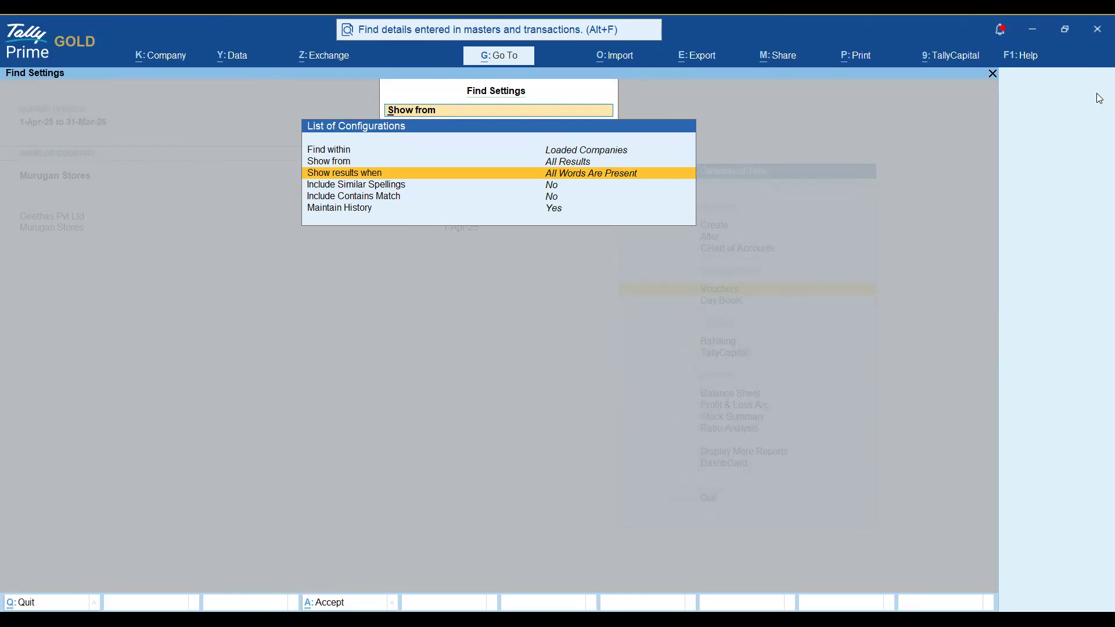
{"action": "key", "text": "Return"}
{"action": "key", "text": "Return"}
Browse the search history entries (Salaries Payment 15000, 13553), then dismiss the recent searches list.
{"action": "key", "text": "Escape"}
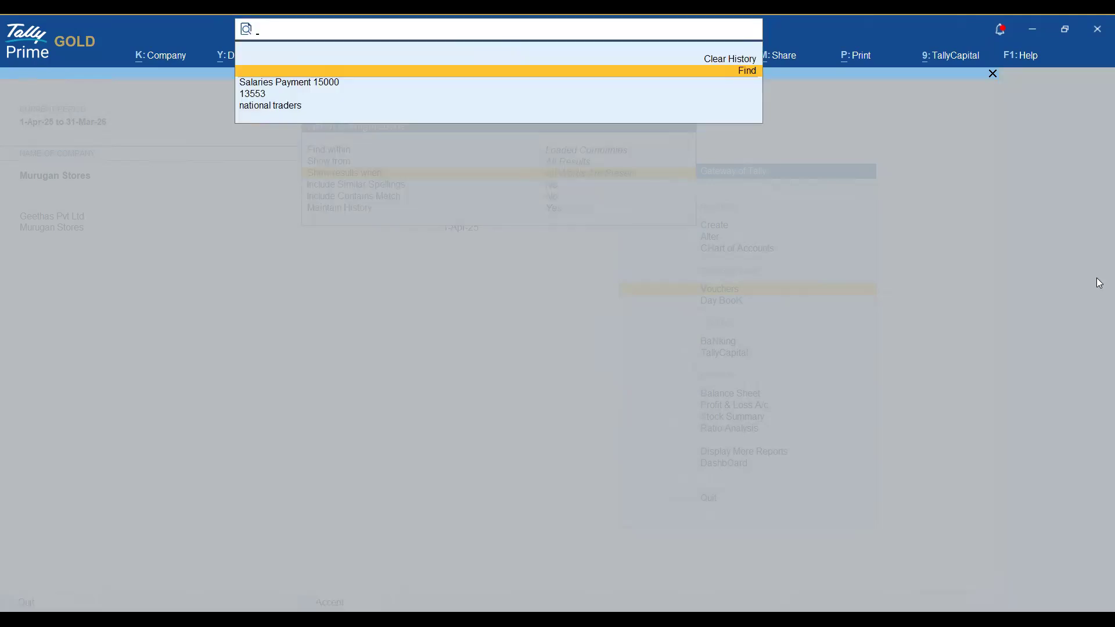
{"action": "key", "text": "Down"}
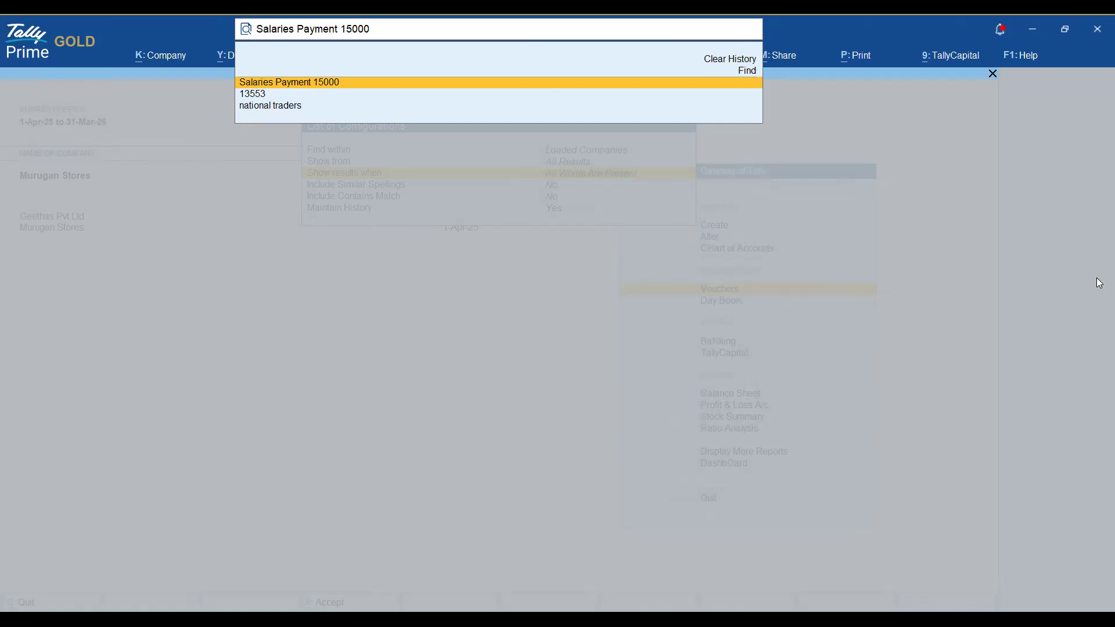
{"action": "key", "text": "Down"}
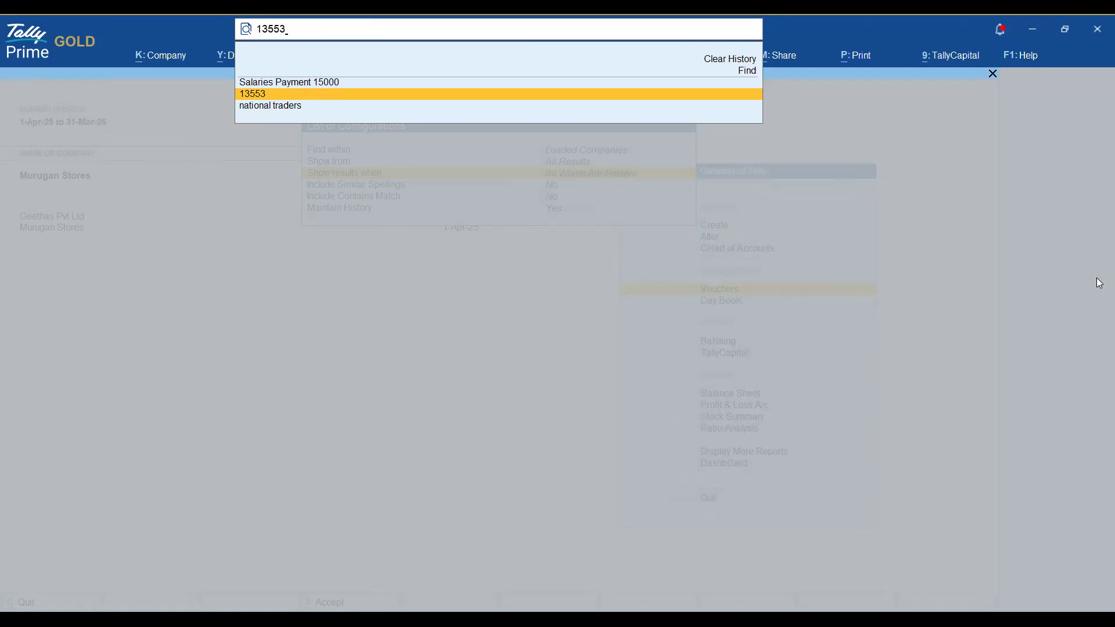
{"action": "key", "text": "Up"}
{"action": "key", "text": "Down"}
{"action": "key", "text": "Down"}
{"action": "key", "text": "Up"}
{"action": "key", "text": "Up"}
{"action": "key", "text": "Up"}
{"action": "key", "text": "Up"}
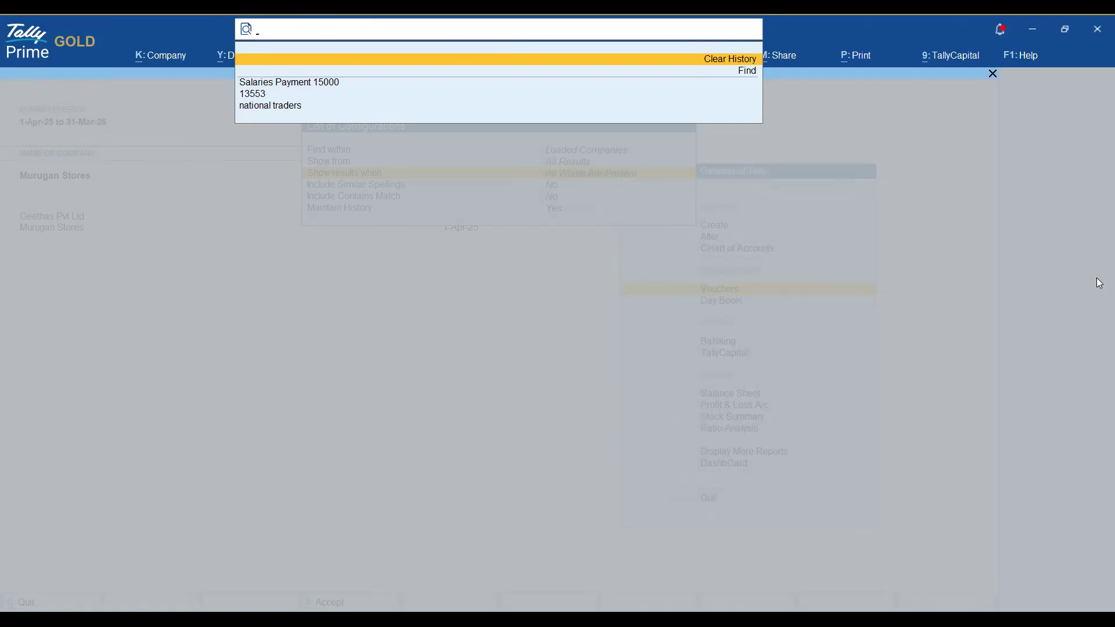
{"action": "key", "text": "Escape"}
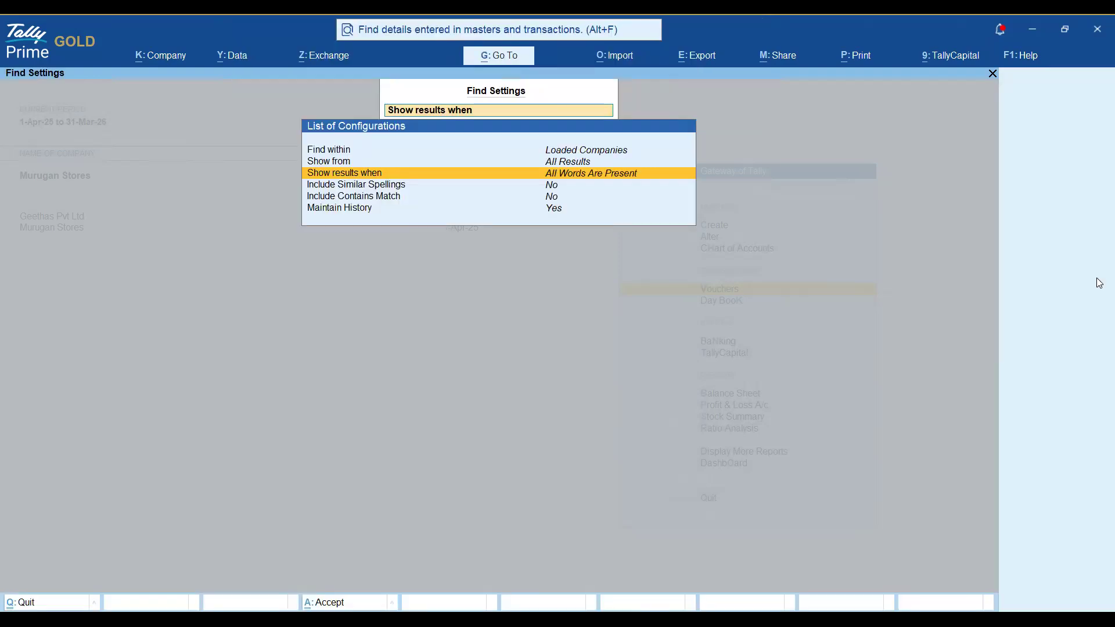
Review the Similar Spellings, Maintain History and Contains Match settings unchanged, then exit Find Settings.
{"action": "key", "text": "Down"}
{"action": "key", "text": "Down"}
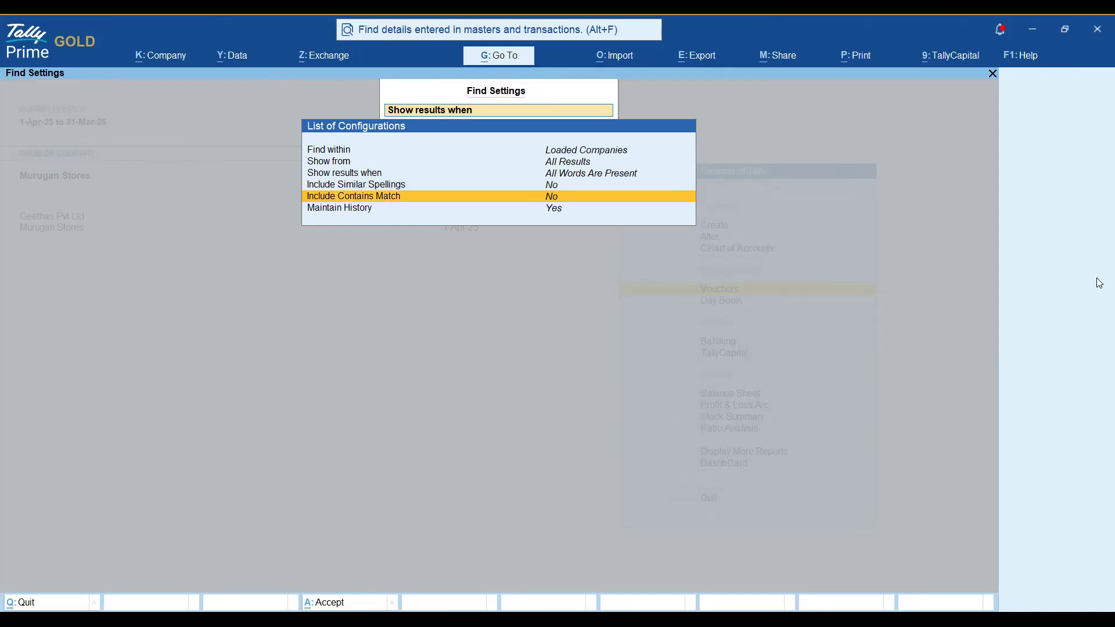
{"action": "key", "text": "Down"}
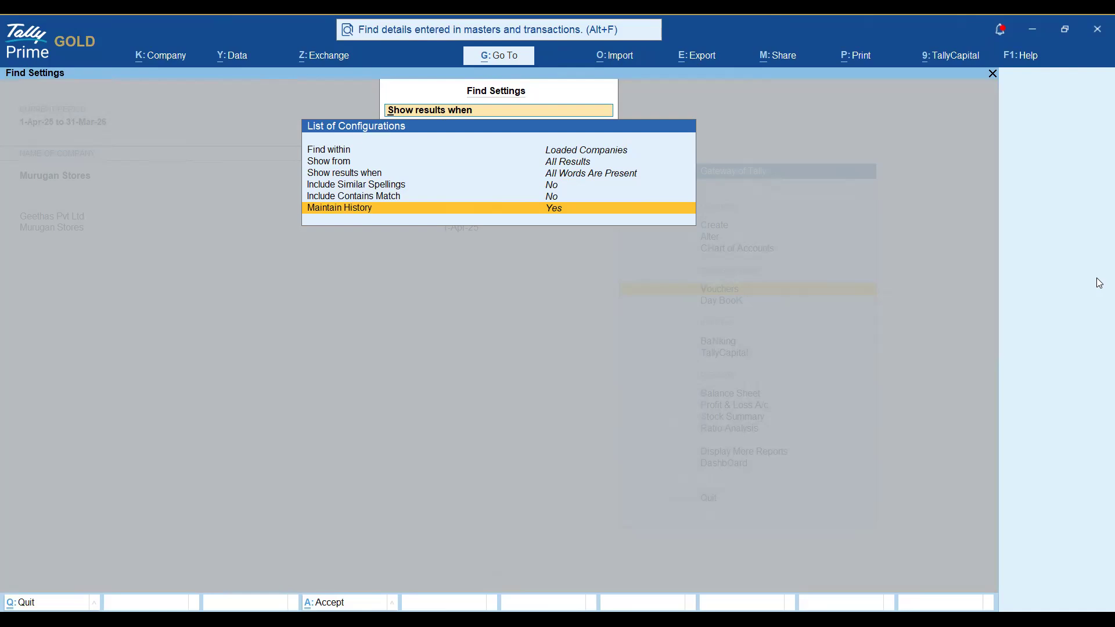
{"action": "key", "text": "Up"}
{"action": "key", "text": "Up"}
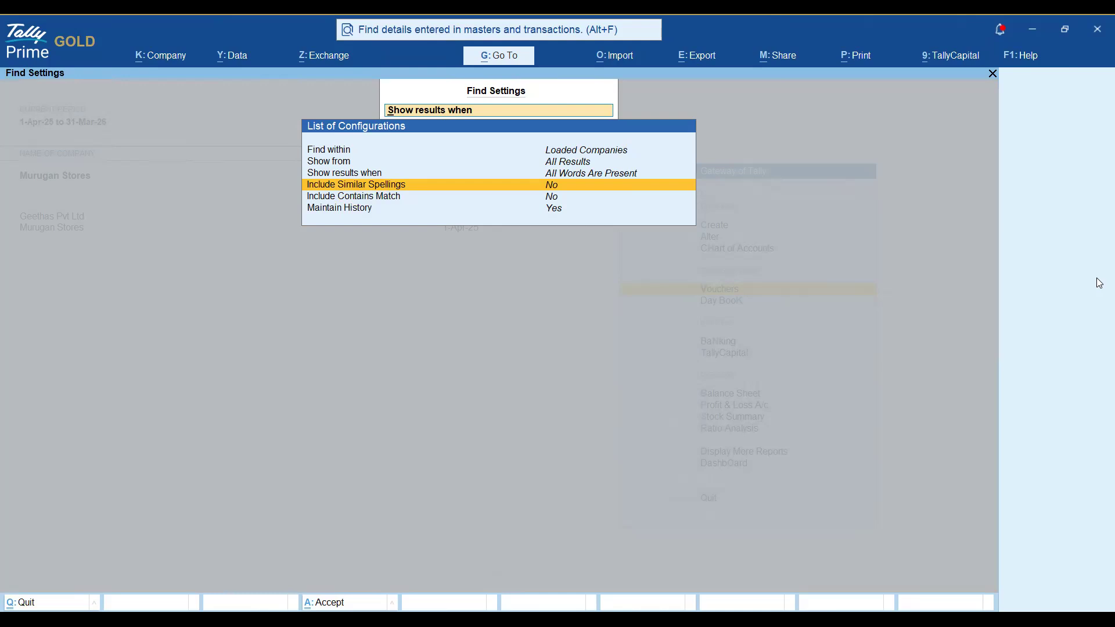
{"action": "key", "text": "Down"}
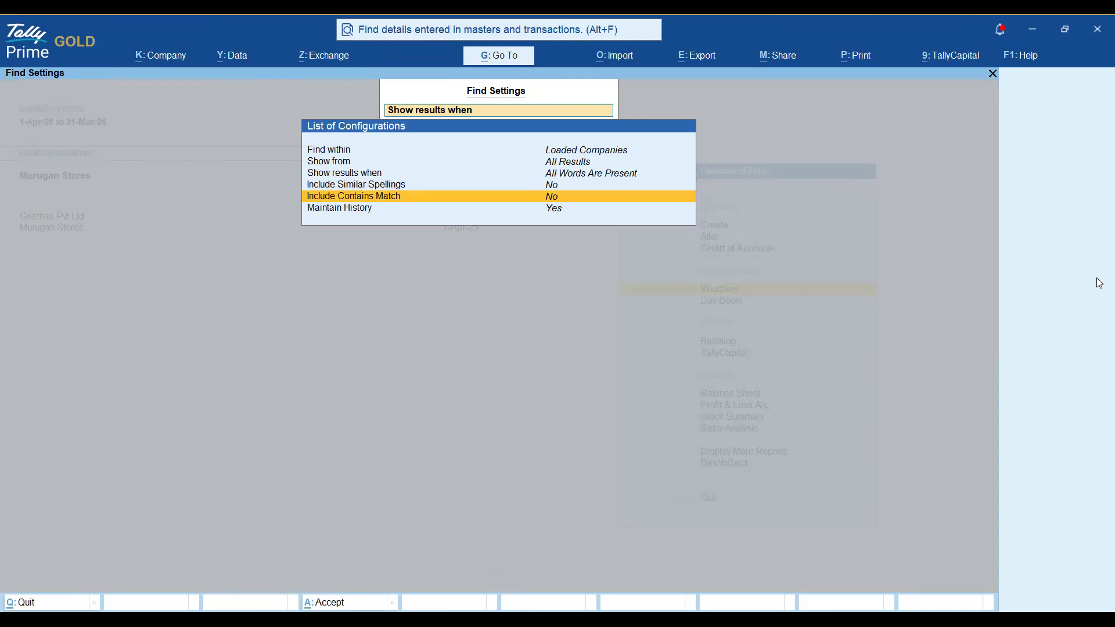
{"action": "key", "text": "Escape"}
{"action": "key", "text": "Escape"}
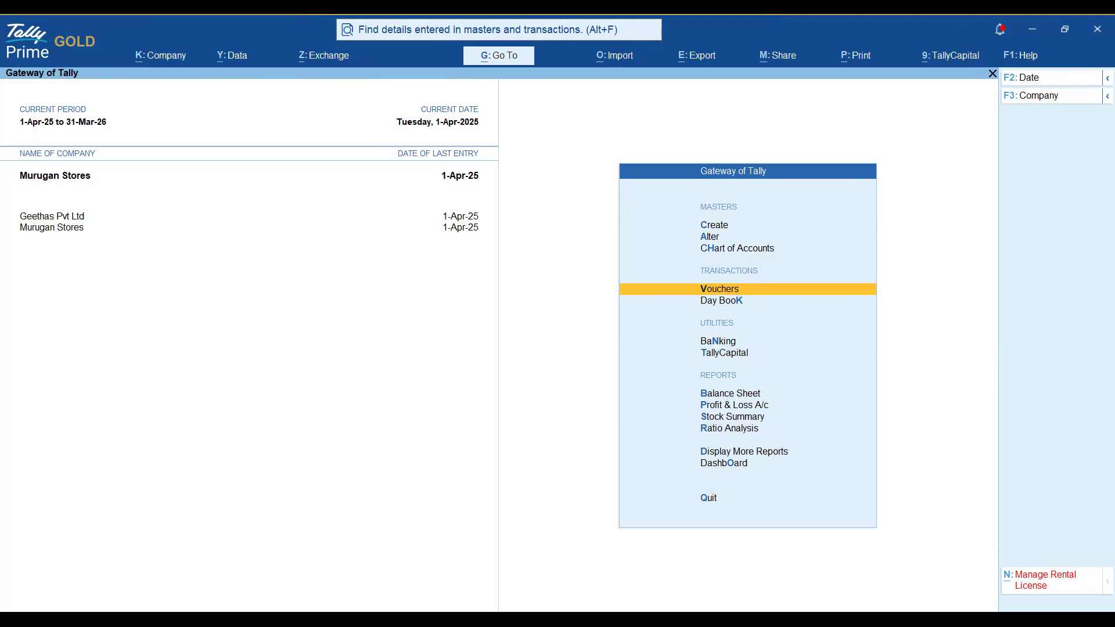
{"action": "key", "text": "alt+Tab"}
Start a masters export for Murugan Stores from the Export menu.
{"action": "left_click", "coordinate": [709, 65]}
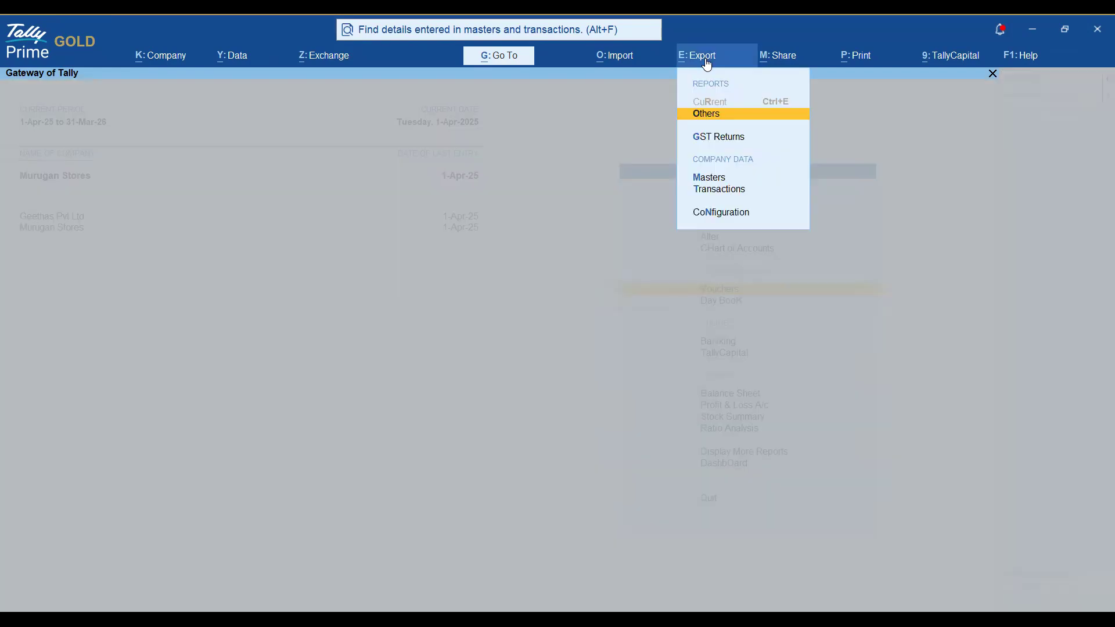
{"action": "key", "text": "Down"}
{"action": "key", "text": "Down"}
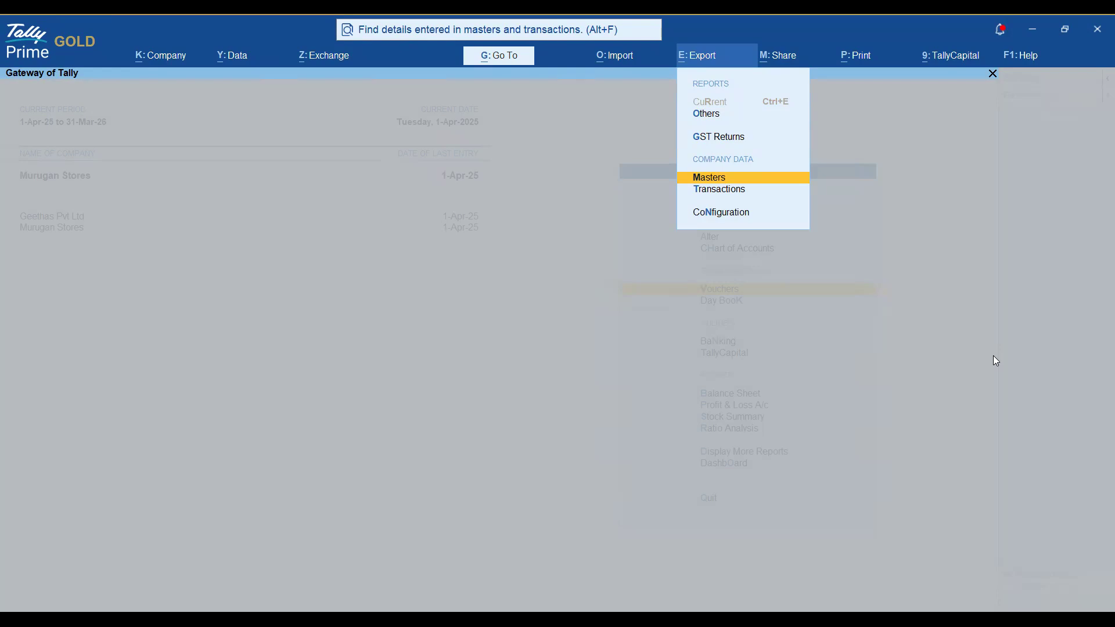
{"action": "key", "text": "Return"}
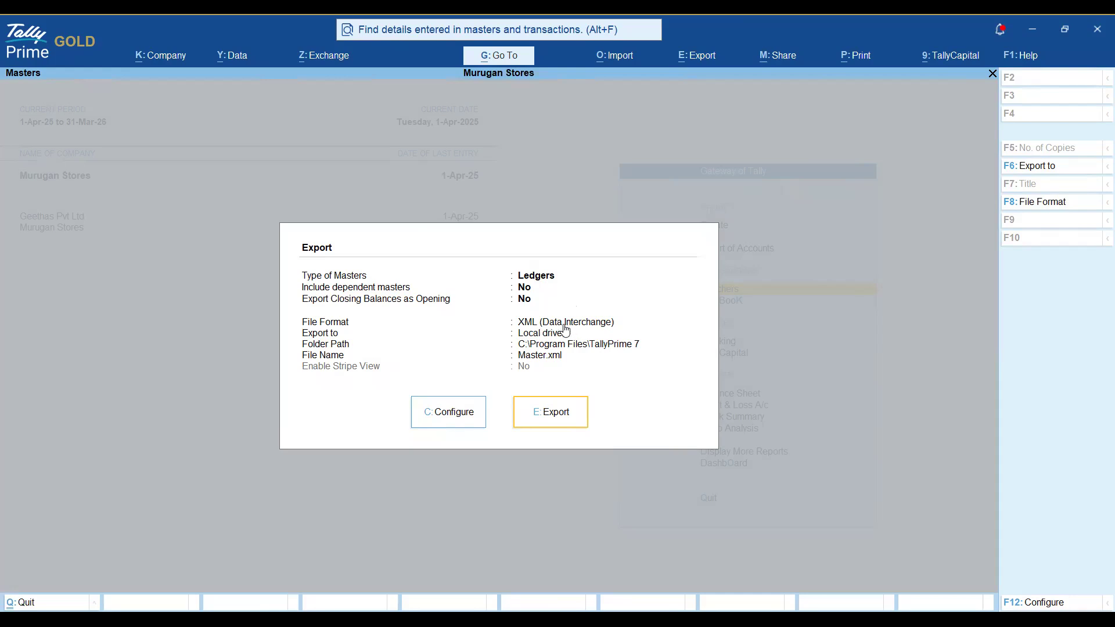
Switch the export file format to JSON (Data Exchange) and open the export configuration.
{"action": "left_click", "coordinate": [1044, 206]}
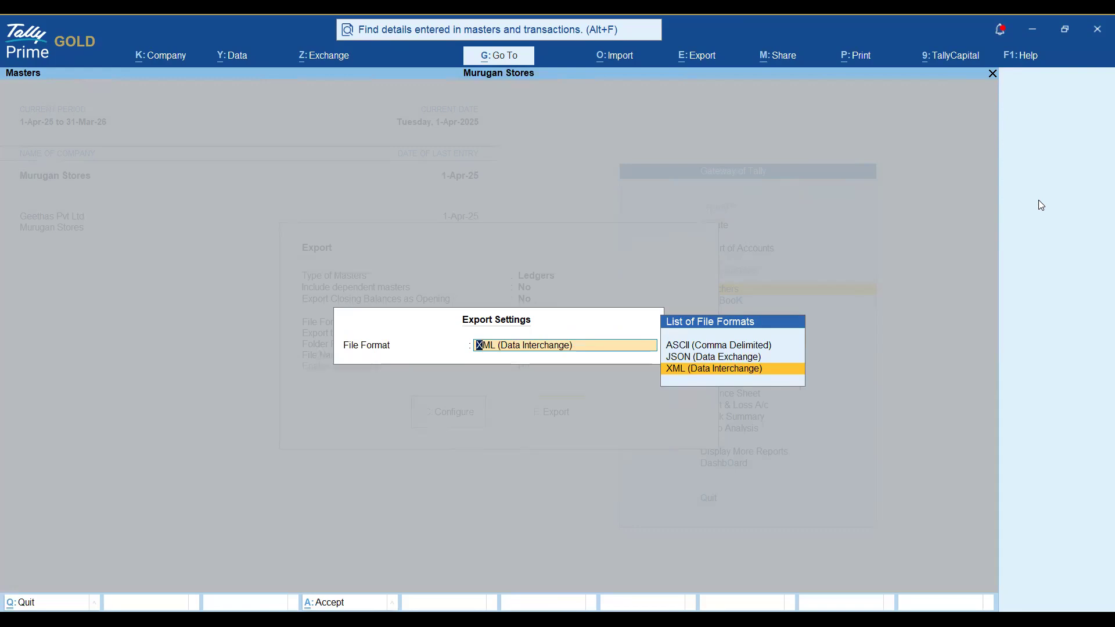
{"action": "key", "text": "Up"}
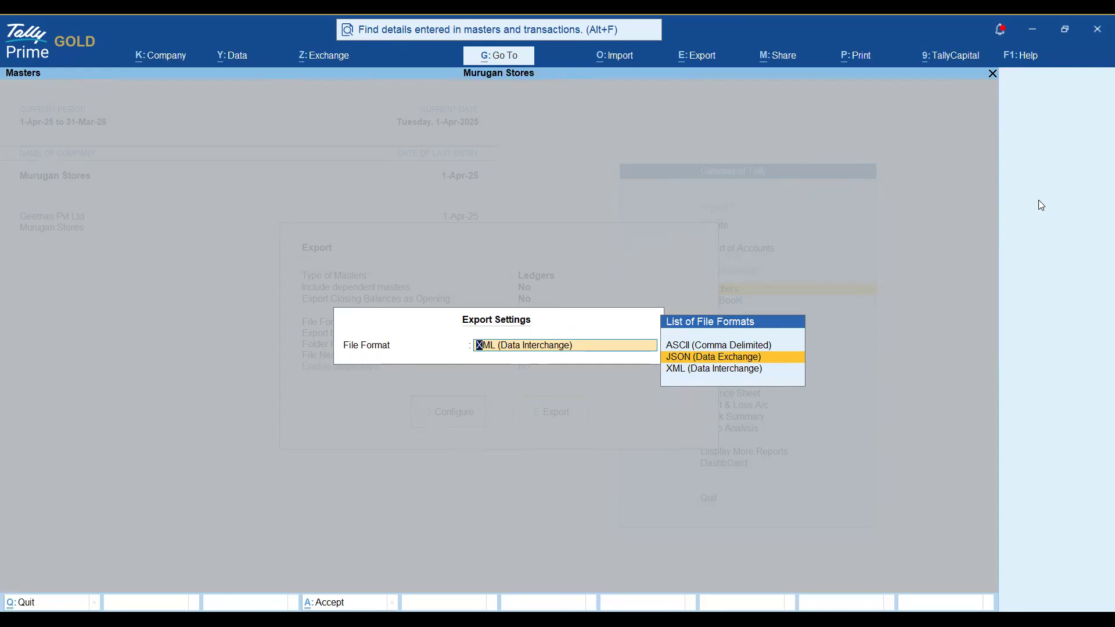
{"action": "key", "text": "Return"}
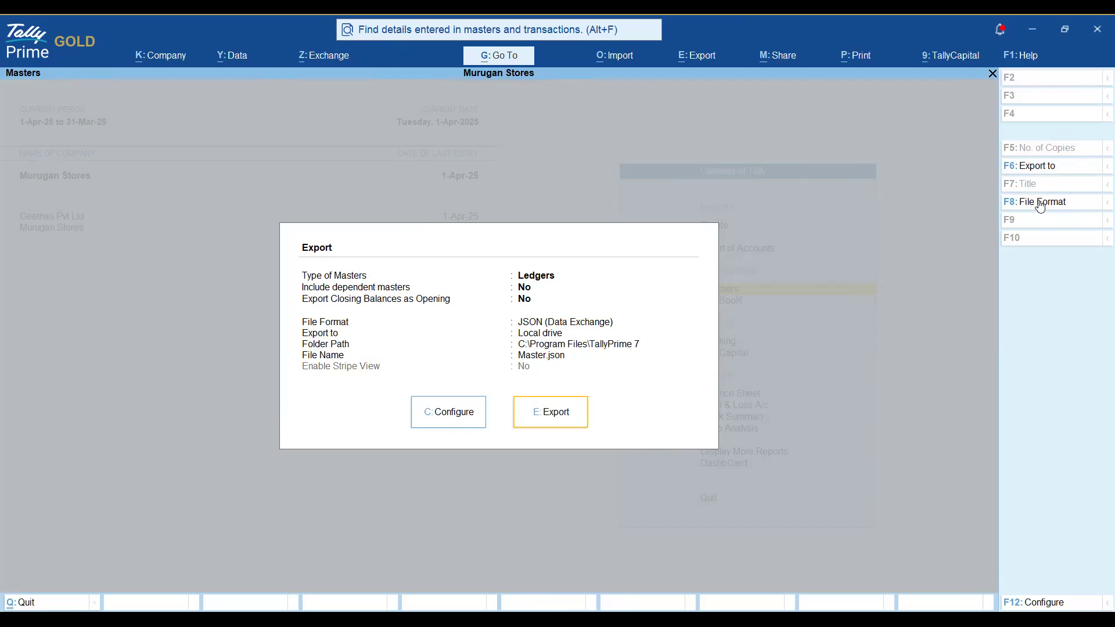
{"action": "key", "text": "c"}
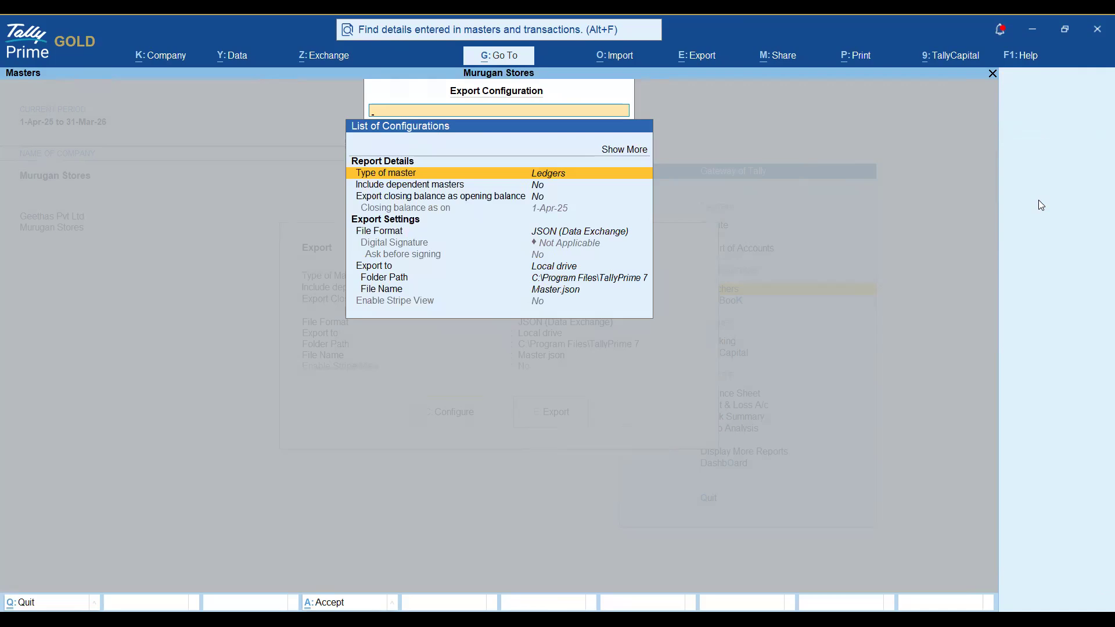
Cancel the export and view the Murugan Stores ledger list in Chart of Accounts.
{"action": "key", "text": "Escape"}
{"action": "key", "text": "Escape"}
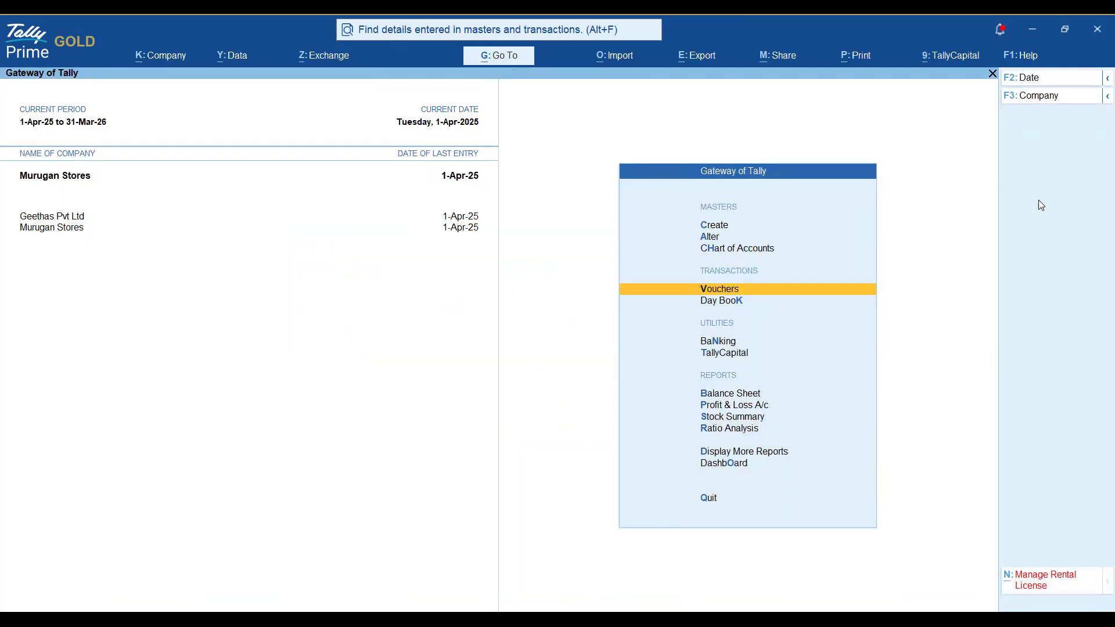
{"action": "key", "text": "Up"}
{"action": "key", "text": "Up"}
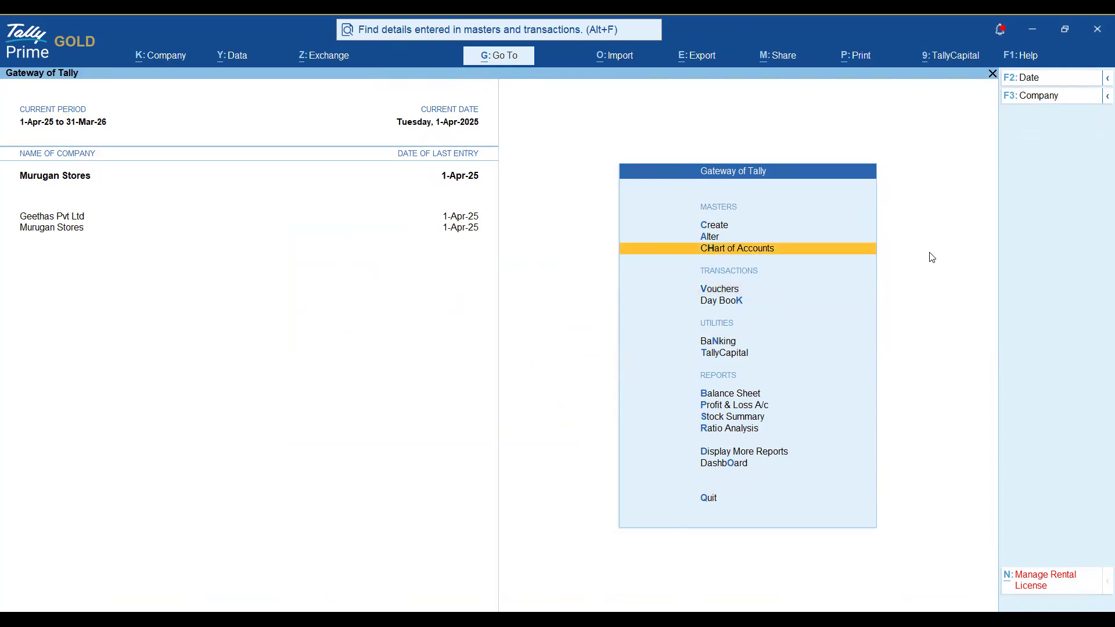
{"action": "key", "text": "Down"}
{"action": "key", "text": "Return"}
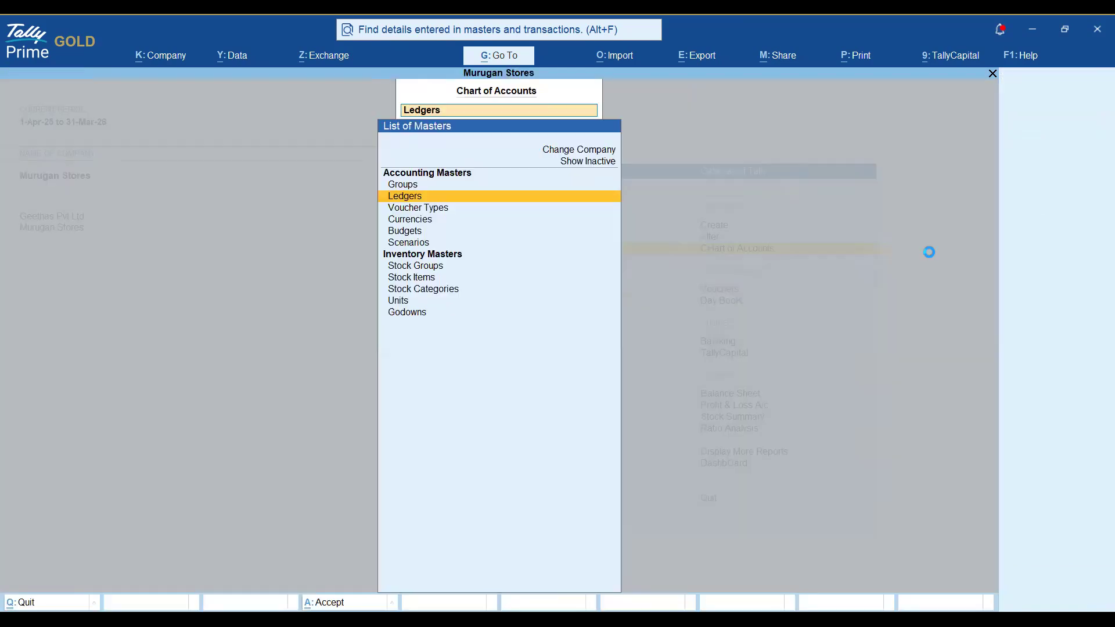
{"action": "key", "text": "Return"}
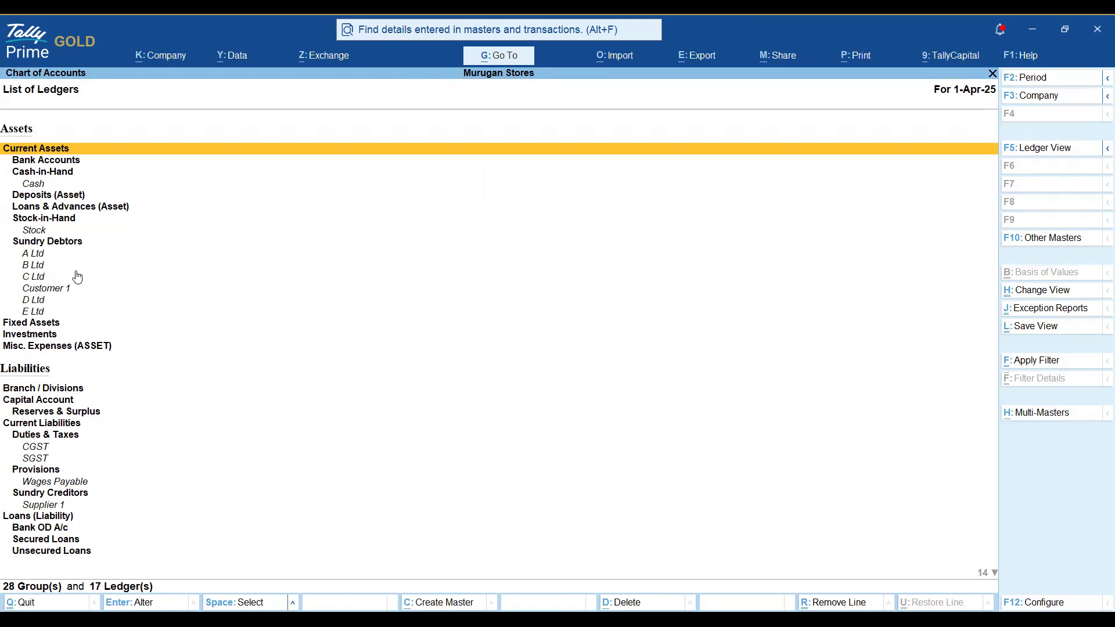
{"action": "key", "text": "Escape"}
{"action": "key", "text": "Escape"}
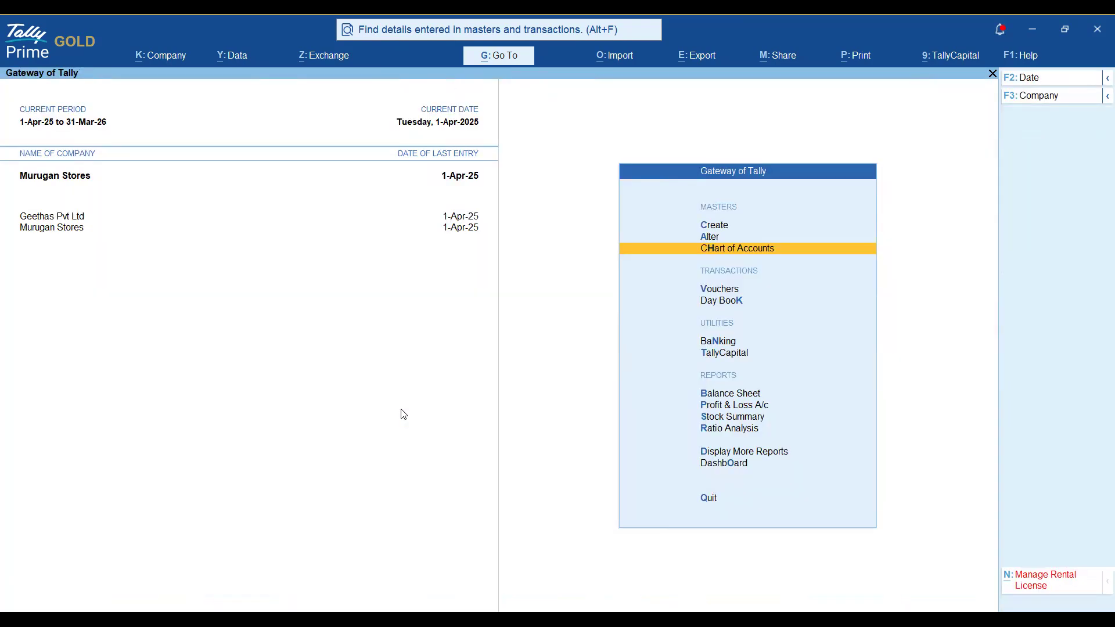
Make Geethas Pvt Ltd the current company and view its ledger list.
{"action": "left_click", "coordinate": [66, 217]}
{"action": "key", "text": "Down"}
{"action": "key", "text": "Up"}
{"action": "key", "text": "Up"}
{"action": "key", "text": "Return"}
{"action": "key", "text": "Down"}
{"action": "key", "text": "Escape"}
{"action": "key", "text": "Down"}
{"action": "key", "text": "Return"}
{"action": "key", "text": "Return"}
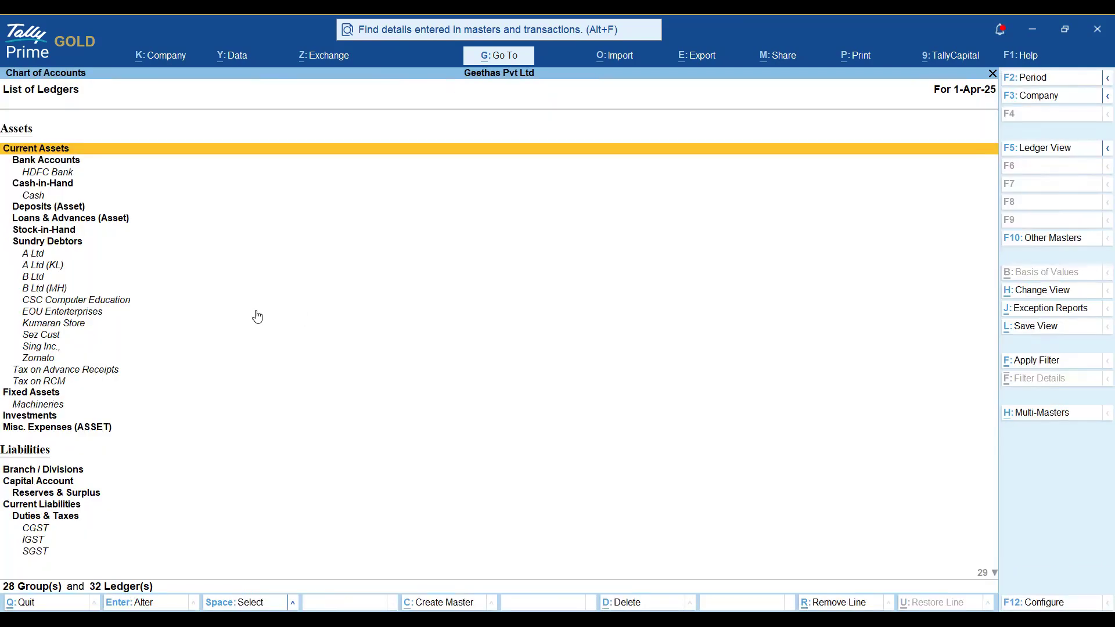
{"action": "key", "text": "Escape"}
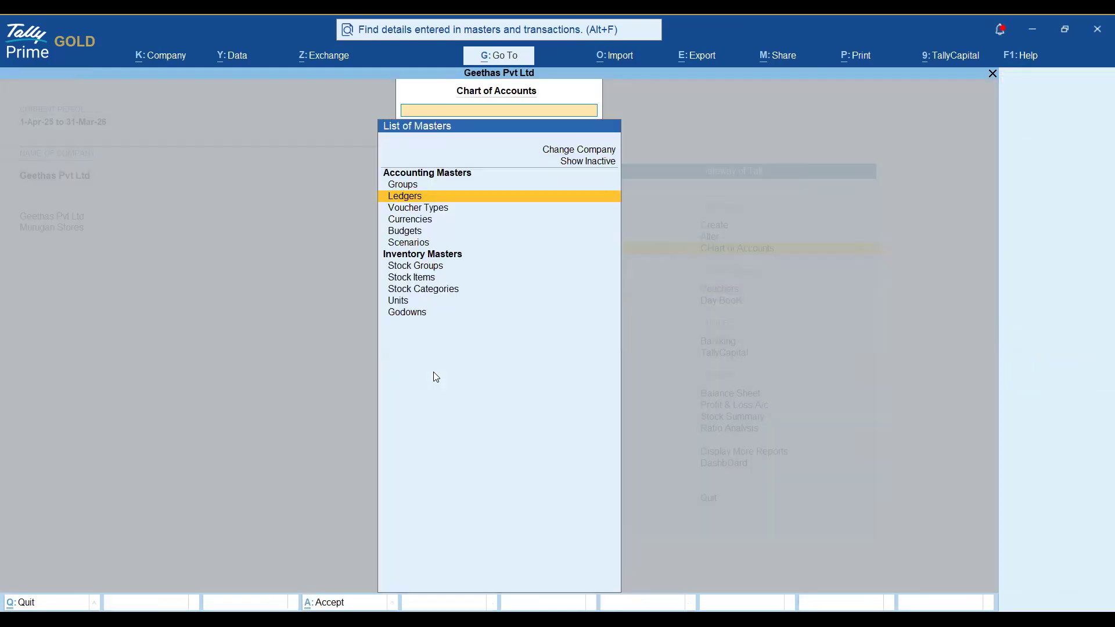
{"action": "key", "text": "Escape"}
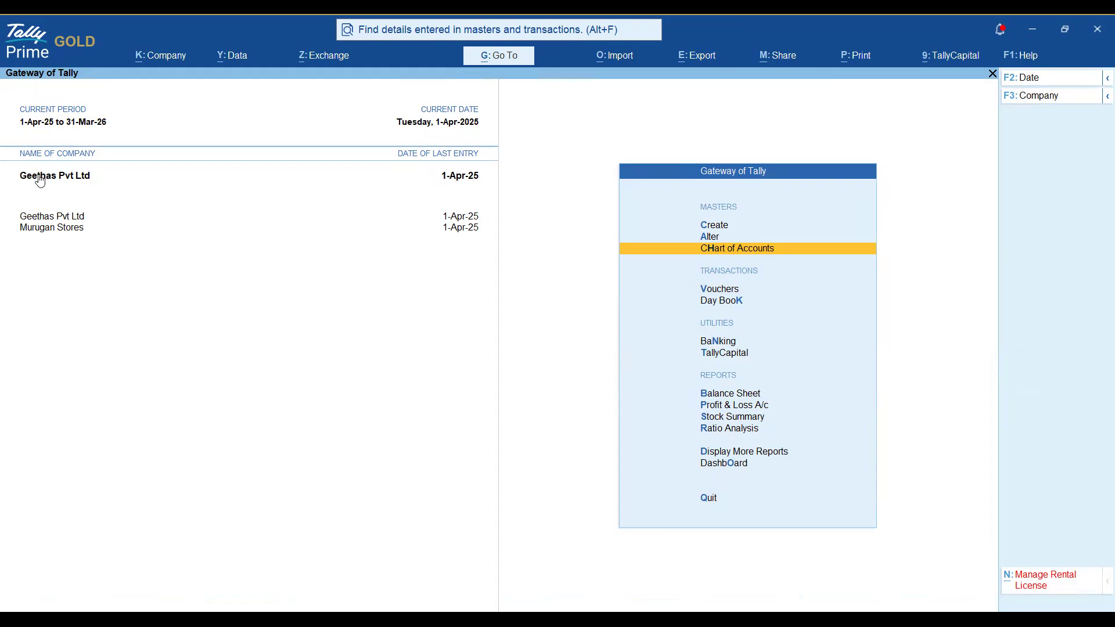
Start a Geethas Pvt Ltd masters export and set Type of master to All Masters.
{"action": "left_click", "coordinate": [705, 61]}
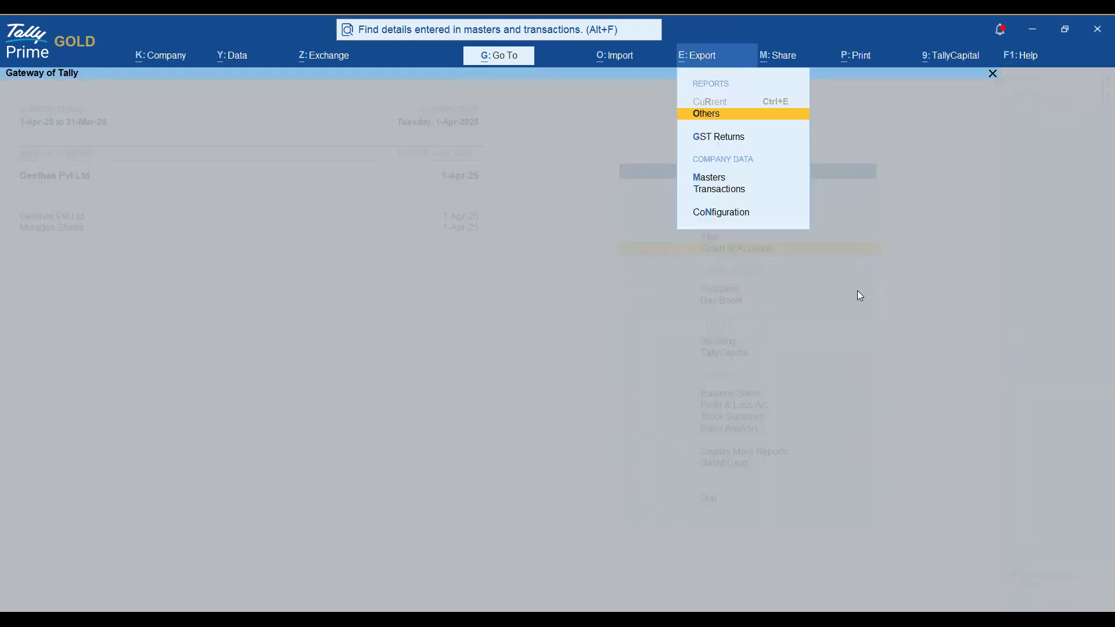
{"action": "key", "text": "Down"}
{"action": "key", "text": "Down"}
{"action": "key", "text": "Return"}
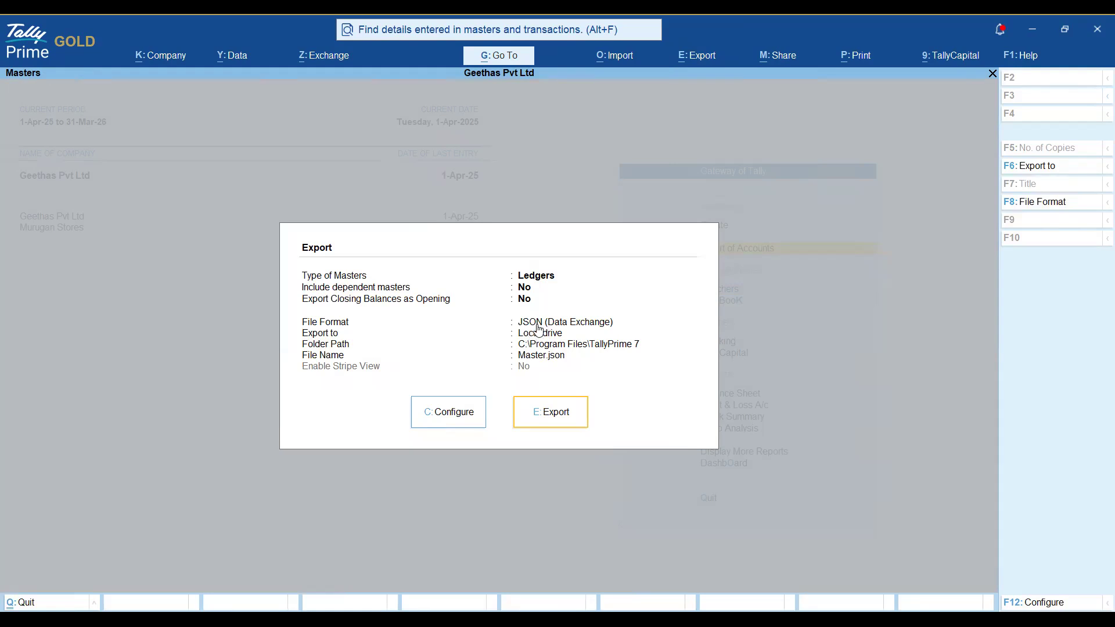
{"action": "left_click", "coordinate": [468, 416]}
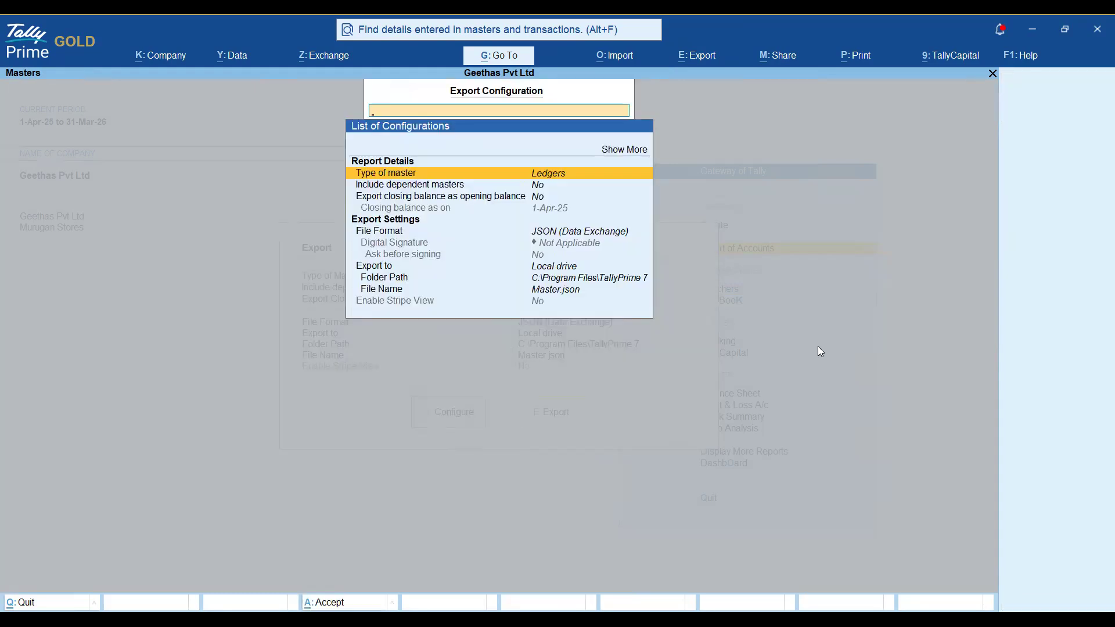
{"action": "key", "text": "Return"}
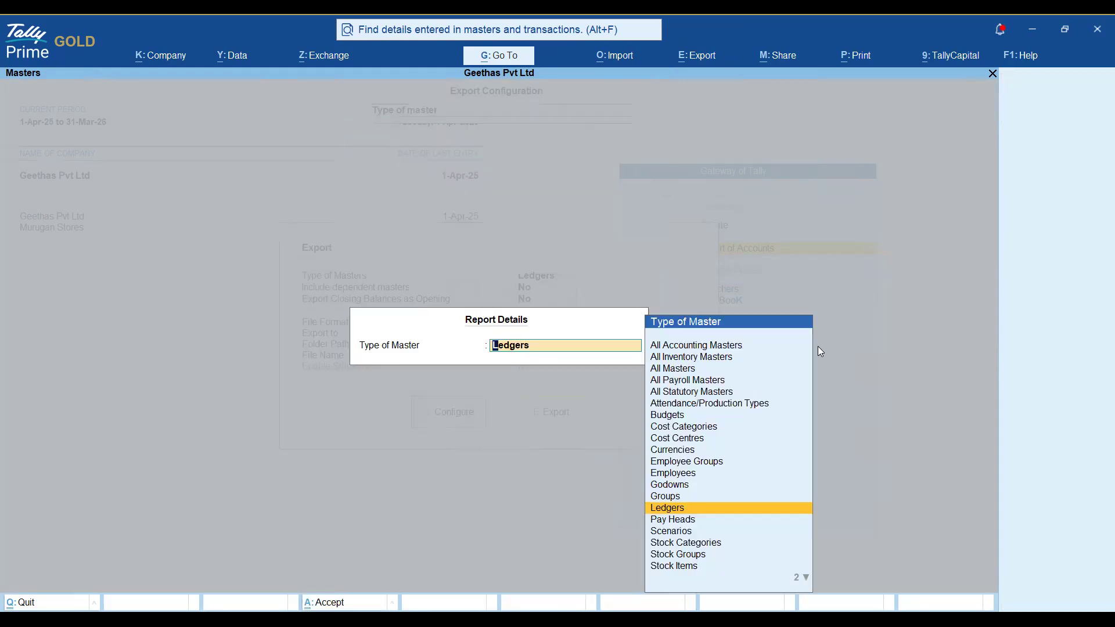
{"action": "key", "text": "Up"}
{"action": "key", "text": "Up"}
{"action": "key", "text": "Up"}
{"action": "key", "text": "Up"}
{"action": "key", "text": "Up"}
{"action": "key", "text": "Up"}
{"action": "key", "text": "Up"}
{"action": "key", "text": "Up"}
{"action": "key", "text": "Up"}
{"action": "key", "text": "Up"}
{"action": "key", "text": "Up"}
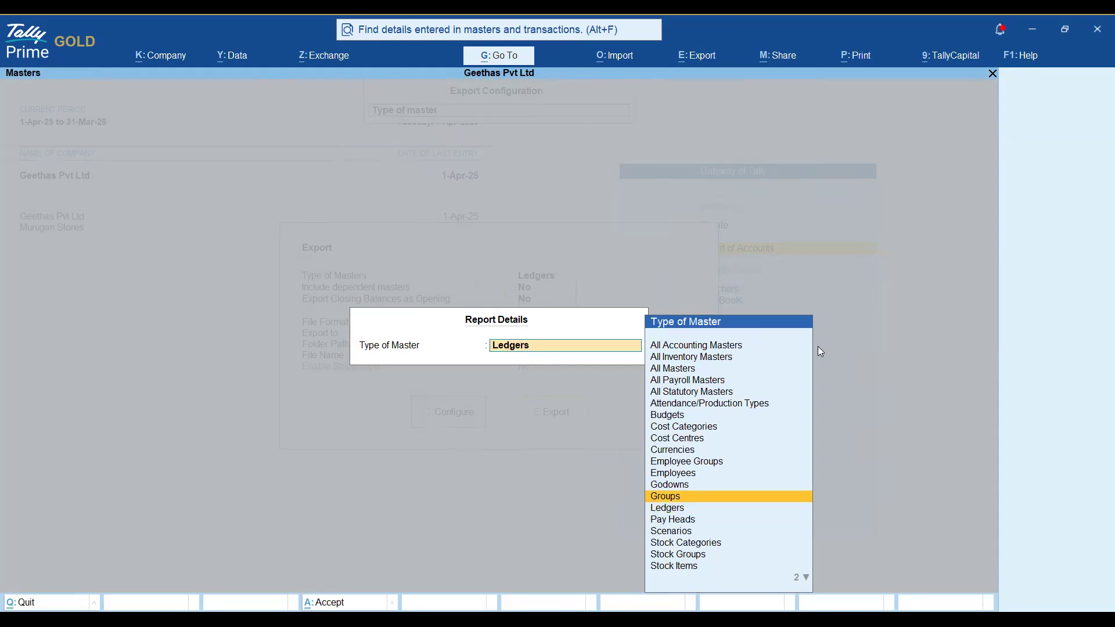
{"action": "key", "text": "Up"}
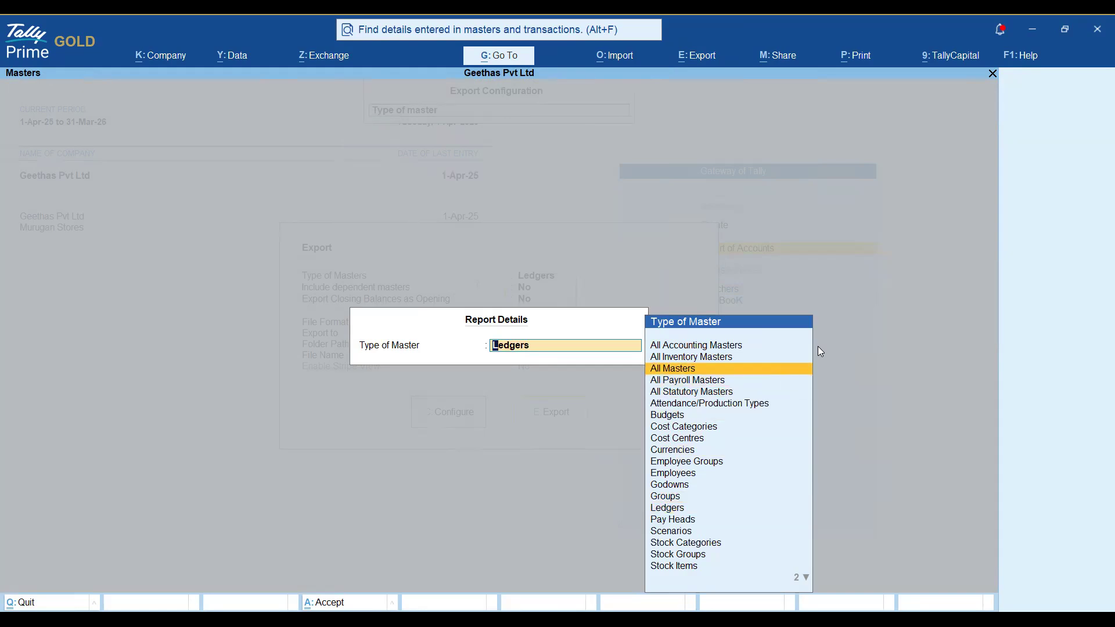
{"action": "key", "text": "Return"}
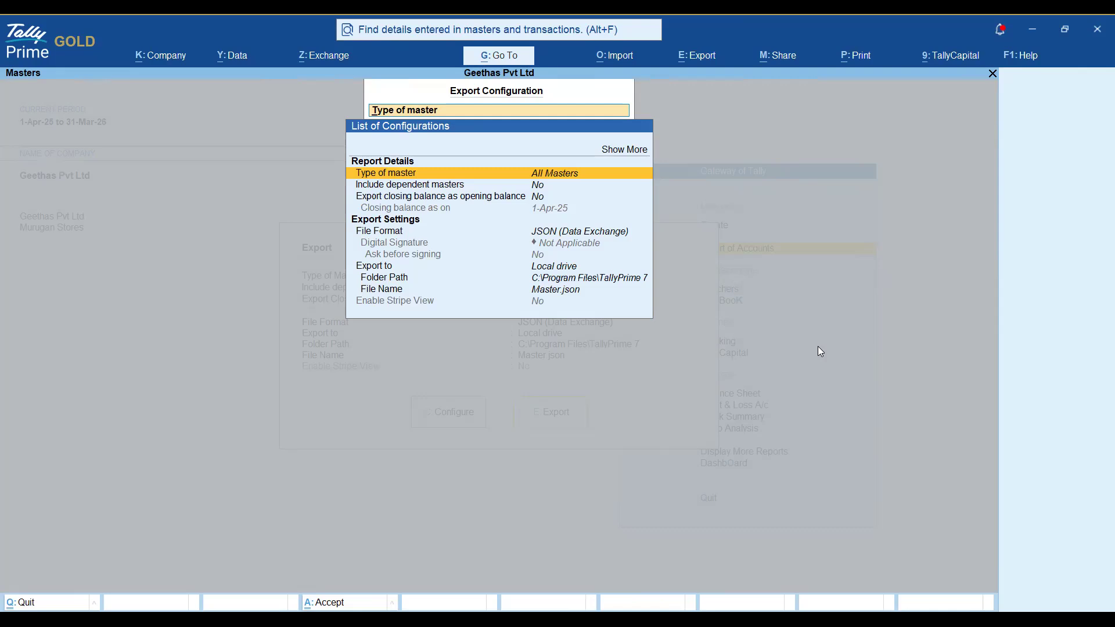
{"action": "key", "text": "Down"}
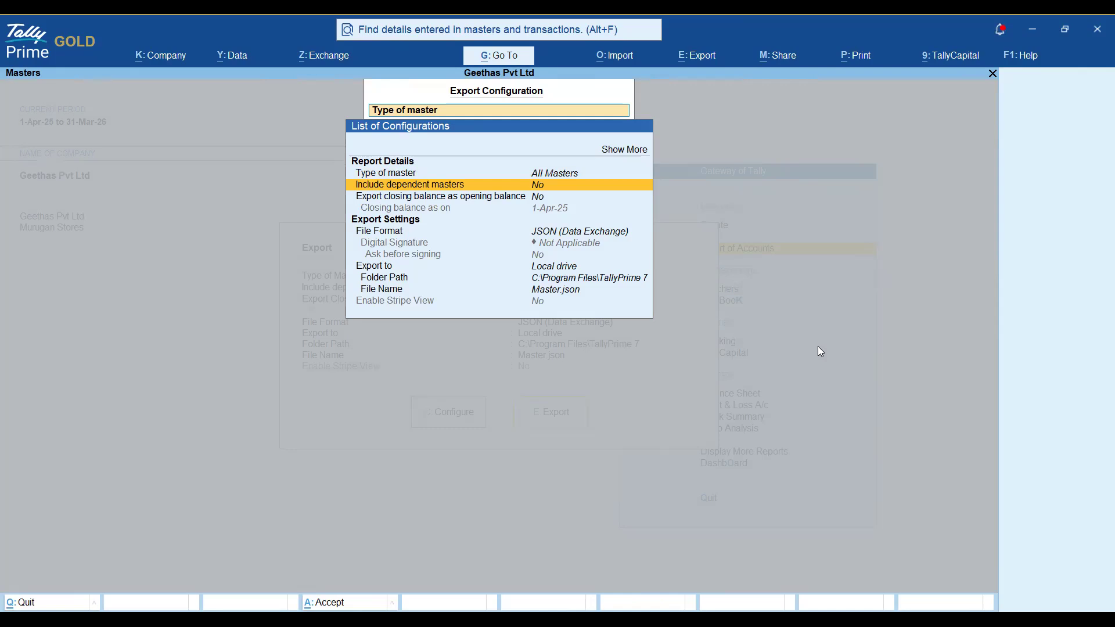
{"action": "key", "text": "Down"}
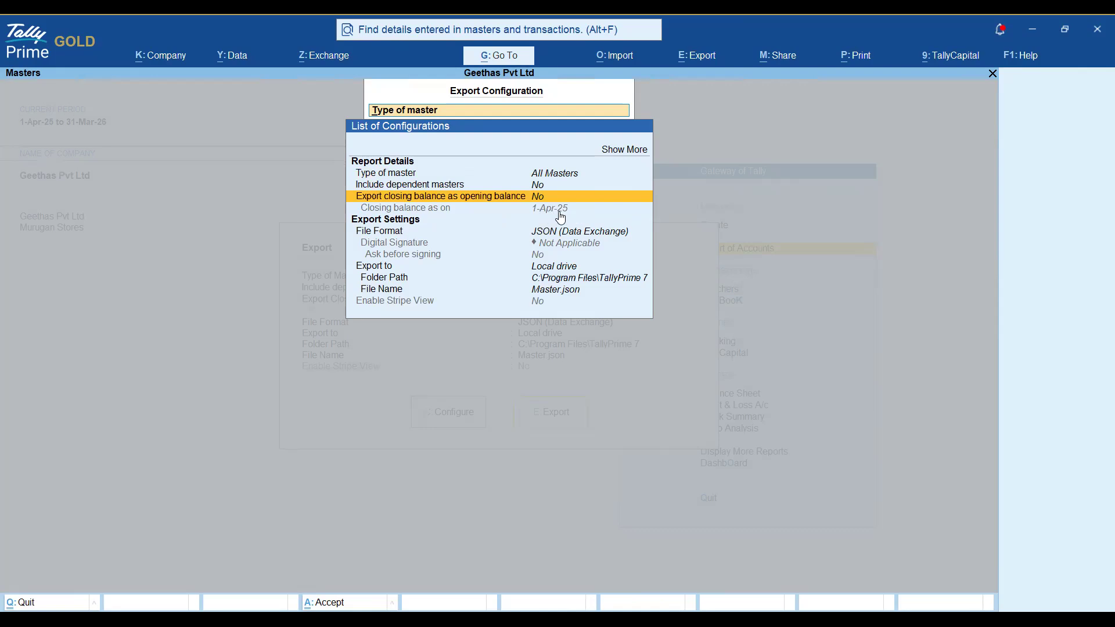
{"action": "key", "text": "Down"}
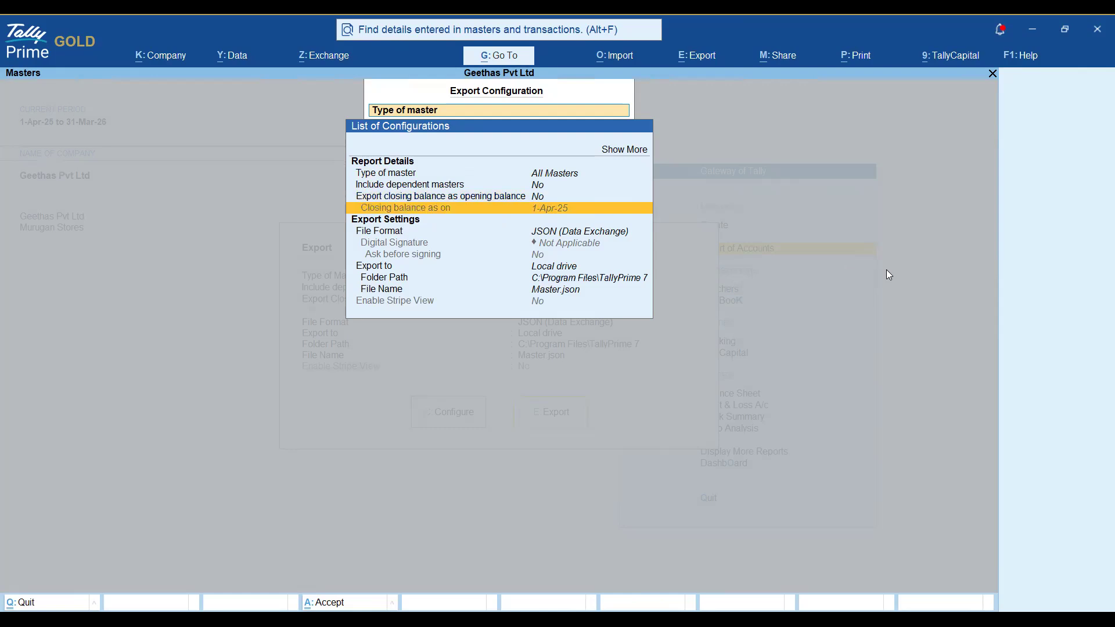
{"action": "key", "text": "Down"}
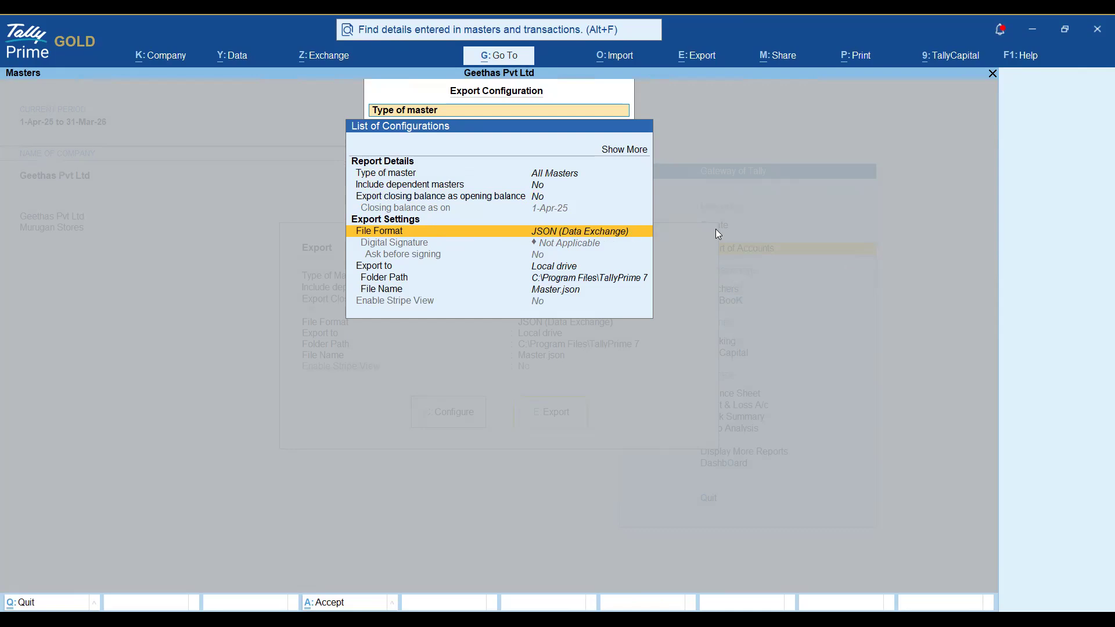
{"action": "key", "text": "Return"}
{"action": "key", "text": "Escape"}
Open the Folder Path setting and browse to the E drive.
{"action": "key", "text": "Down"}
{"action": "key", "text": "Down"}
{"action": "key", "text": "Down"}
{"action": "key", "text": "Down"}
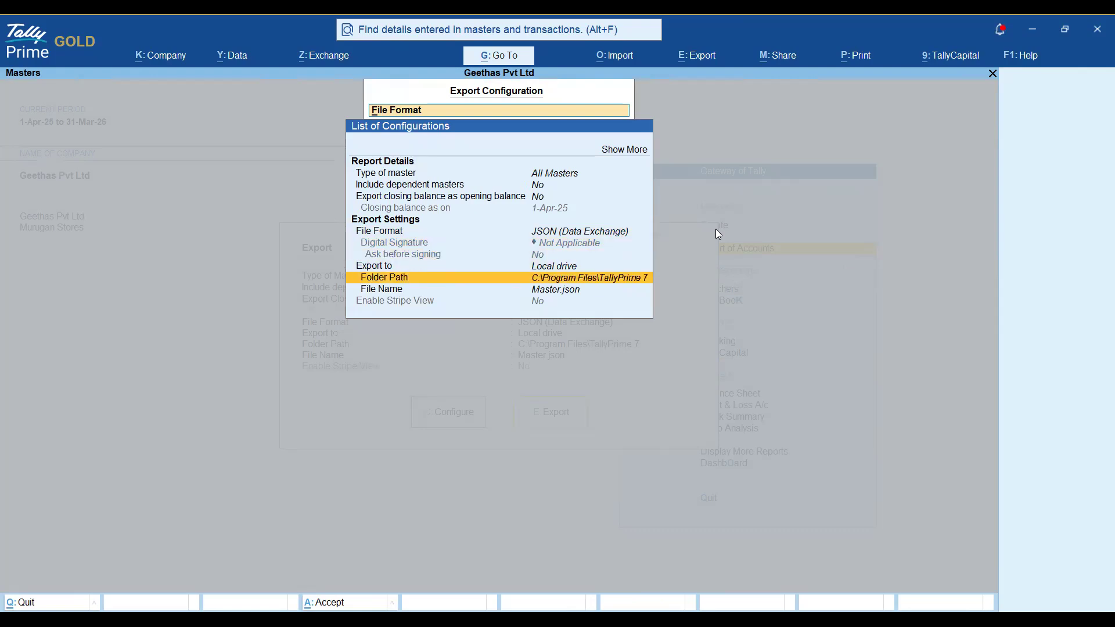
{"action": "key", "text": "Return"}
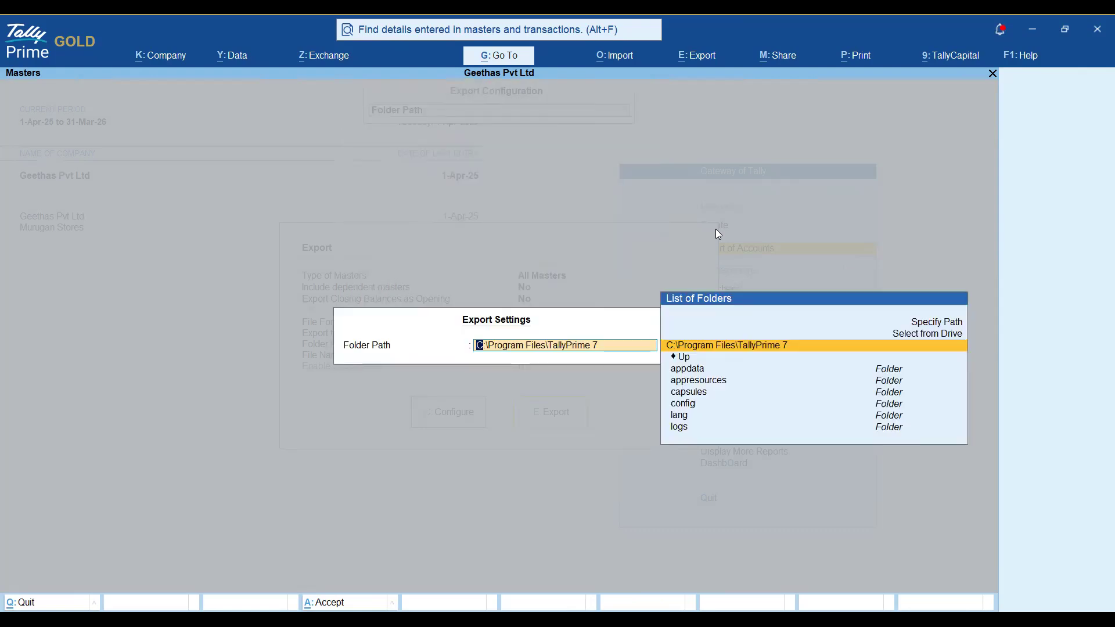
{"action": "key", "text": "Up"}
{"action": "key", "text": "Return"}
{"action": "key", "text": "Down"}
{"action": "key", "text": "Down"}
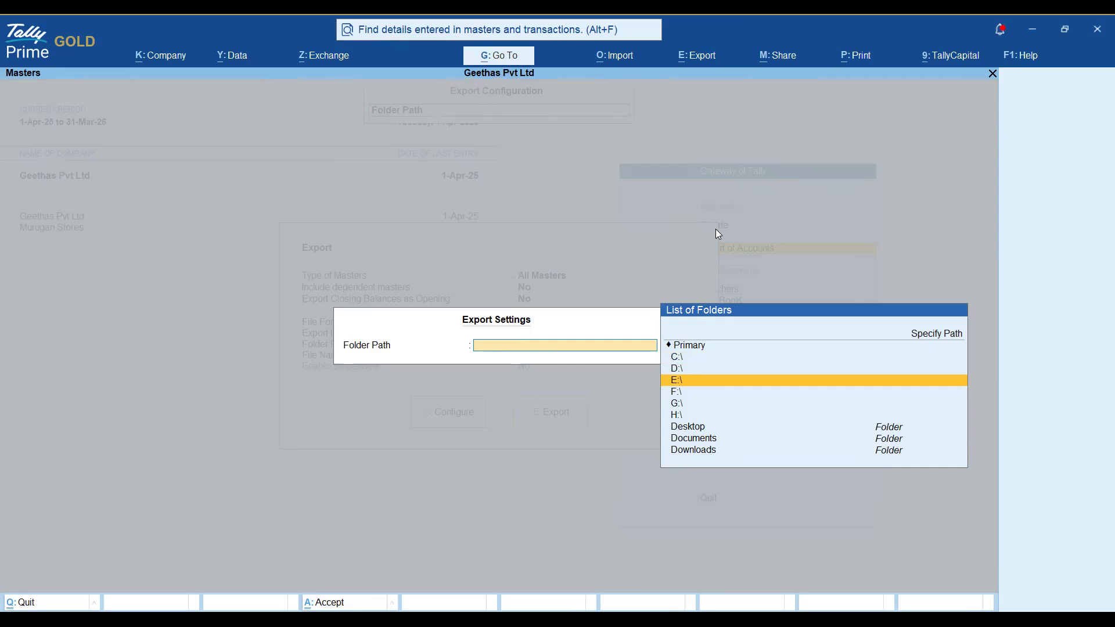
{"action": "key", "text": "Return"}
Specify E:/JSON as the export folder path, confirming creation of the new folder.
{"action": "key", "text": "Up"}
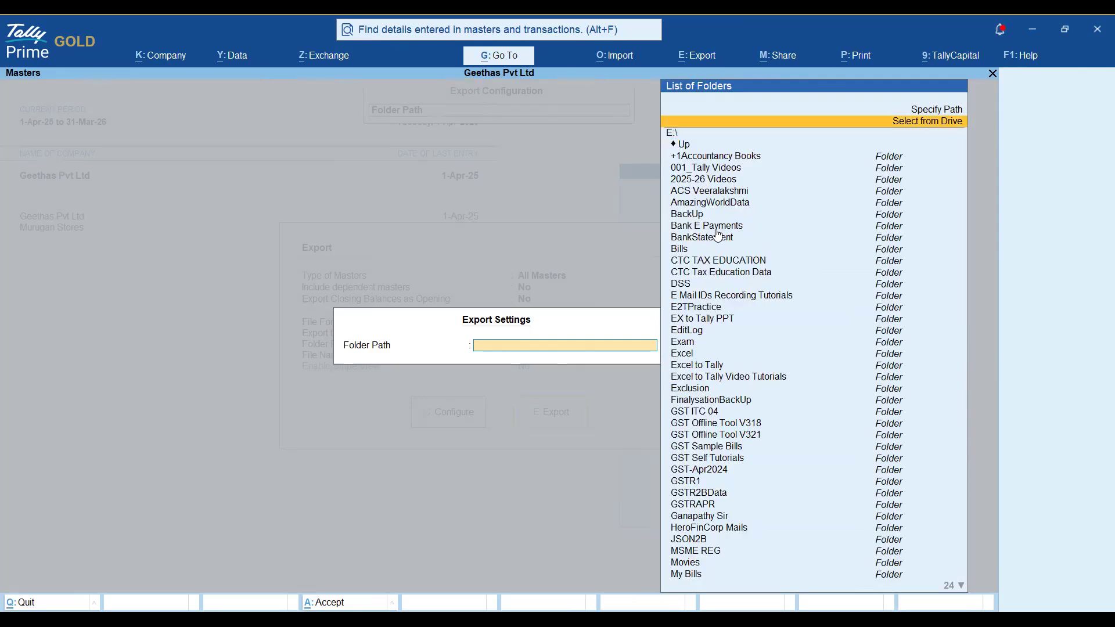
{"action": "key", "text": "Up"}
{"action": "key", "text": "Return"}
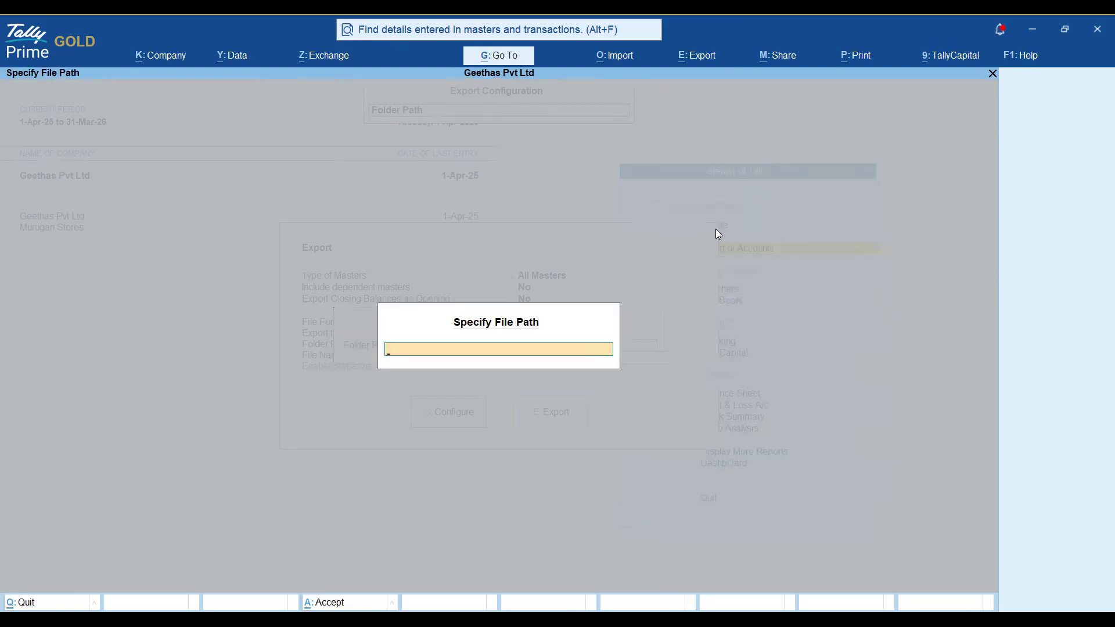
{"action": "type", "text": "E:/JSON"}
{"action": "key", "text": "Return"}
{"action": "key", "text": "y"}
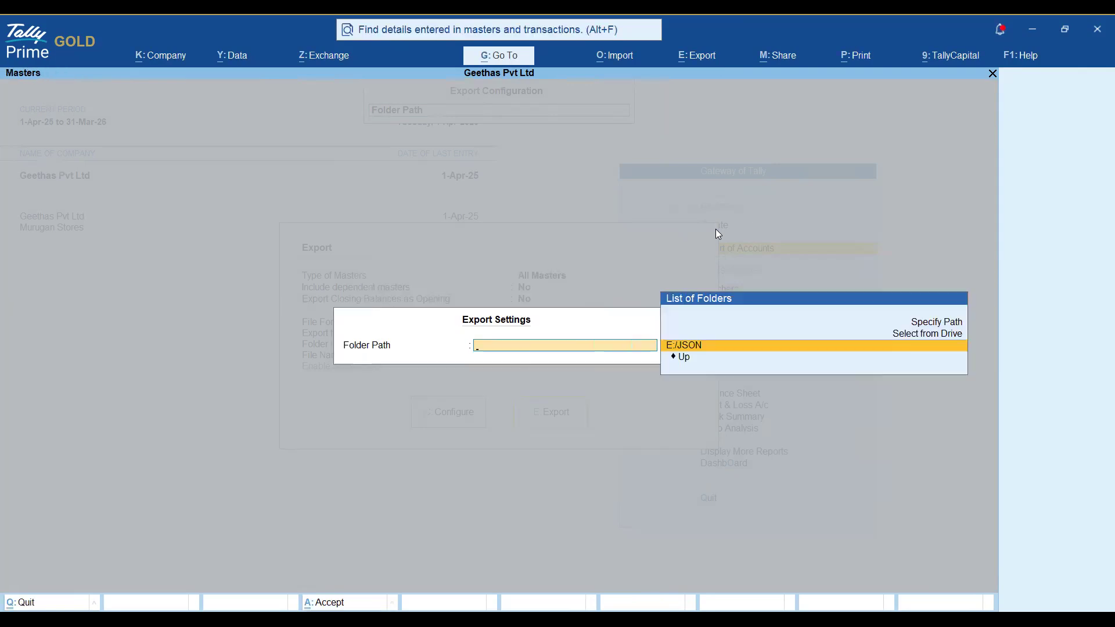
{"action": "key", "text": "Return"}
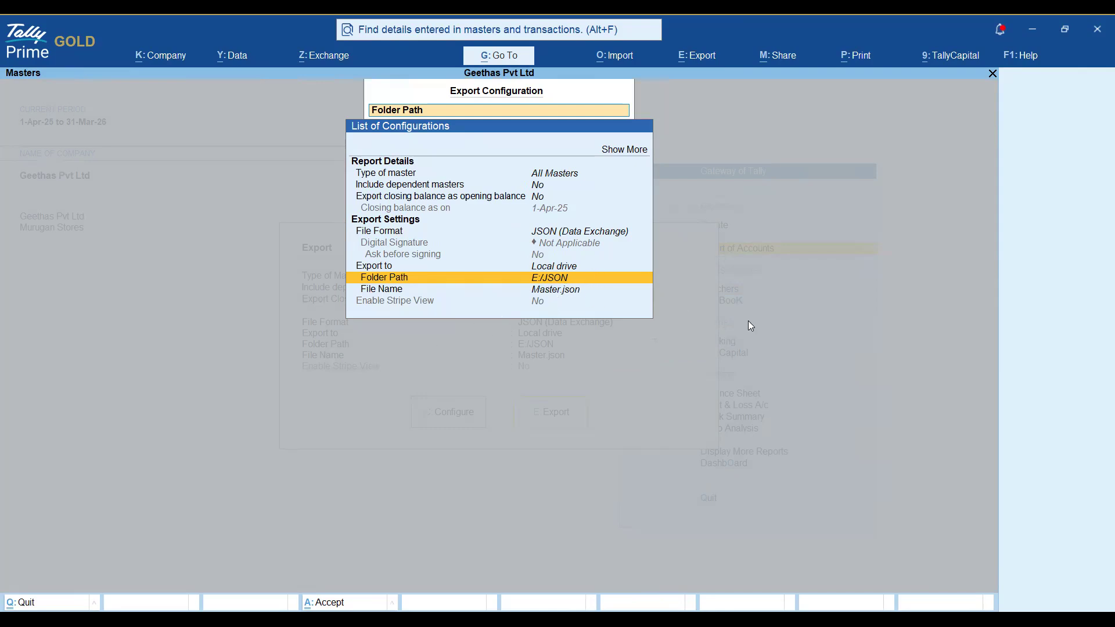
Export all masters to Master.json.
{"action": "key", "text": "Escape"}
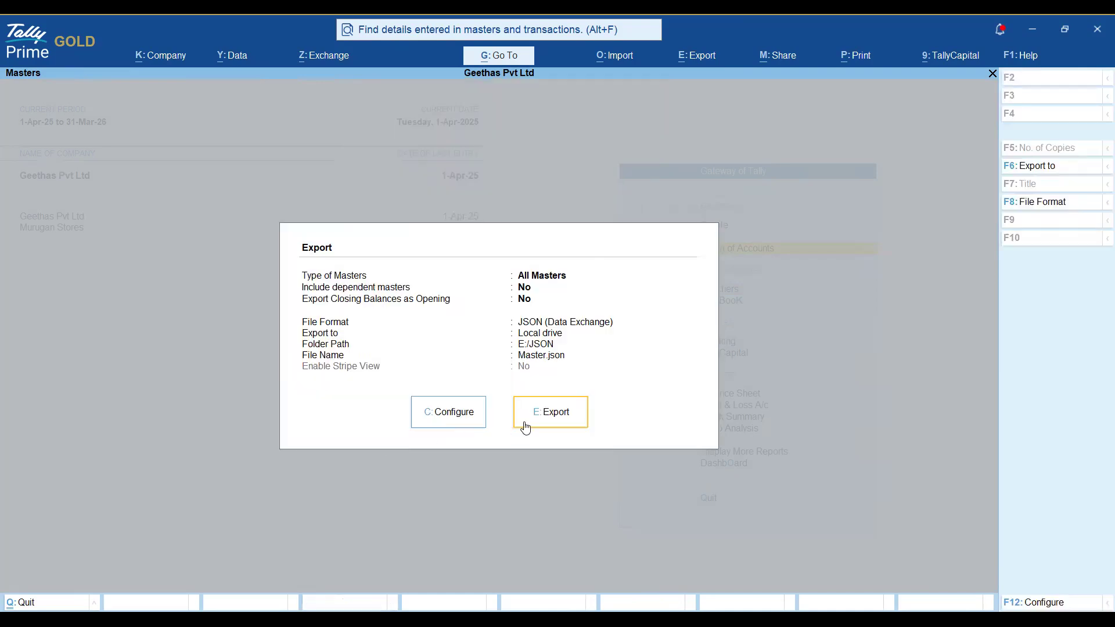
{"action": "left_click", "coordinate": [560, 423]}
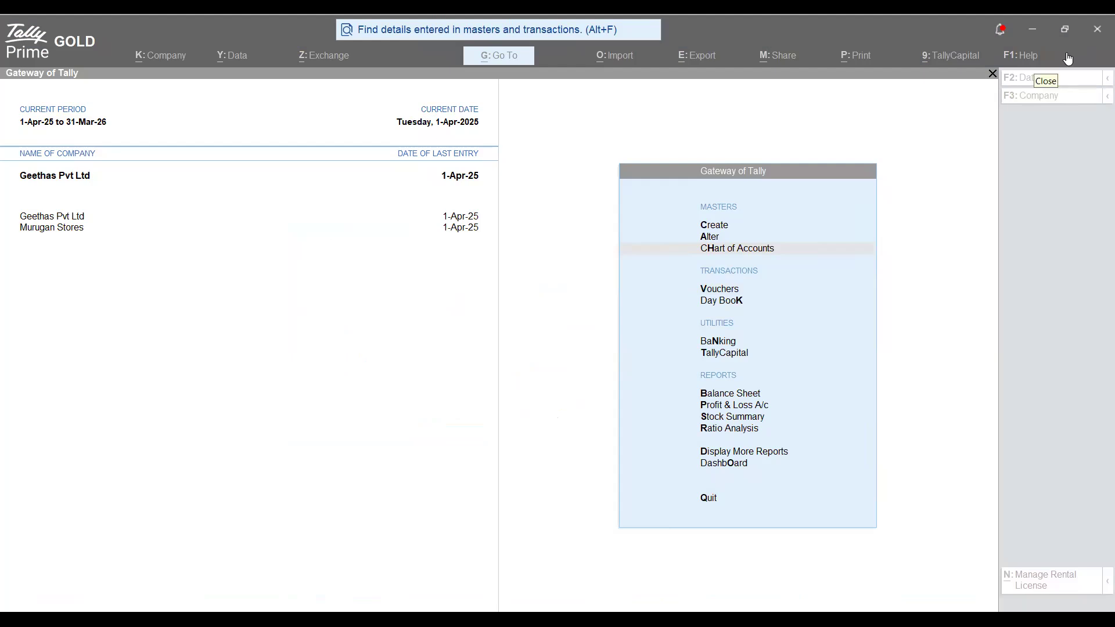
{"action": "left_click", "coordinate": [398, 296]}
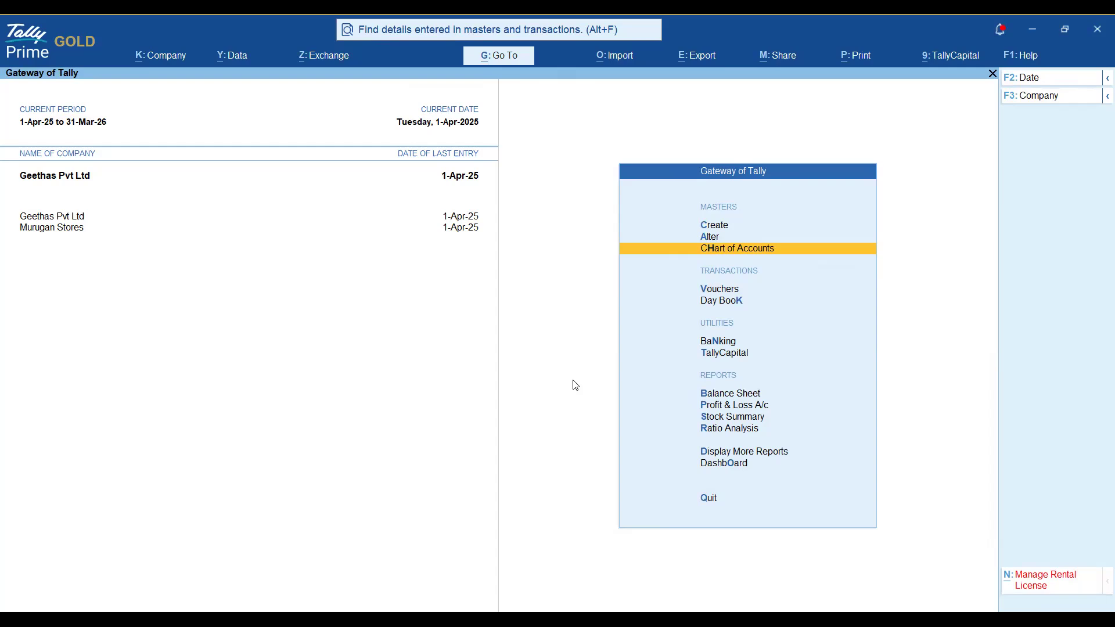
Shut Geethas Pvt Ltd and begin Create Company from the company selection list.
{"action": "key", "text": "alt+F3"}
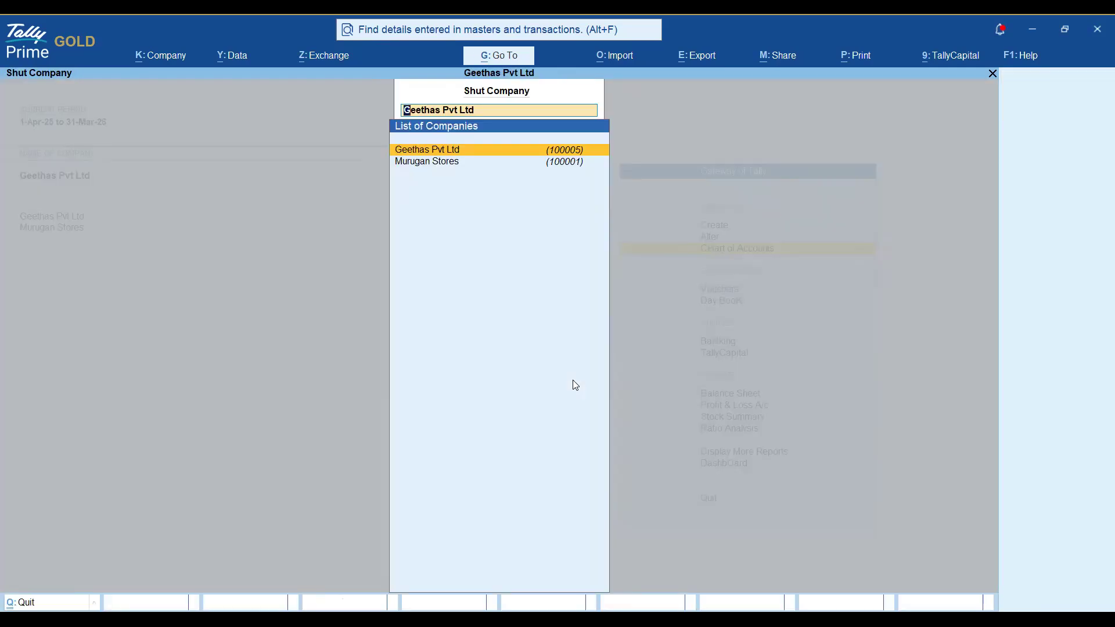
{"action": "key", "text": "Return"}
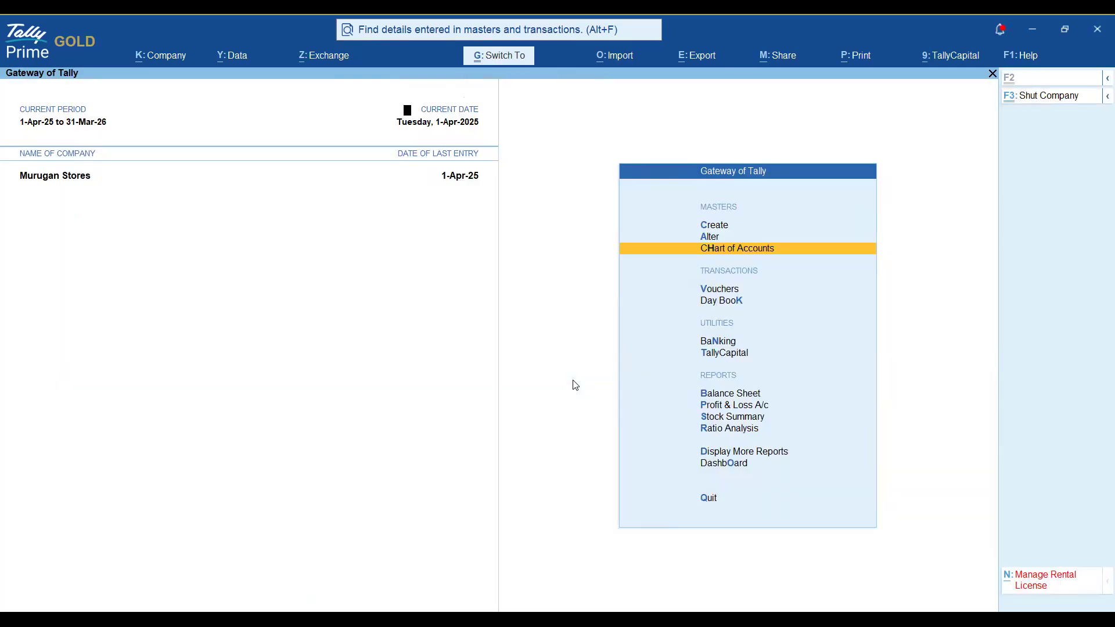
{"action": "key", "text": "F3"}
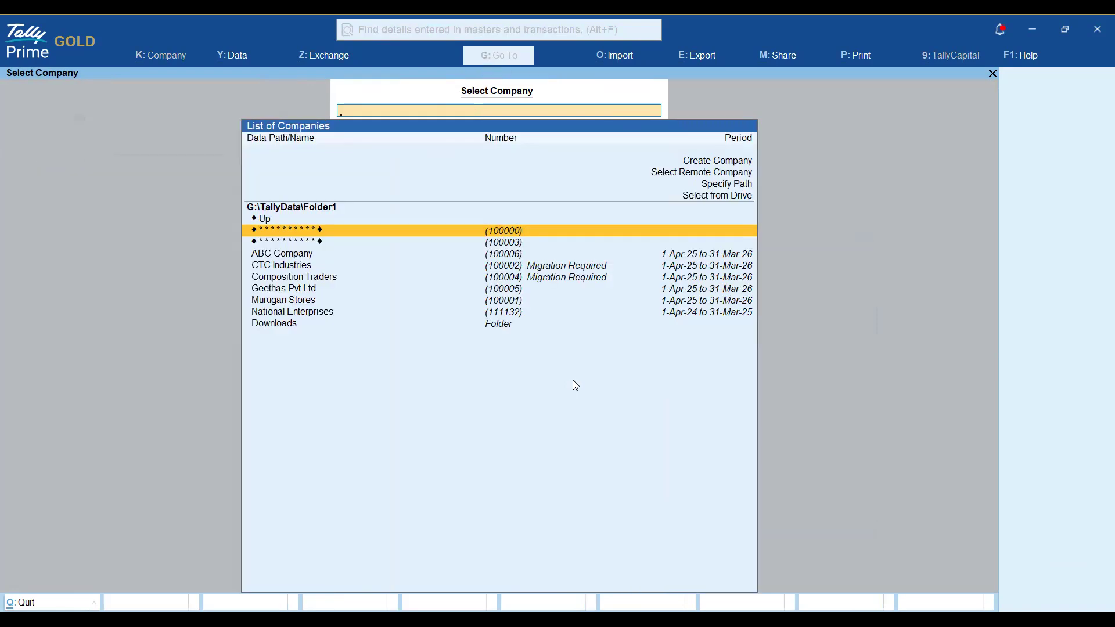
{"action": "key", "text": "Up"}
{"action": "key", "text": "Up"}
{"action": "key", "text": "Up"}
{"action": "key", "text": "Up"}
{"action": "key", "text": "Up"}
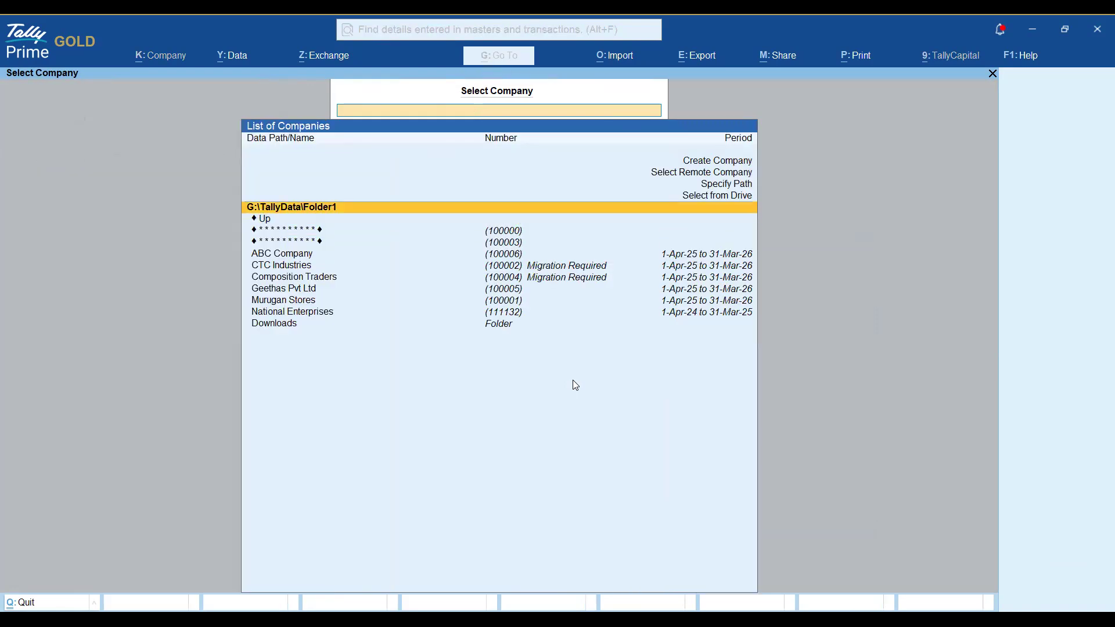
{"action": "key", "text": "Return"}
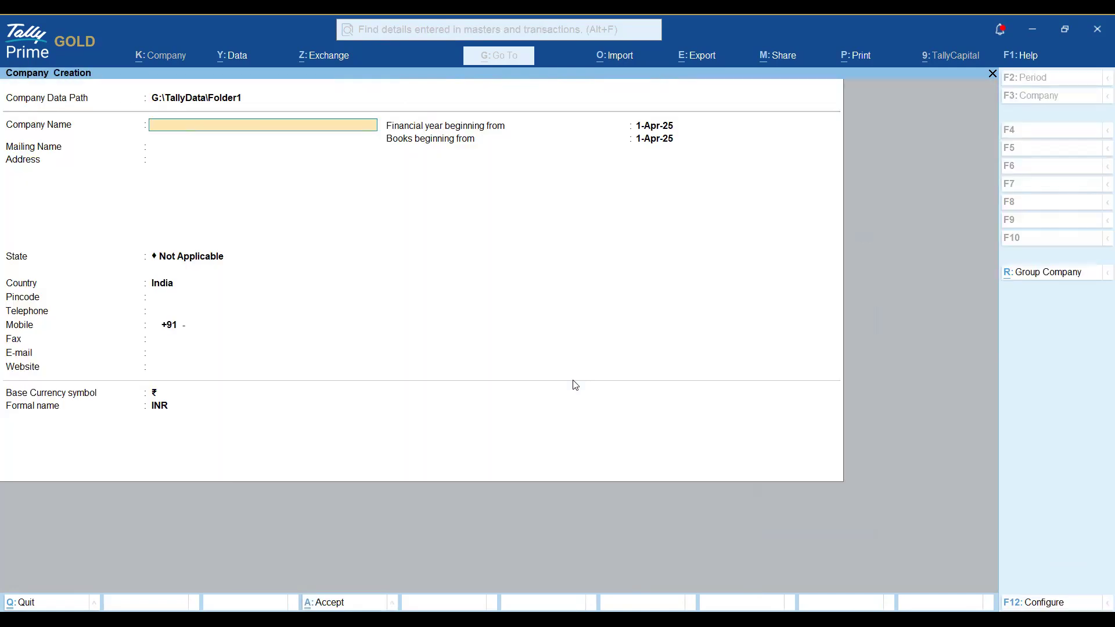
Create company New Geethas in Tamil Nadu, keeping 1-Apr-25 financial year and books dates.
{"action": "type", "text": "New Geethas"}
{"action": "key", "text": "Return"}
{"action": "key", "text": "Return"}
{"action": "type", "text": "Ta"}
{"action": "key", "text": "Return"}
{"action": "key", "text": "Return"}
{"action": "key", "text": "Return"}
{"action": "key", "text": "Return"}
{"action": "key", "text": "Return"}
{"action": "key", "text": "Return"}
{"action": "key", "text": "Return"}
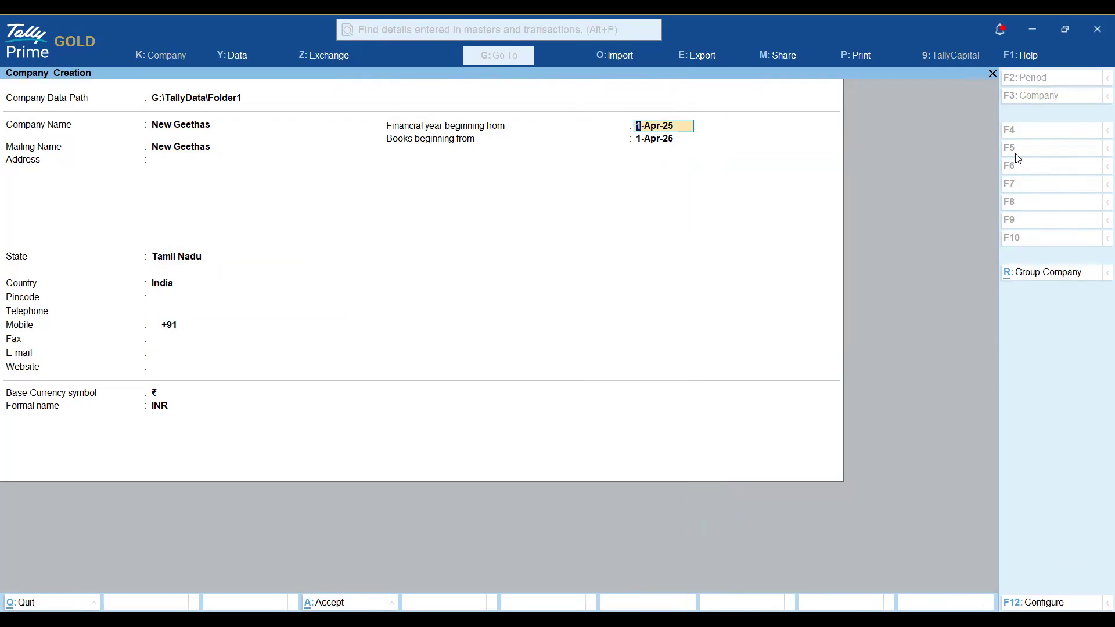
{"action": "key", "text": "Return"}
{"action": "key", "text": "Return"}
{"action": "key", "text": "Return"}
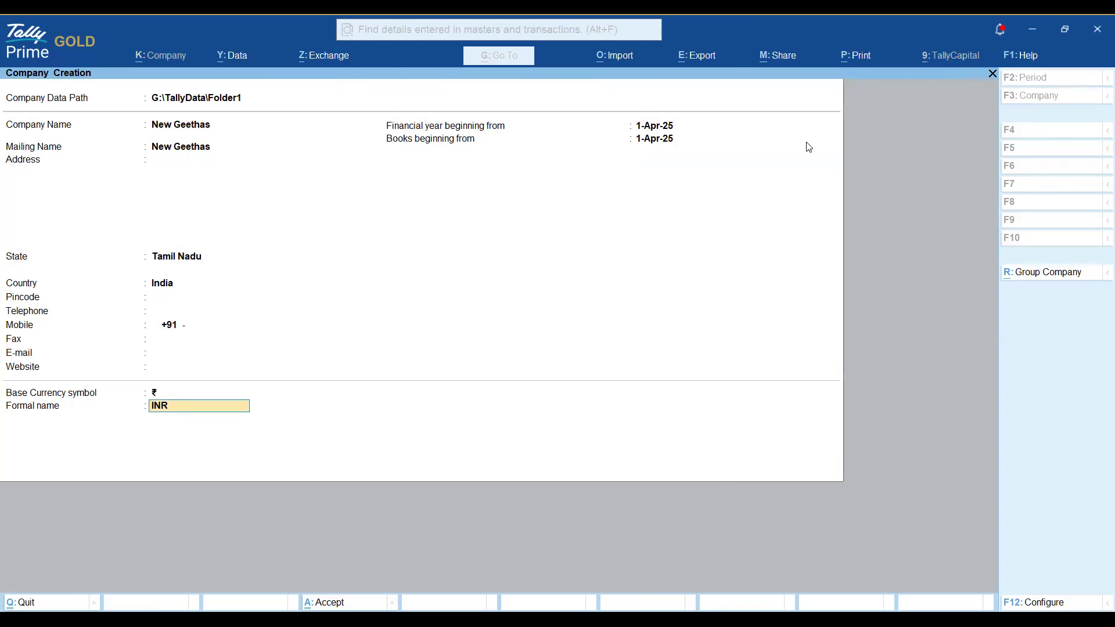
{"action": "key", "text": "Return"}
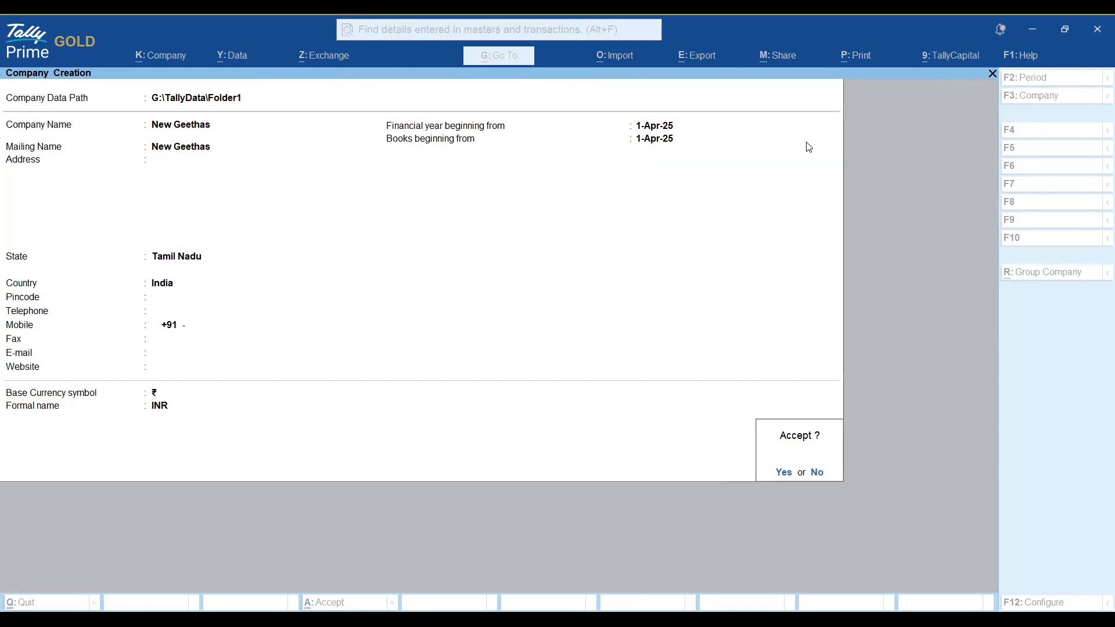
{"action": "key", "text": "Return"}
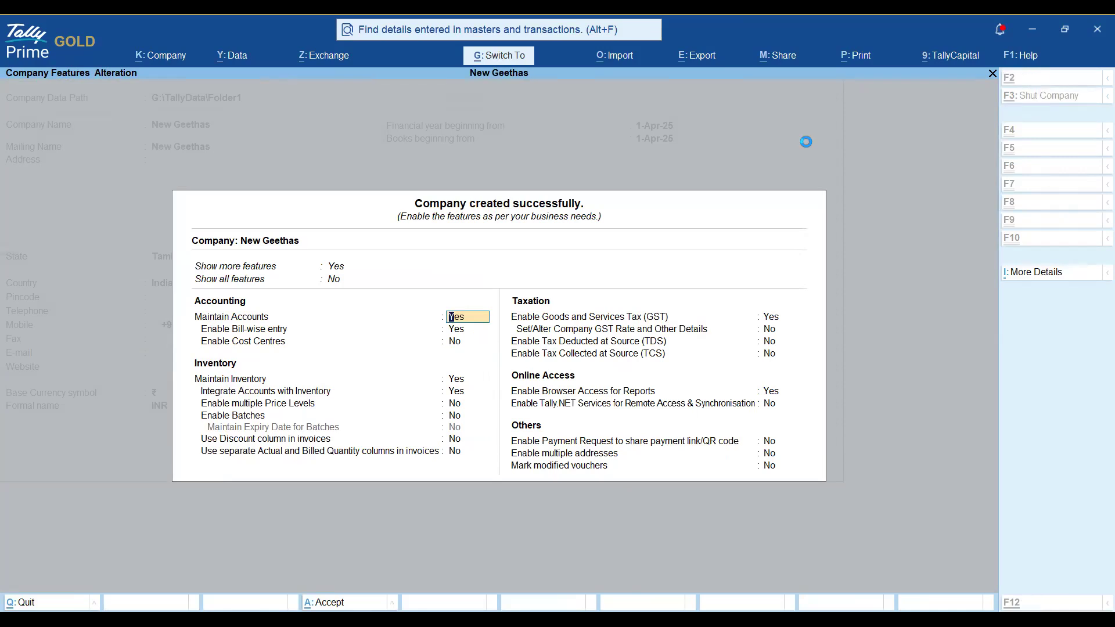
Accept New Geethas' default company features and open the Import menu.
{"action": "key", "text": "ctrl+a"}
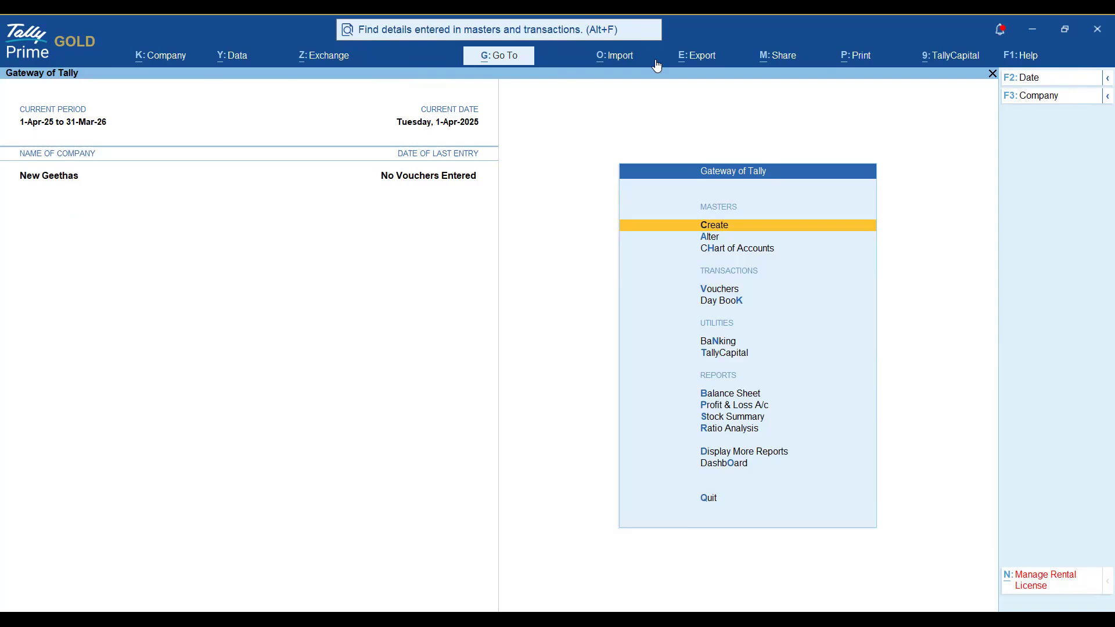
{"action": "left_click", "coordinate": [702, 64]}
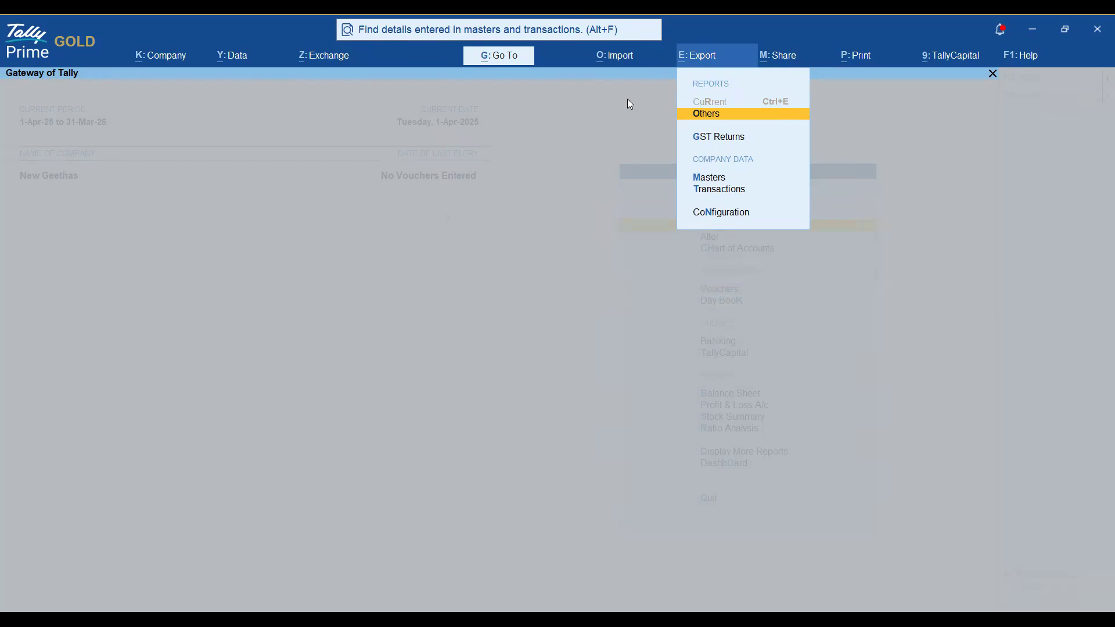
{"action": "key", "text": "Escape"}
{"action": "key", "text": "alt+o"}
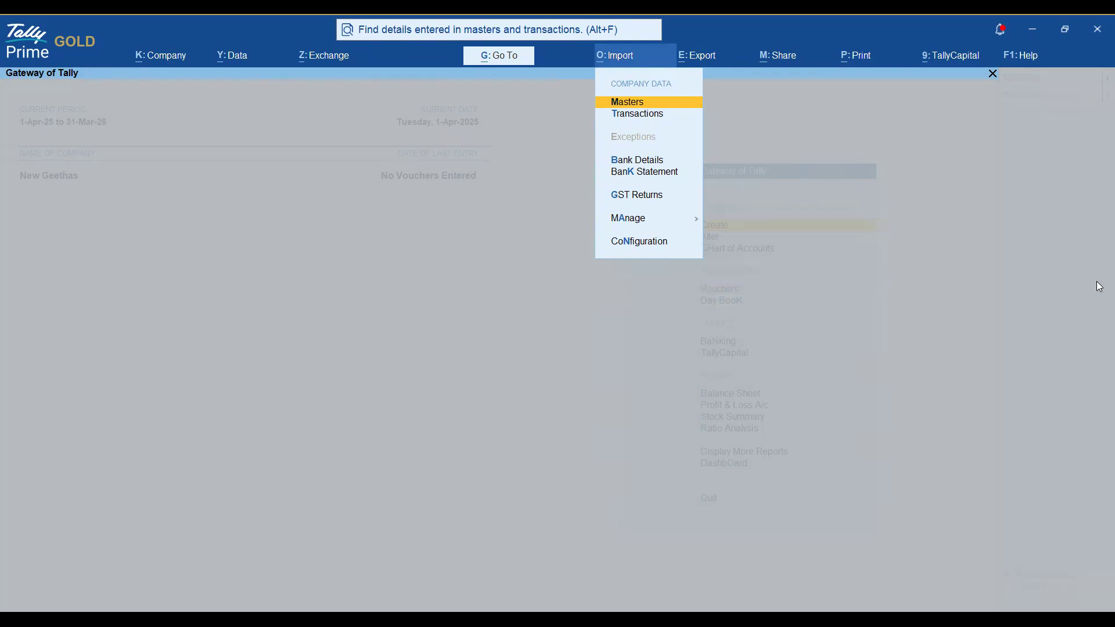
Import masters in JSON (Data Exchange) format, selecting Master.json from E:\JSON.
{"action": "key", "text": "Return"}
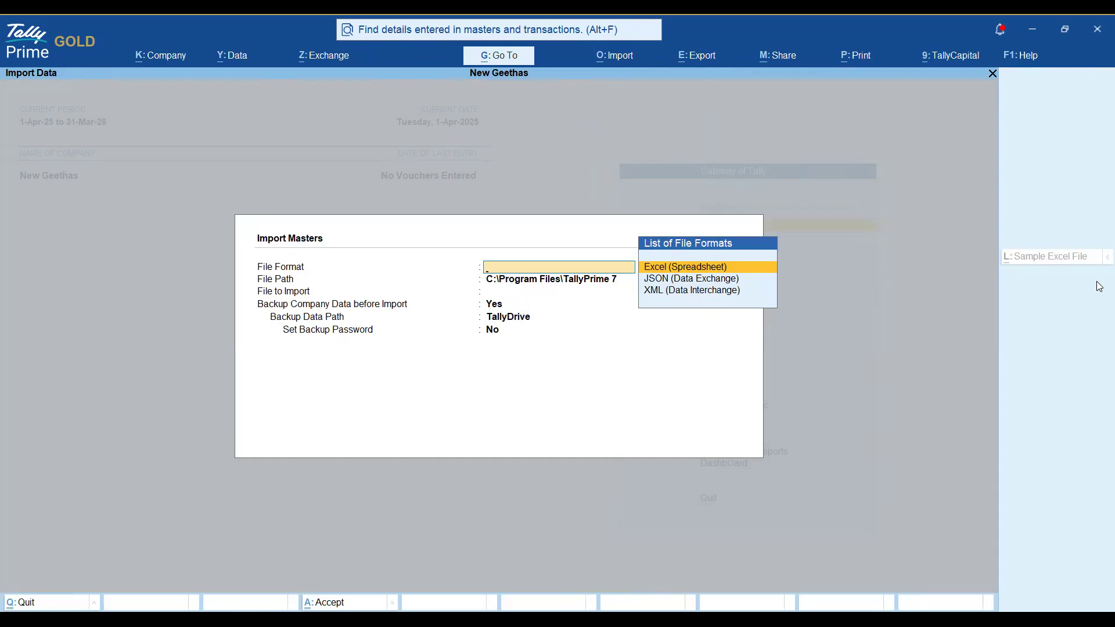
{"action": "key", "text": "Down"}
{"action": "key", "text": "Return"}
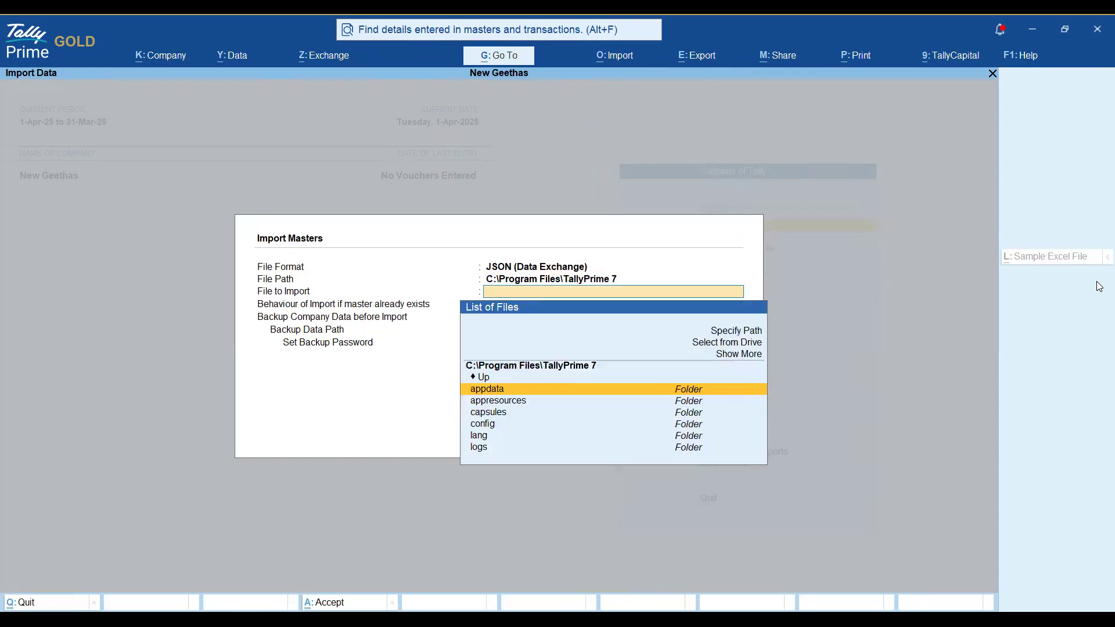
{"action": "key", "text": "Up"}
{"action": "key", "text": "Up"}
{"action": "key", "text": "Up"}
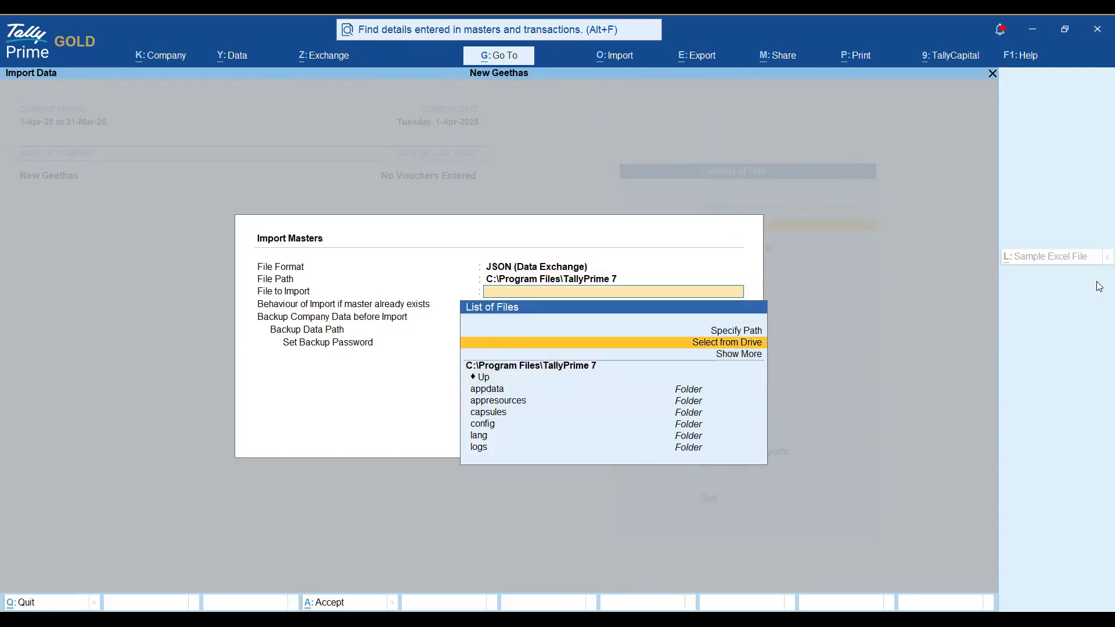
{"action": "key", "text": "Return"}
{"action": "key", "text": "Down"}
{"action": "key", "text": "Down"}
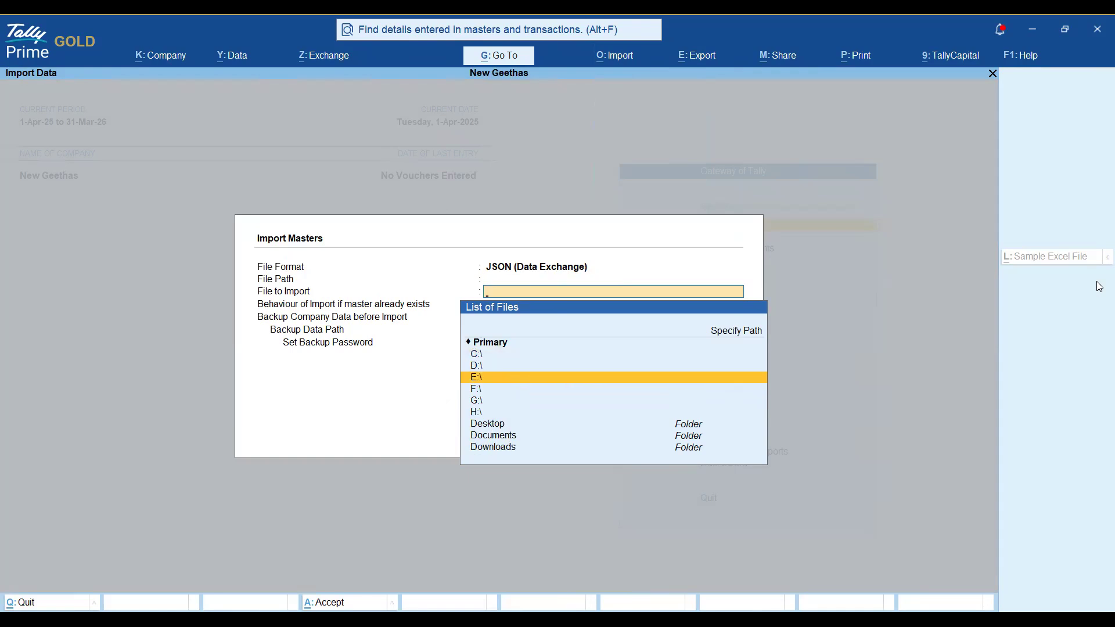
{"action": "key", "text": "Return"}
{"action": "type", "text": "js"}
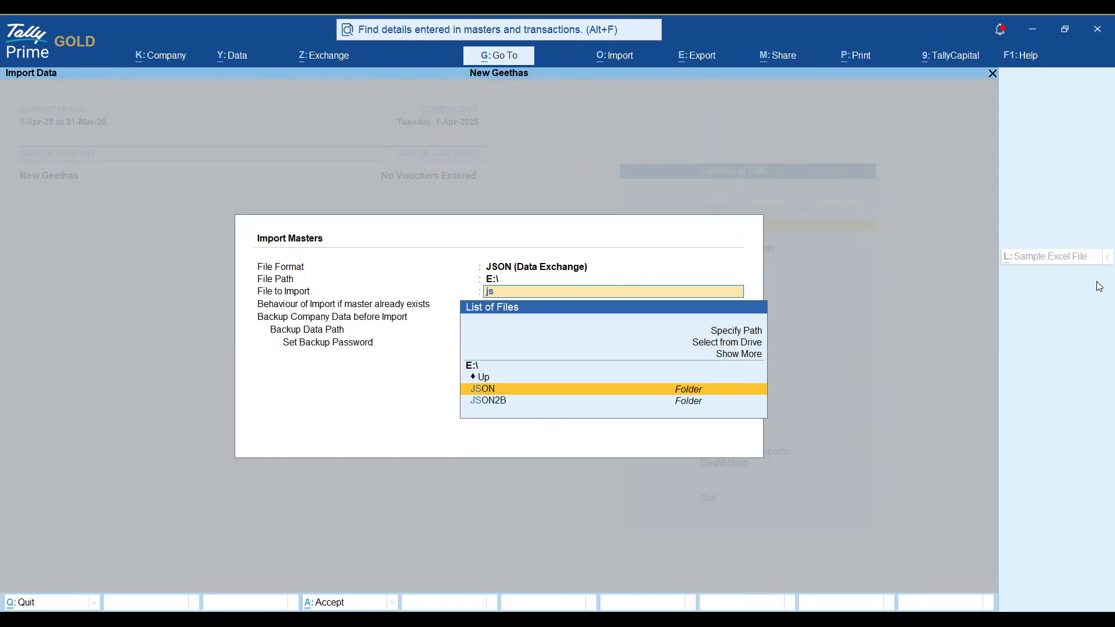
{"action": "key", "text": "Return"}
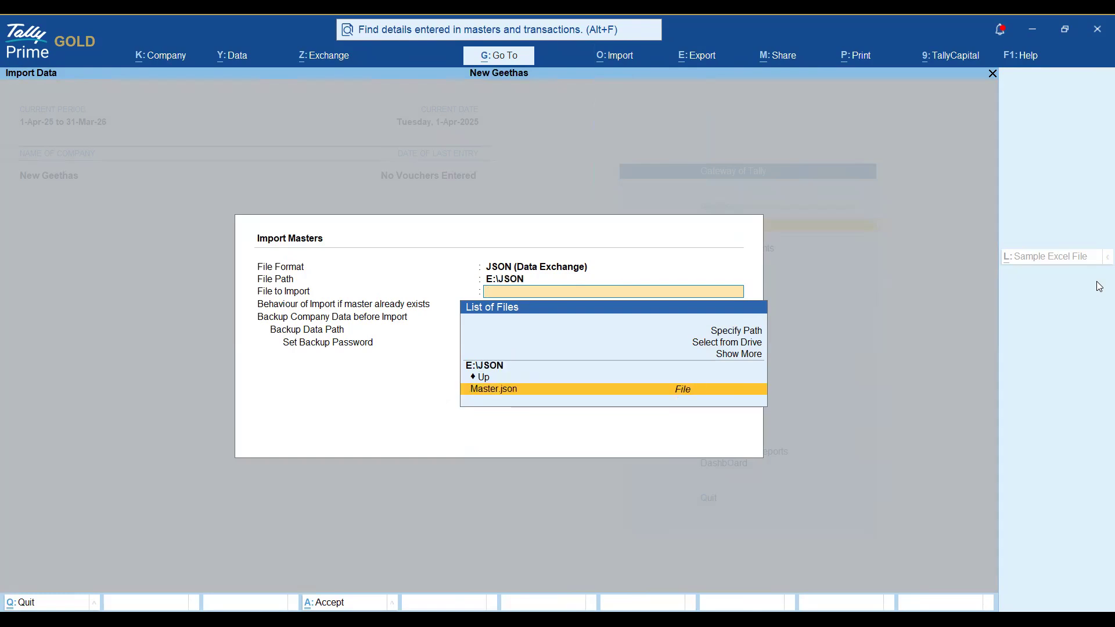
{"action": "key", "text": "Return"}
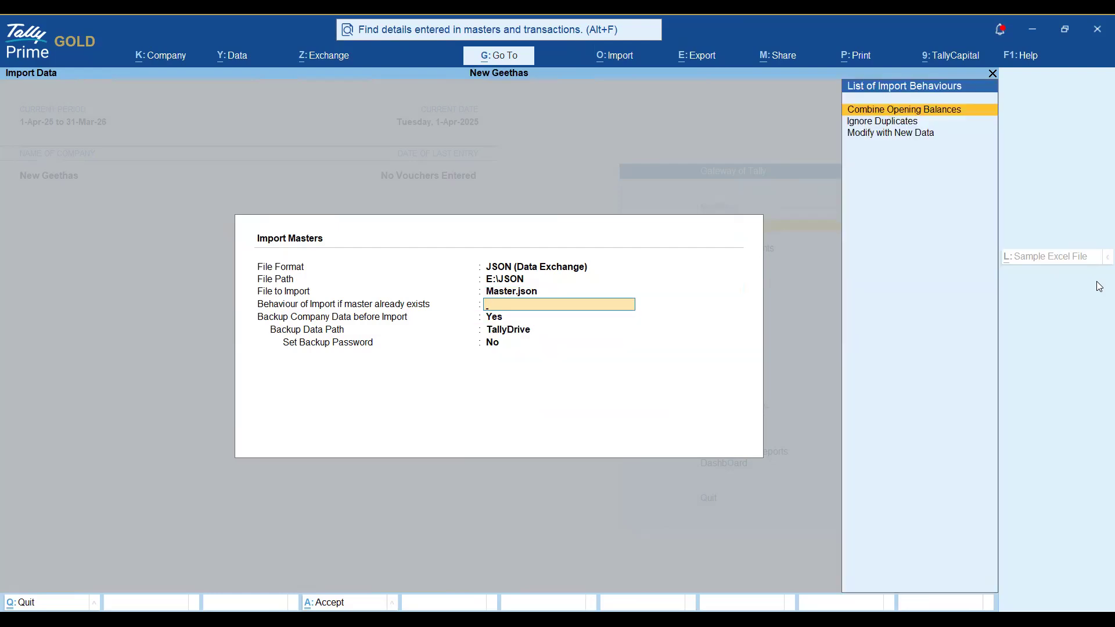
Set 'Behaviour of Import if master already exists' to Modify with New Data.
{"action": "key", "text": "Down"}
{"action": "key", "text": "Down"}
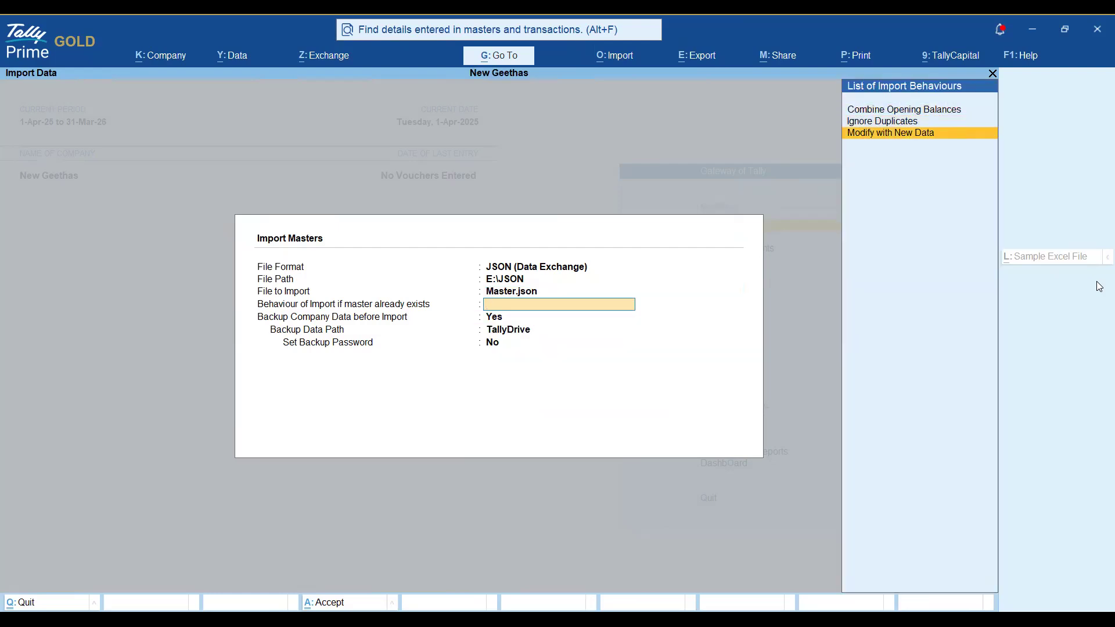
{"action": "key", "text": "Return"}
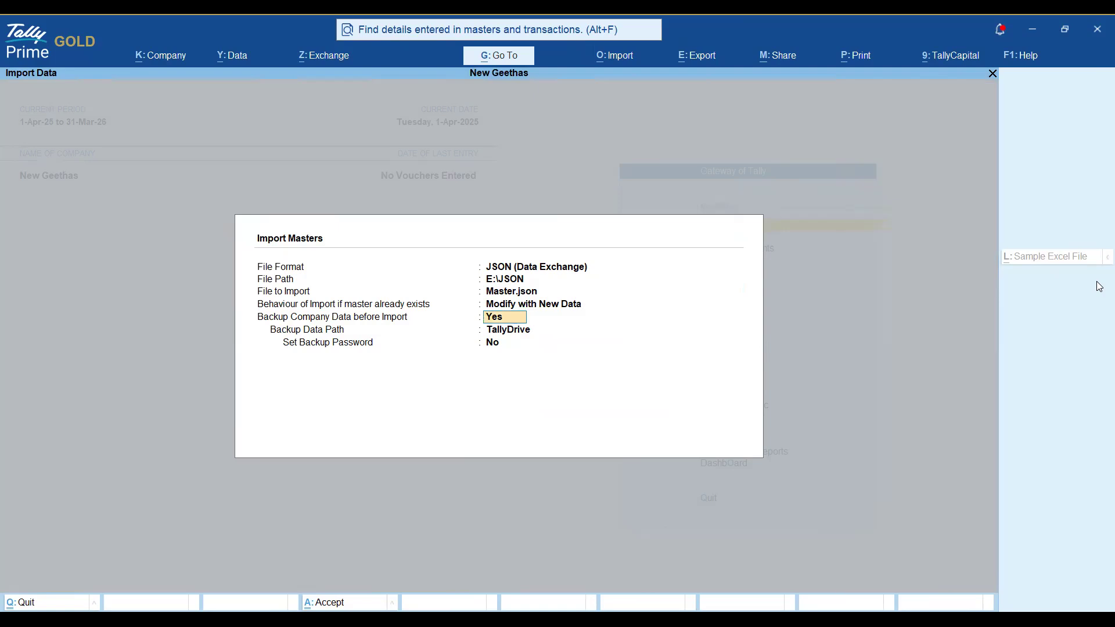
{"action": "key", "text": "BackSpace"}
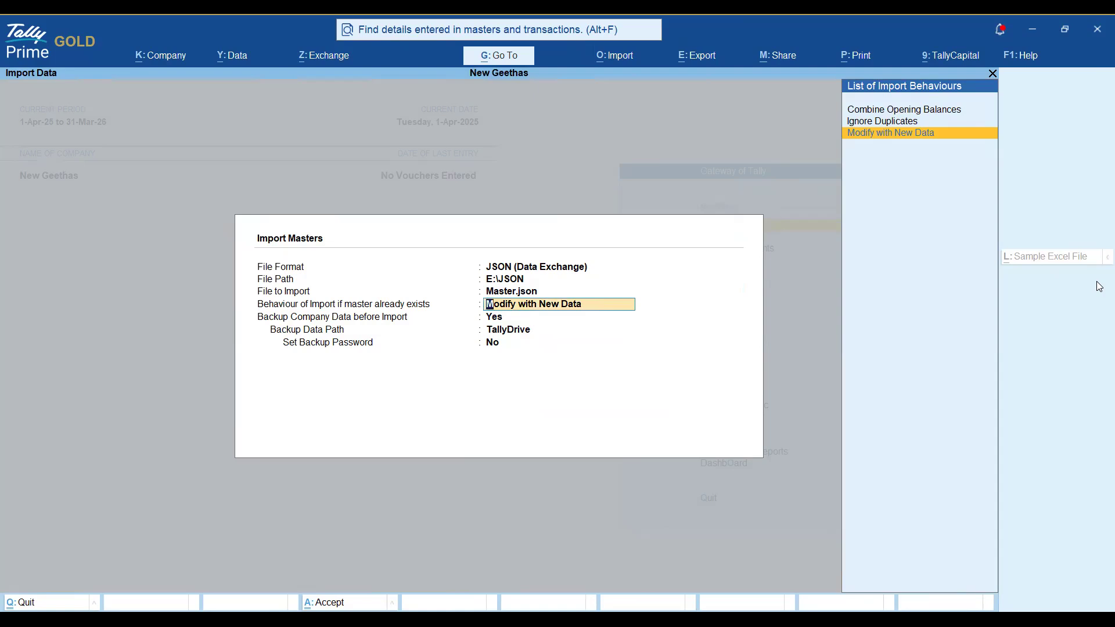
{"action": "key", "text": "Up"}
{"action": "key", "text": "Up"}
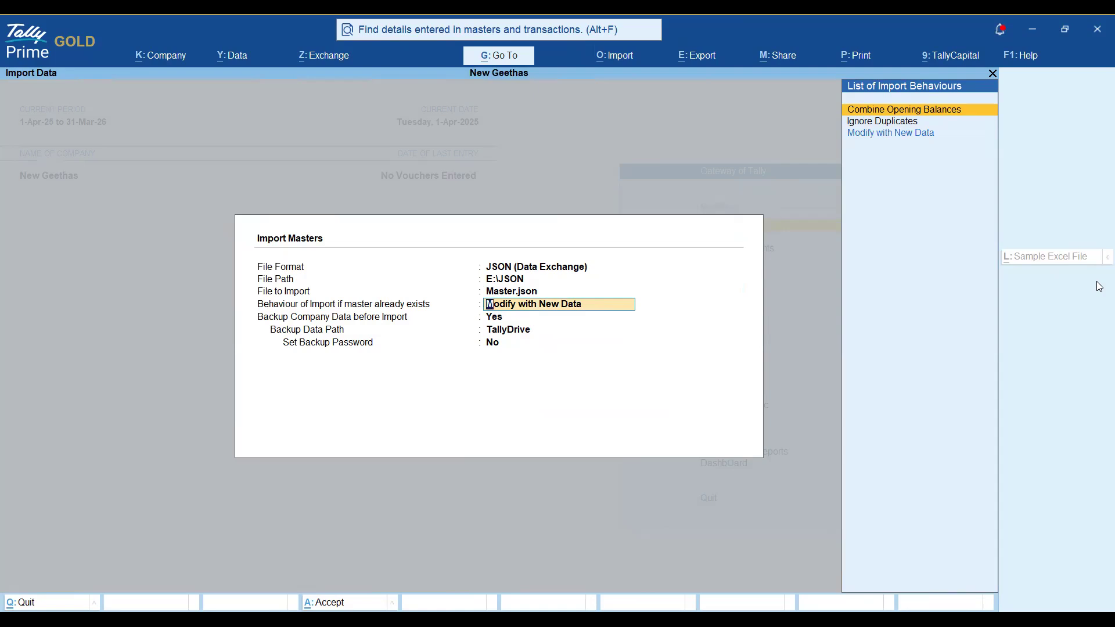
{"action": "key", "text": "Down"}
{"action": "key", "text": "Down"}
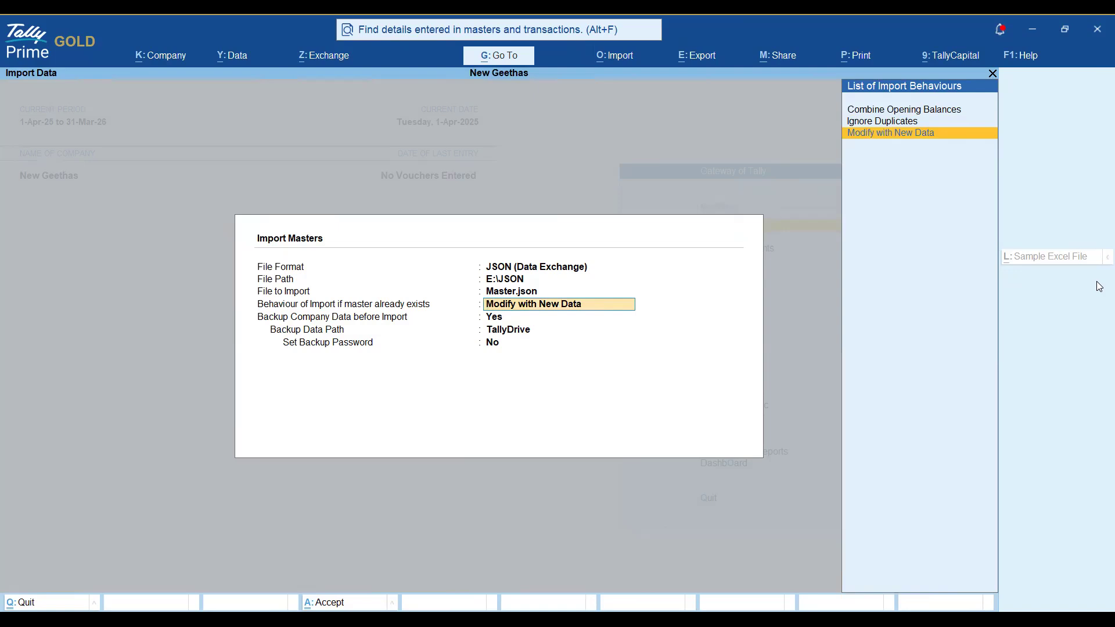
{"action": "key", "text": "Up"}
{"action": "key", "text": "Up"}
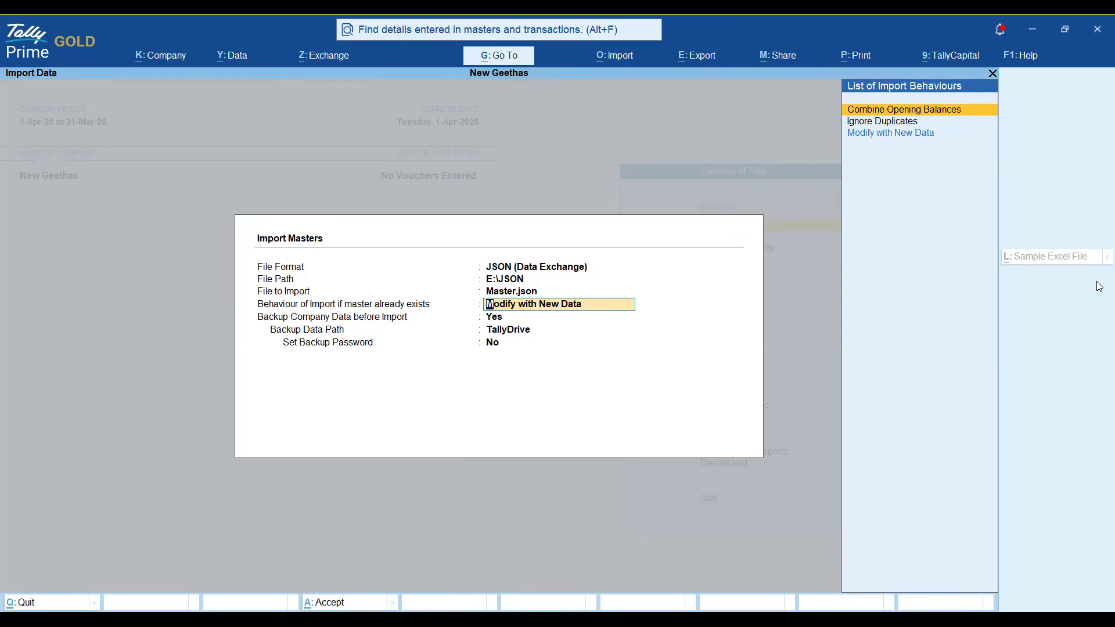
{"action": "key", "text": "Down"}
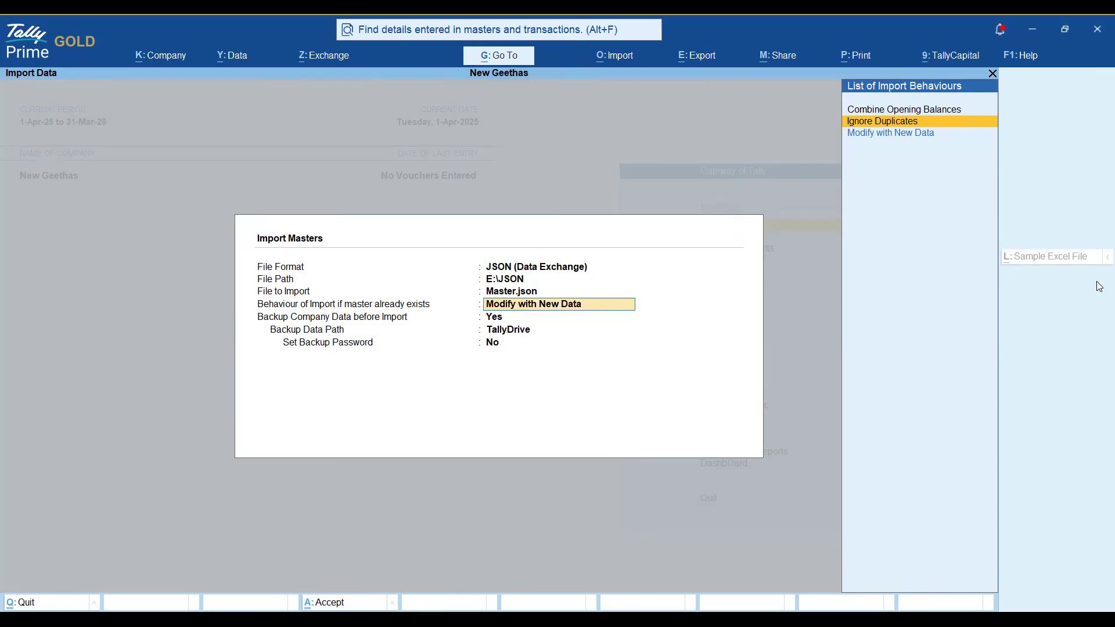
{"action": "key", "text": "Down"}
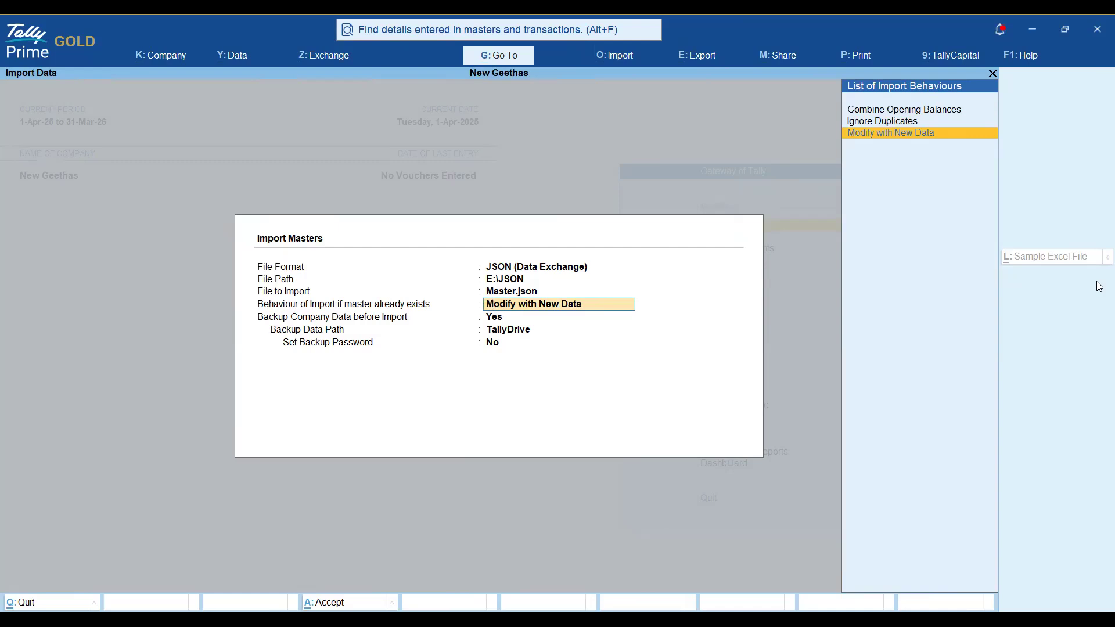
{"action": "key", "text": "Return"}
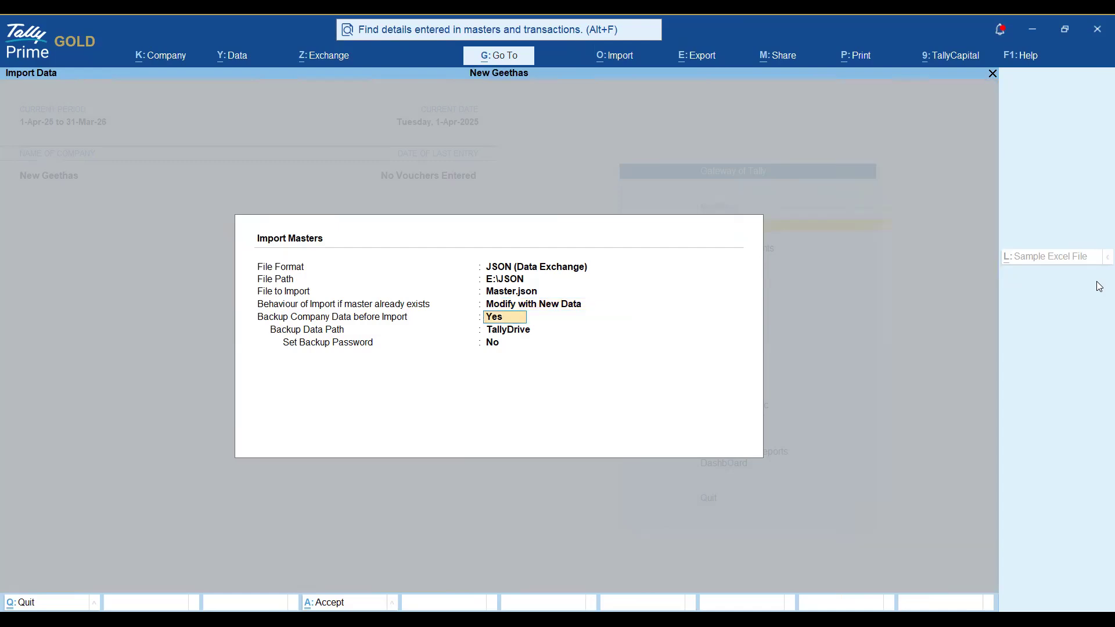
Import Master.json into New Geethas and open the List of Ledgers showing 28 groups and 32 ledgers.
{"action": "type", "text": "n"}
{"action": "key", "text": "Return"}
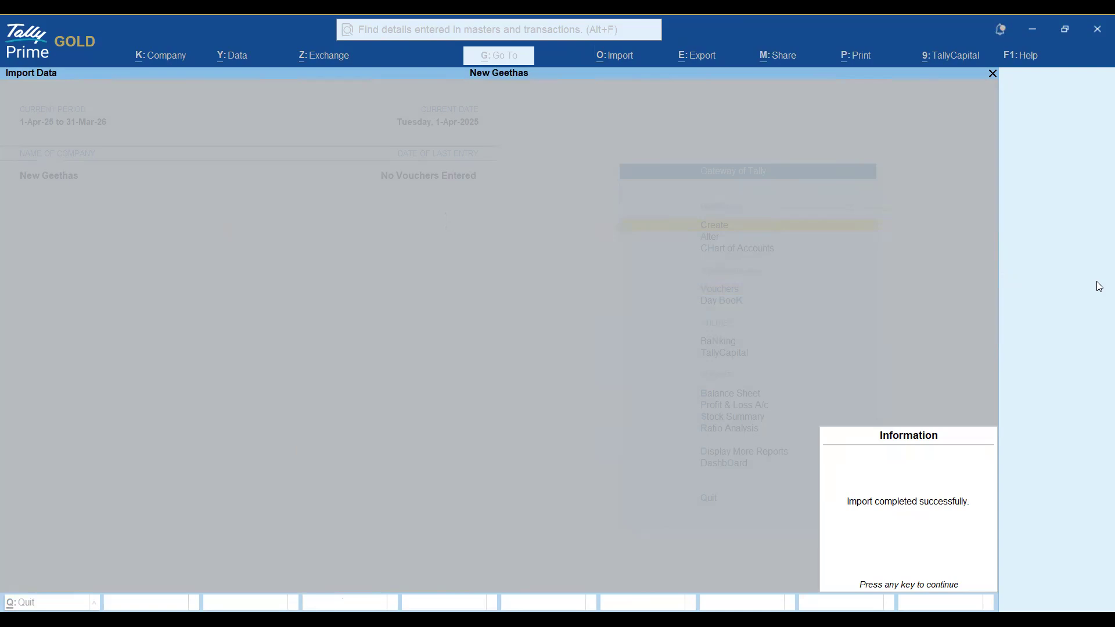
{"action": "key", "text": "Return"}
{"action": "key", "text": "Down"}
{"action": "key", "text": "Down"}
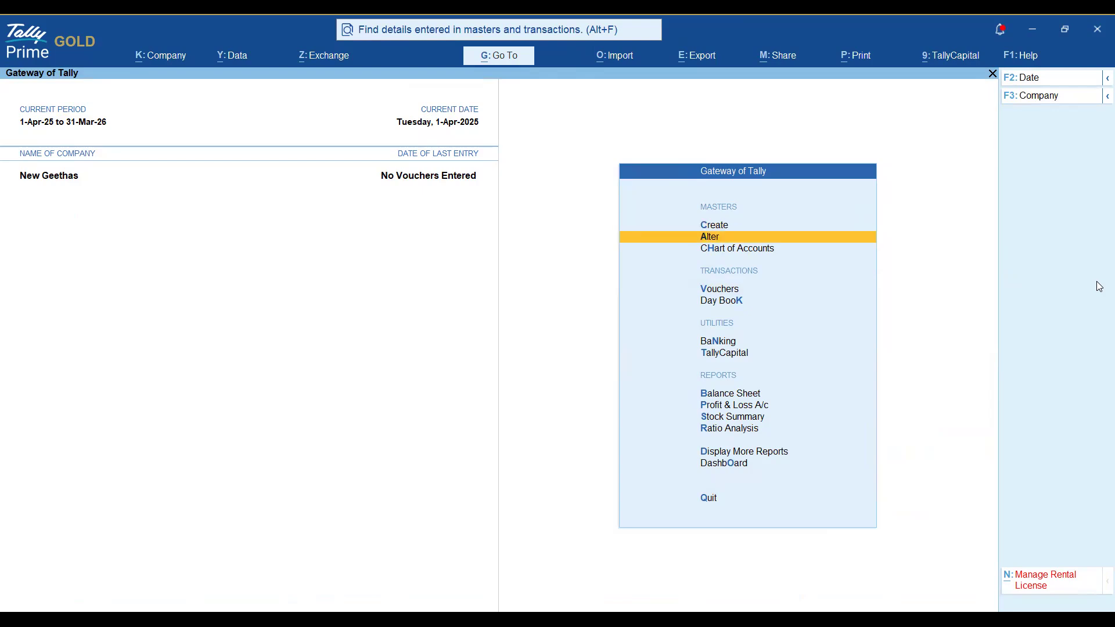
{"action": "key", "text": "Return"}
{"action": "key", "text": "Return"}
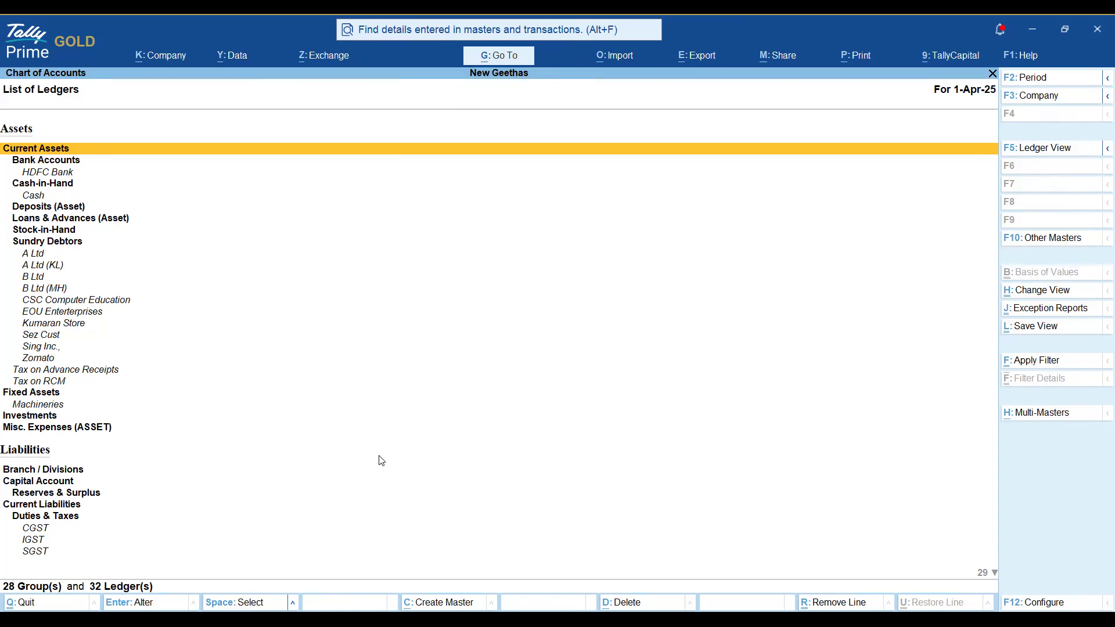
Close the ledger list and open the List of Companies in G:\TallyData\Folder1 via Company > Select.
{"action": "key", "text": "Escape"}
{"action": "key", "text": "Escape"}
{"action": "key", "text": "Escape"}
{"action": "key", "text": "n"}
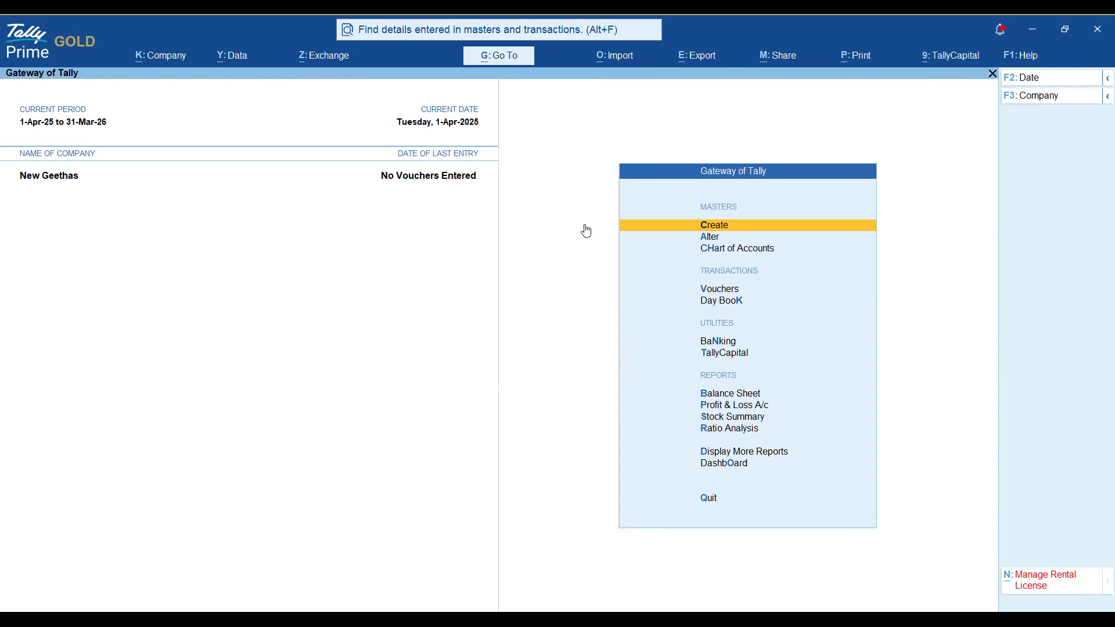
{"action": "key", "text": "alt+k"}
{"action": "key", "text": "Down"}
{"action": "key", "text": "Down"}
{"action": "key", "text": "Return"}
{"action": "key", "text": "Down"}
{"action": "key", "text": "Down"}
{"action": "key", "text": "Down"}
{"action": "key", "text": "Down"}
{"action": "key", "text": "Down"}
{"action": "key", "text": "Down"}
Load Geethas Pvt Ltd and start an Export > Transactions.
{"action": "key", "text": "Up"}
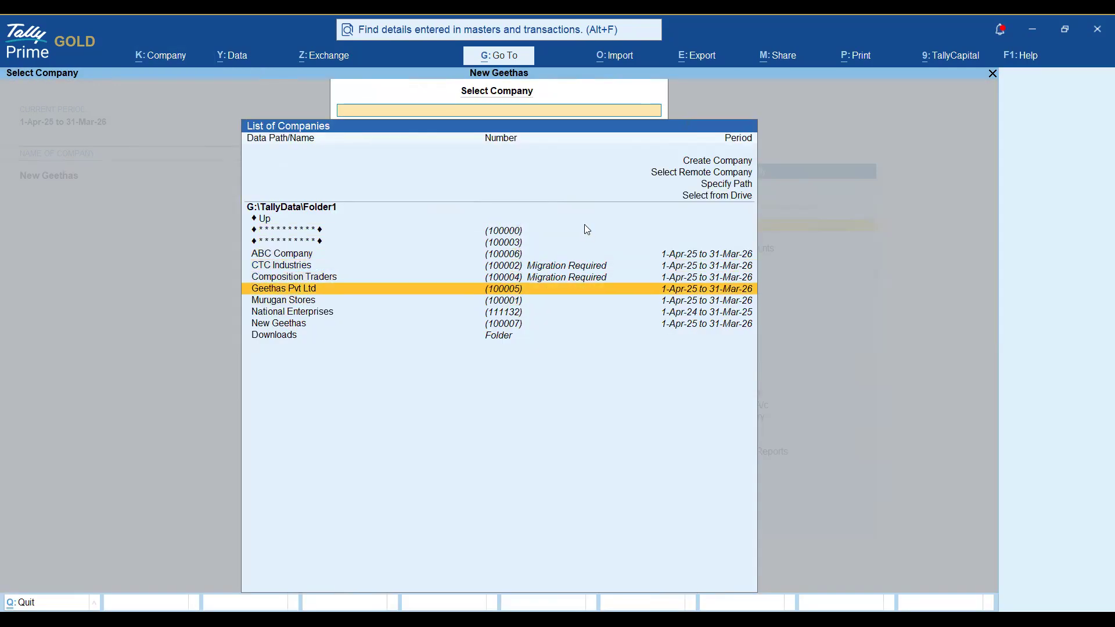
{"action": "key", "text": "Return"}
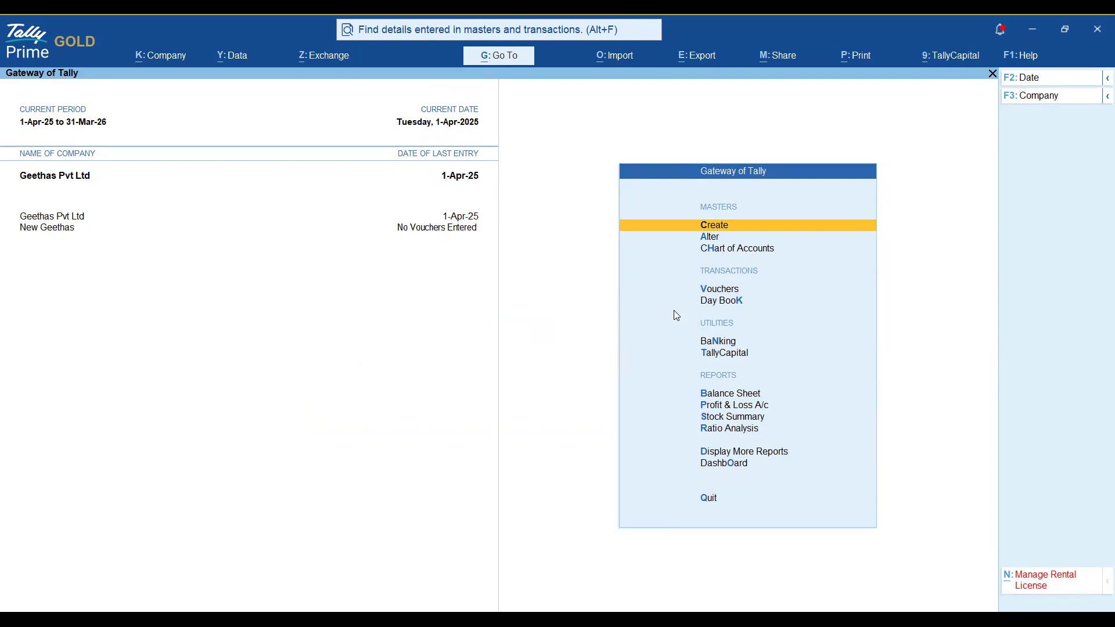
{"action": "left_click", "coordinate": [697, 56]}
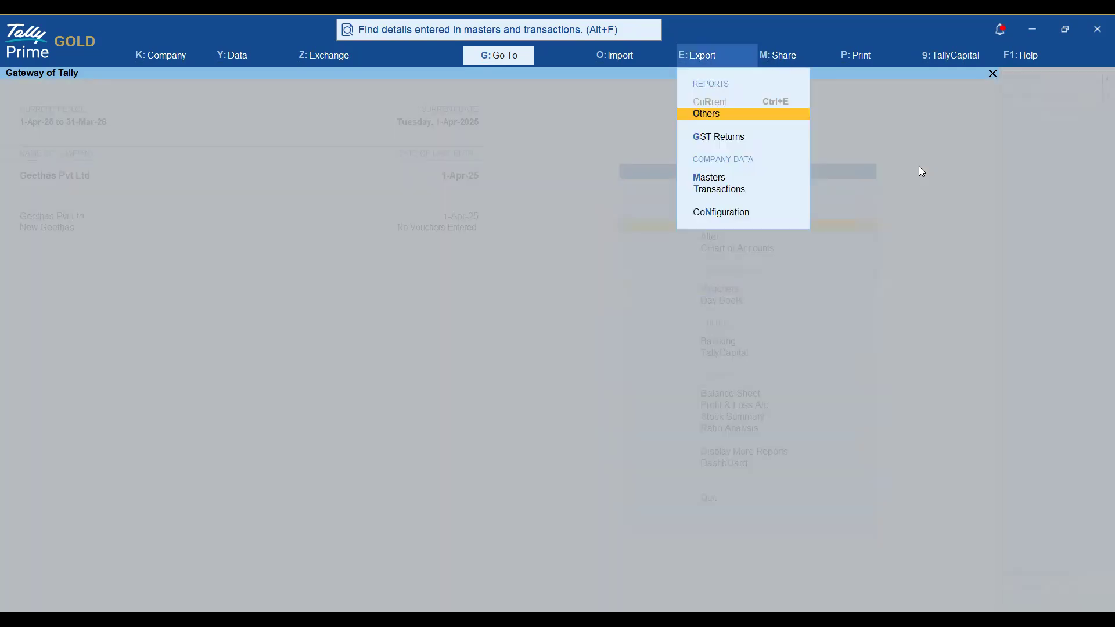
{"action": "key", "text": "Down"}
{"action": "key", "text": "Down"}
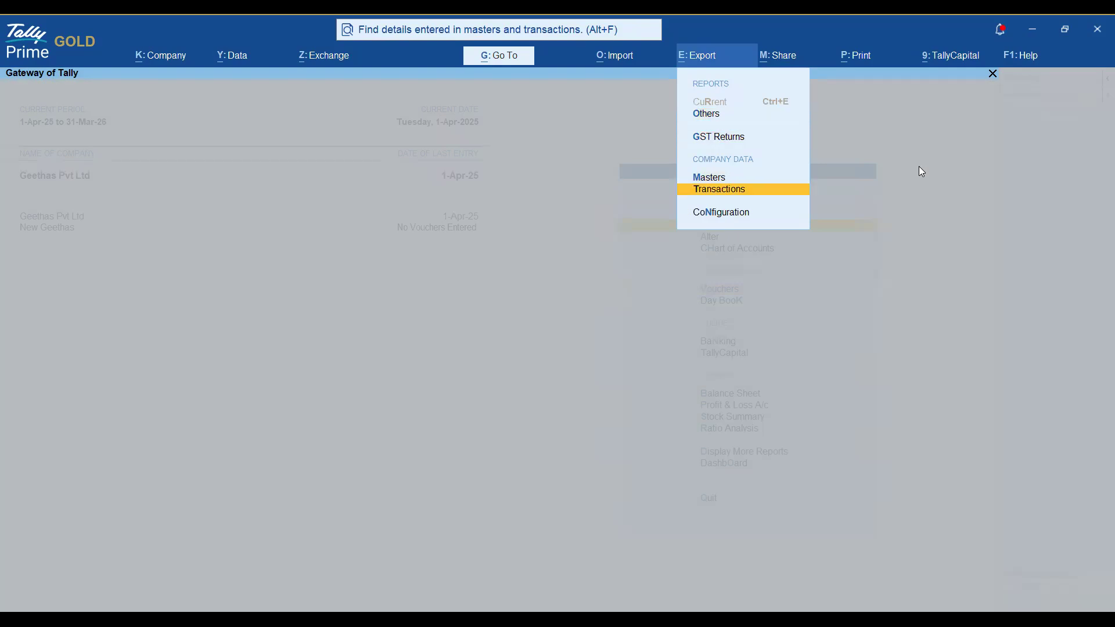
{"action": "key", "text": "Return"}
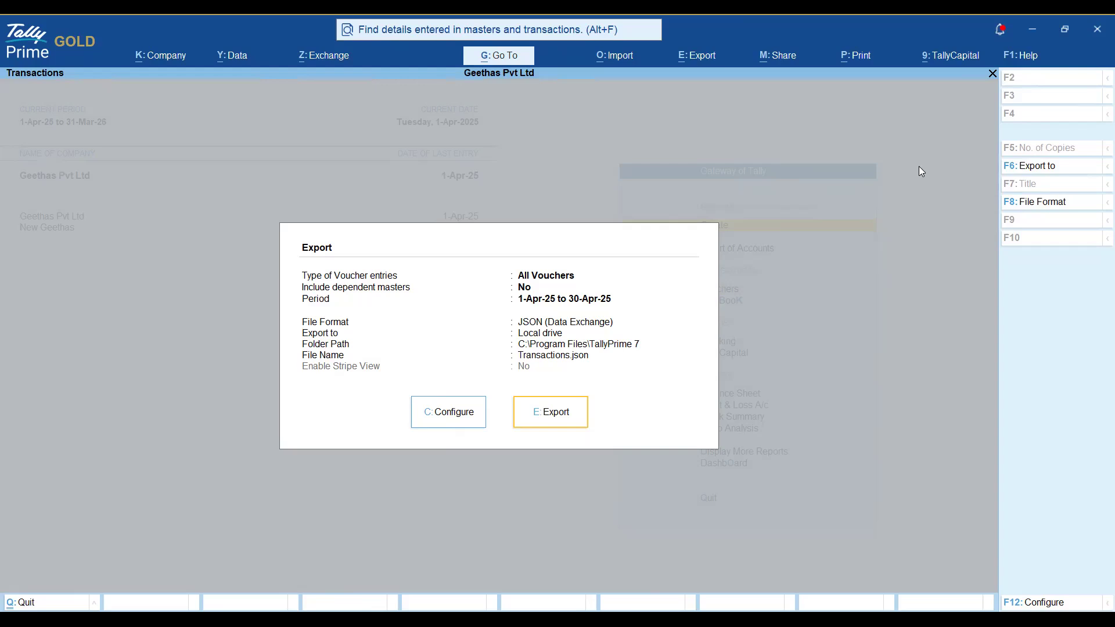
In the export configuration, keep Type of Voucher entries at All Vouchers.
{"action": "key", "text": "c"}
{"action": "key", "text": "Return"}
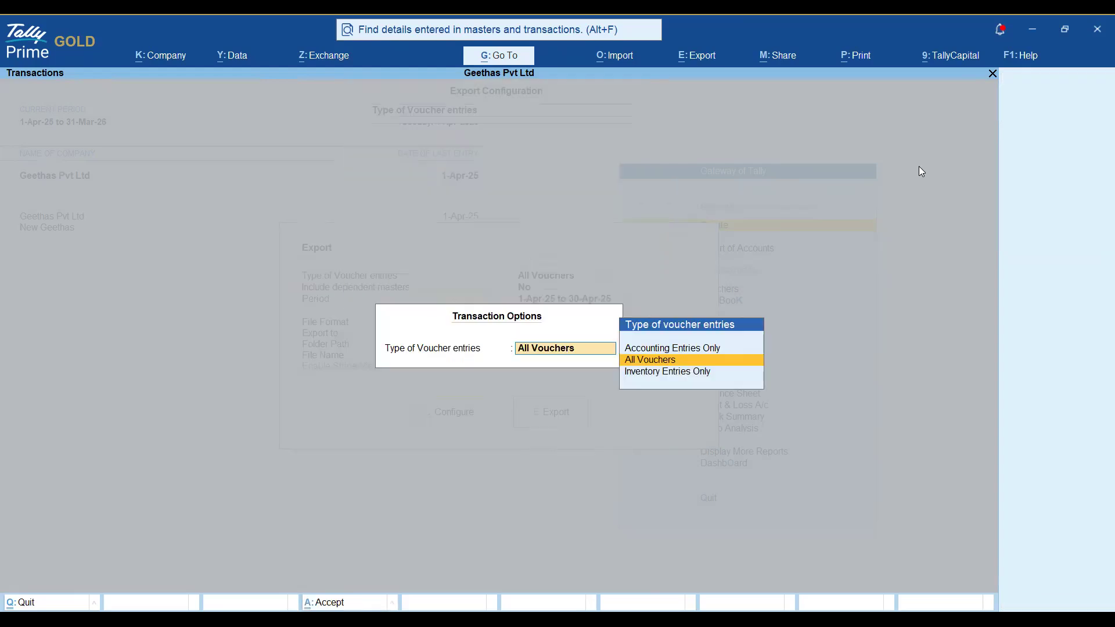
{"action": "key", "text": "Up"}
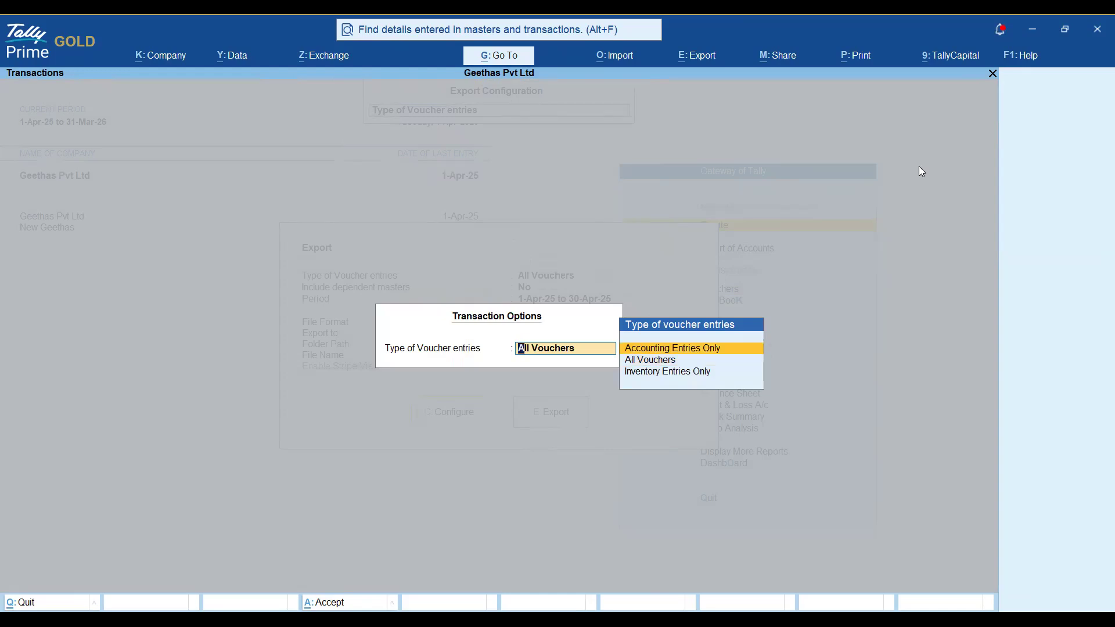
{"action": "key", "text": "Down"}
{"action": "key", "text": "Down"}
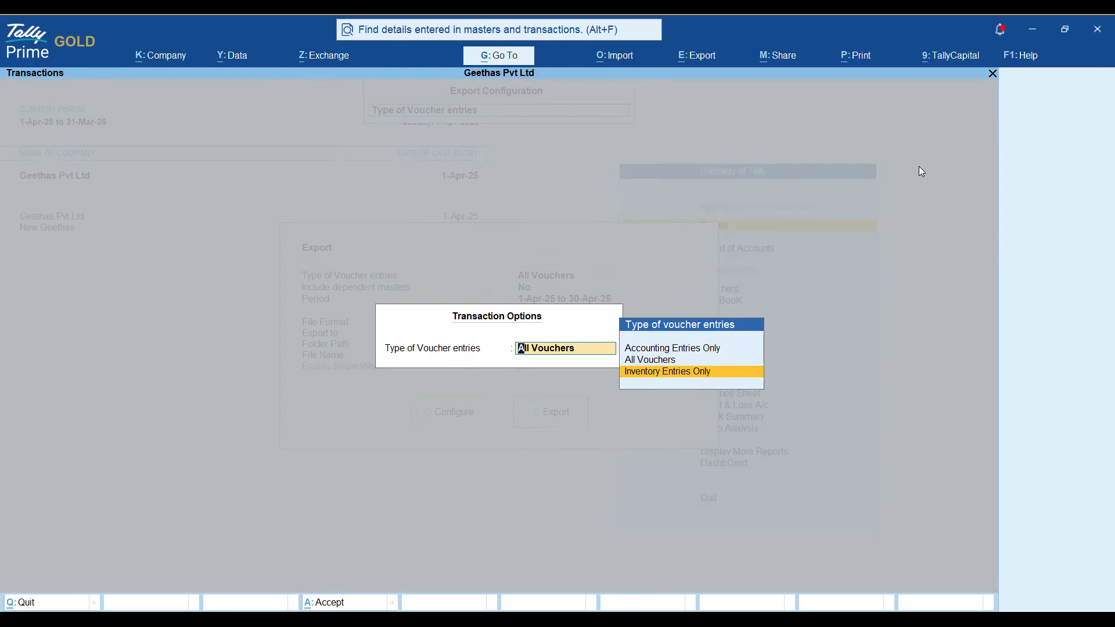
{"action": "key", "text": "Up"}
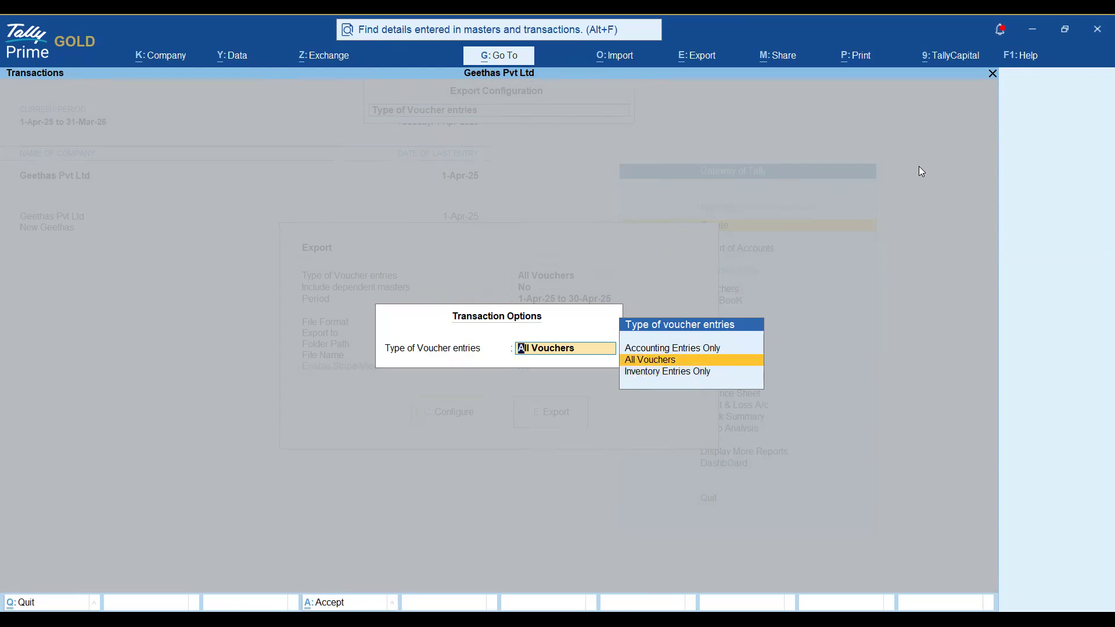
{"action": "key", "text": "Return"}
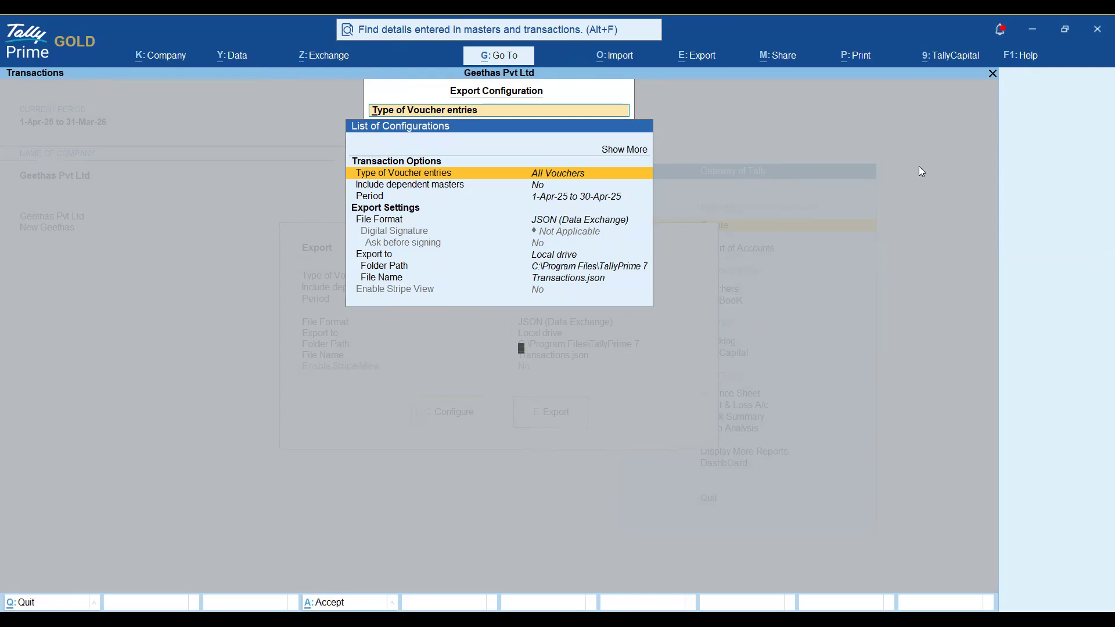
{"action": "key", "text": "Return"}
{"action": "key", "text": "Up"}
{"action": "key", "text": "Return"}
{"action": "key", "text": "Return"}
{"action": "key", "text": "Down"}
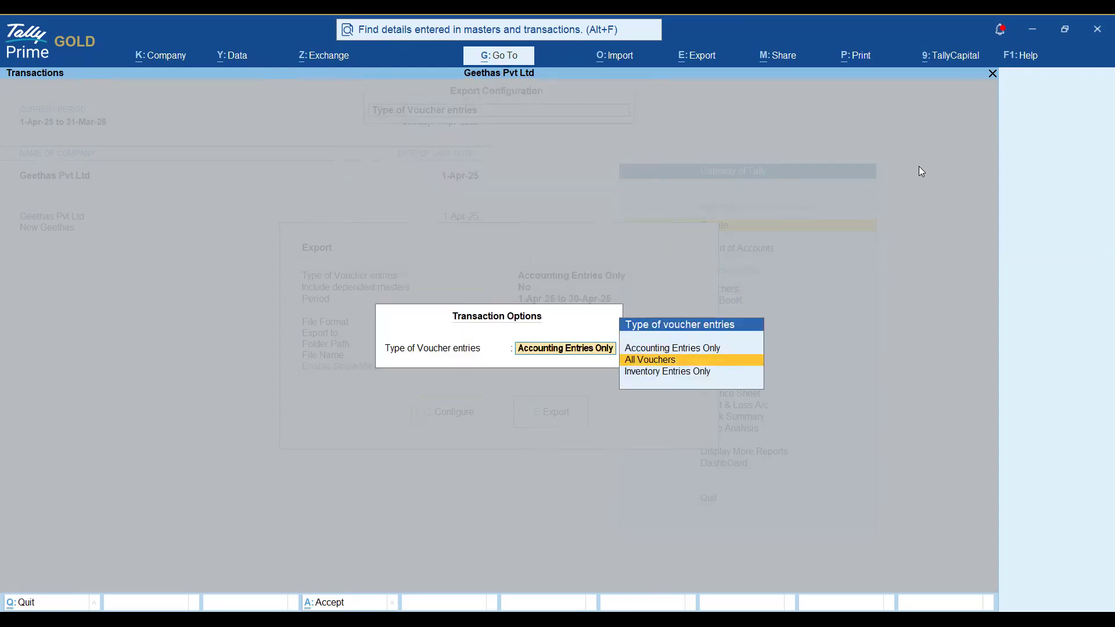
{"action": "key", "text": "Return"}
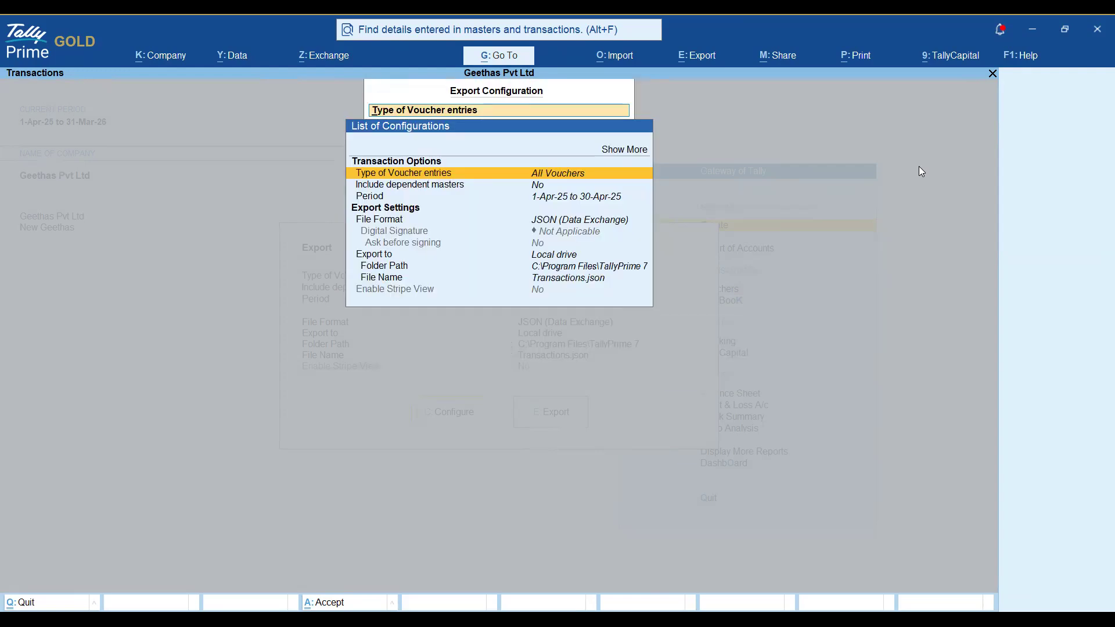
Review the dependent masters, export period (1-Apr-25 to 30-Apr-25) and folder path settings.
{"action": "key", "text": "Down"}
{"action": "key", "text": "Down"}
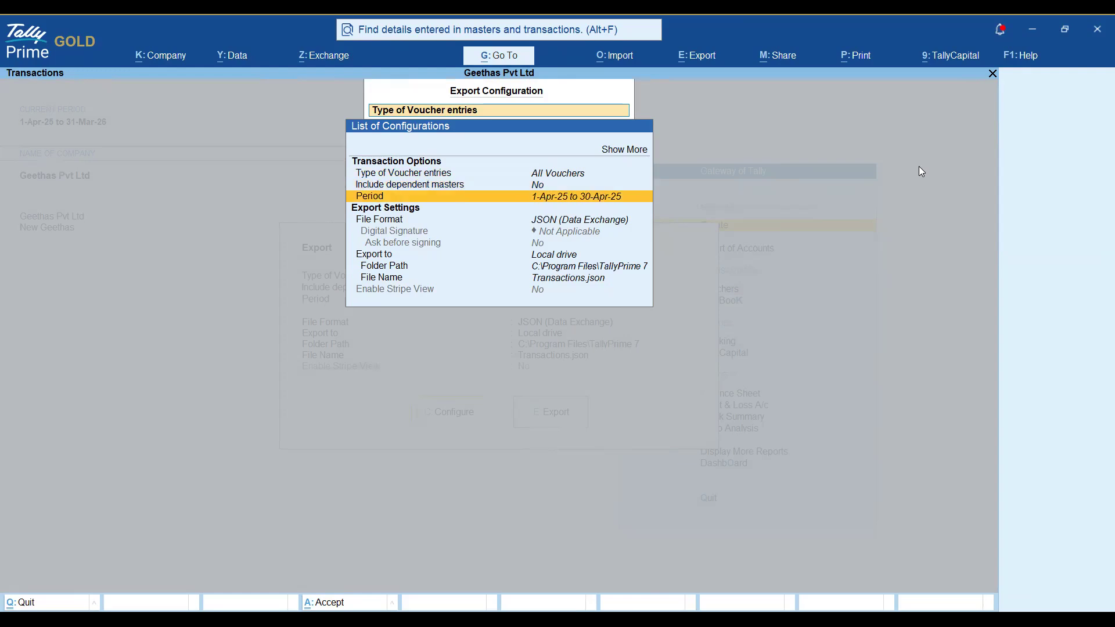
{"action": "key", "text": "Up"}
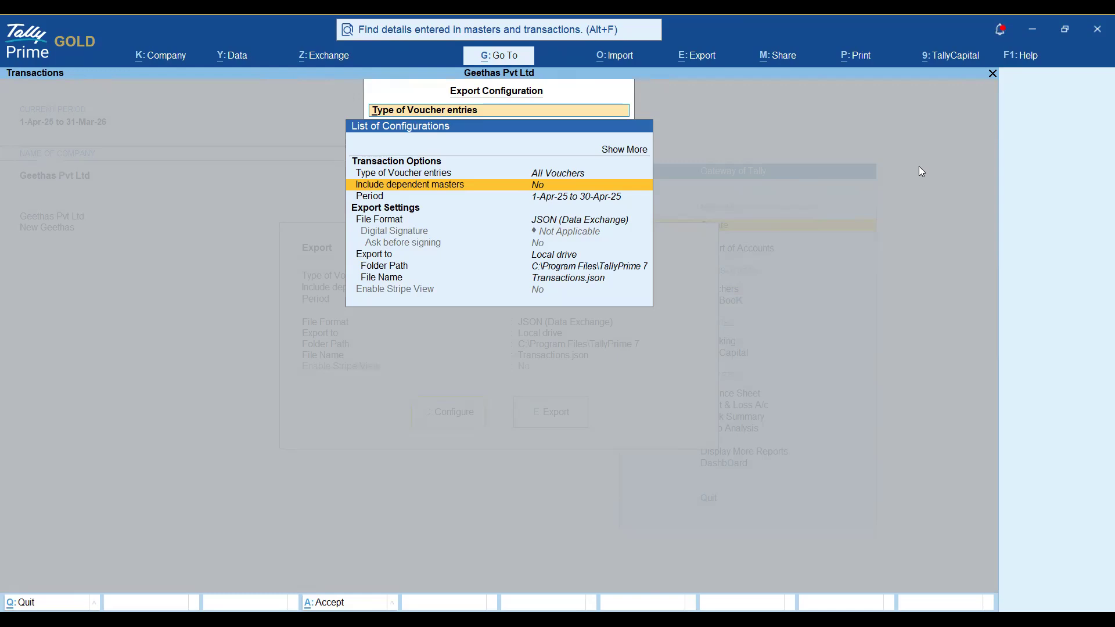
{"action": "key", "text": "Down"}
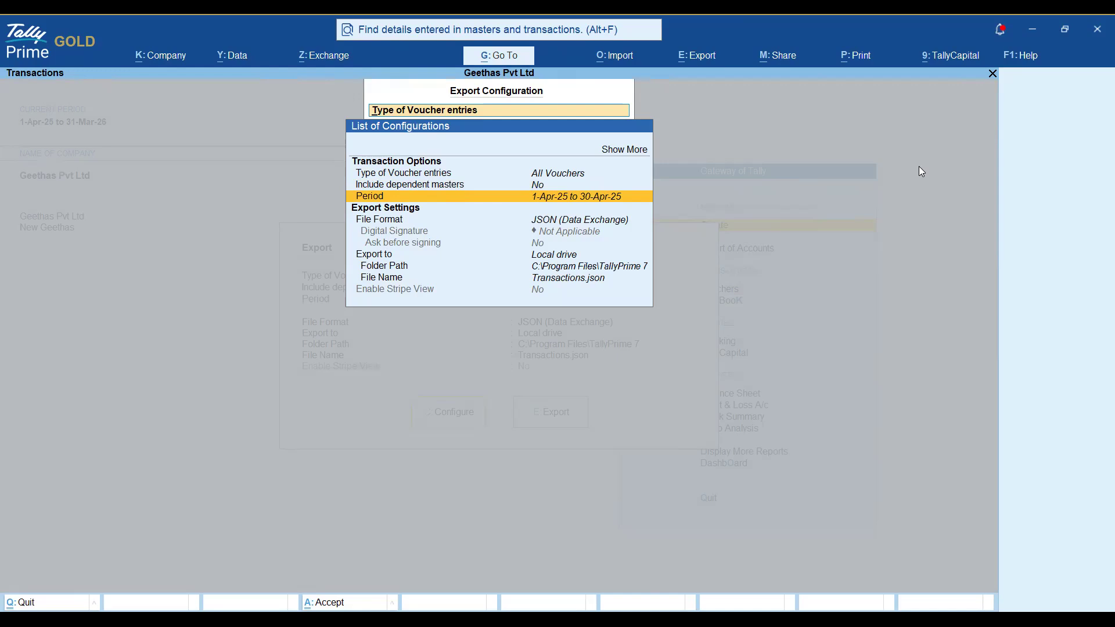
{"action": "key", "text": "Down"}
{"action": "key", "text": "Down"}
{"action": "key", "text": "Down"}
{"action": "key", "text": "Down"}
{"action": "key", "text": "Down"}
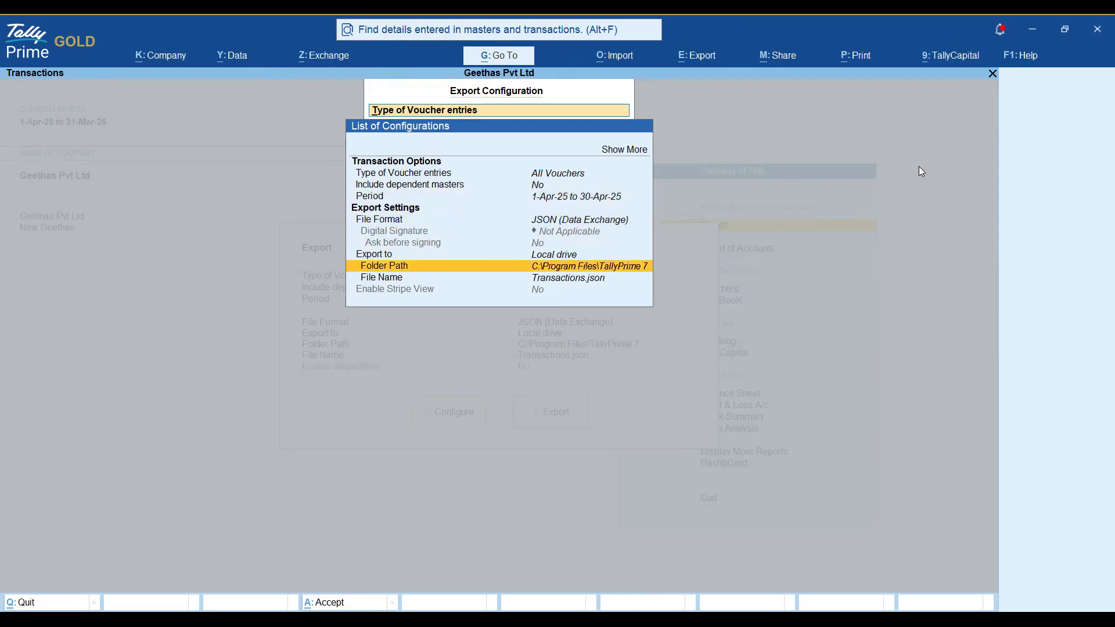
Set the export folder to E:\JSON and export the vouchers as Transactions.json.
{"action": "key", "text": "Return"}
{"action": "key", "text": "BackSpace"}
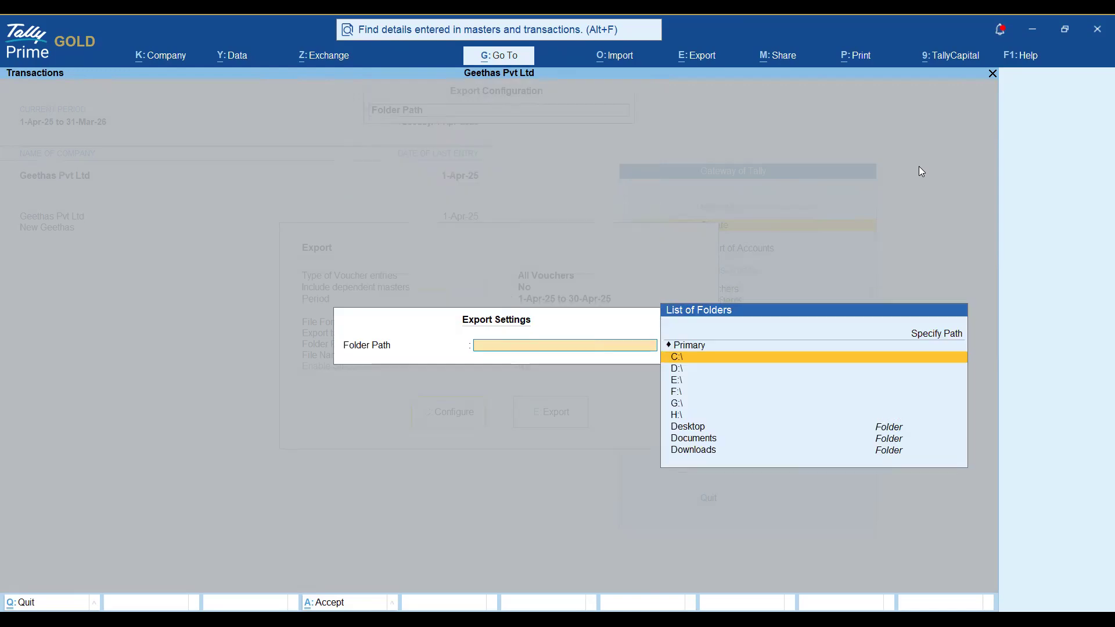
{"action": "key", "text": "Down"}
{"action": "key", "text": "Down"}
{"action": "key", "text": "Return"}
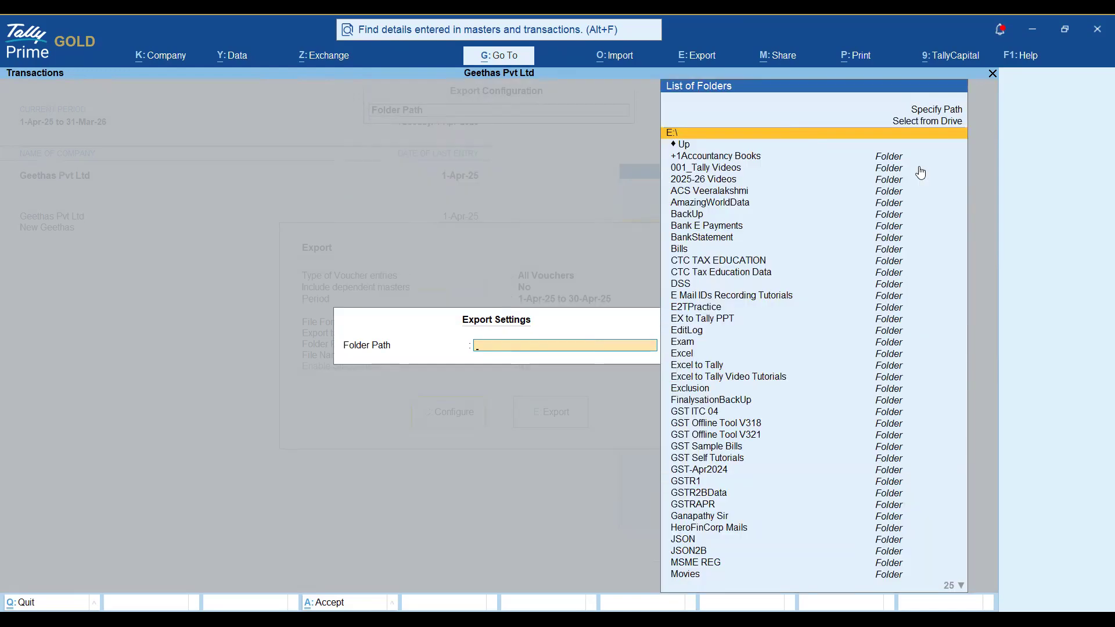
{"action": "type", "text": "json"}
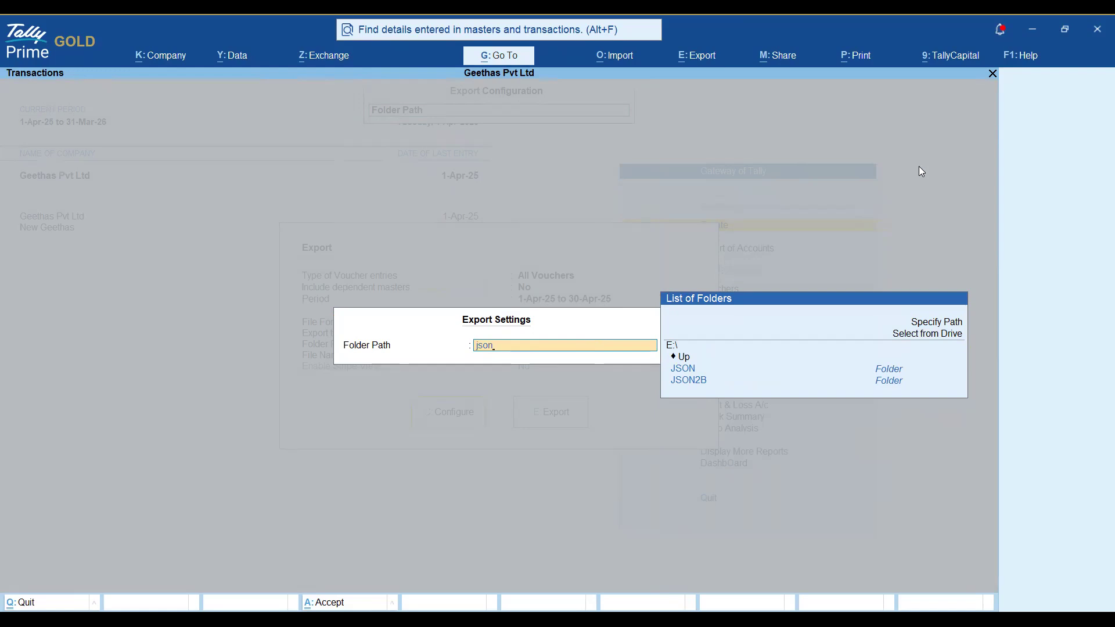
{"action": "key", "text": "Return"}
{"action": "key", "text": "Return"}
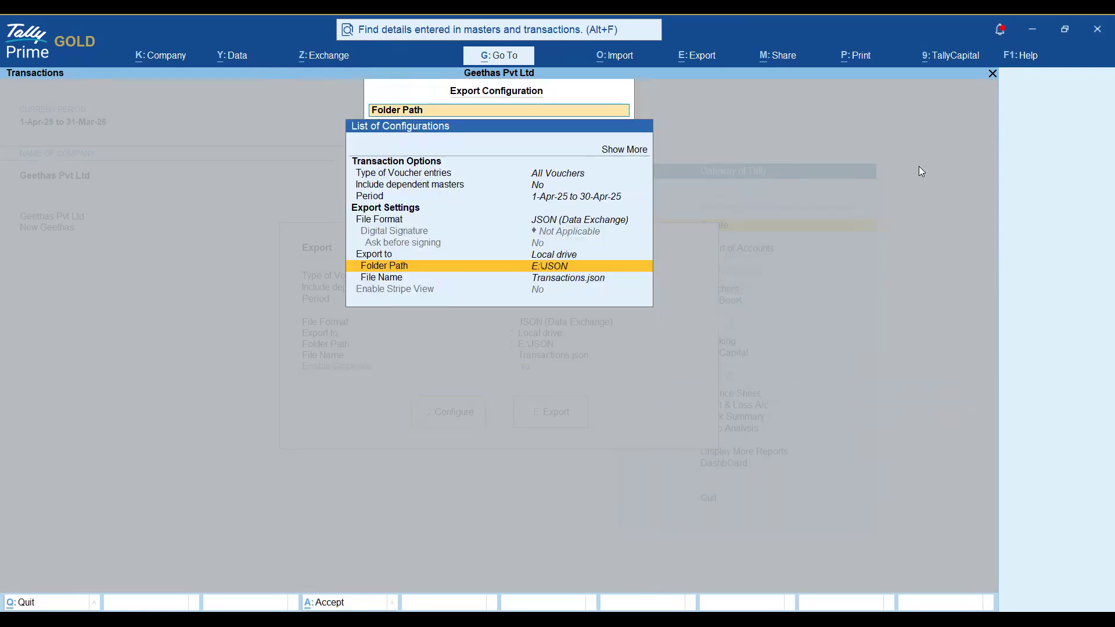
{"action": "key", "text": "Down"}
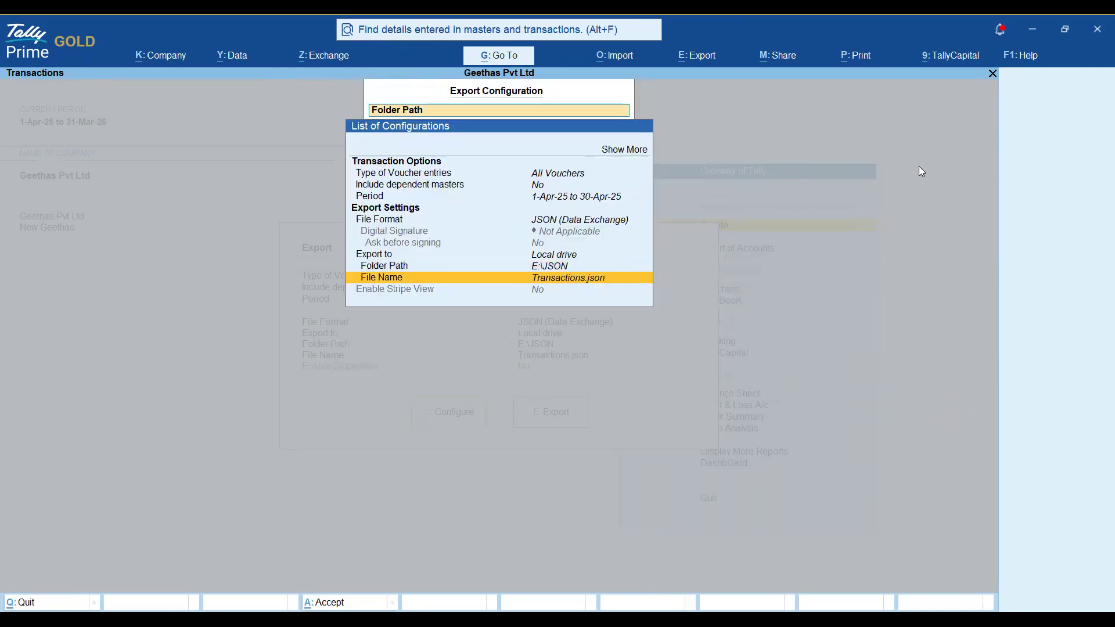
{"action": "key", "text": "Up"}
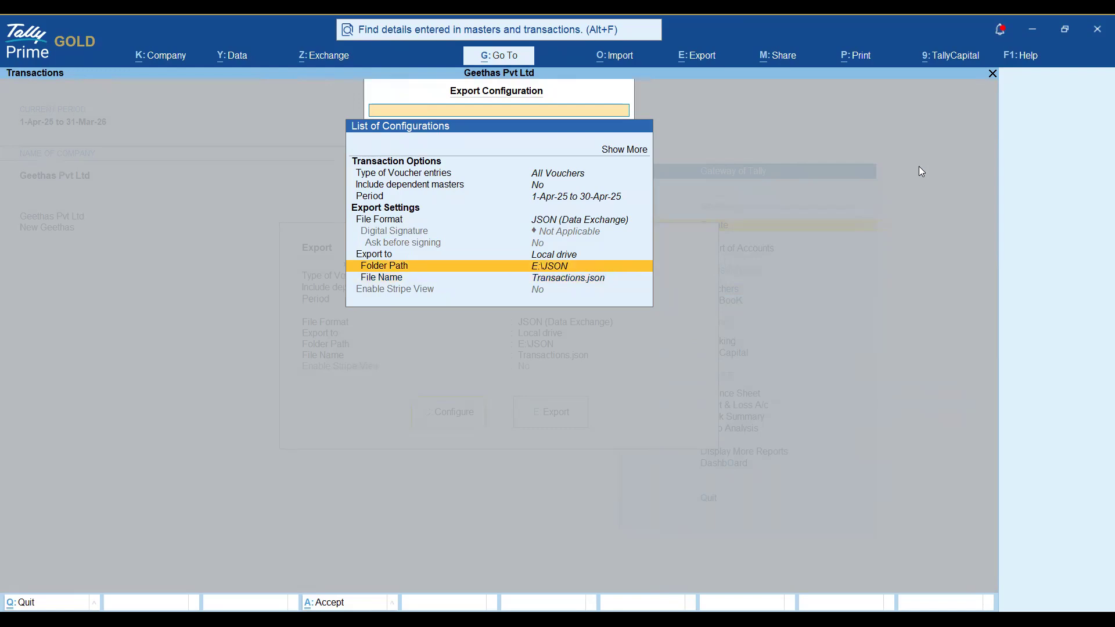
{"action": "key", "text": "ctrl+a"}
{"action": "left_click", "coordinate": [562, 420]}
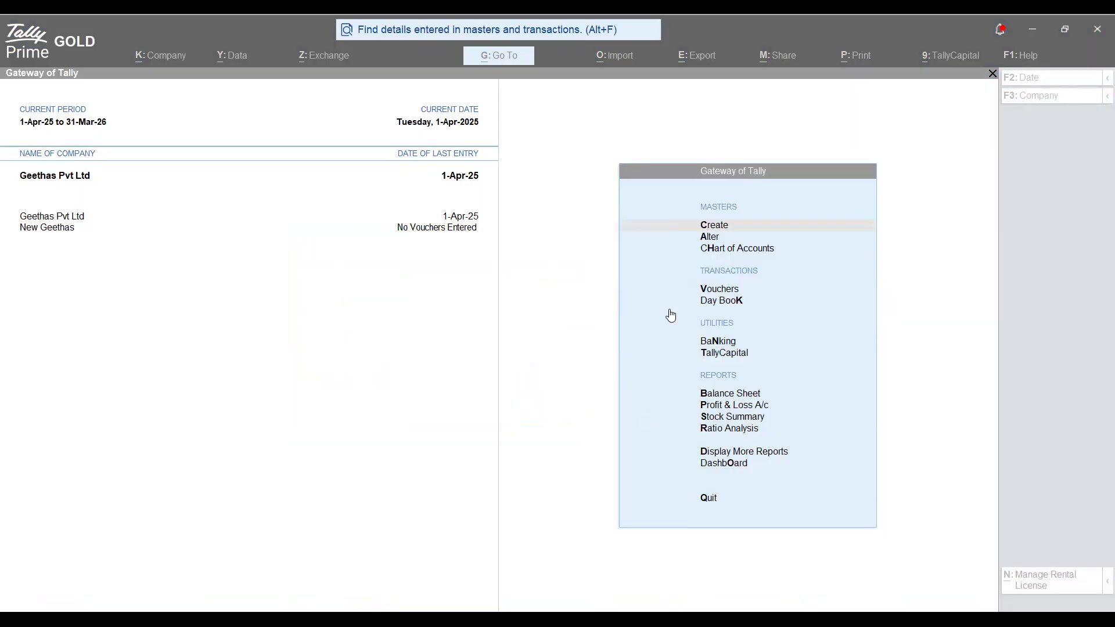
Make New Geethas the current company and bring up the Import Transactions form.
{"action": "left_click", "coordinate": [71, 221]}
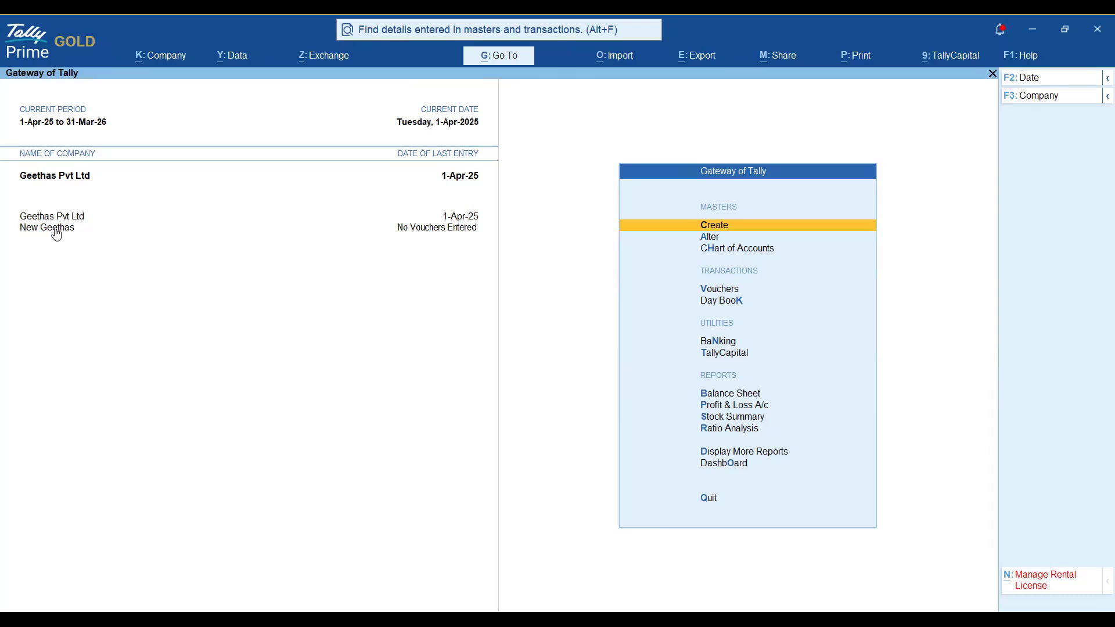
{"action": "left_click", "coordinate": [53, 230]}
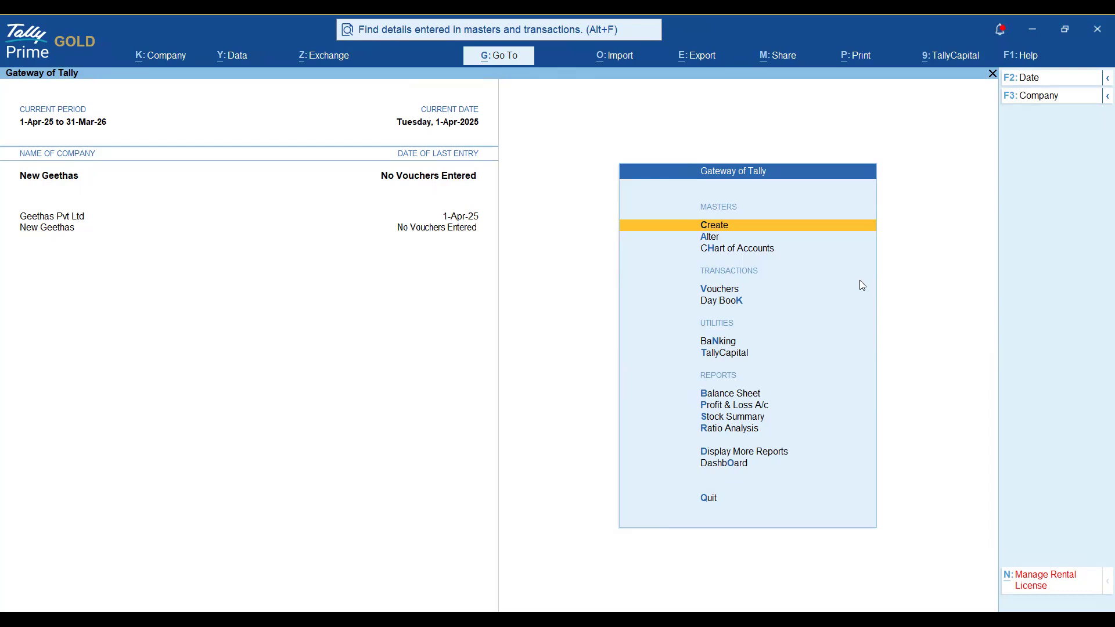
{"action": "key", "text": "alt+o"}
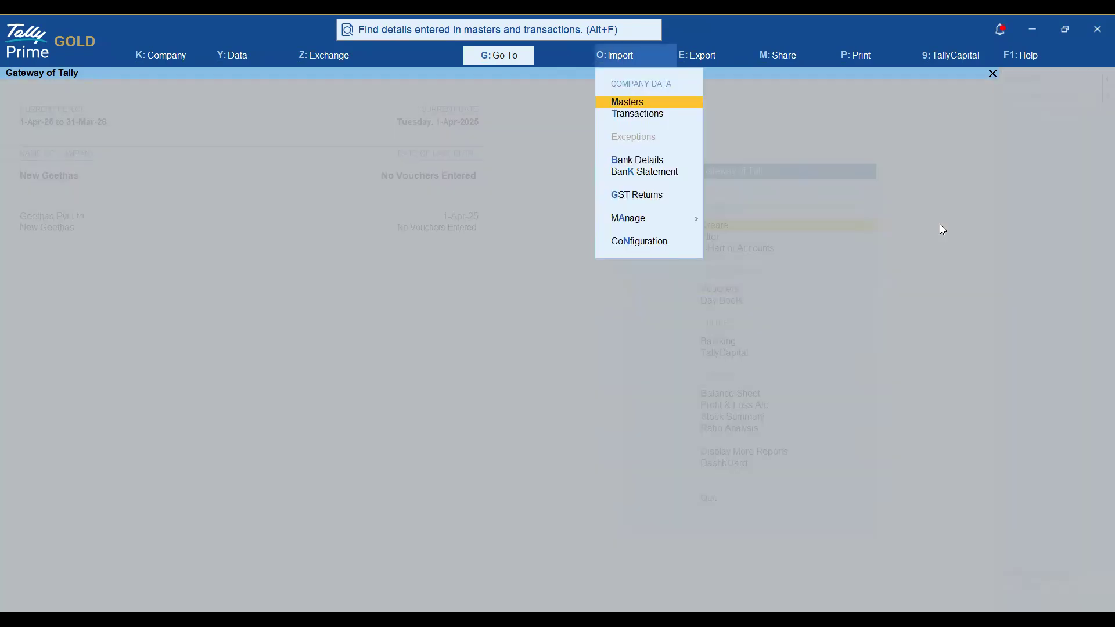
{"action": "key", "text": "Down"}
{"action": "key", "text": "Return"}
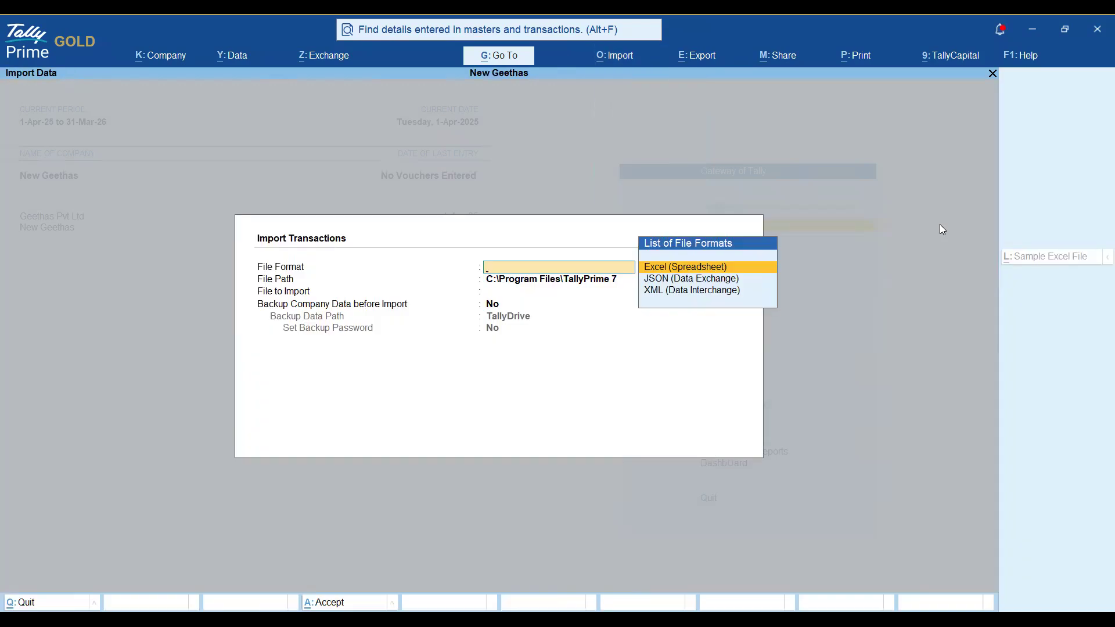
Set the import file format to JSON and browse to the E drive.
{"action": "key", "text": "Down"}
{"action": "key", "text": "Return"}
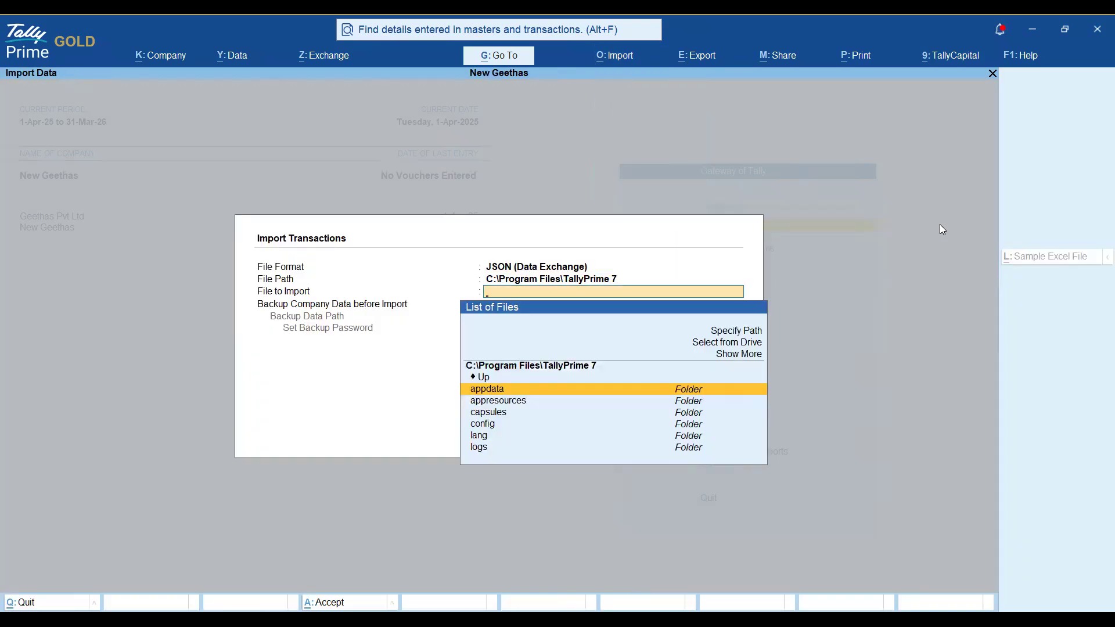
{"action": "key", "text": "BackSpace"}
{"action": "key", "text": "Return"}
{"action": "key", "text": "Up"}
{"action": "key", "text": "Up"}
{"action": "key", "text": "Up"}
{"action": "key", "text": "Return"}
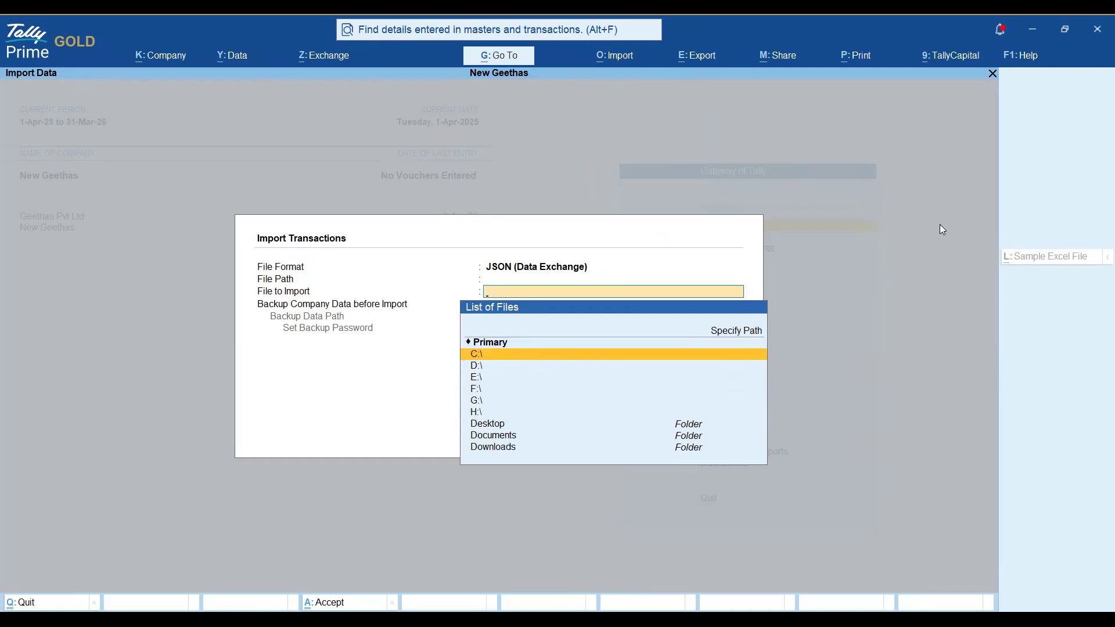
{"action": "key", "text": "Down"}
{"action": "key", "text": "Down"}
{"action": "key", "text": "Return"}
Import E:\JSON\Transactions.json and dismiss the success message.
{"action": "type", "text": "json"}
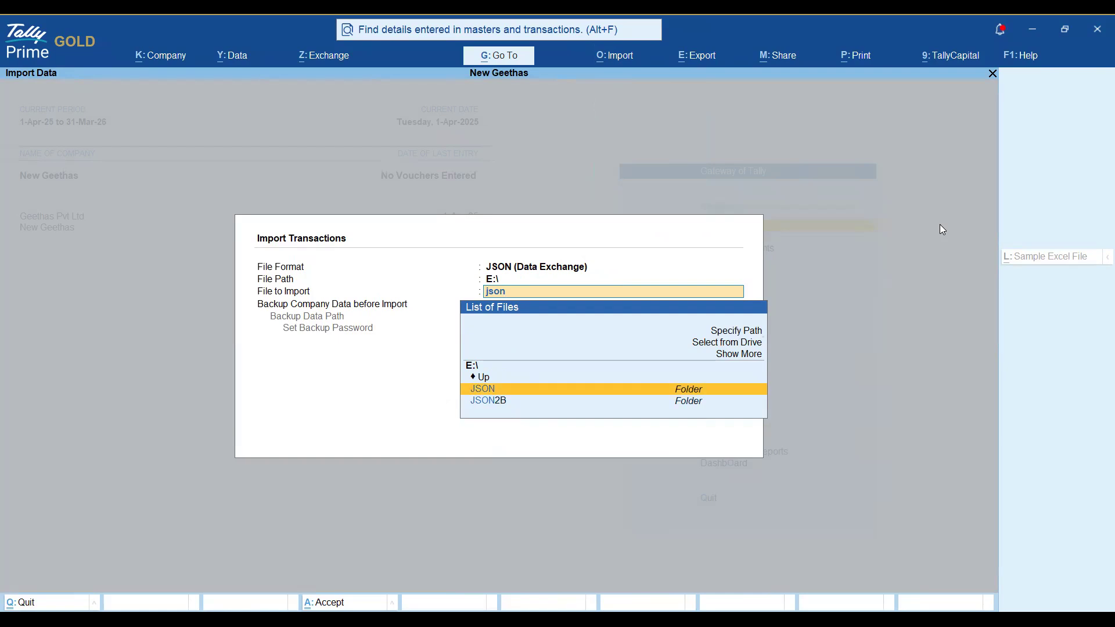
{"action": "key", "text": "Return"}
{"action": "key", "text": "Down"}
{"action": "key", "text": "Return"}
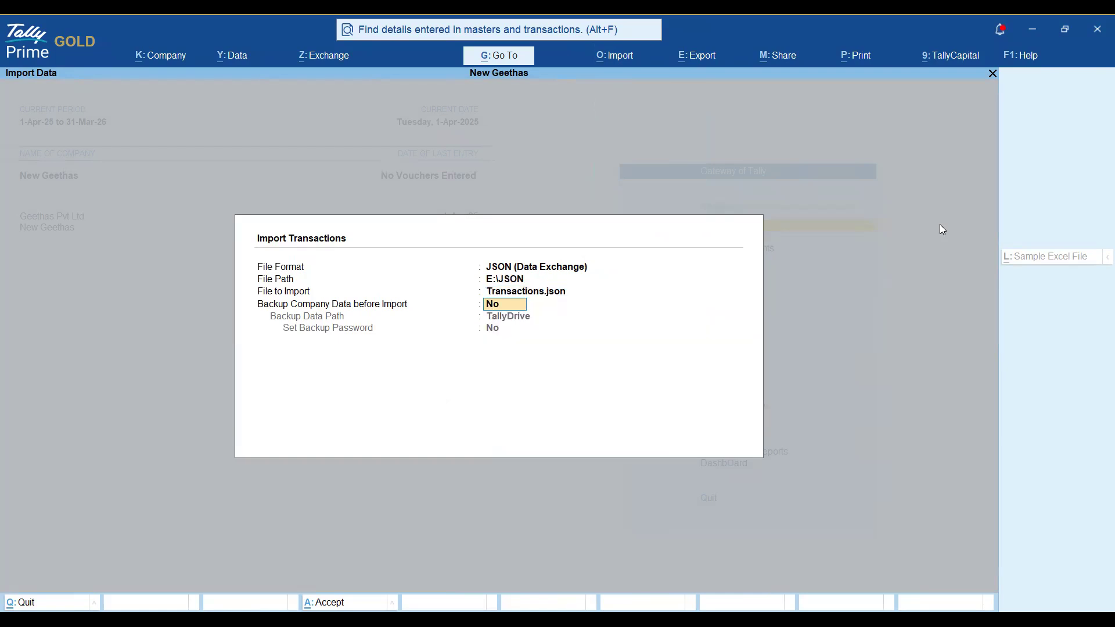
{"action": "key", "text": "Return"}
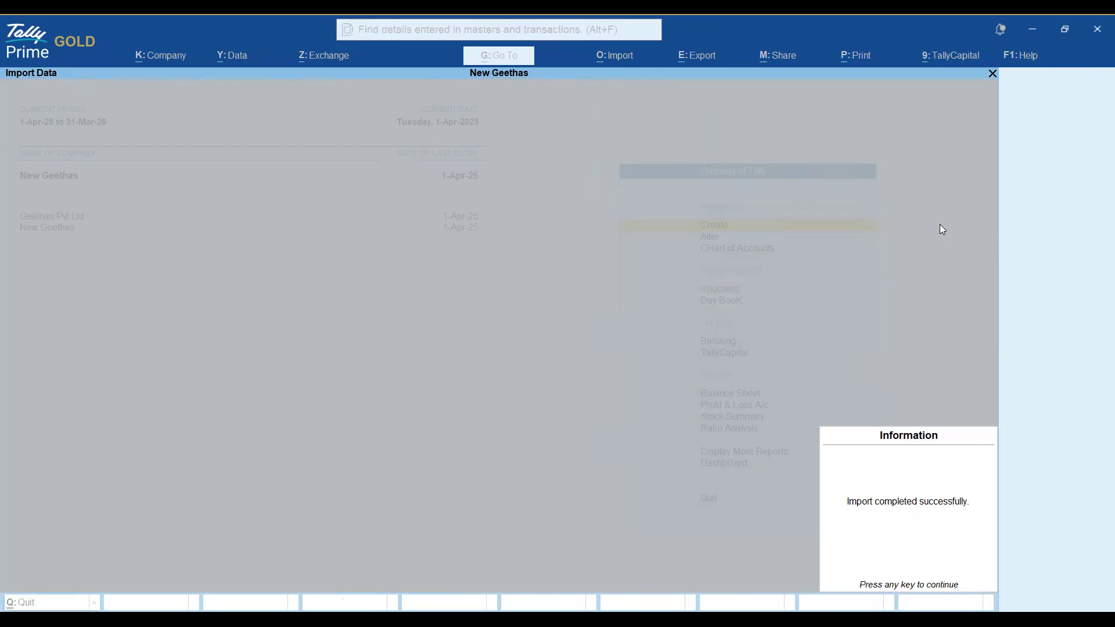
{"action": "key", "text": "Return"}
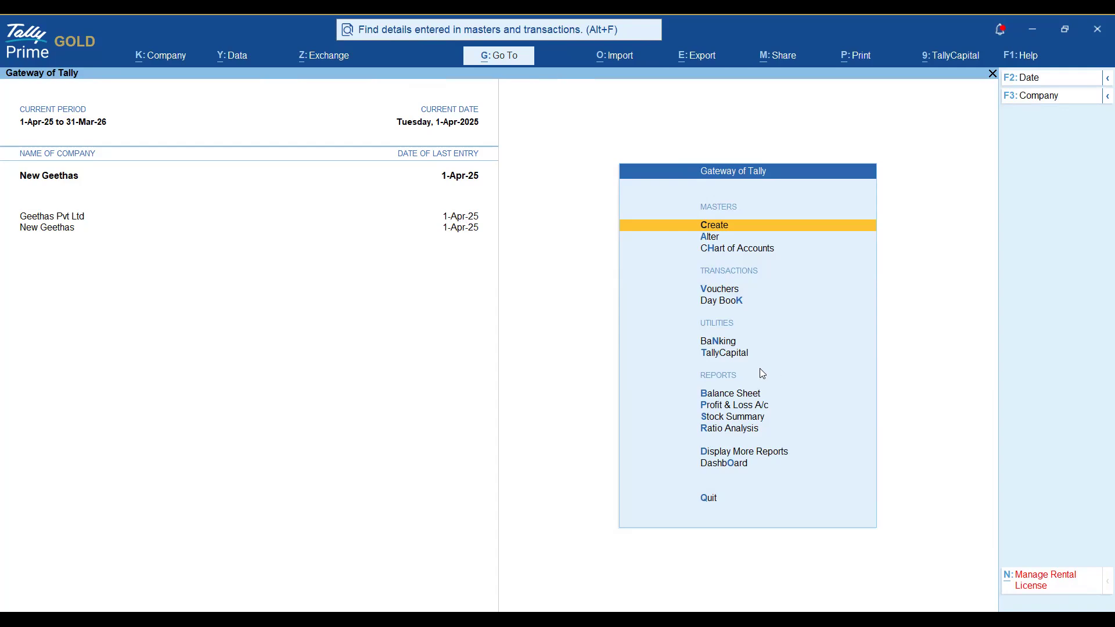
Open the Trial Balance and add a Geethas Pvt Ltd comparison column.
{"action": "key", "text": "d"}
{"action": "key", "text": "t"}
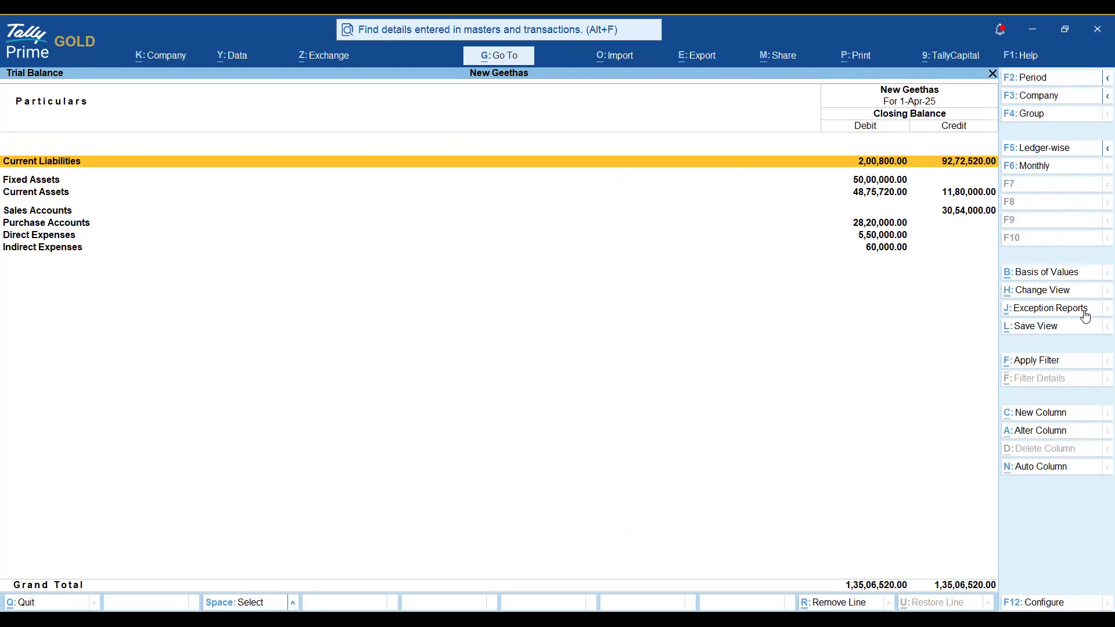
{"action": "left_click", "coordinate": [1044, 416]}
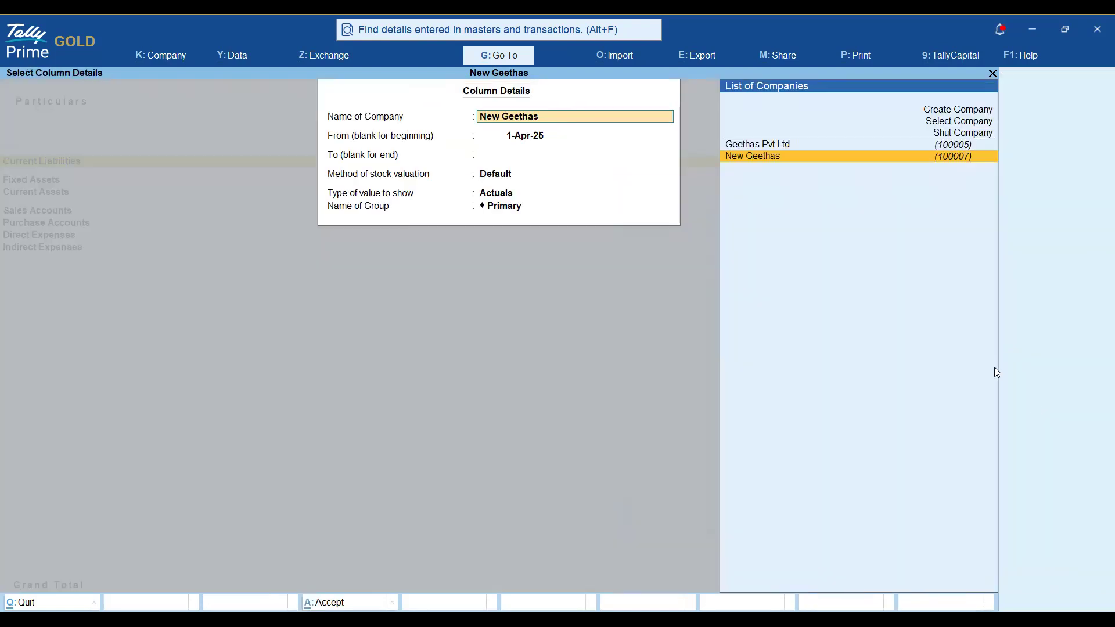
{"action": "key", "text": "Up"}
{"action": "key", "text": "Return"}
{"action": "key", "text": "Return"}
{"action": "key", "text": "Return"}
{"action": "key", "text": "Return"}
{"action": "key", "text": "Return"}
{"action": "key", "text": "Return"}
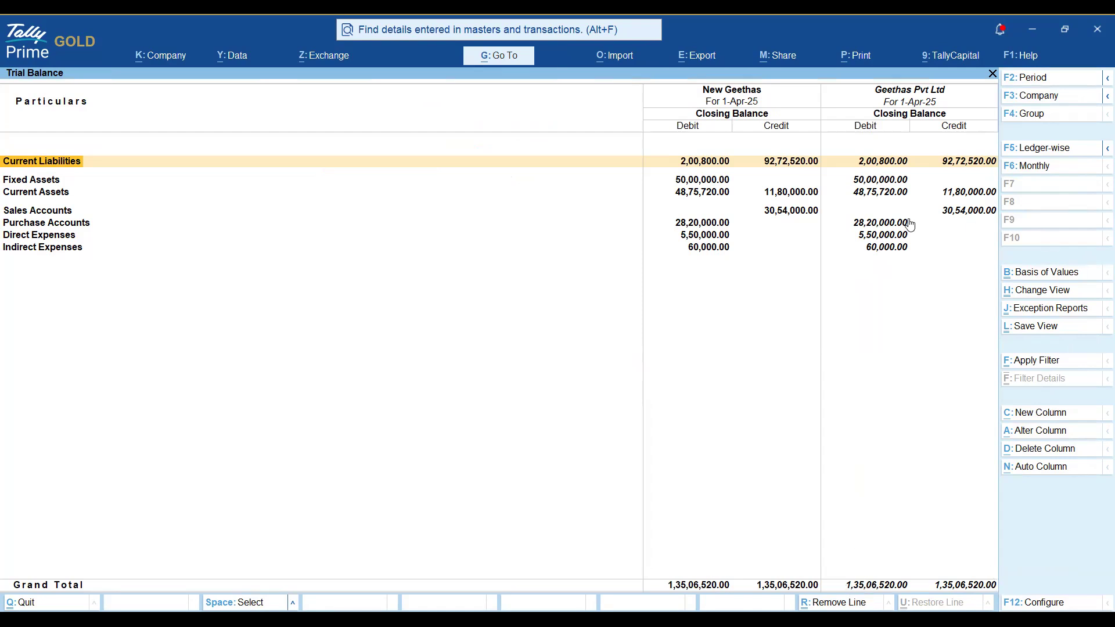
Confirm both grand totals match at 1,35,06,520.00, then switch away from TallyPrime.
{"action": "key", "text": "Down"}
{"action": "key", "text": "Down"}
{"action": "key", "text": "Down"}
{"action": "key", "text": "Down"}
{"action": "key", "text": "Down"}
{"action": "key", "text": "Down"}
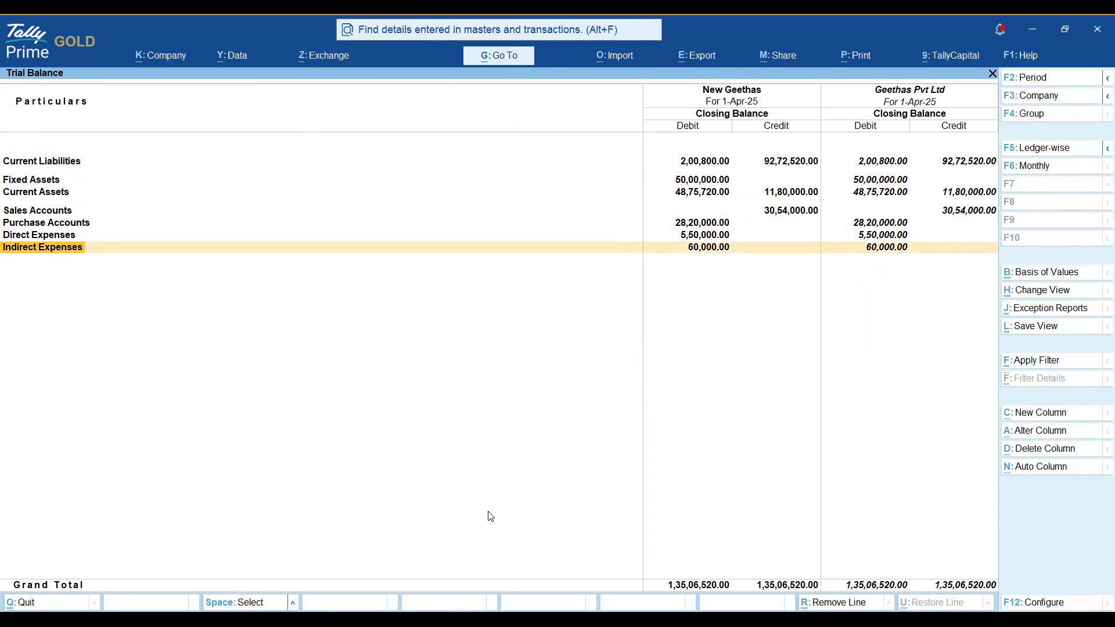
{"action": "key", "text": "alt"}
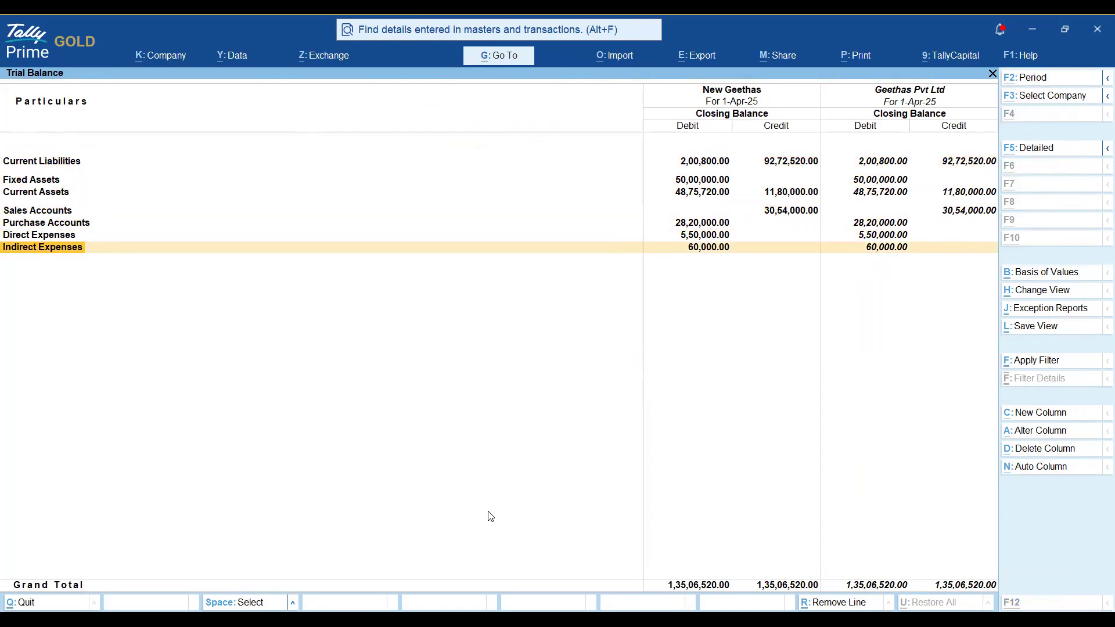
{"action": "key", "text": "alt+Tab"}
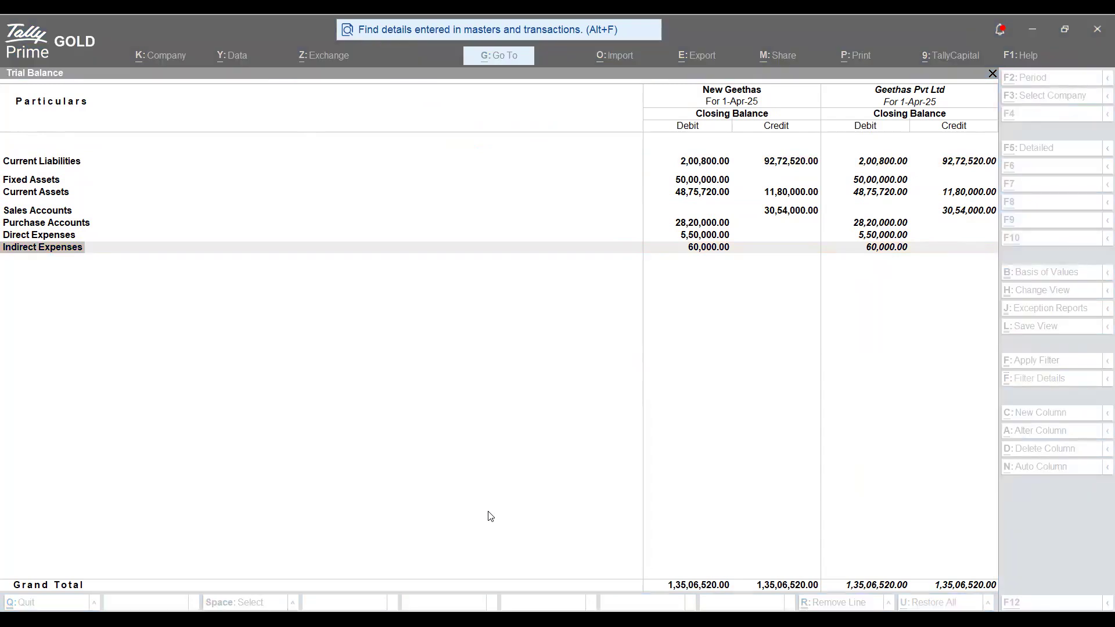
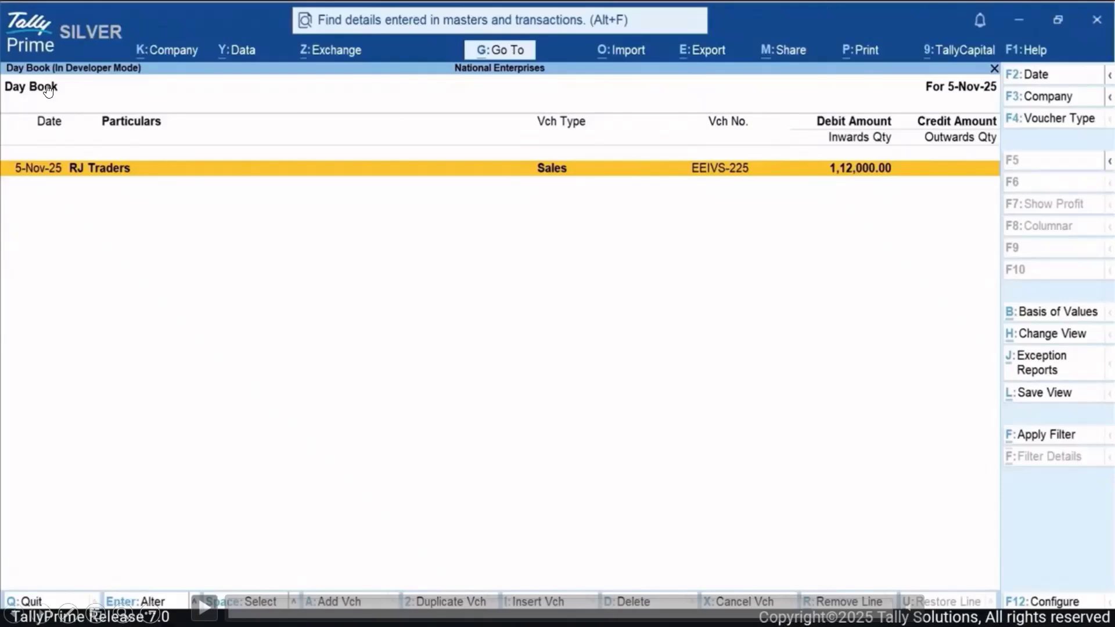
Play the tutorial from Day Book voucher EEIVS-225 to the Scenario 1 slide on the 24-hour limit.
{"action": "left_click", "coordinate": [203, 607]}
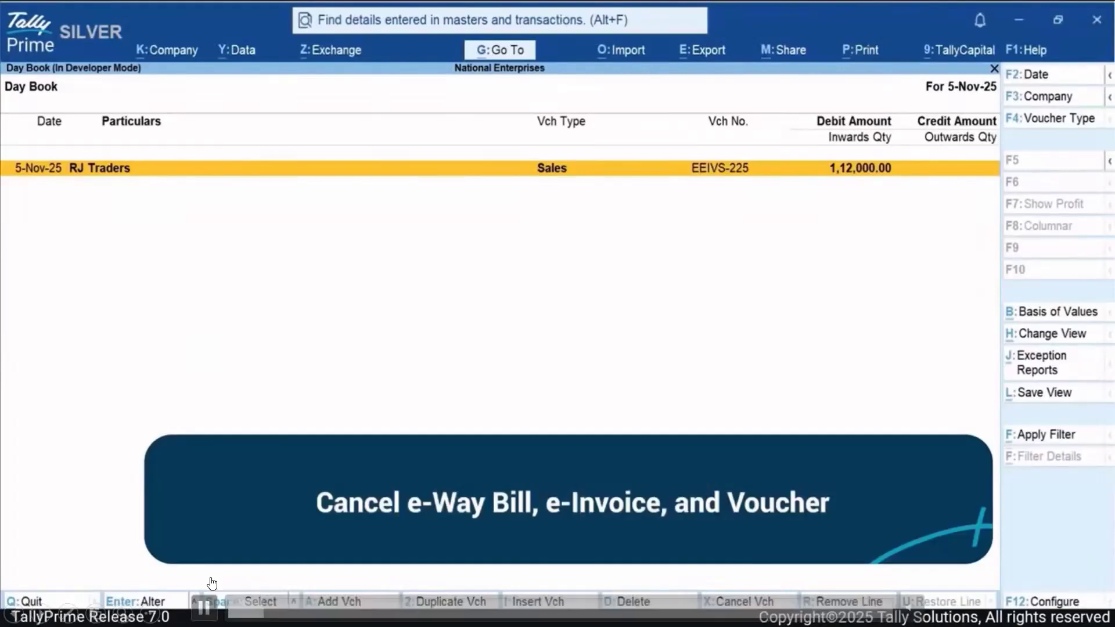
{"action": "left_click", "coordinate": [204, 607]}
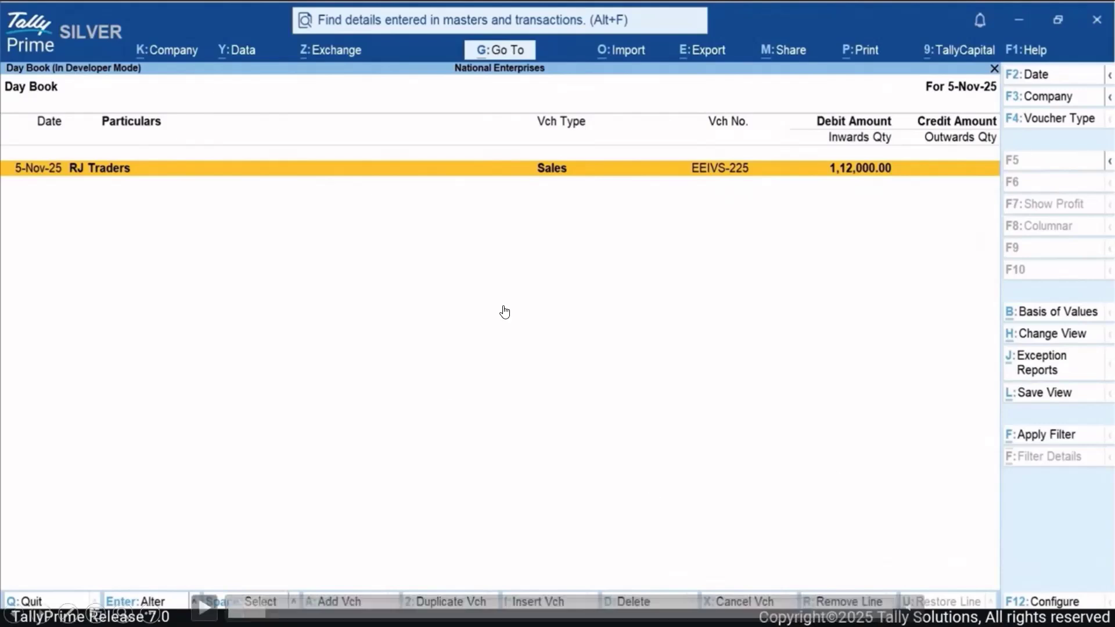
{"action": "left_click", "coordinate": [670, 309]}
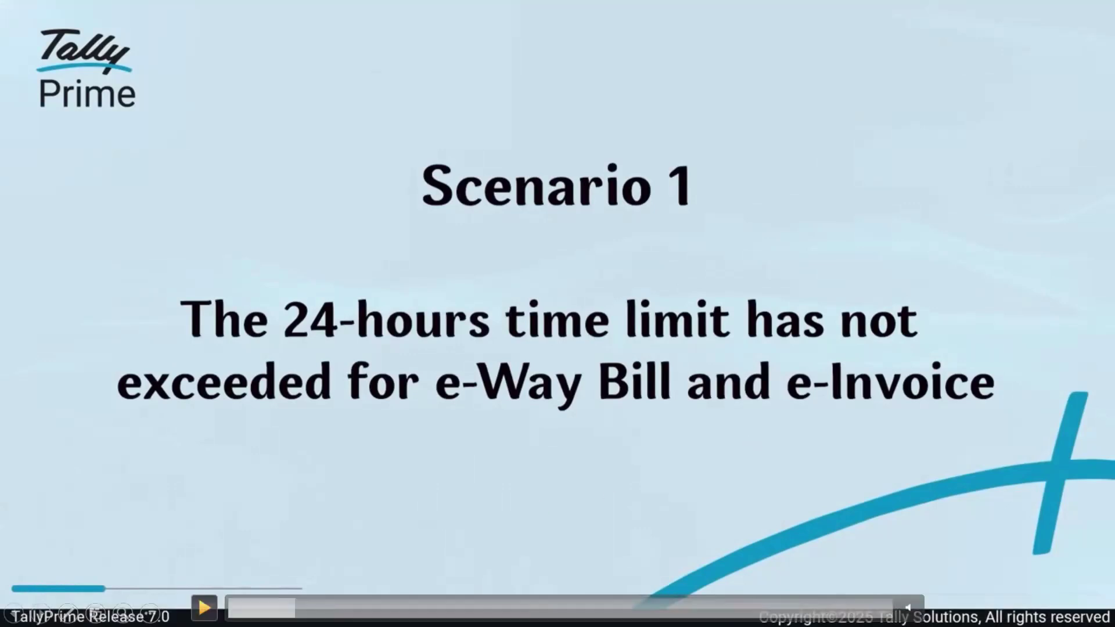
Reach EEIVS-225's cancel prompt offering Cancel Voucher, Cancel e-Way Bill, e-Invoice & Voucher, or Back.
{"action": "left_click", "coordinate": [205, 609]}
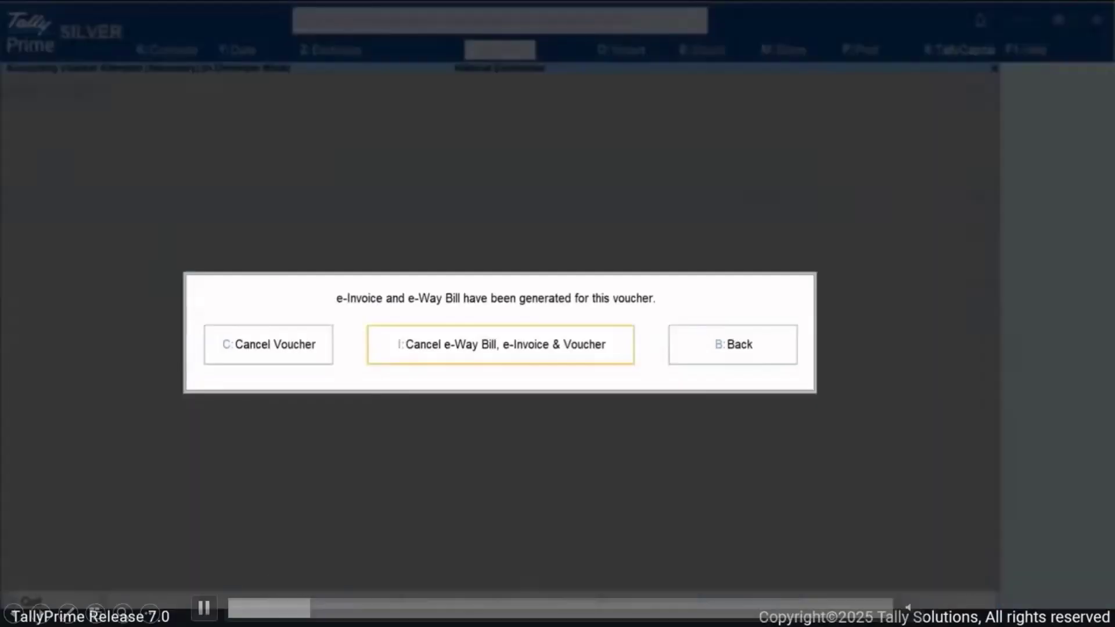
{"action": "left_click", "coordinate": [204, 608]}
{"action": "left_click", "coordinate": [204, 608]}
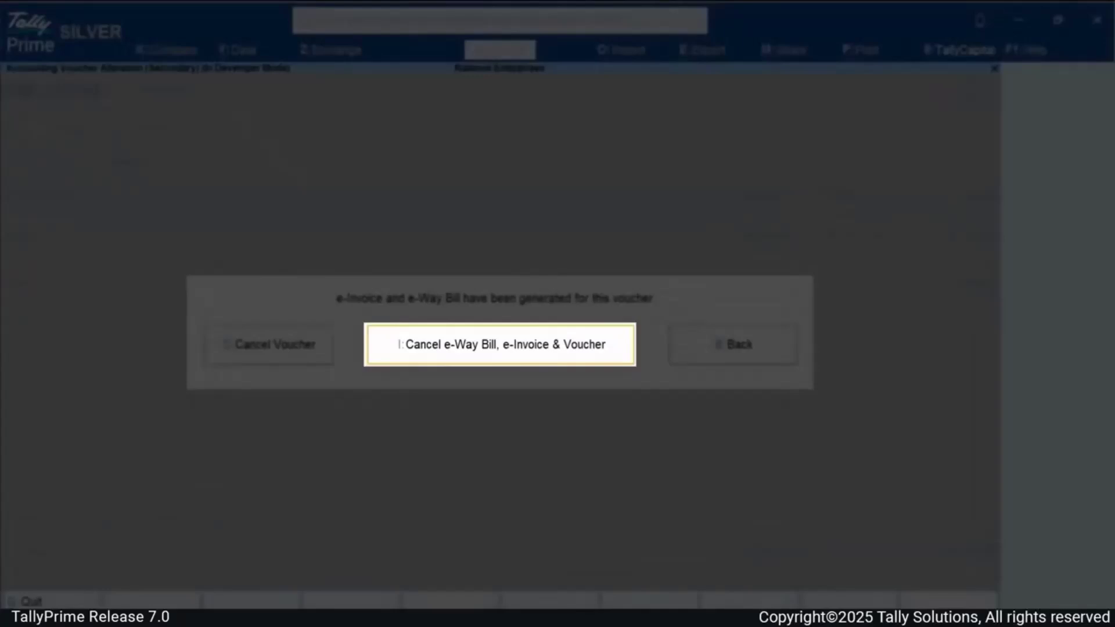
Choose to cancel e-Way Bill, e-Invoice & Voucher with reason 1 - Duplicate and remarks 'Duplicat'.
{"action": "key", "text": "i"}
{"action": "key", "text": "Down"}
{"action": "key", "text": "Return"}
{"action": "type", "text": "D"}
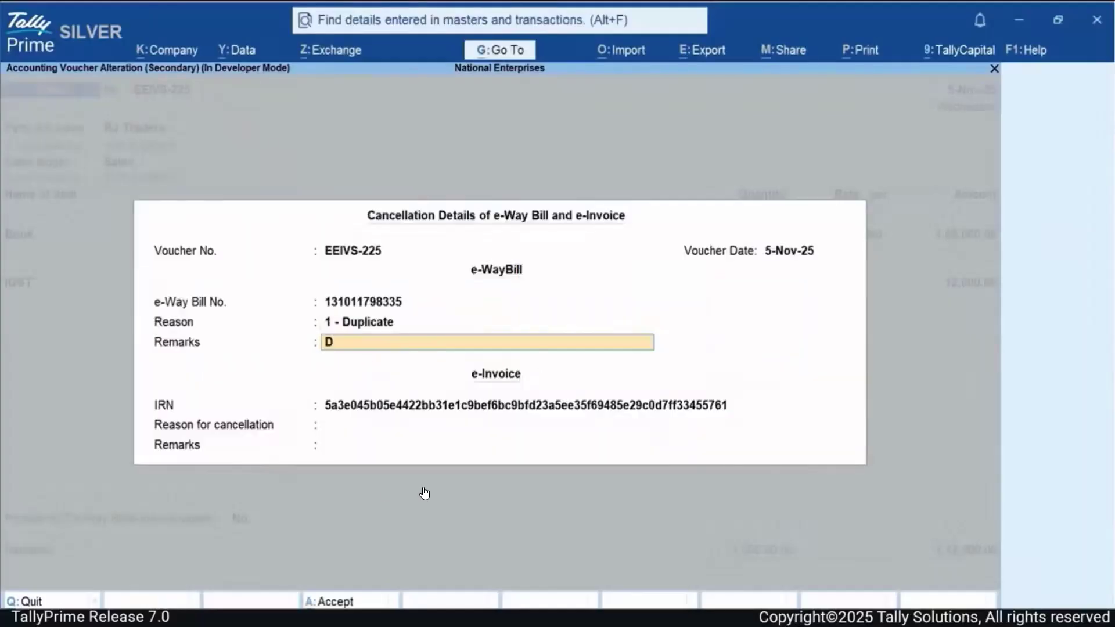
{"action": "type", "text": "uplicat"}
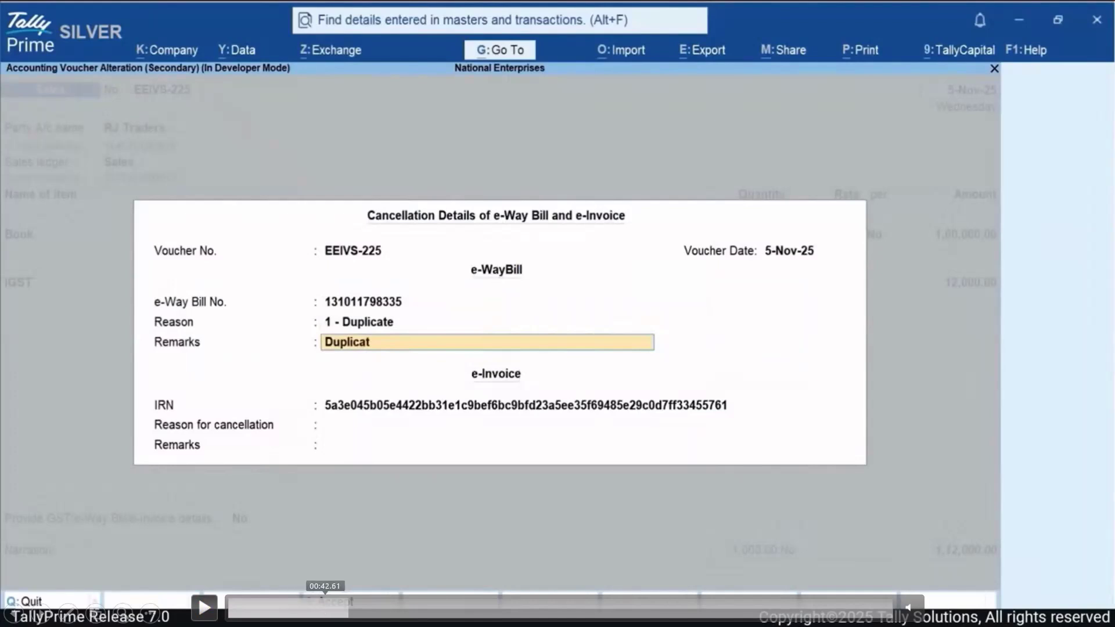
Rewind the tutorial to the cancel-options prompt and replay it up to the send-for-cancellation question.
{"action": "left_click", "coordinate": [335, 607]}
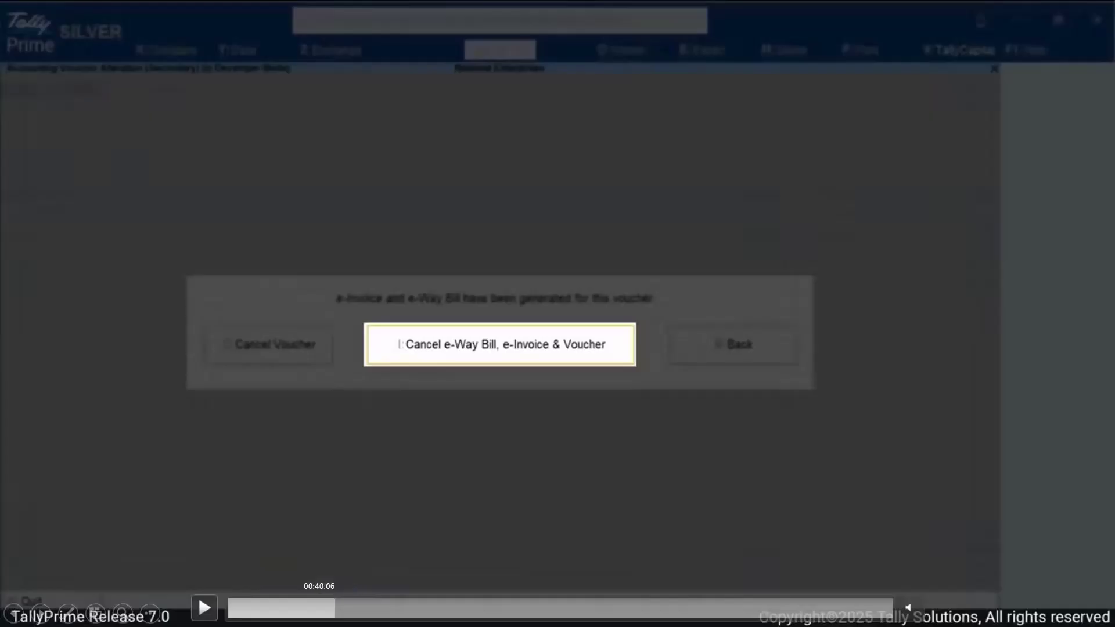
{"action": "key", "text": "space"}
{"action": "key", "text": "space"}
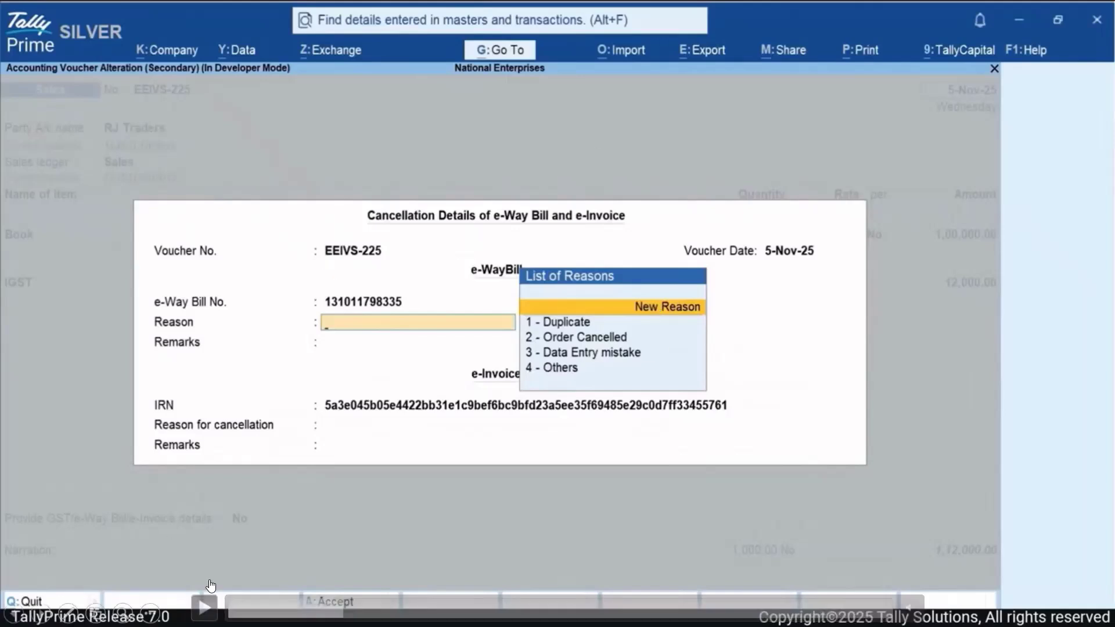
{"action": "left_click", "coordinate": [203, 607]}
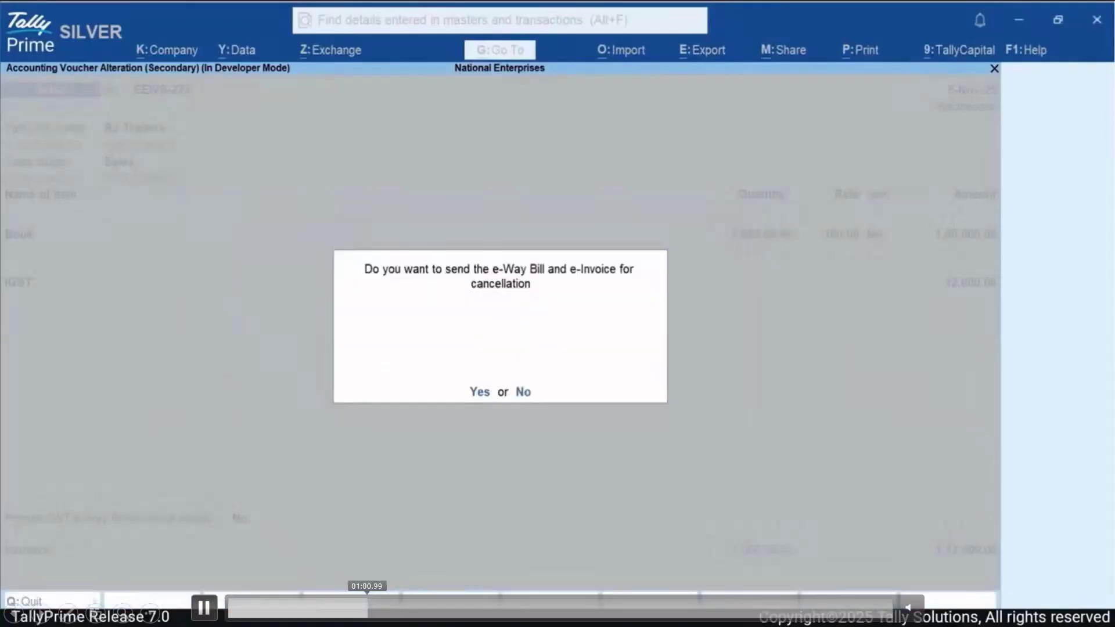
Save the cancellation details and send EEIVS-225's e-Way Bill and e-Invoice for cancellation.
{"action": "left_click", "coordinate": [357, 608]}
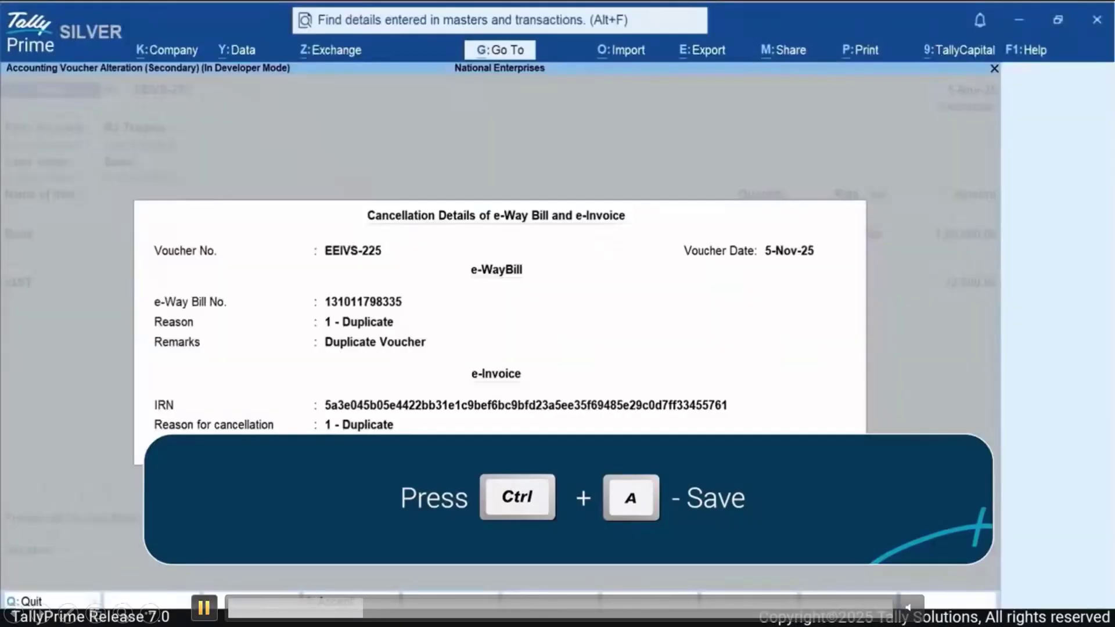
{"action": "left_click", "coordinate": [204, 609]}
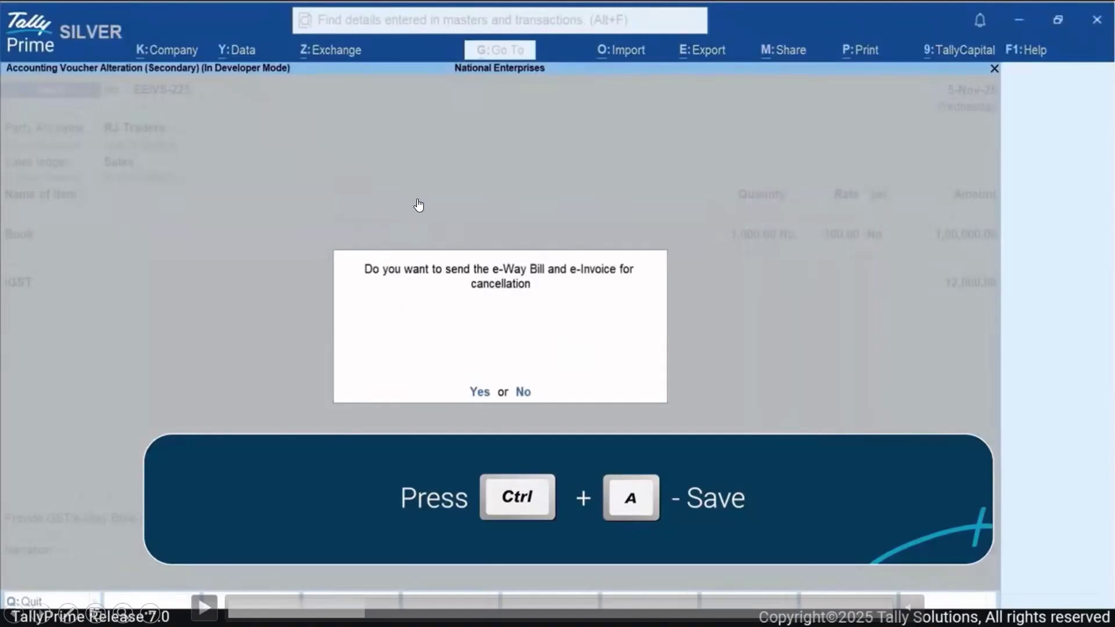
{"action": "left_click", "coordinate": [204, 608]}
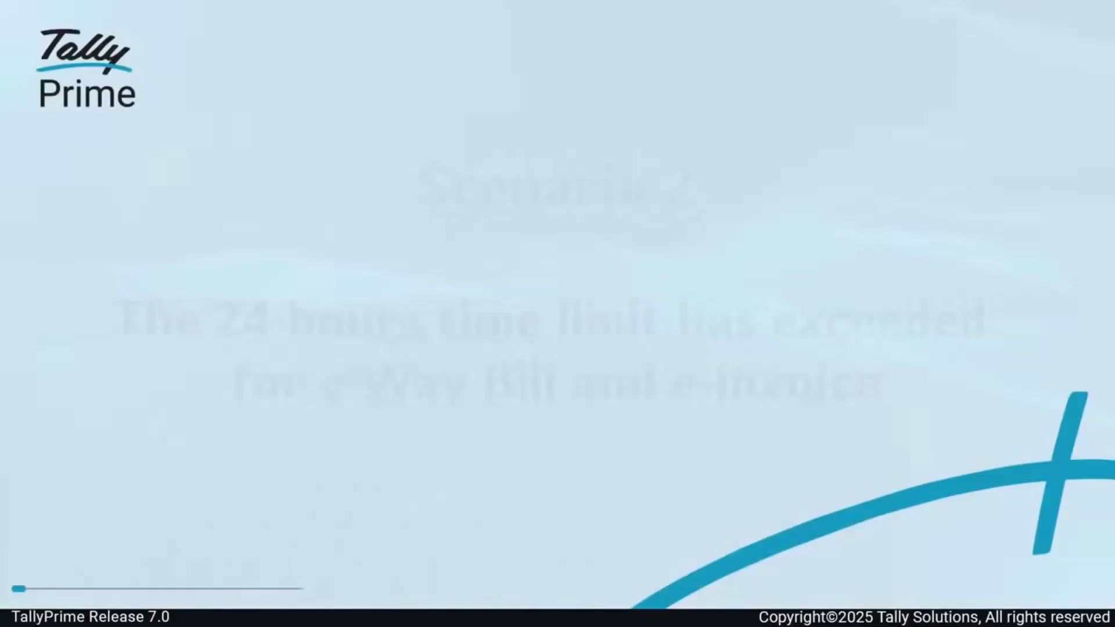
{"action": "left_click", "coordinate": [202, 605]}
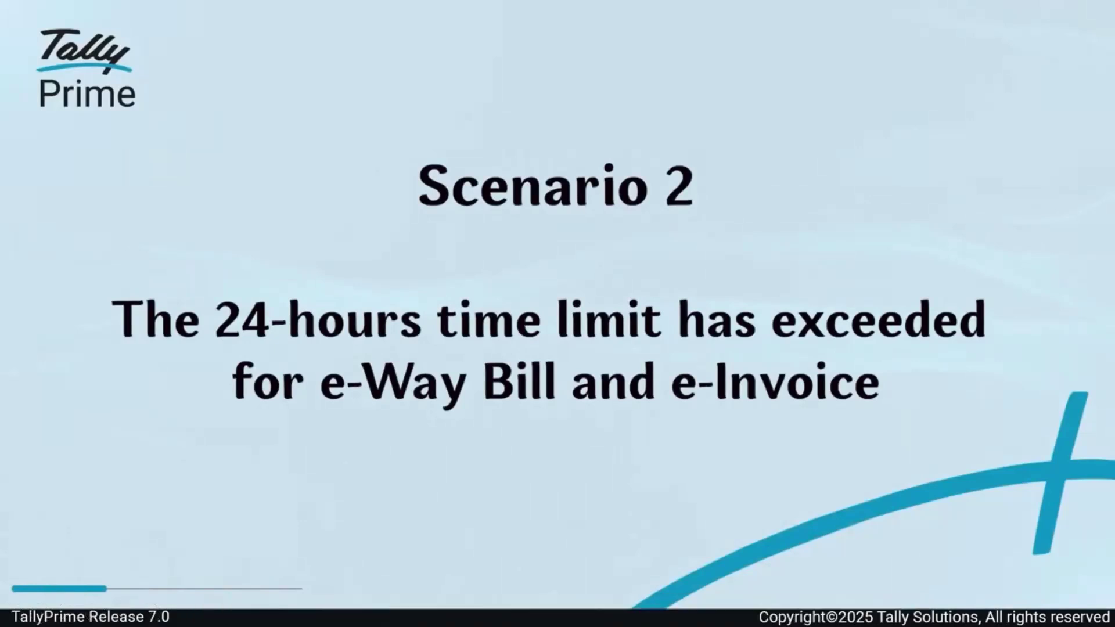
{"action": "mouse_move", "coordinate": [399, 280]}
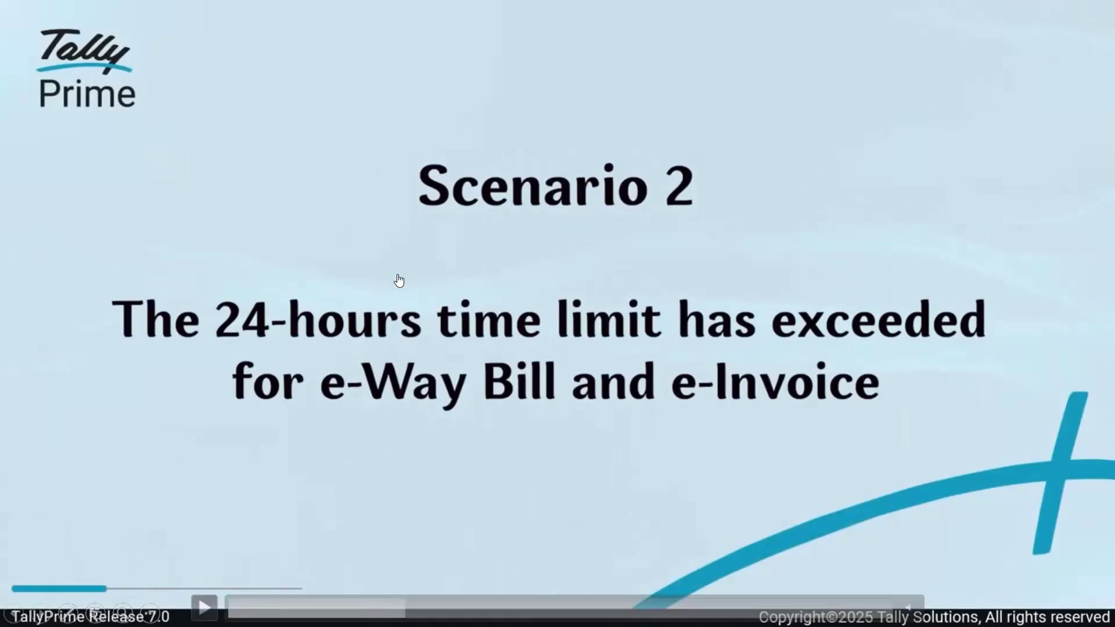
{"action": "left_click", "coordinate": [204, 608]}
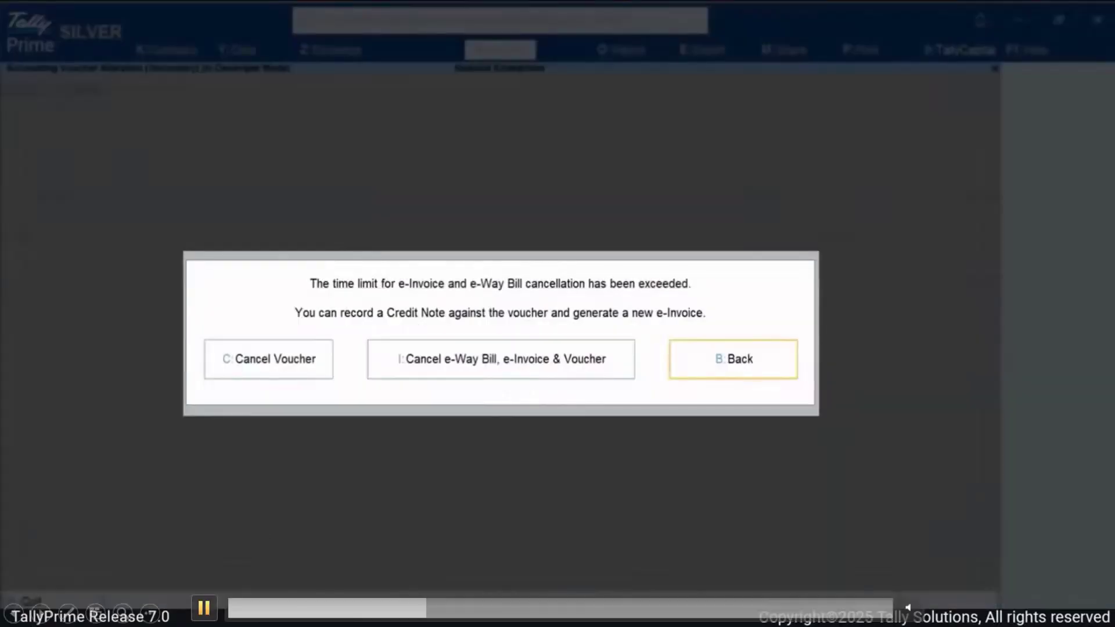
At the time-limit warning, cancel the e-Way Bill, e-Invoice and voucher together.
{"action": "left_click", "coordinate": [205, 608]}
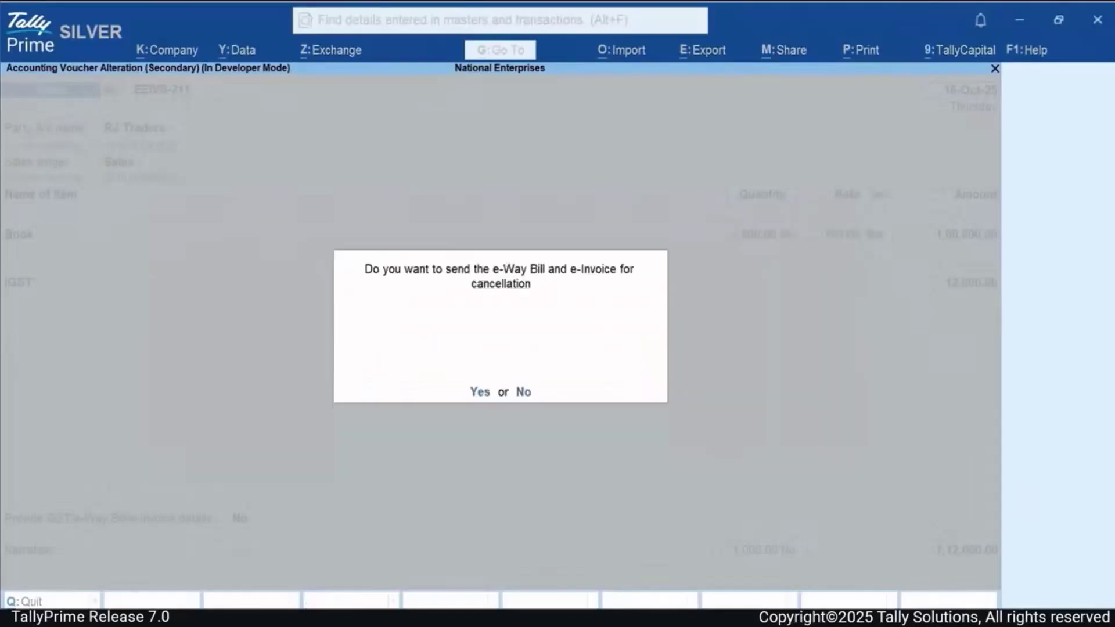
Answer Yes to send EEIVS-211's e-Way Bill and e-Invoice for cancellation.
{"action": "key", "text": "Return"}
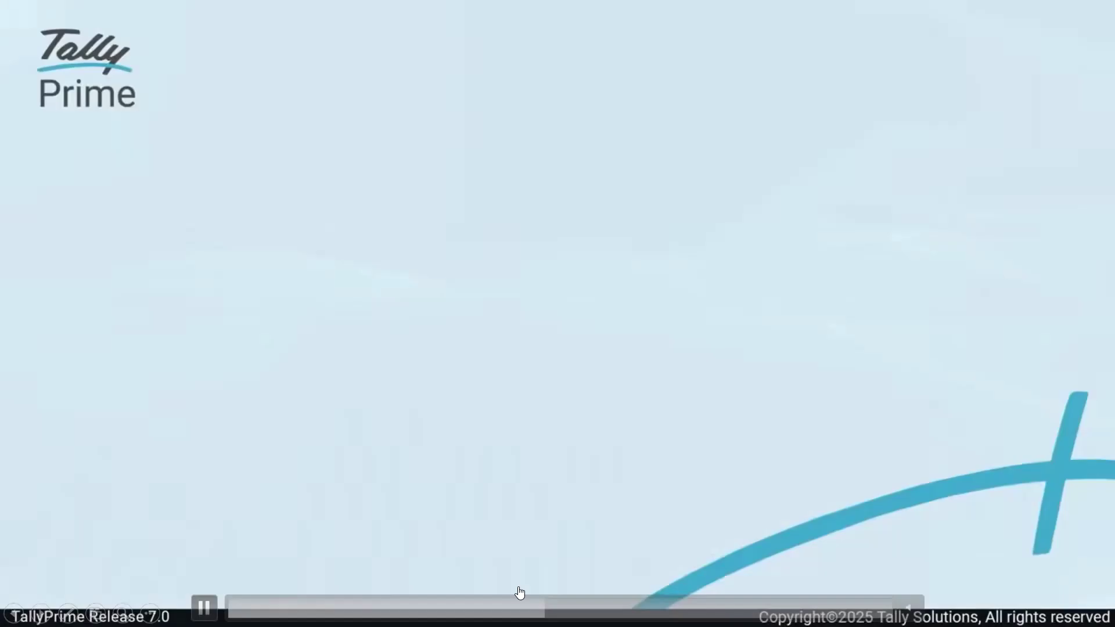
Review the cancellation result for EEIVS-211, then skip ahead to the Scenario 3 title.
{"action": "left_click", "coordinate": [512, 607]}
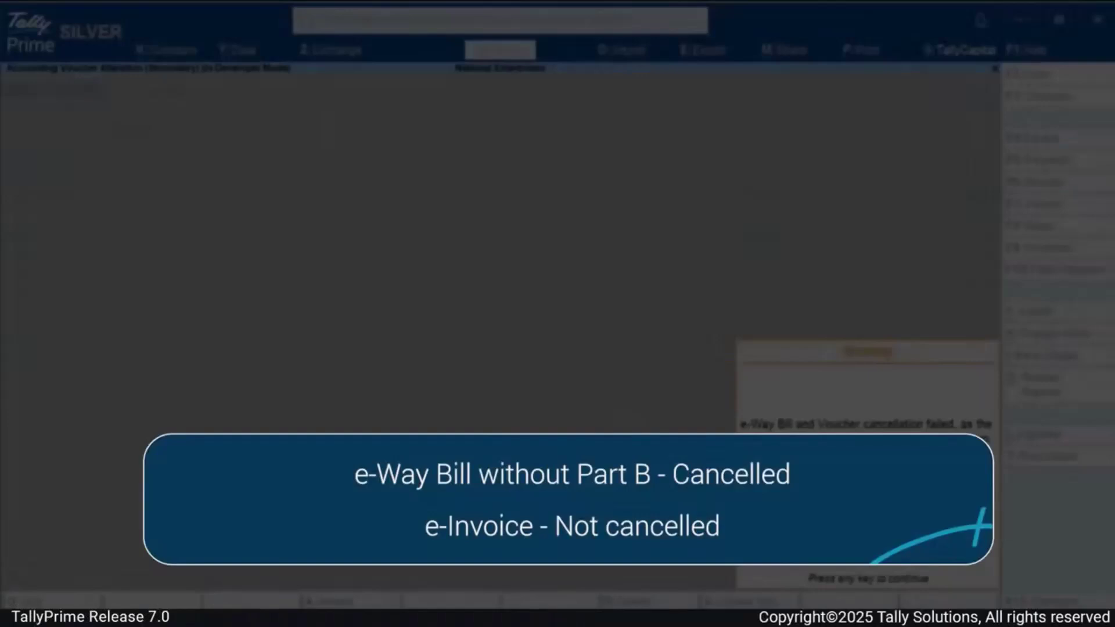
{"action": "mouse_move", "coordinate": [541, 425]}
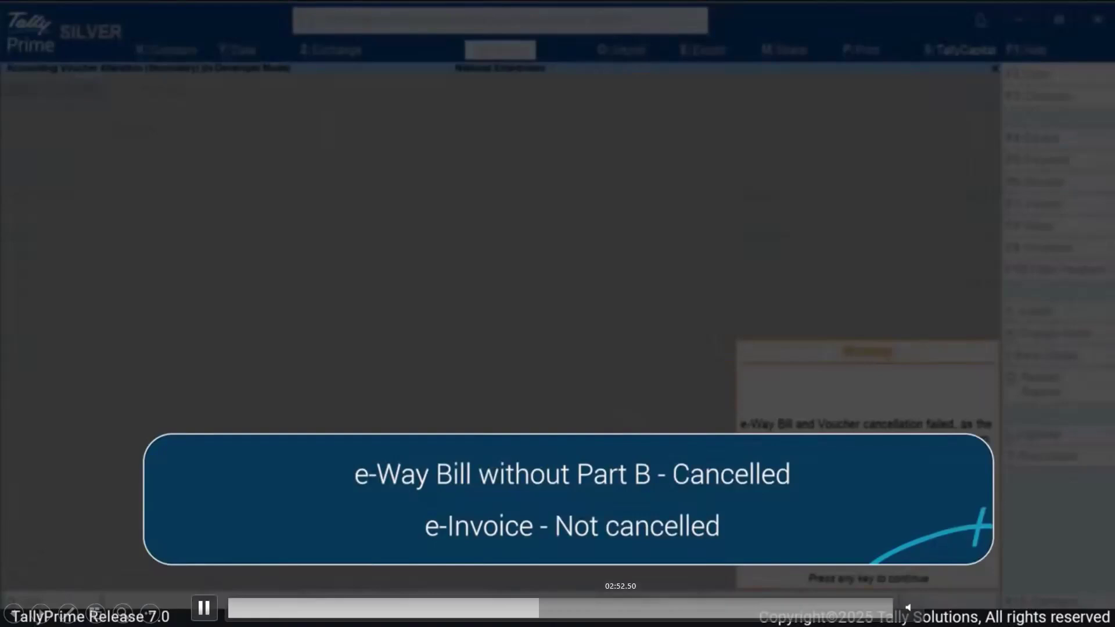
{"action": "left_click", "coordinate": [546, 608]}
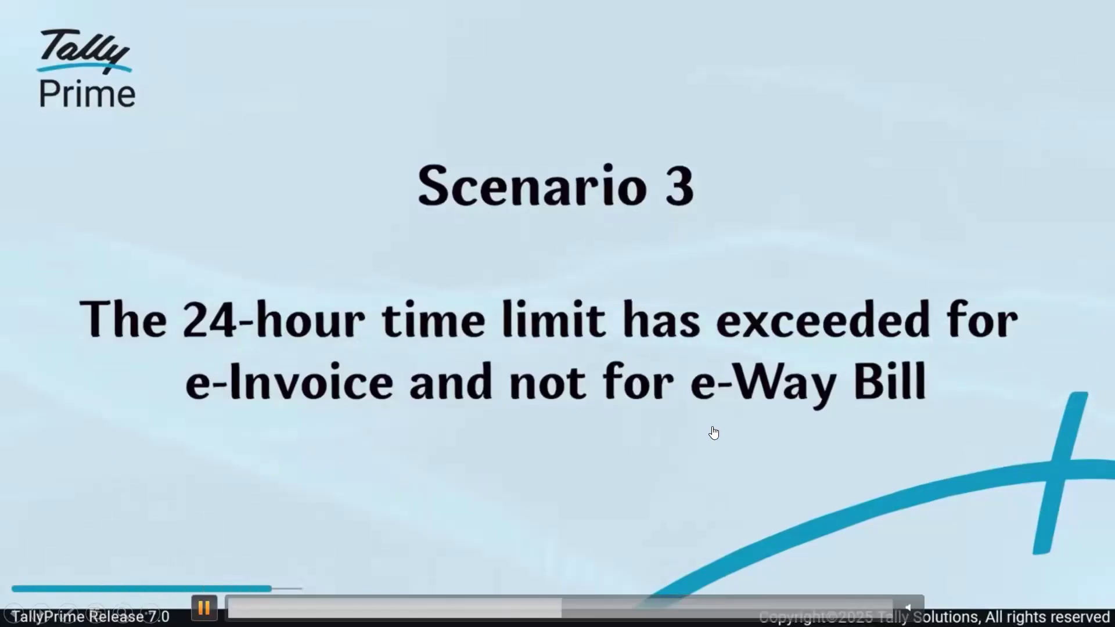
Continue from the Scenario 3 title to the voucher's e-Invoice time-limit warning.
{"action": "left_click", "coordinate": [775, 418]}
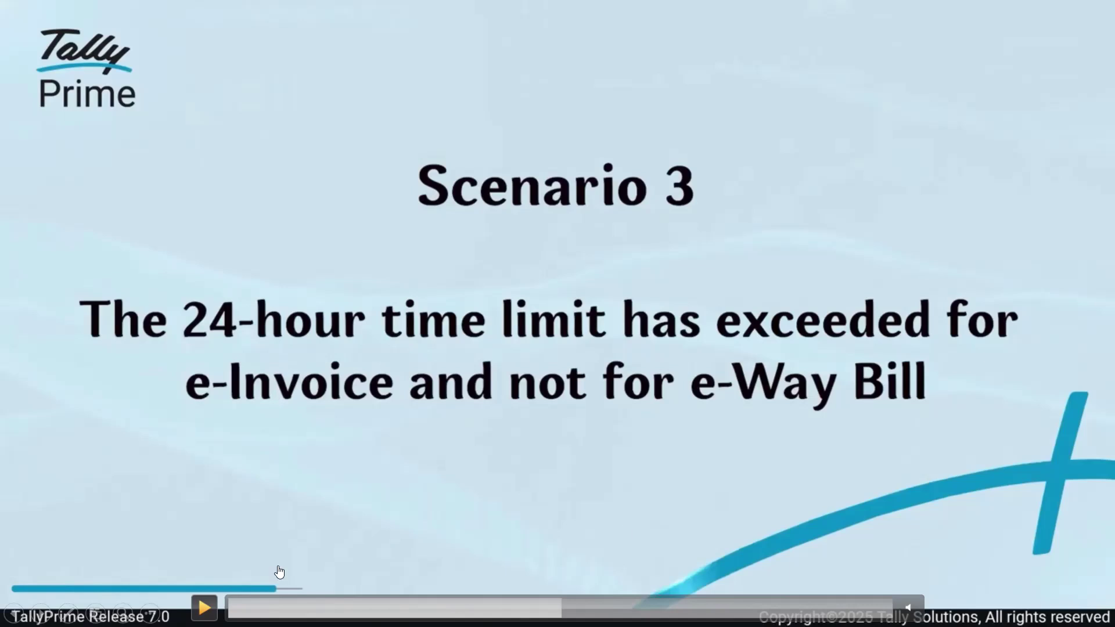
{"action": "left_click", "coordinate": [204, 607]}
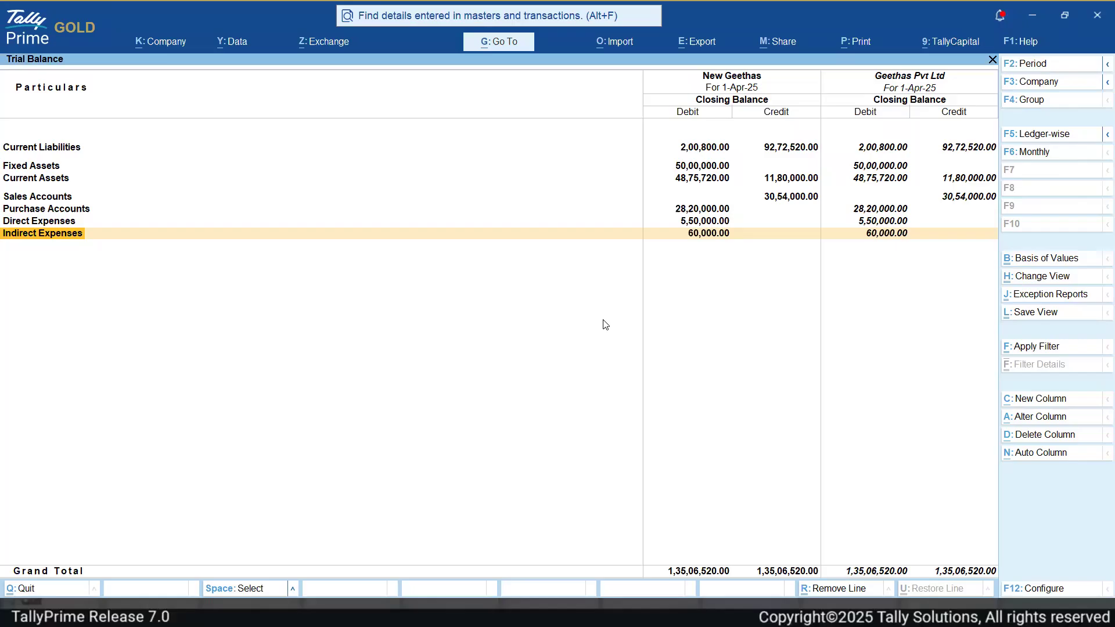
Close the New Geethas vs Geethas Pvt Ltd Trial Balance and use Alt+G at the Gateway of Tally.
{"action": "key", "text": "Escape"}
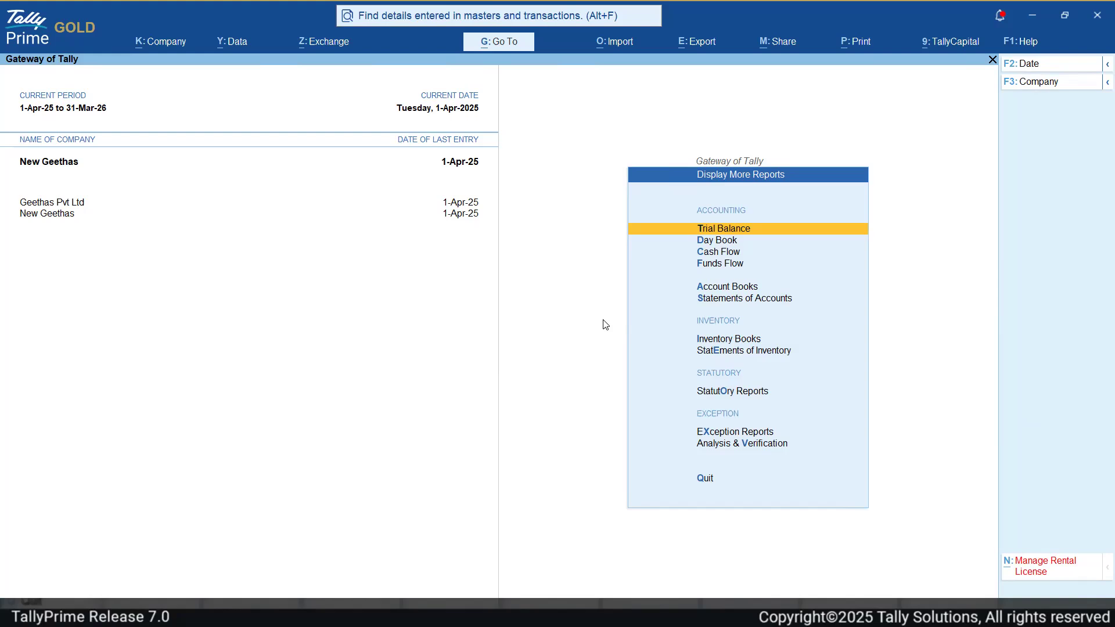
{"action": "key", "text": "alt"}
{"action": "key", "text": "alt+g"}
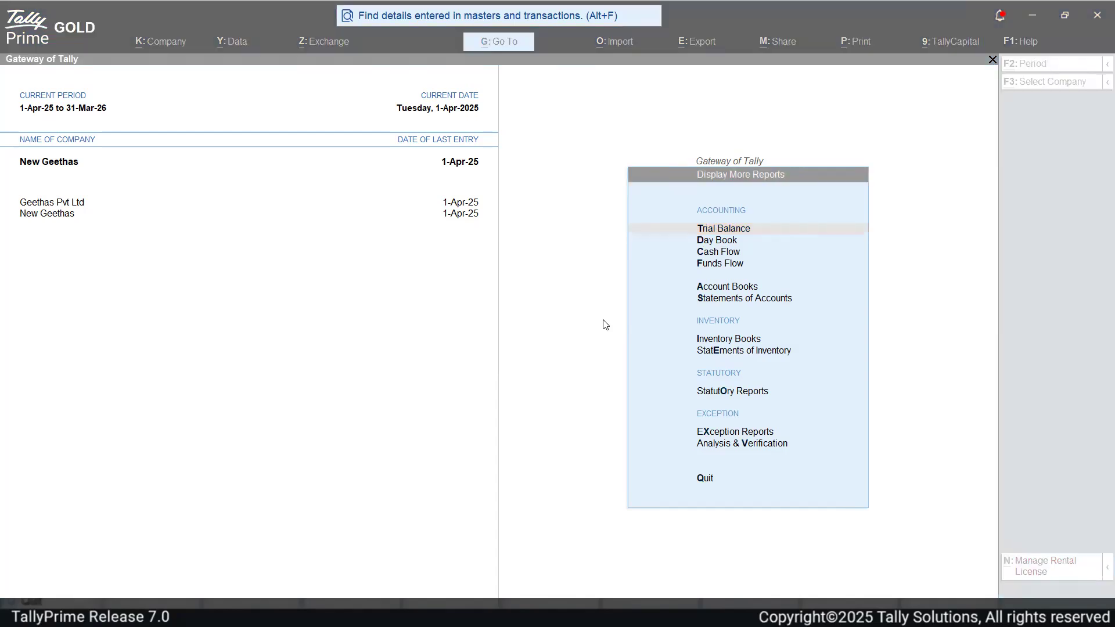